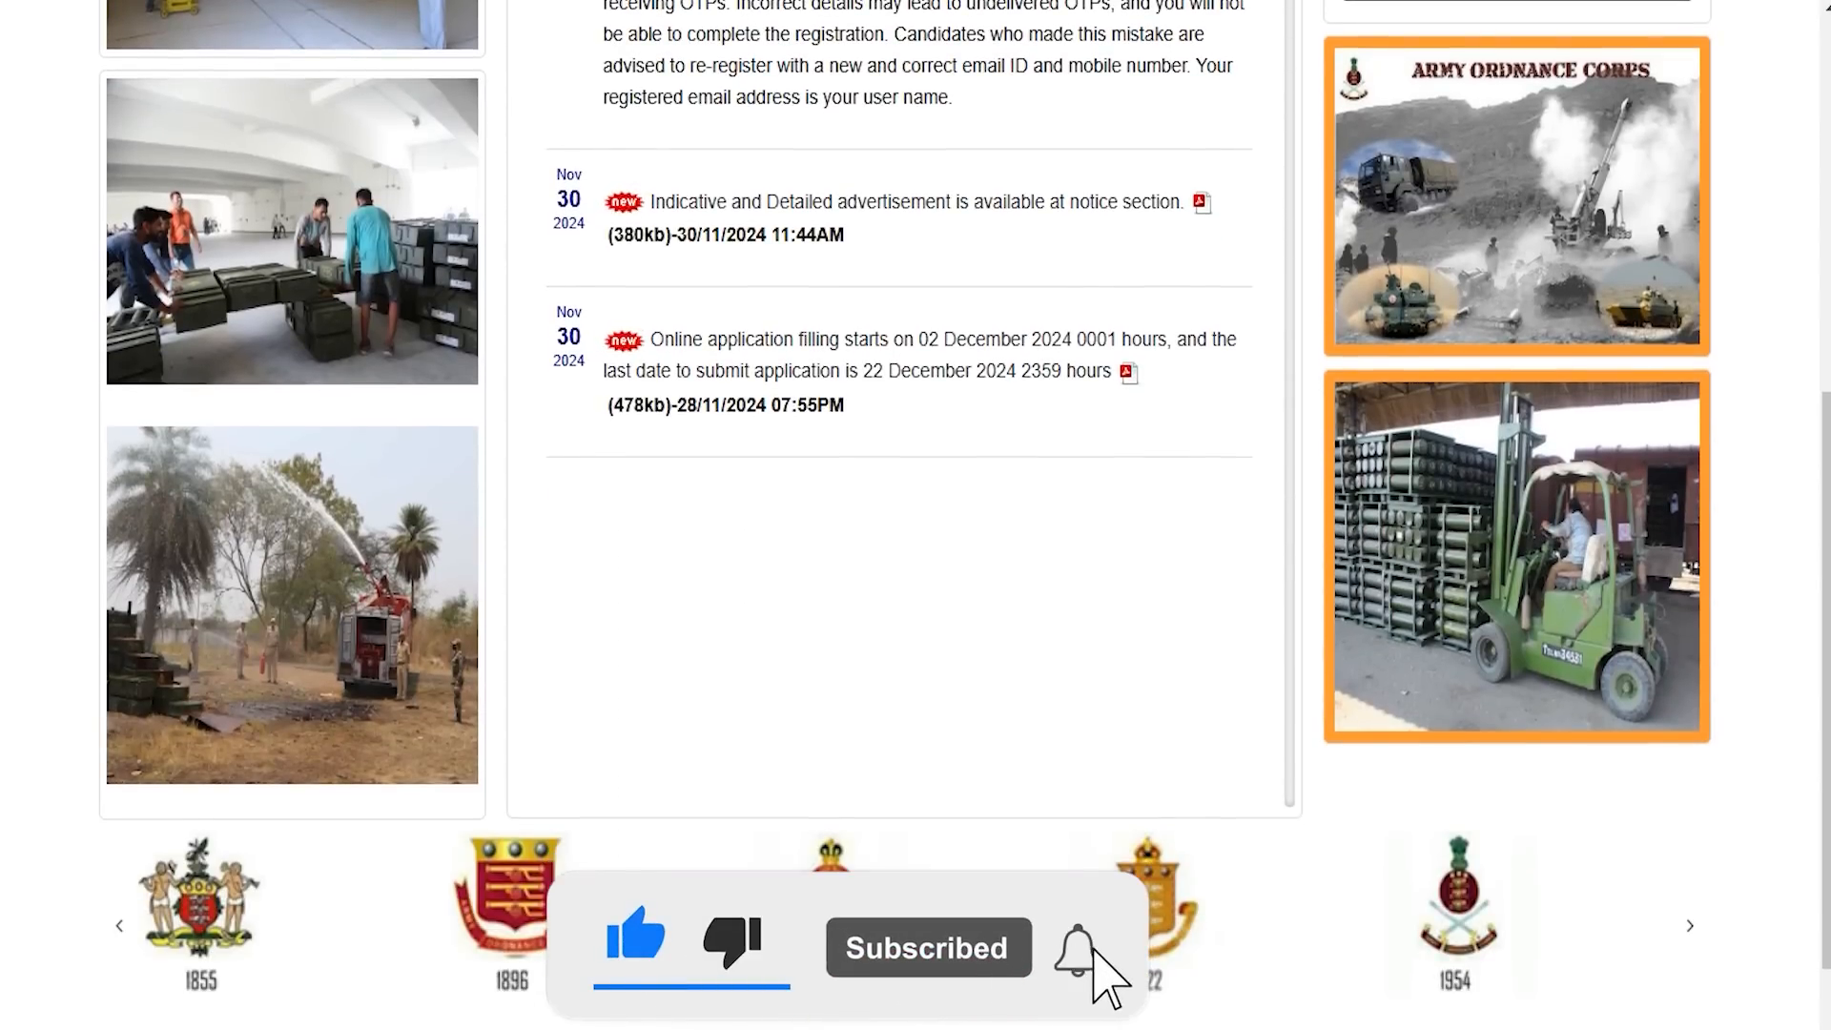
Highlight the AOC Online Form 2024 title, the organisation line and each post from Tradesman Mate to Civil Motor Driver.
{"action": "scroll", "coordinate": [903, 515], "scroll_direction": "up", "scroll_amount": 8}
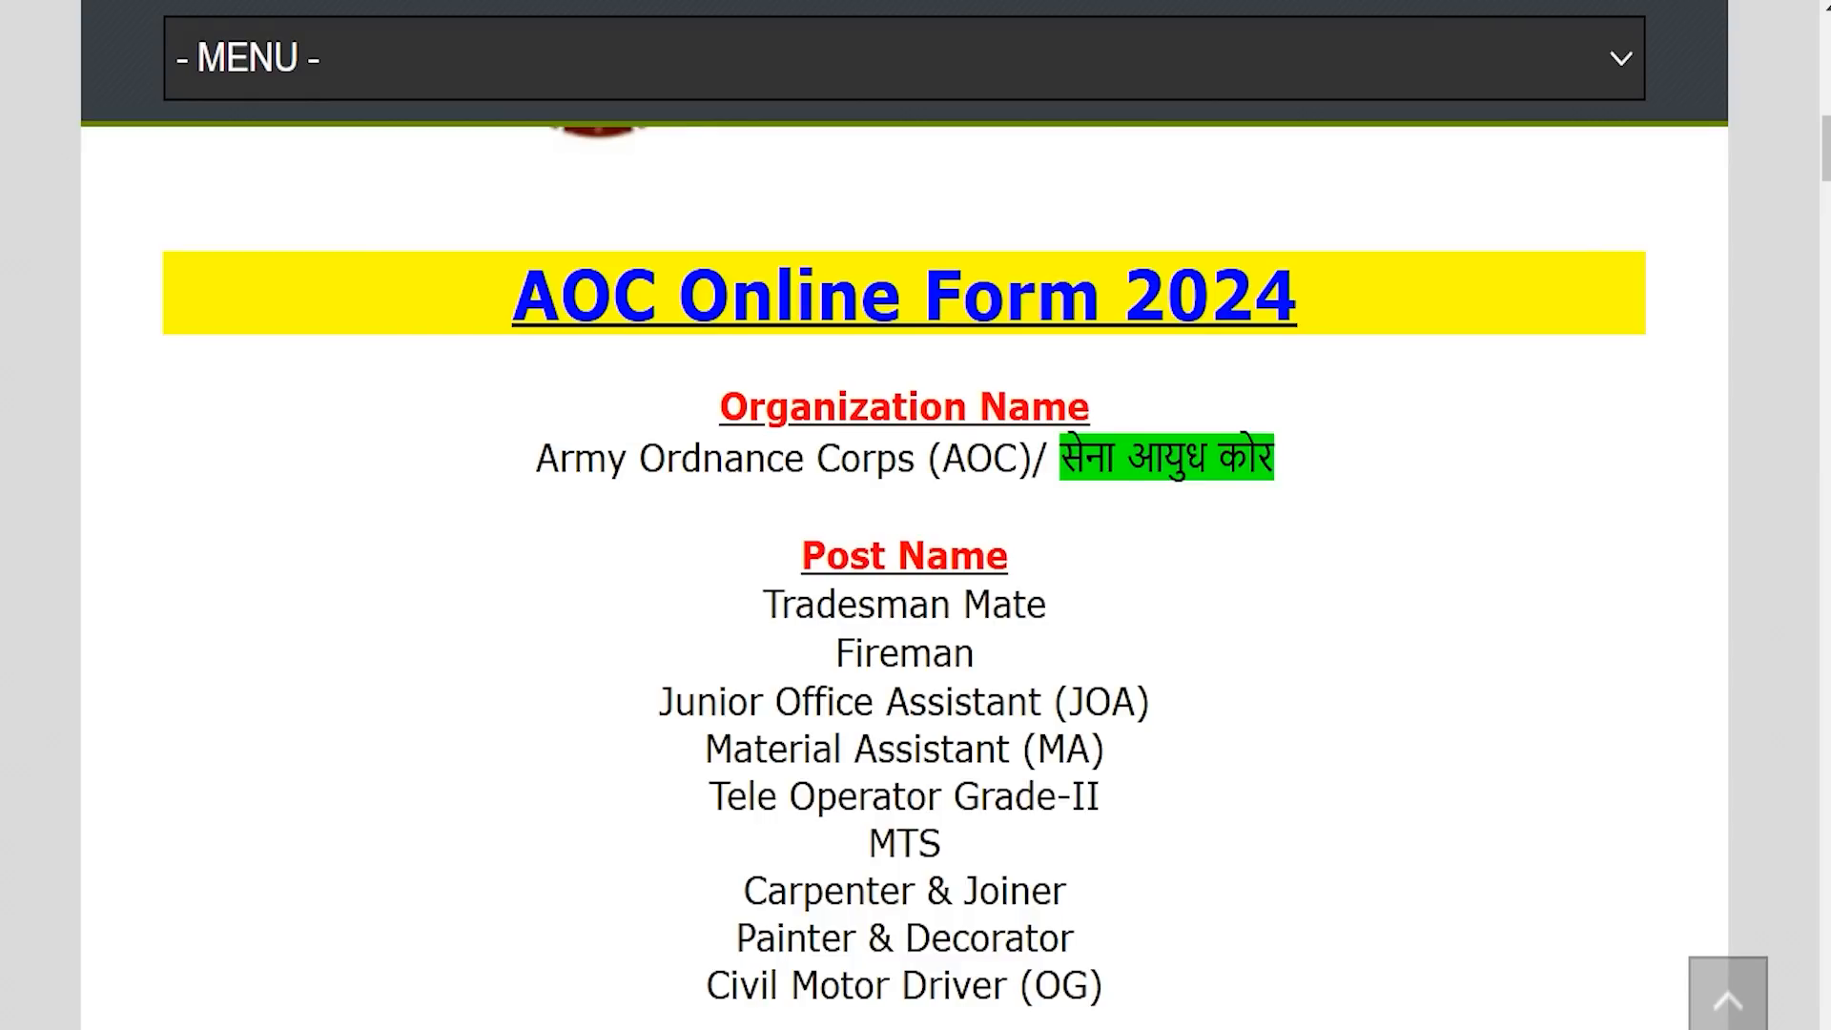
{"action": "left_click_drag", "start_coordinate": [514, 290], "coordinate": [1296, 291]}
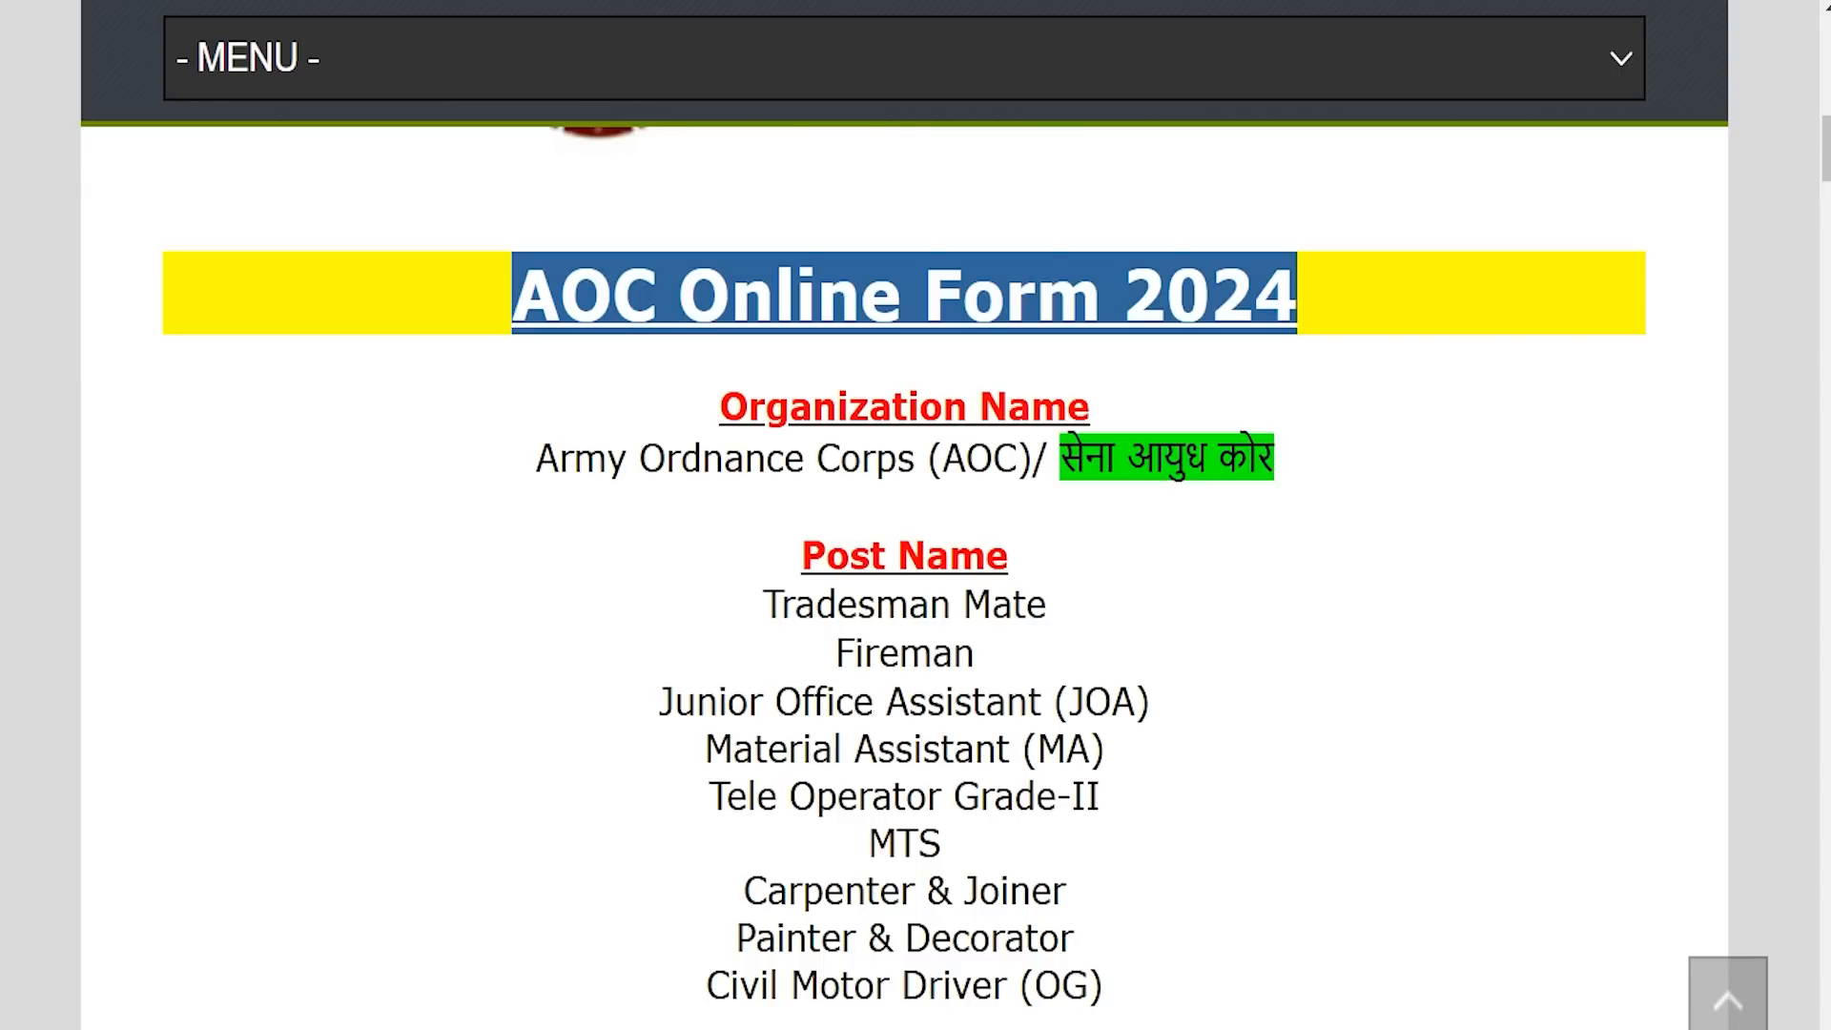
{"action": "left_click_drag", "start_coordinate": [607, 458], "coordinate": [1163, 458]}
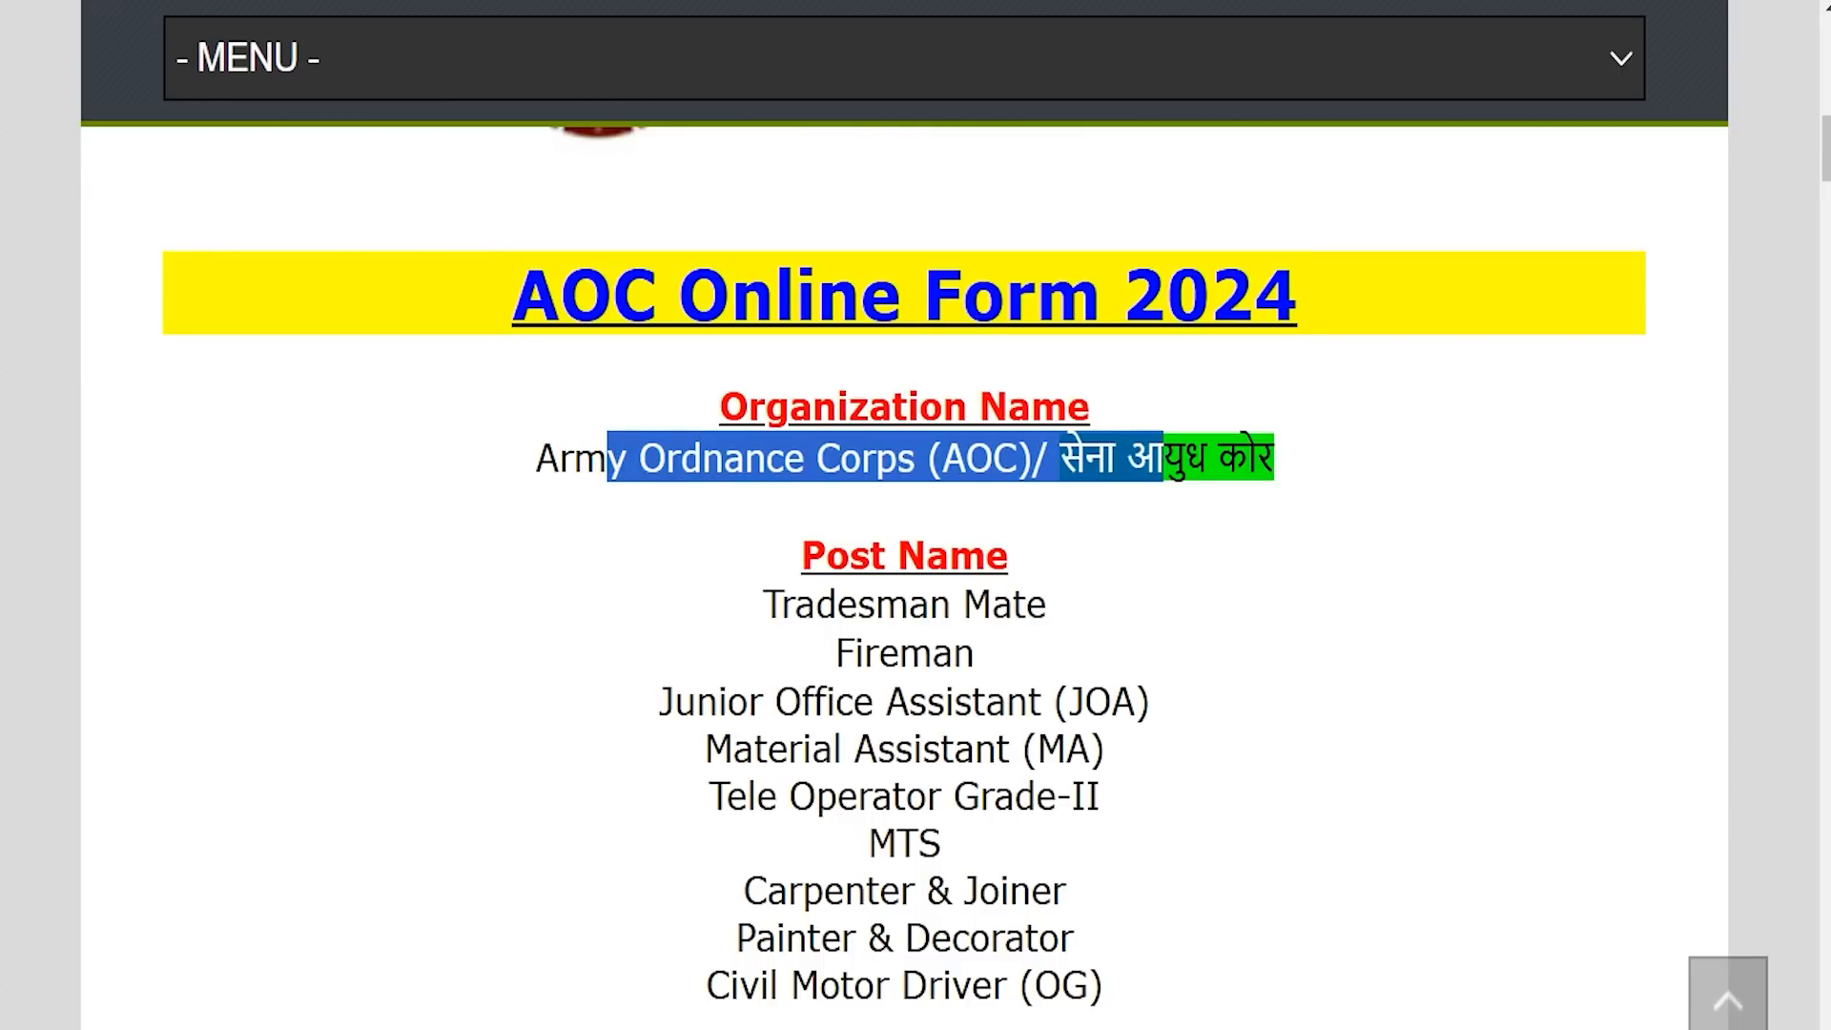
{"action": "left_click_drag", "start_coordinate": [798, 604], "coordinate": [1027, 604]}
{"action": "left_click_drag", "start_coordinate": [931, 652], "coordinate": [870, 648]}
{"action": "left_click_drag", "start_coordinate": [753, 700], "coordinate": [953, 701]}
{"action": "left_click_drag", "start_coordinate": [760, 742], "coordinate": [953, 748]}
{"action": "left_click_drag", "start_coordinate": [748, 796], "coordinate": [1014, 796]}
{"action": "left_click", "coordinate": [1013, 796]}
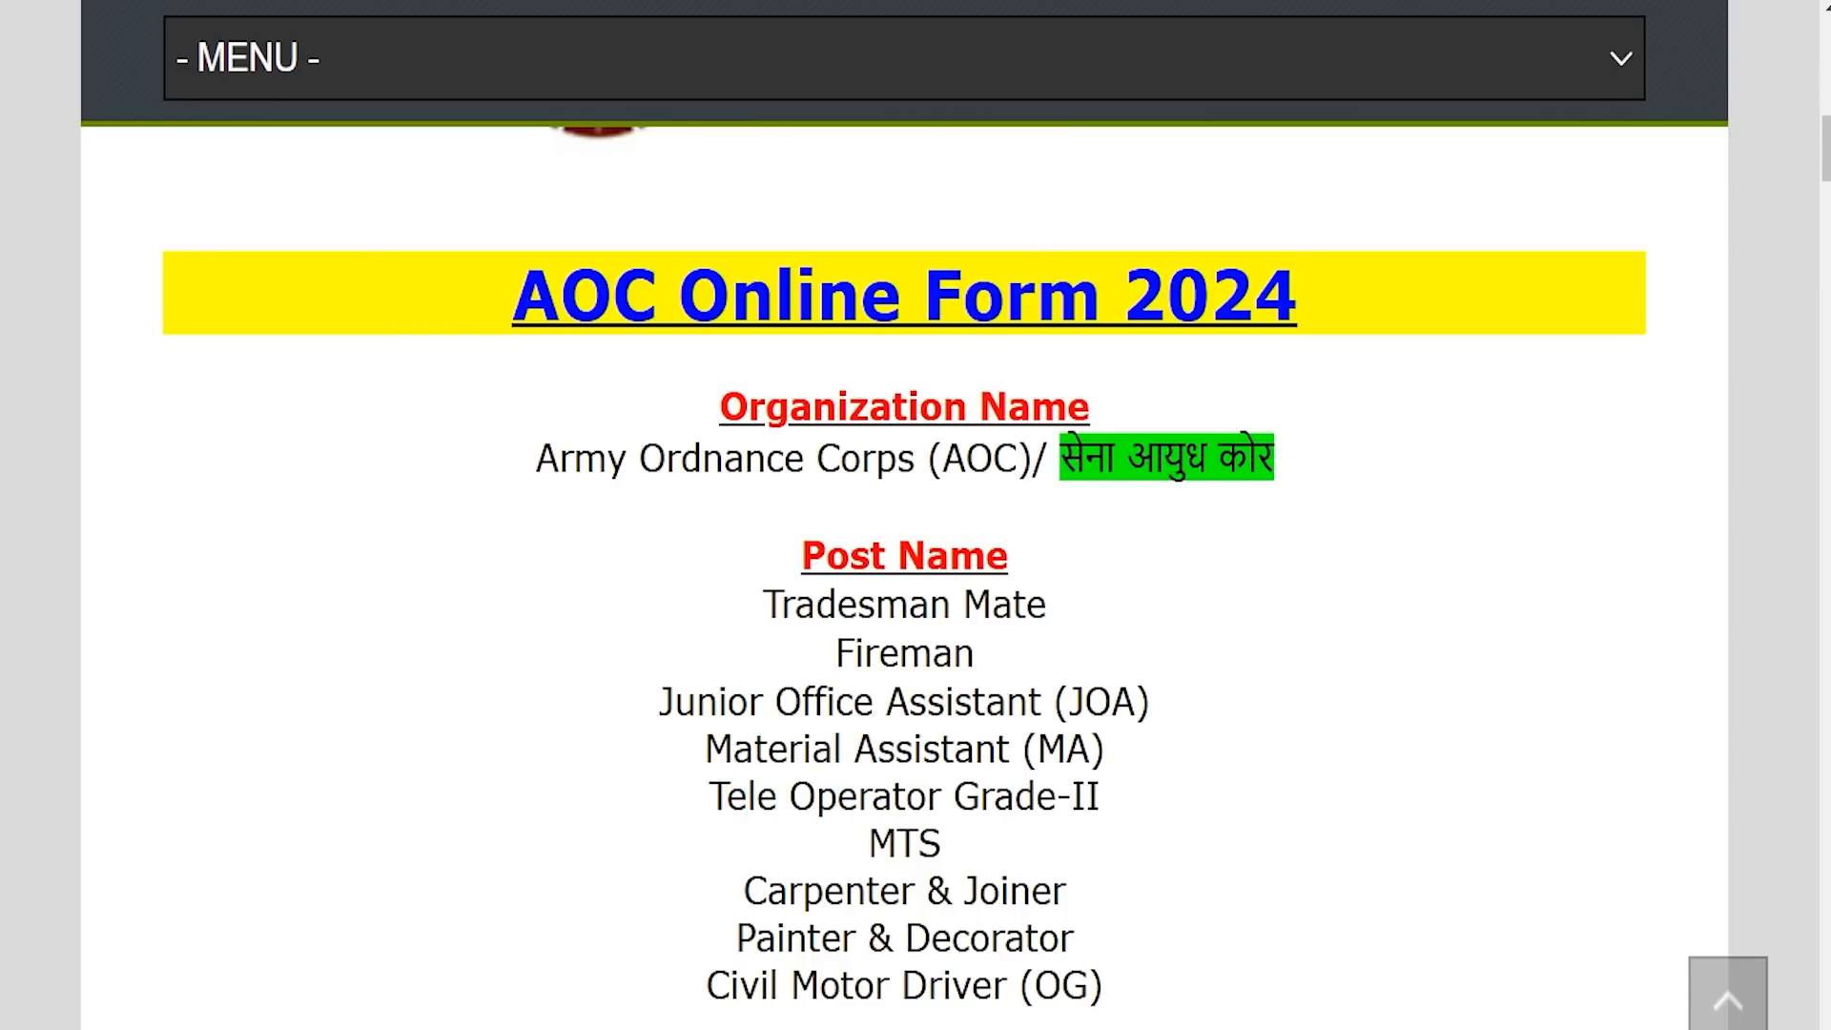
{"action": "left_click_drag", "start_coordinate": [804, 889], "coordinate": [1009, 890]}
{"action": "left_click_drag", "start_coordinate": [784, 938], "coordinate": [1010, 938]}
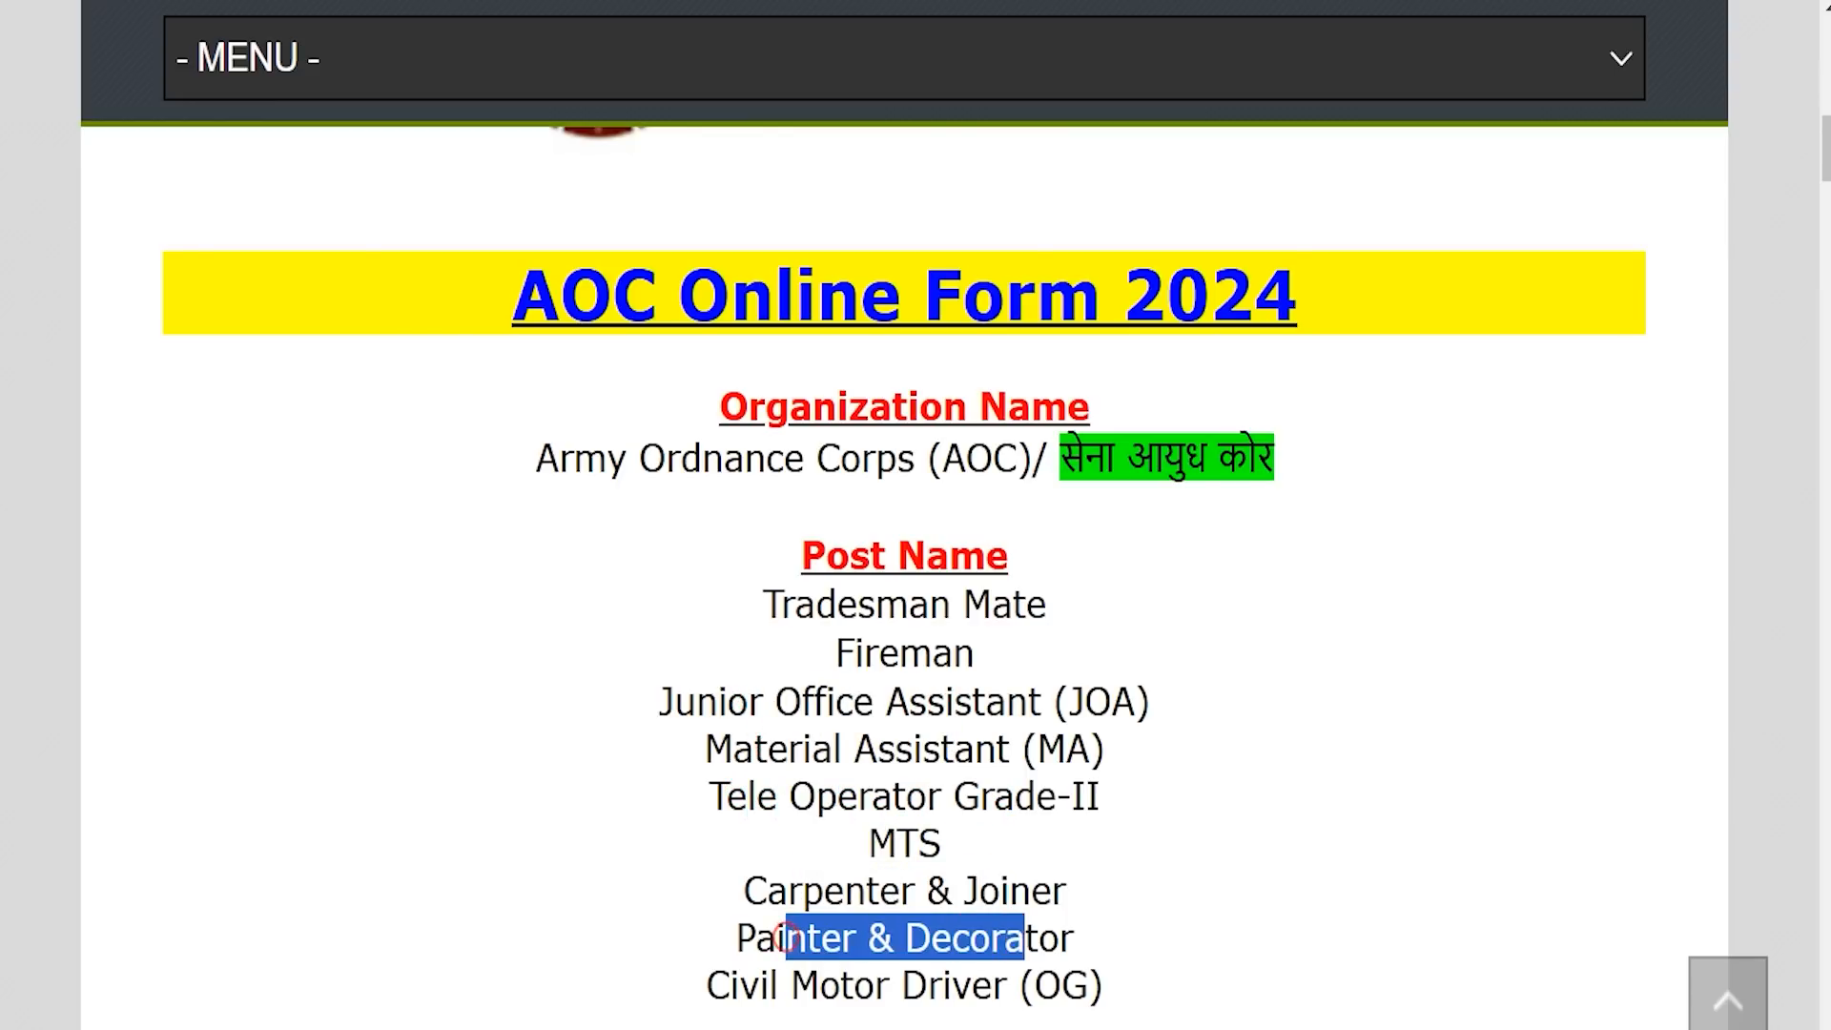
{"action": "left_click_drag", "start_coordinate": [759, 982], "coordinate": [951, 984]}
Scroll down to the 723 total vacancies and highlight the 22 December 2024 last date.
{"action": "scroll", "coordinate": [951, 985], "scroll_direction": "down", "scroll_amount": 5}
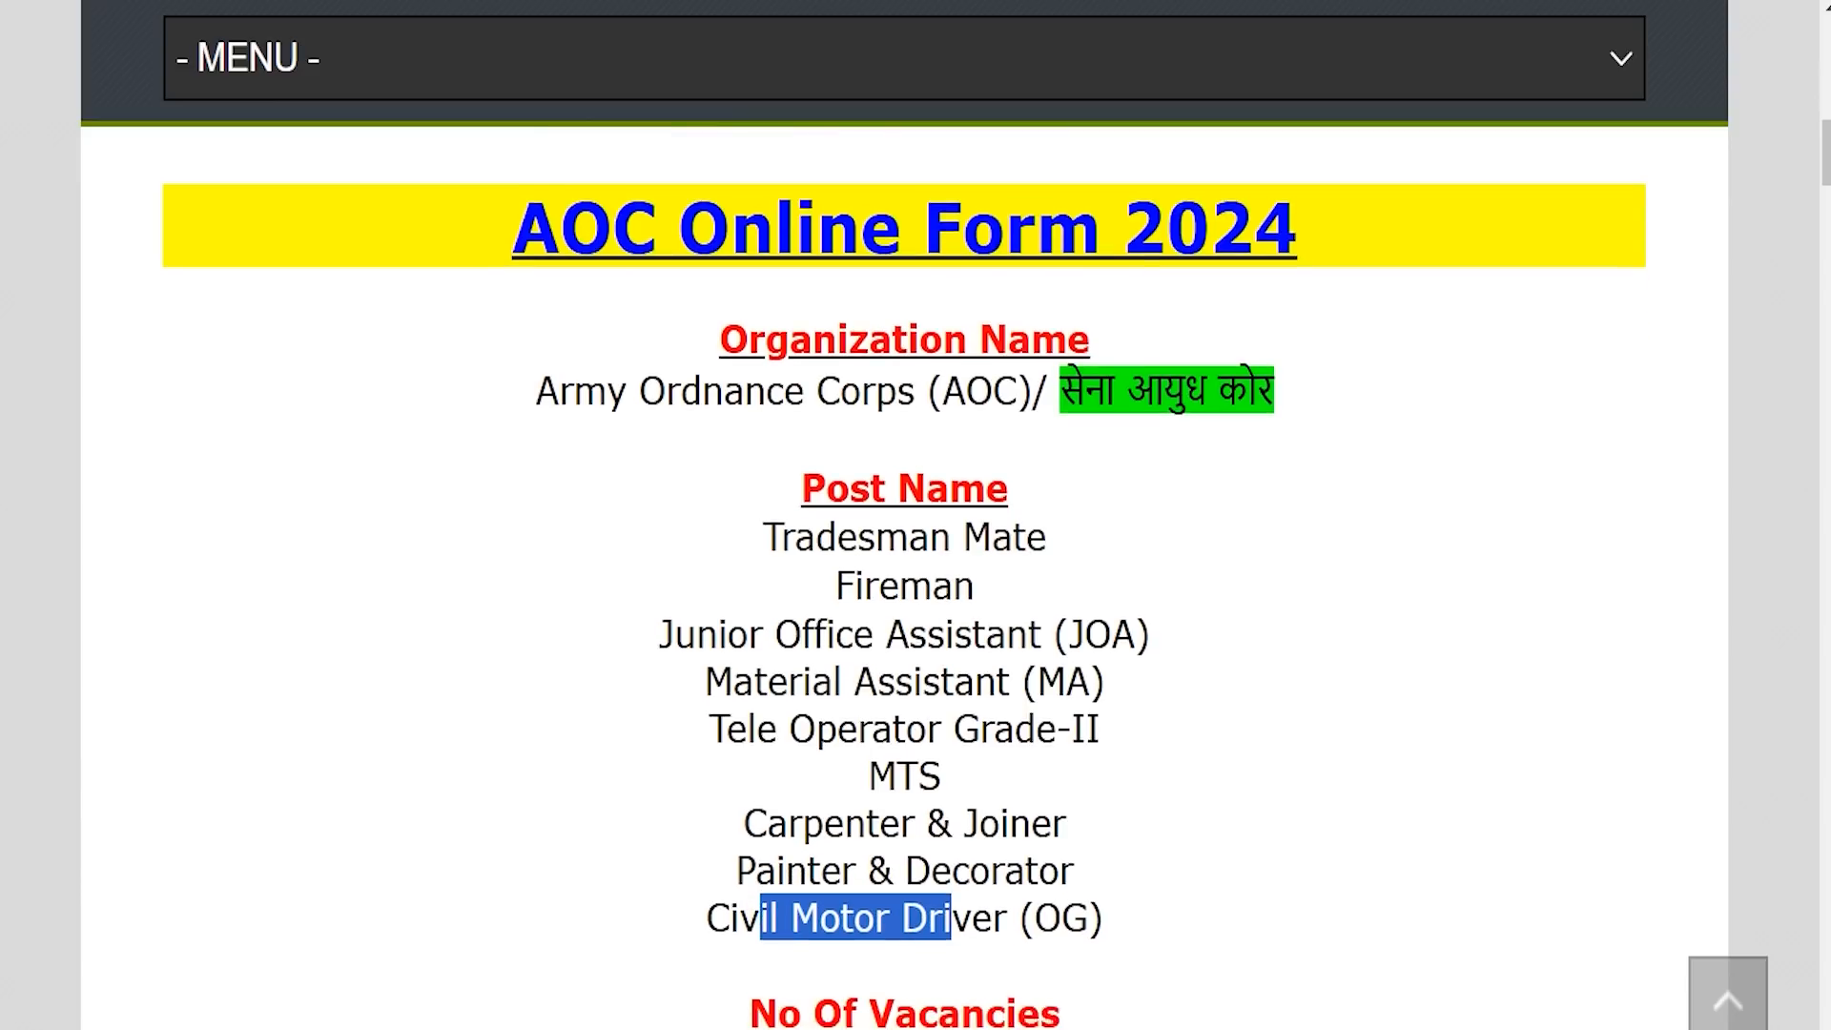
{"action": "scroll", "coordinate": [904, 572], "scroll_direction": "down", "scroll_amount": 2}
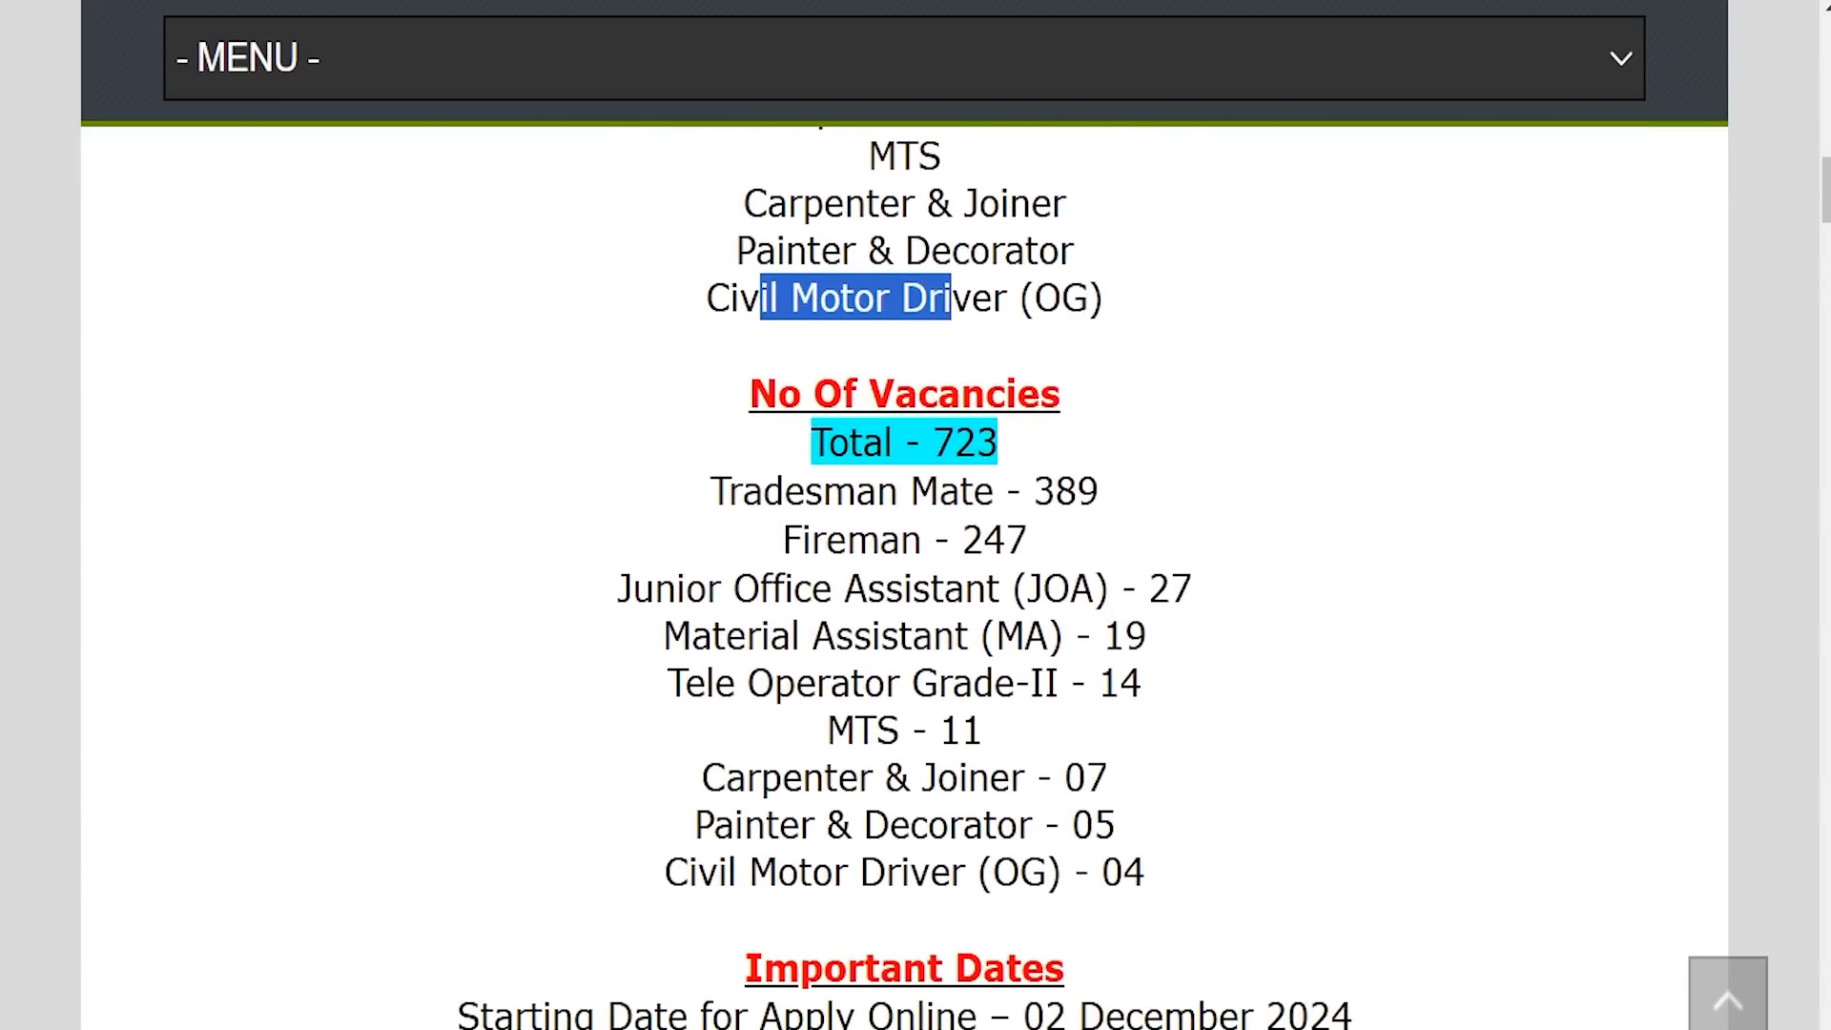
{"action": "left_click_drag", "start_coordinate": [933, 443], "coordinate": [997, 443]}
{"action": "scroll", "coordinate": [997, 443], "scroll_direction": "down", "scroll_amount": 2}
{"action": "left_click_drag", "start_coordinate": [990, 837], "coordinate": [1319, 836]}
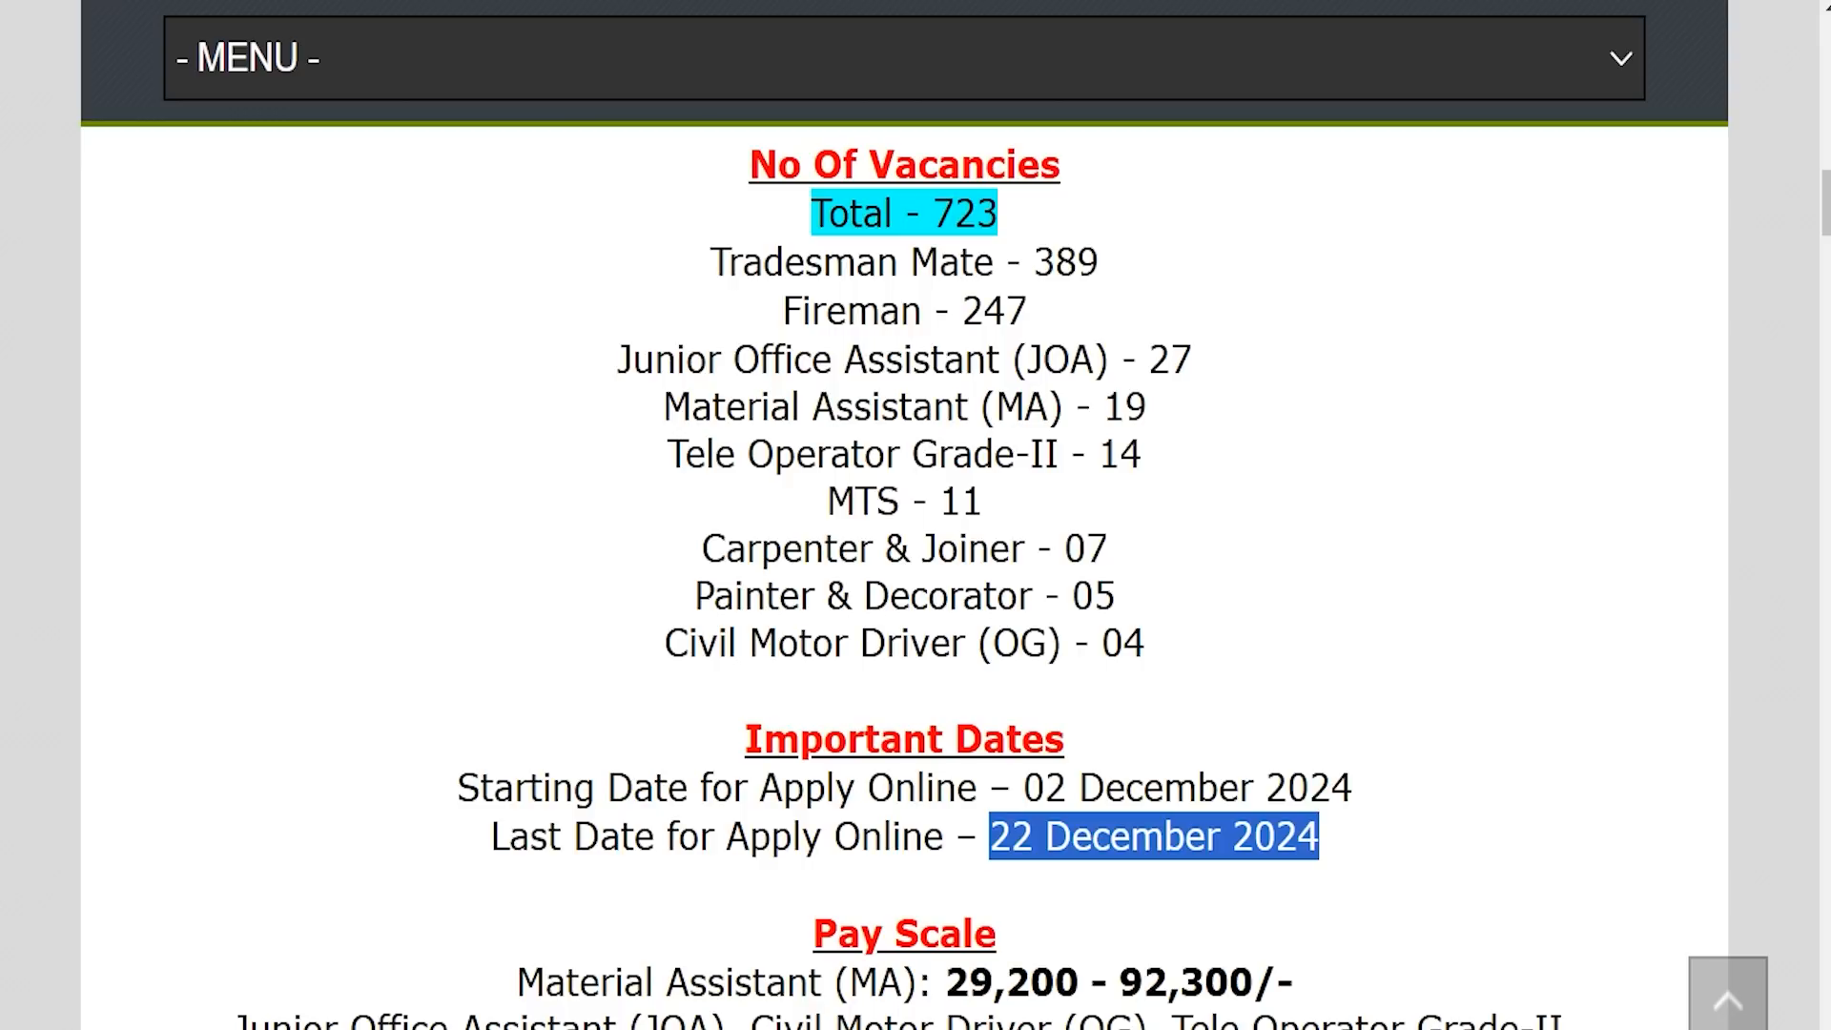
Scroll past qualifications and age limits and highlight the No Fee application fee.
{"action": "scroll", "coordinate": [904, 572], "scroll_direction": "down", "scroll_amount": 6}
{"action": "scroll", "coordinate": [904, 572], "scroll_direction": "down", "scroll_amount": 2}
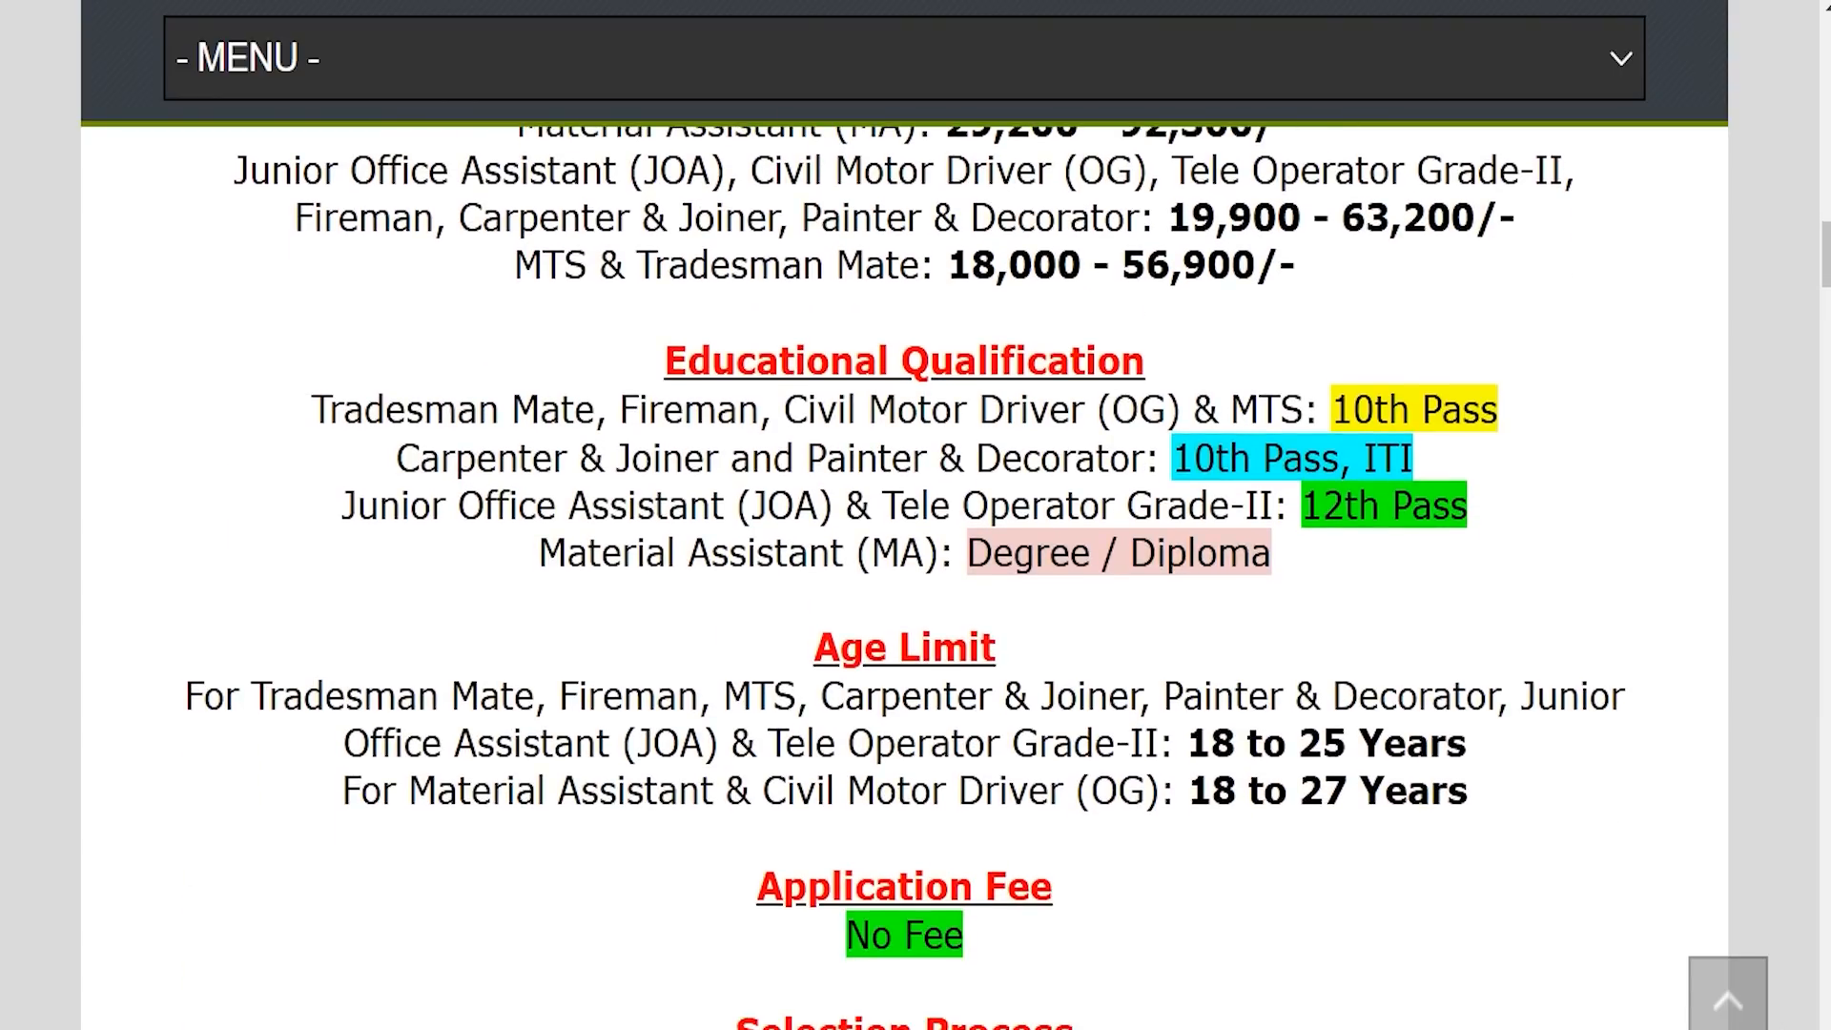
{"action": "scroll", "coordinate": [903, 572], "scroll_direction": "down", "scroll_amount": 4}
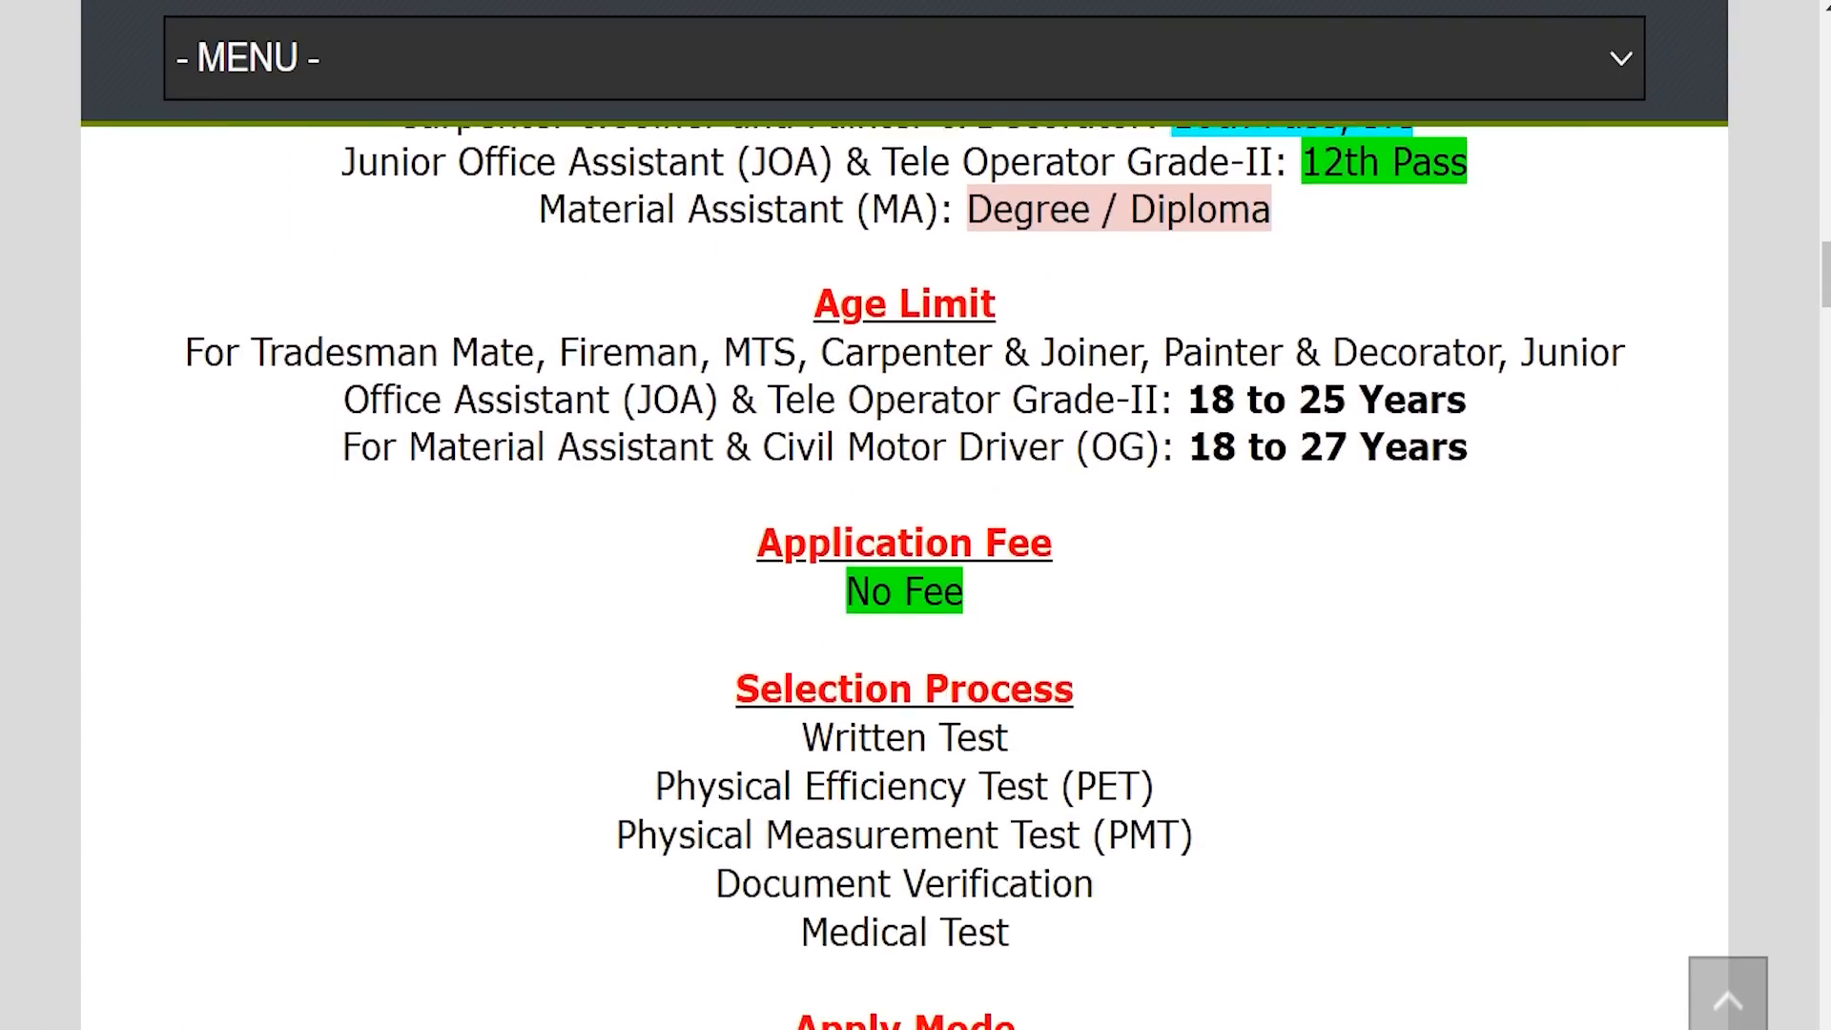
{"action": "scroll", "coordinate": [904, 572], "scroll_direction": "down", "scroll_amount": 1}
{"action": "triple_click", "coordinate": [847, 533]}
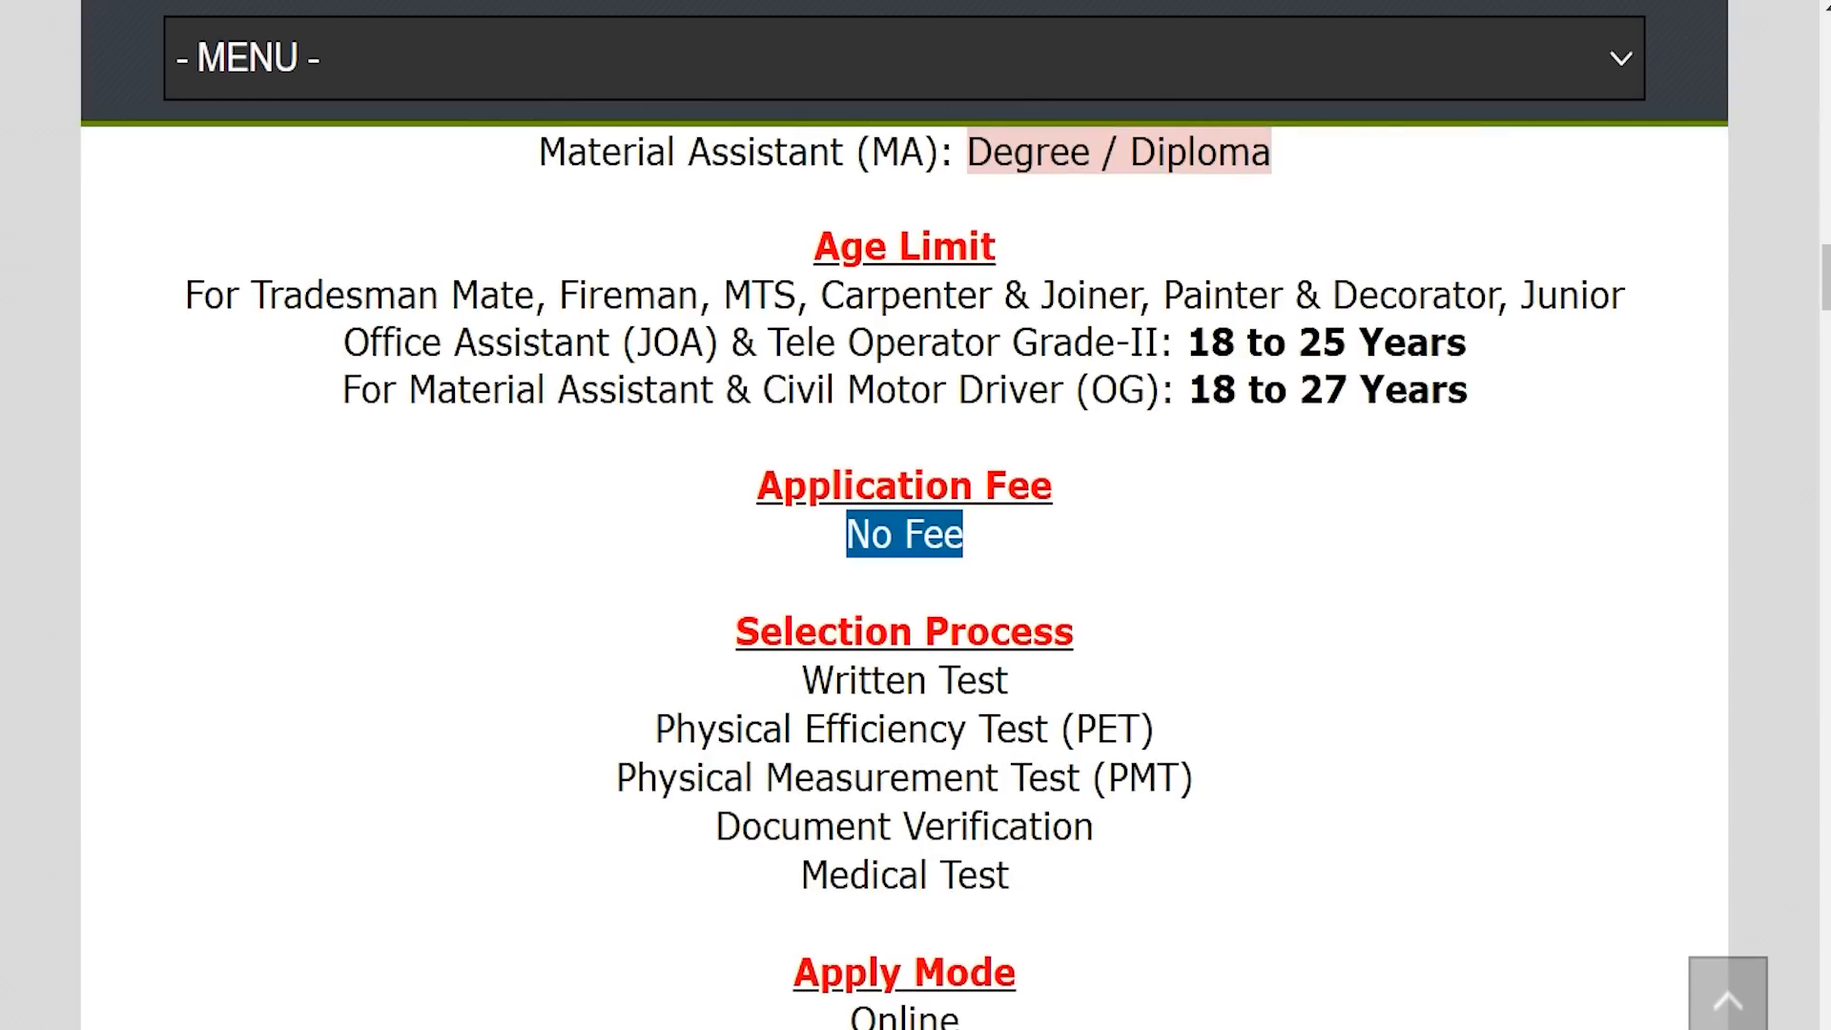
{"action": "scroll", "coordinate": [904, 572], "scroll_direction": "down", "scroll_amount": 5}
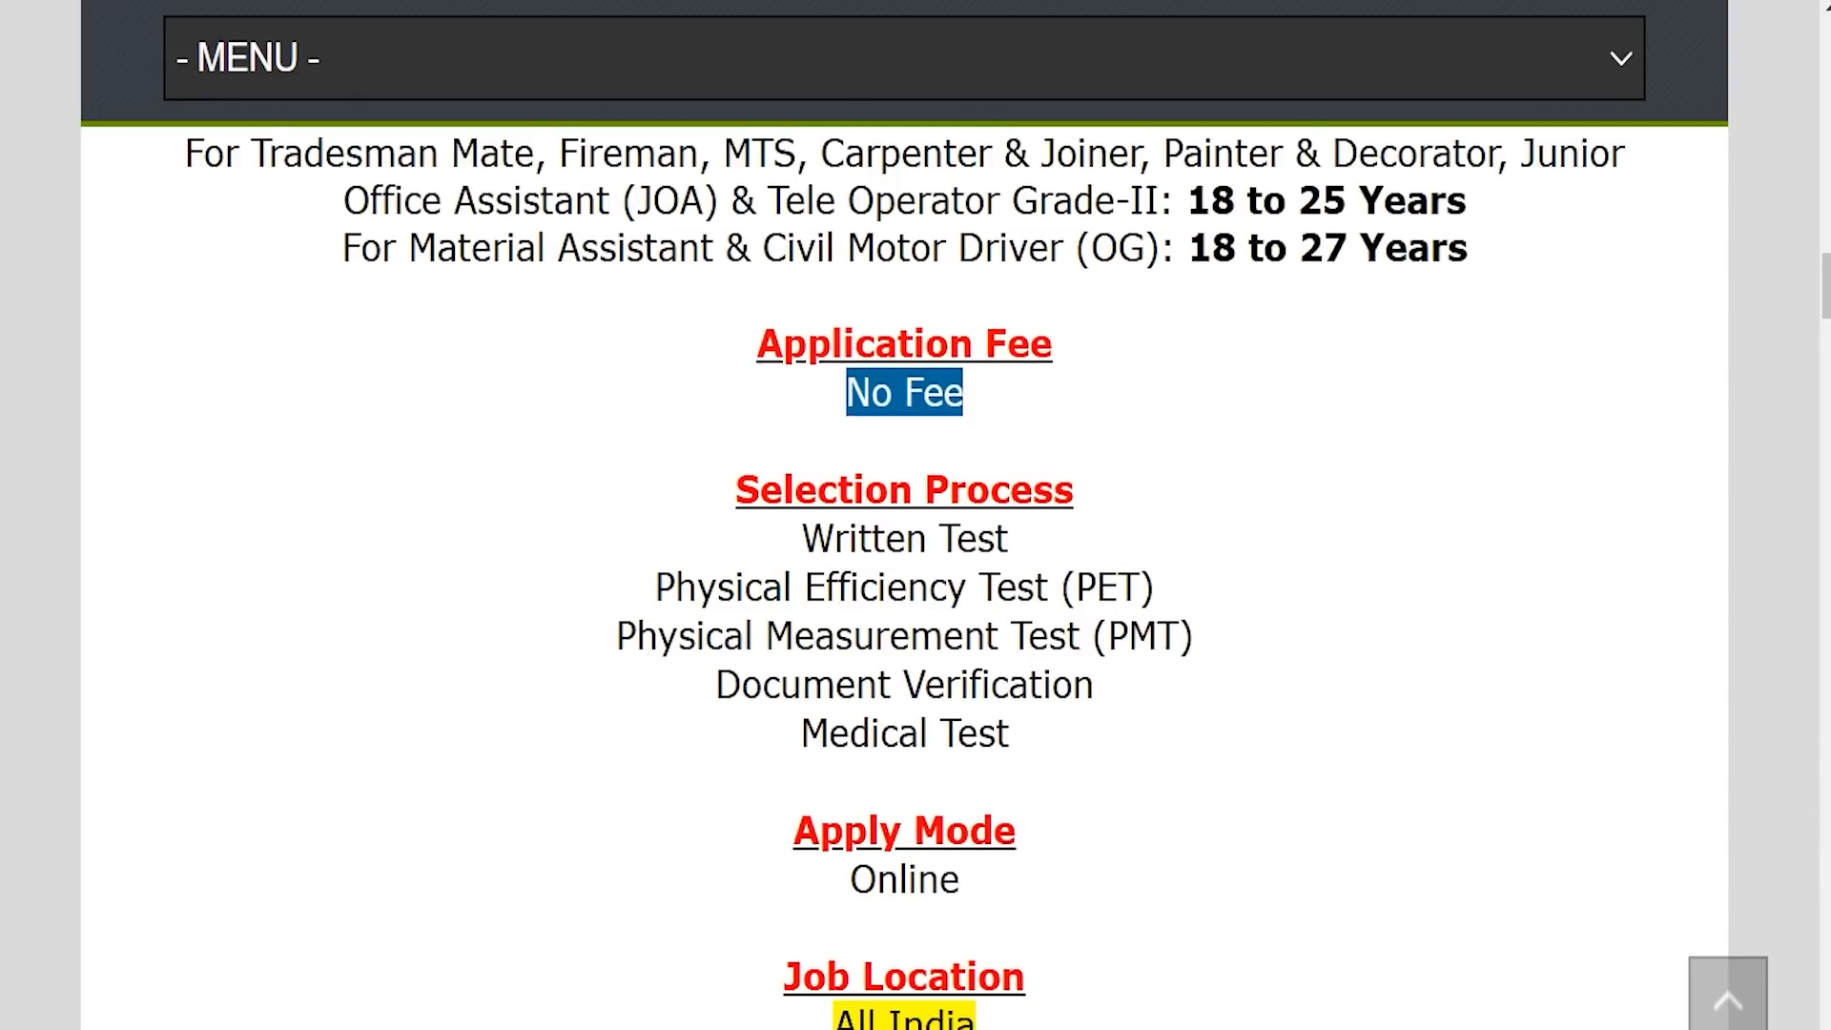
{"action": "left_click_drag", "start_coordinate": [833, 766], "coordinate": [974, 765]}
Scroll past the selection process and highlight the Official Notification Pdf link under Important Links.
{"action": "scroll", "coordinate": [904, 572], "scroll_direction": "down", "scroll_amount": 3}
{"action": "scroll", "coordinate": [903, 572], "scroll_direction": "down", "scroll_amount": 1}
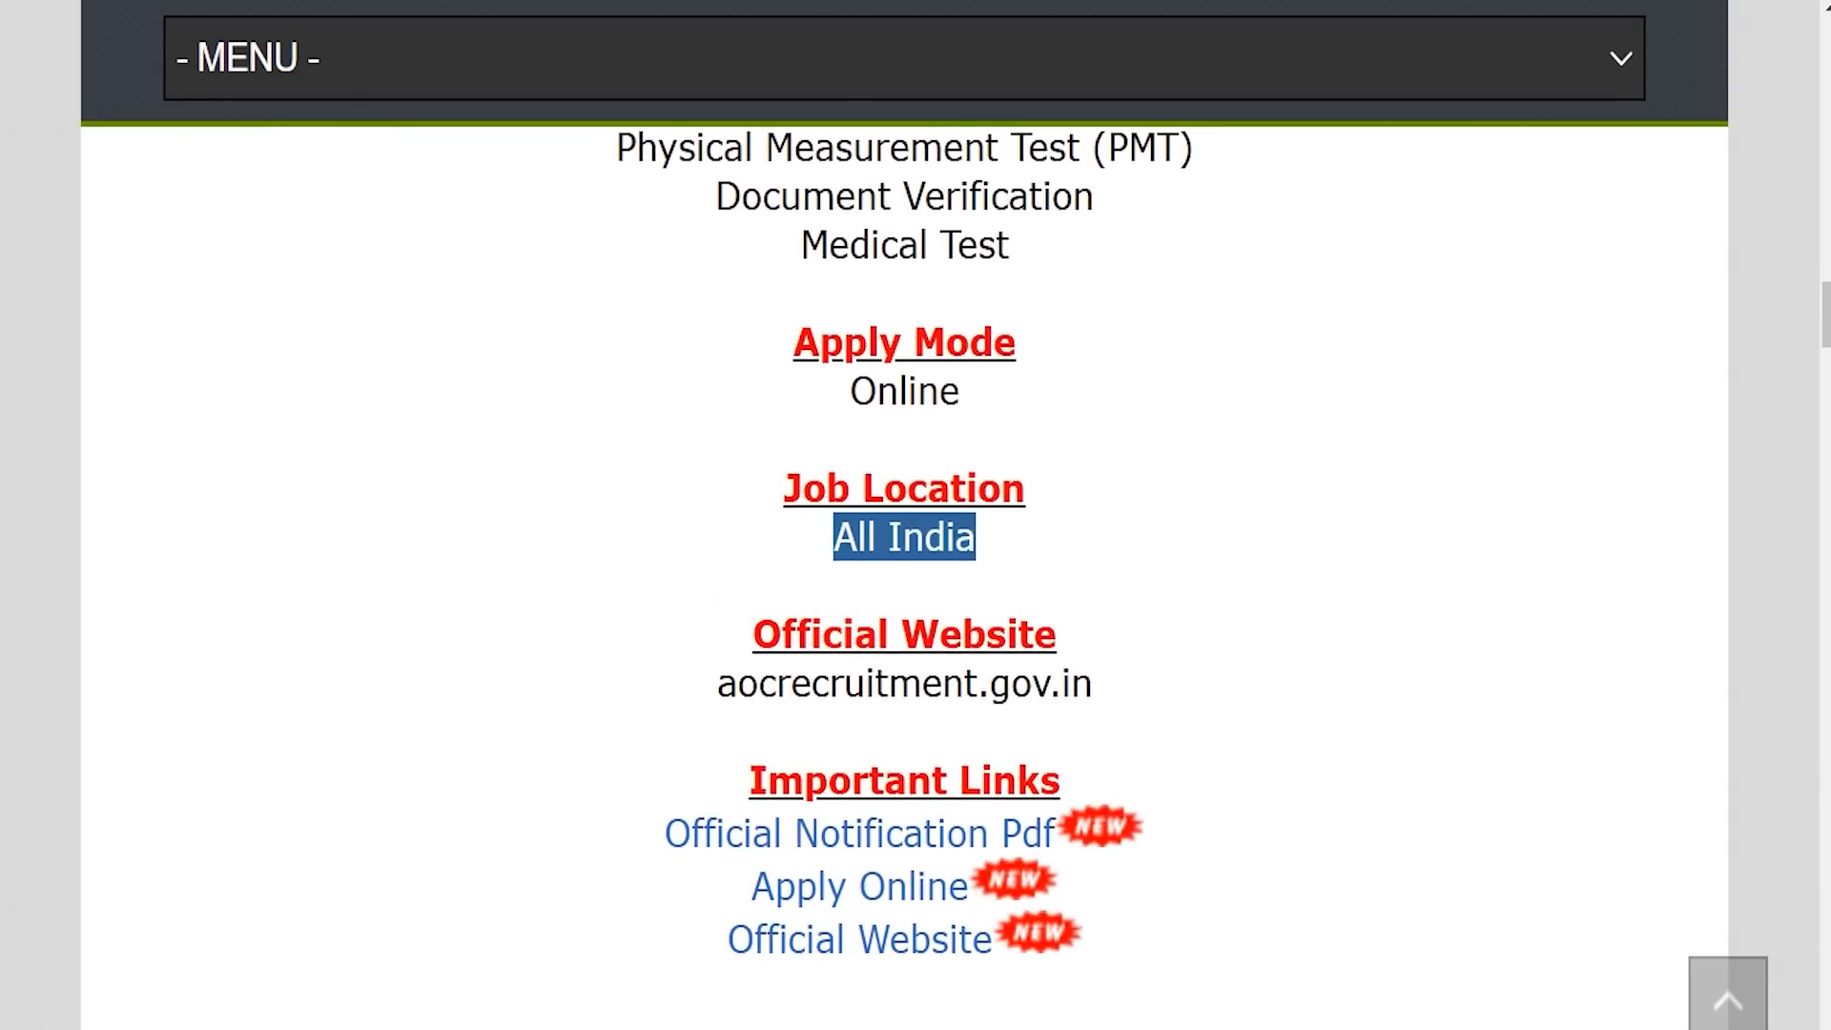
{"action": "left_click_drag", "start_coordinate": [772, 723], "coordinate": [1039, 725]}
{"action": "left_click_drag", "start_coordinate": [639, 772], "coordinate": [1041, 775]}
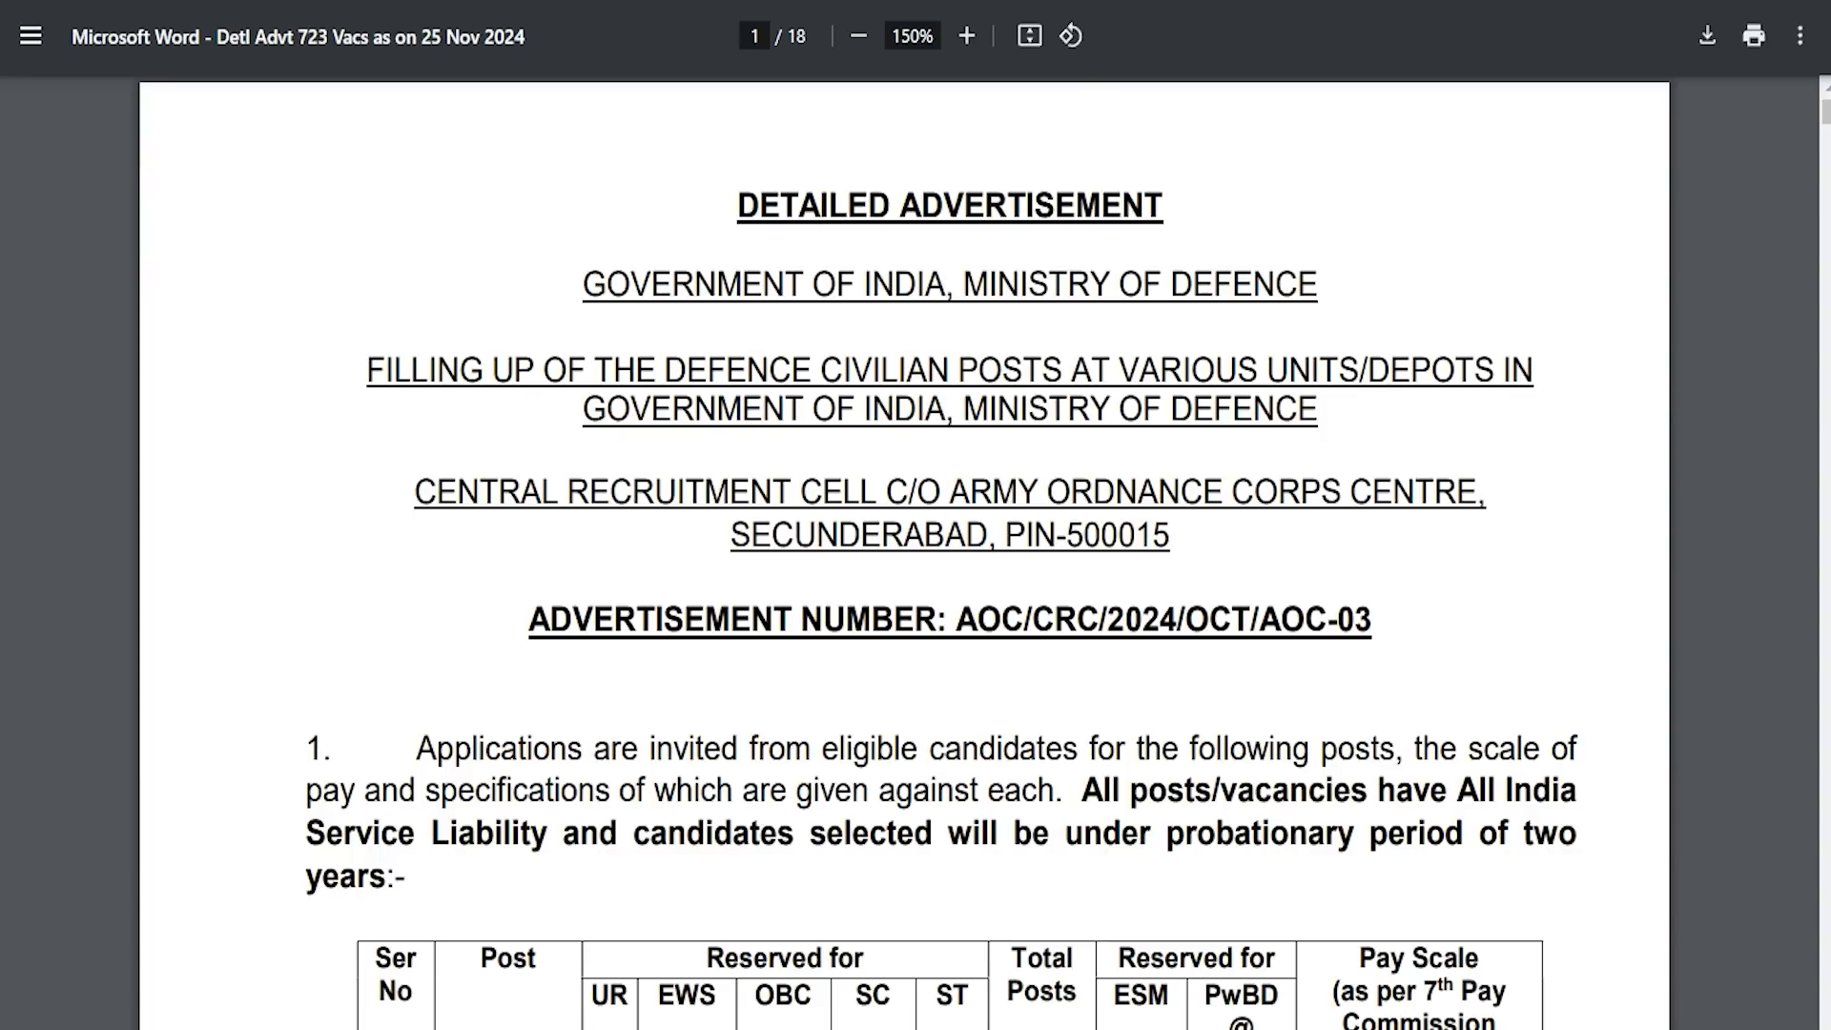
{"action": "left_click_drag", "start_coordinate": [435, 747], "coordinate": [868, 791]}
{"action": "scroll", "coordinate": [867, 791], "scroll_direction": "down", "scroll_amount": 5}
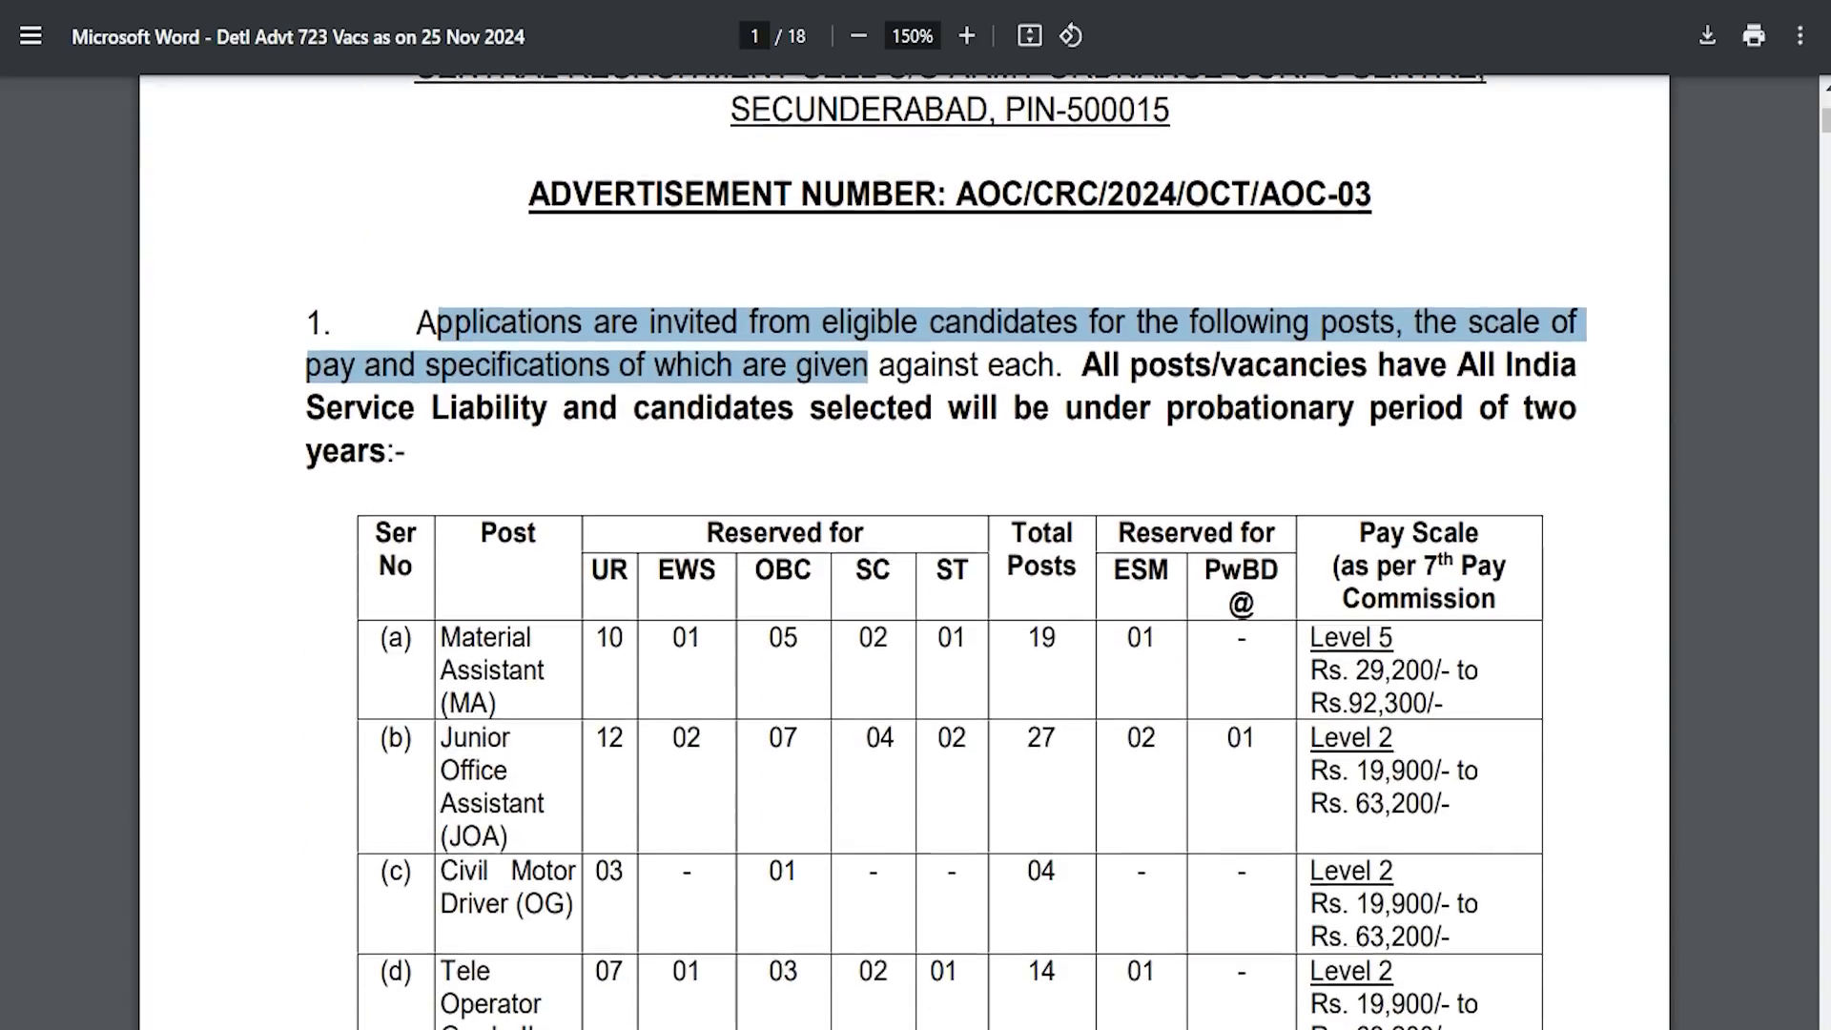
{"action": "left_click_drag", "start_coordinate": [437, 642], "coordinate": [626, 740]}
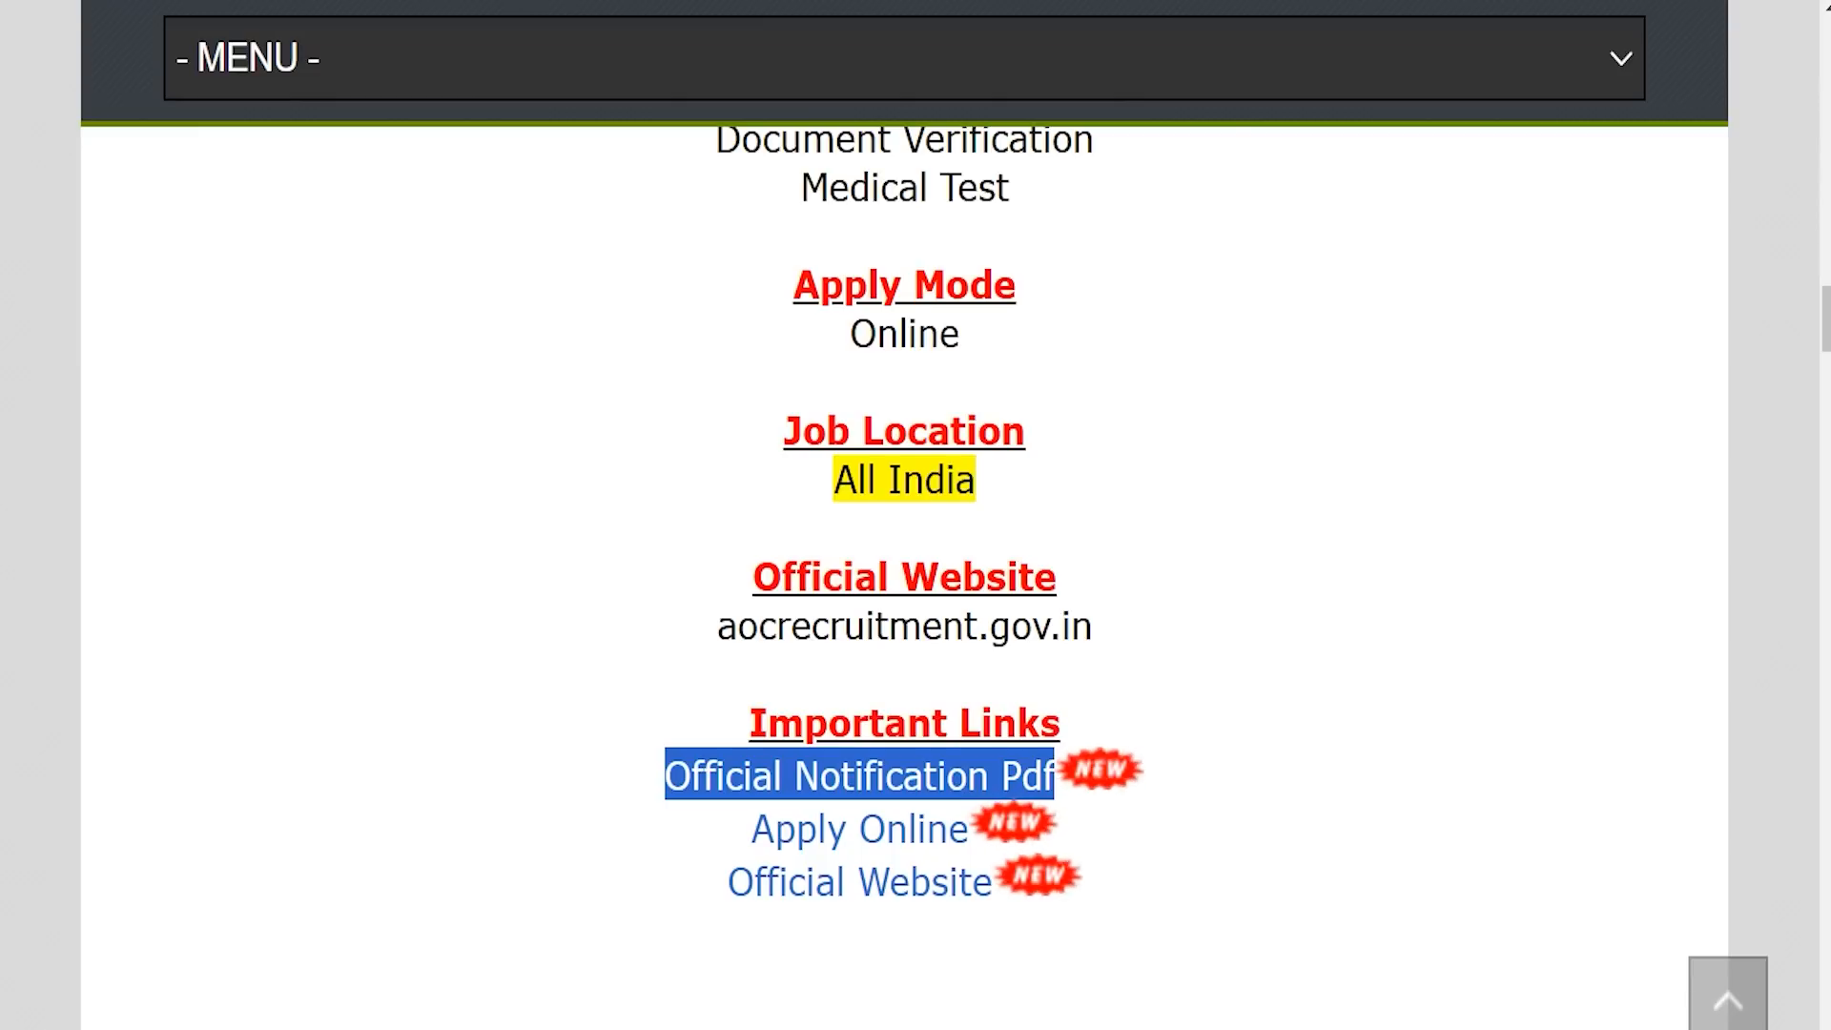
Follow the Apply Online link to the aocrecruitment.gov.in login page and focus the Login Name box.
{"action": "left_click_drag", "start_coordinate": [703, 833], "coordinate": [968, 830]}
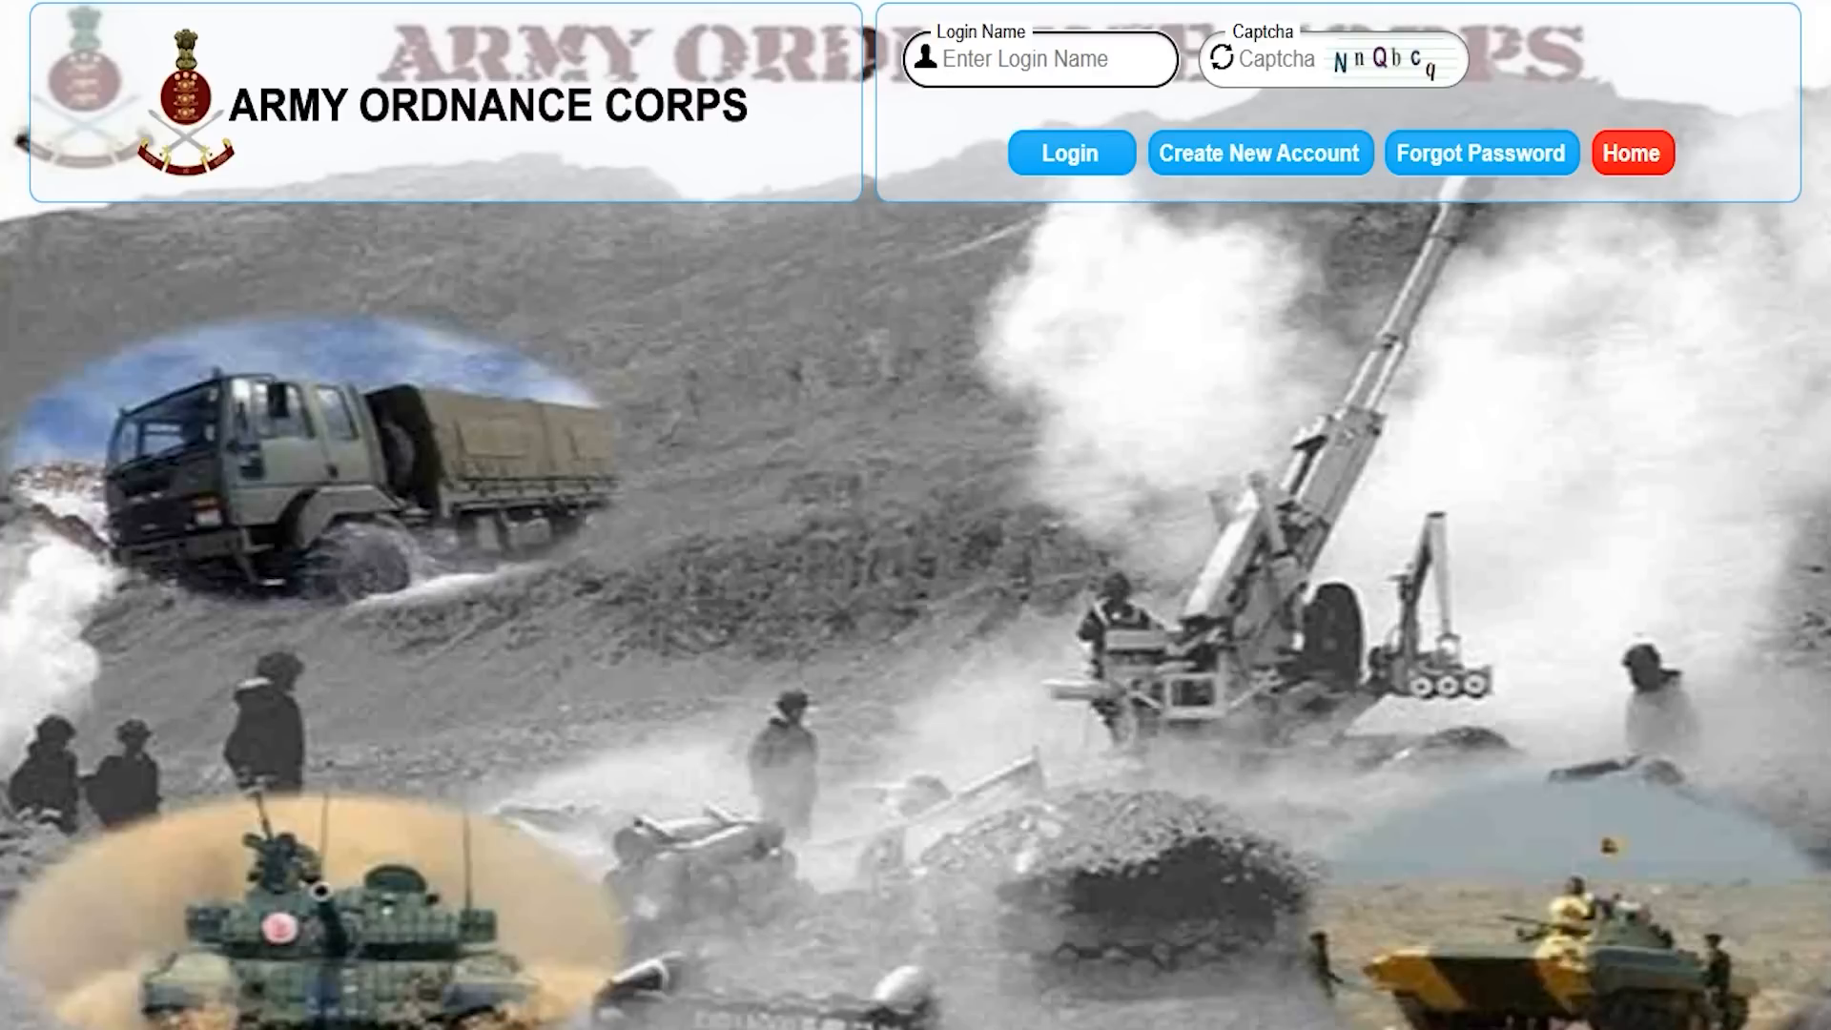
{"action": "left_click", "coordinate": [1045, 61]}
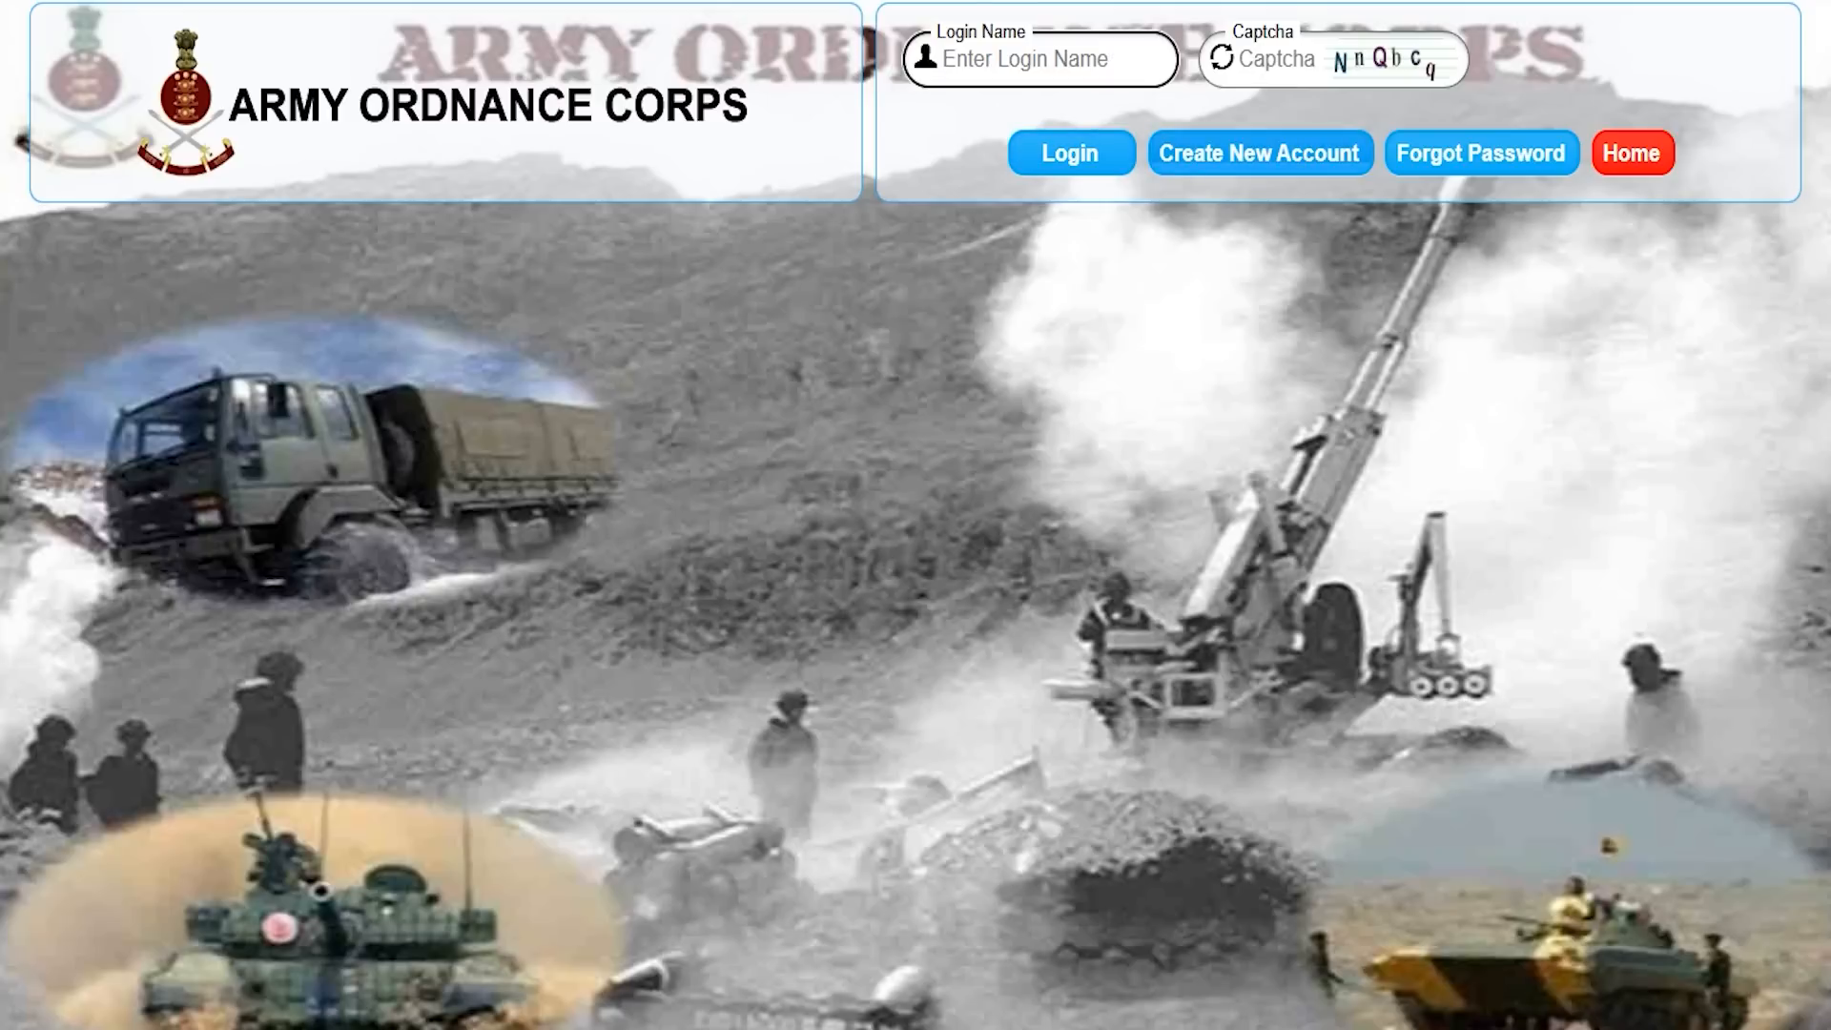
Start Create New Account, keep title Mr., and fill the candidate's first and last name from suggestions.
{"action": "left_click", "coordinate": [1260, 154]}
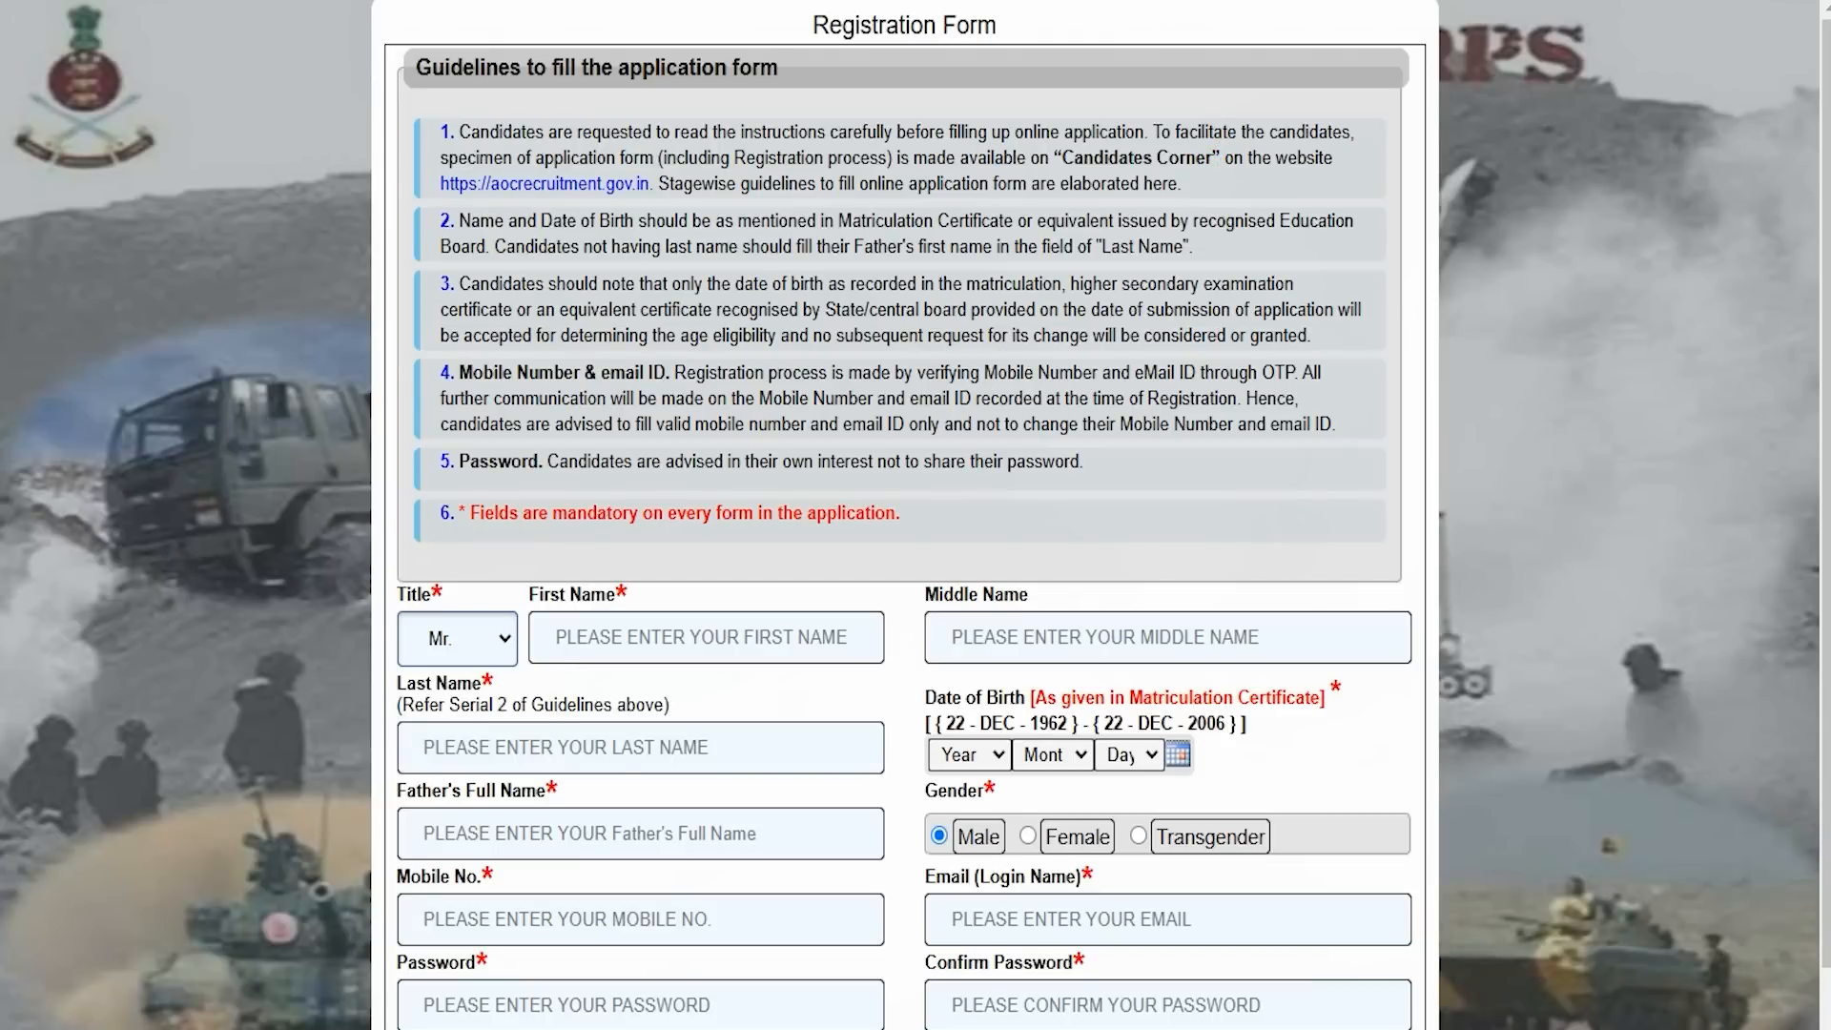
{"action": "scroll", "coordinate": [904, 514], "scroll_direction": "down", "scroll_amount": 1}
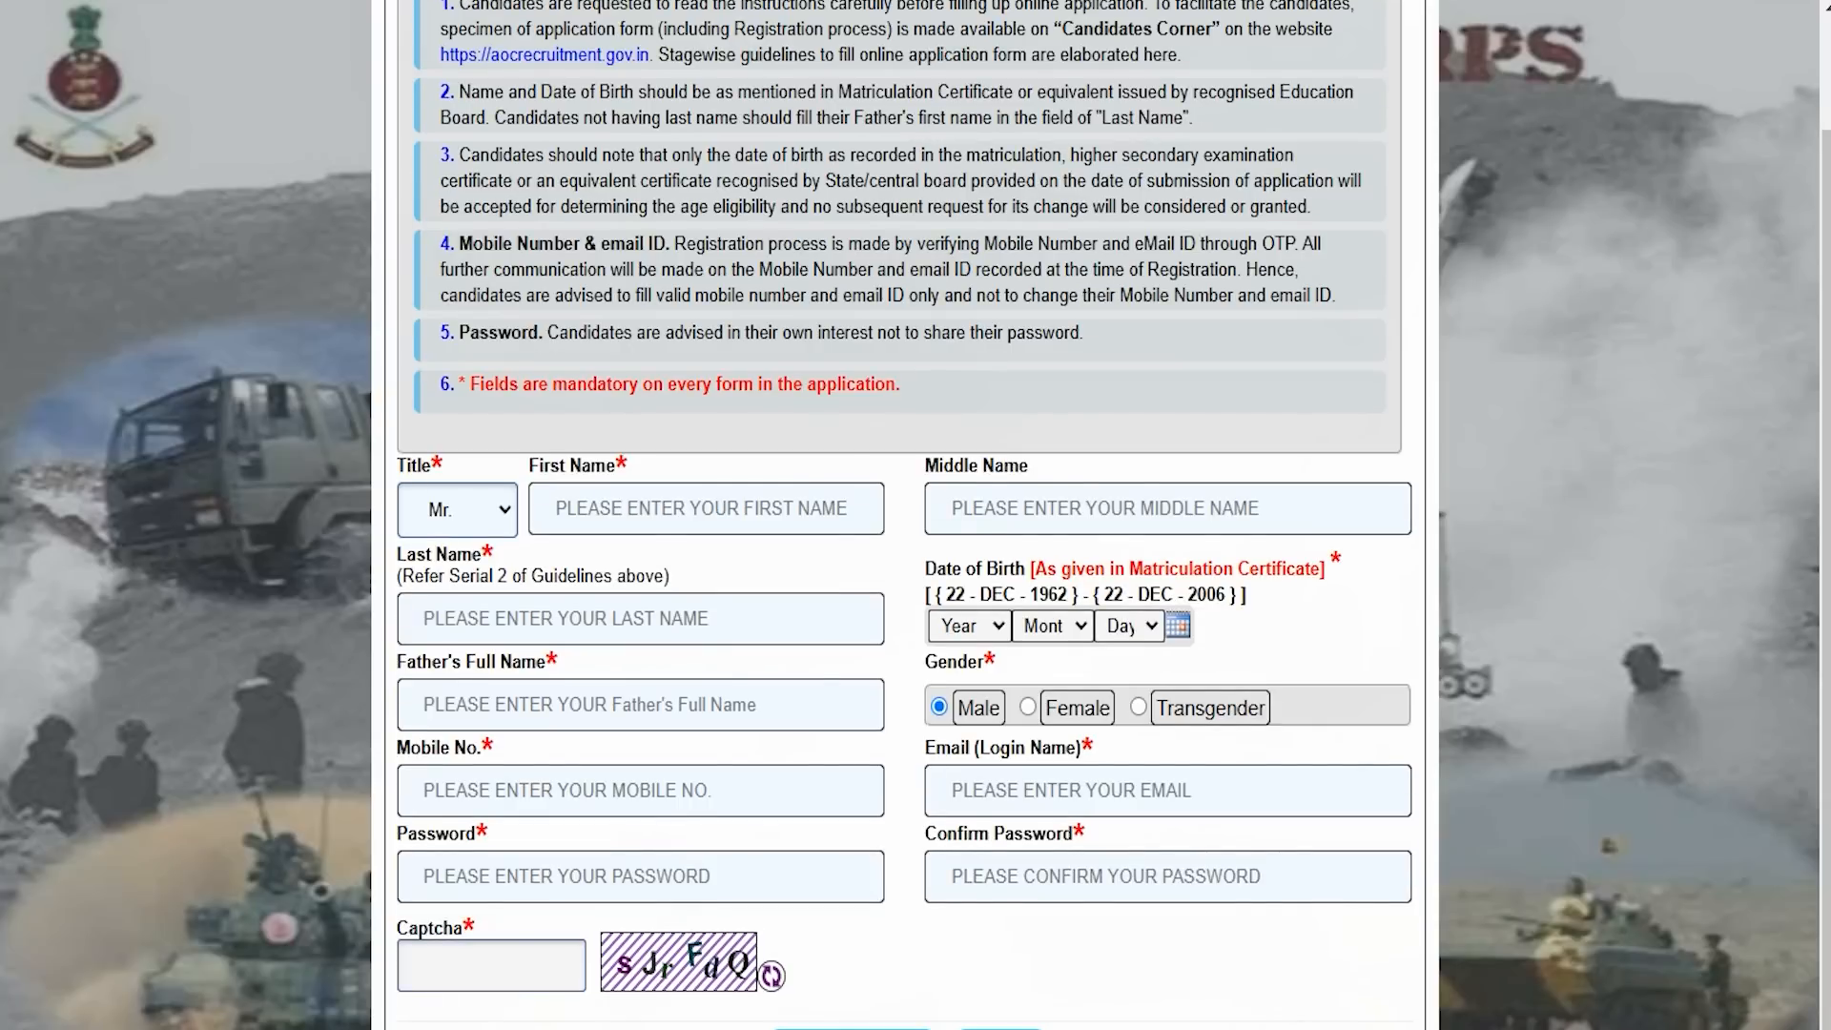
{"action": "left_click", "coordinate": [507, 508]}
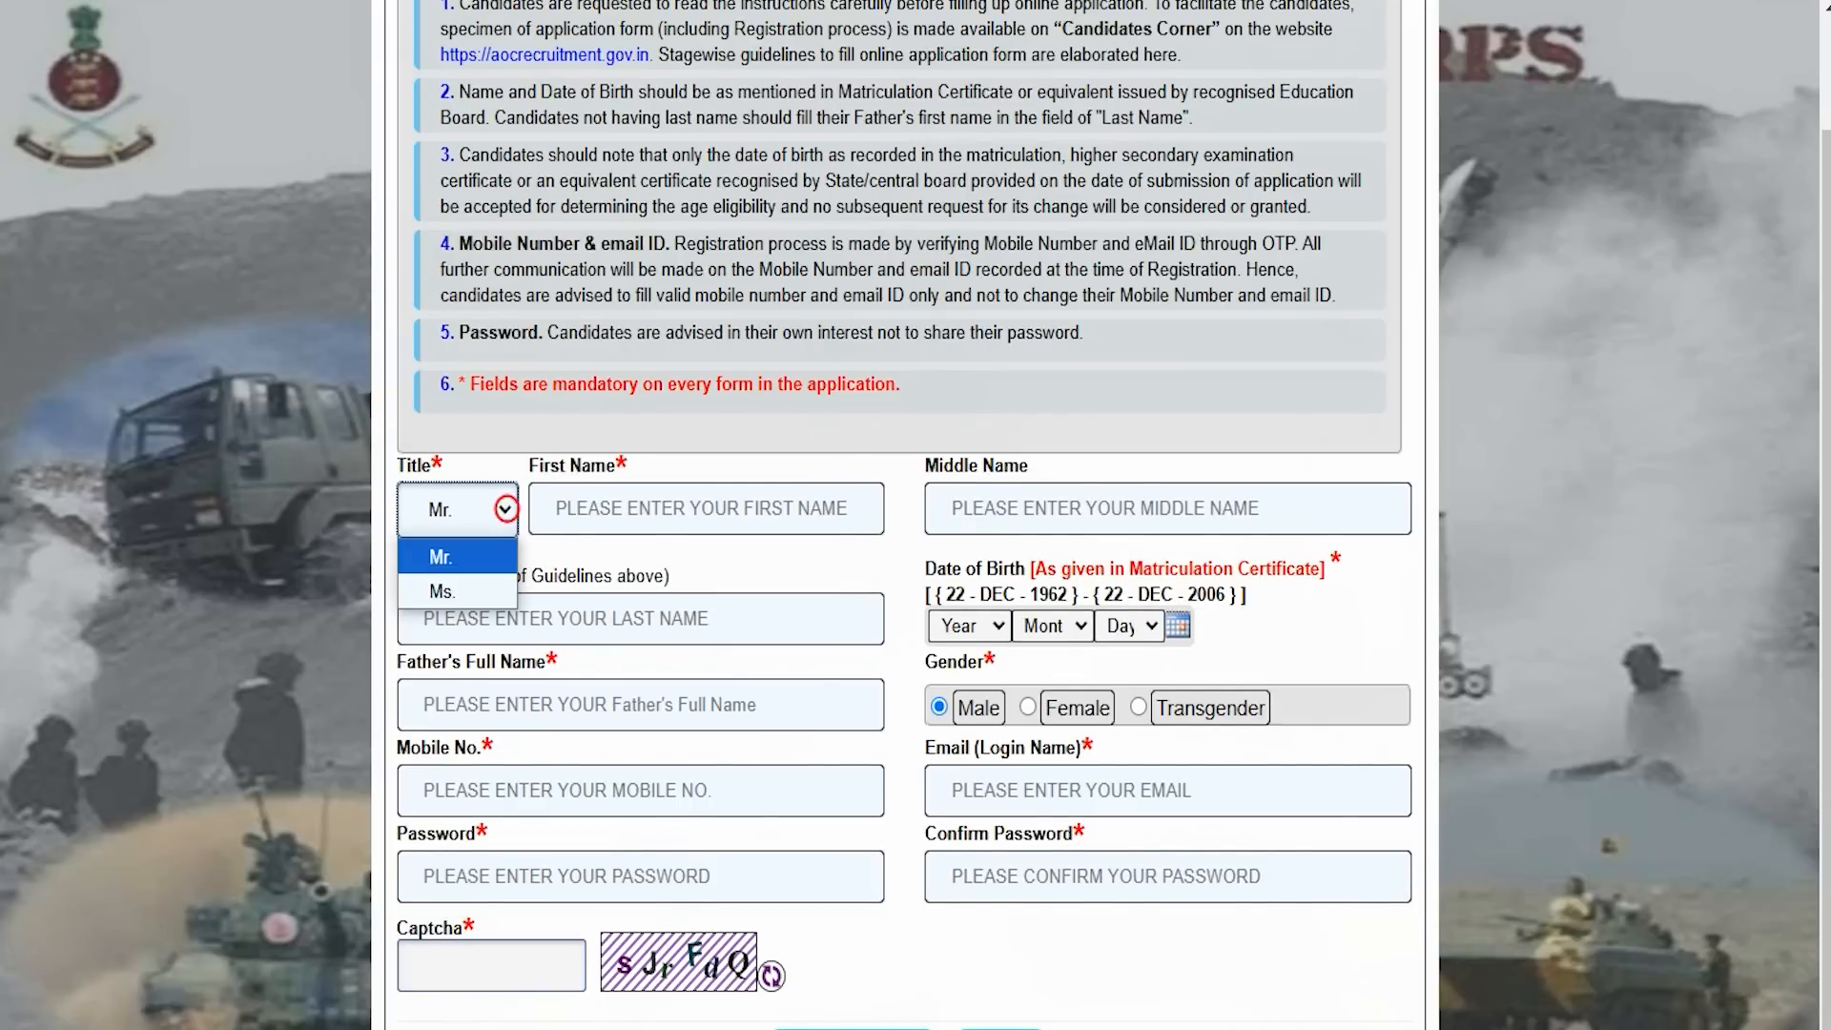
{"action": "left_click", "coordinate": [691, 509]}
{"action": "left_click", "coordinate": [677, 576]}
{"action": "left_click", "coordinate": [982, 507]}
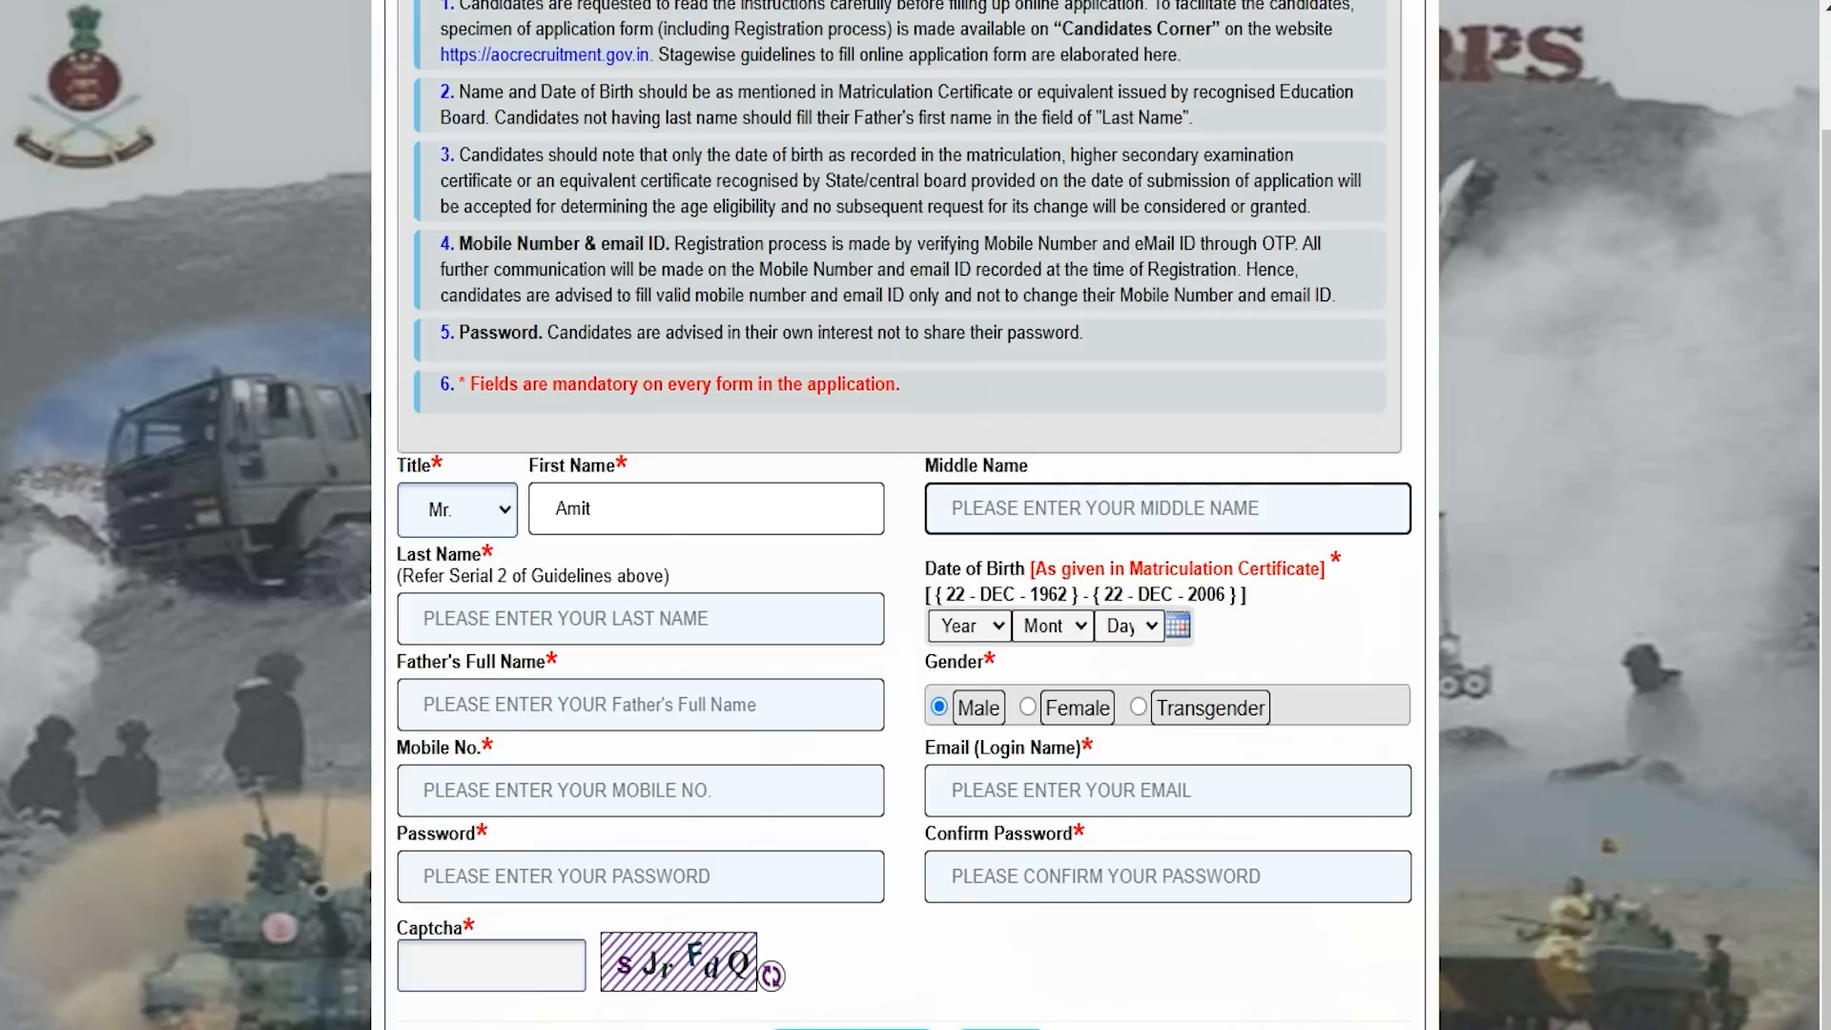
{"action": "left_click", "coordinate": [537, 618]}
{"action": "left_click", "coordinate": [563, 690]}
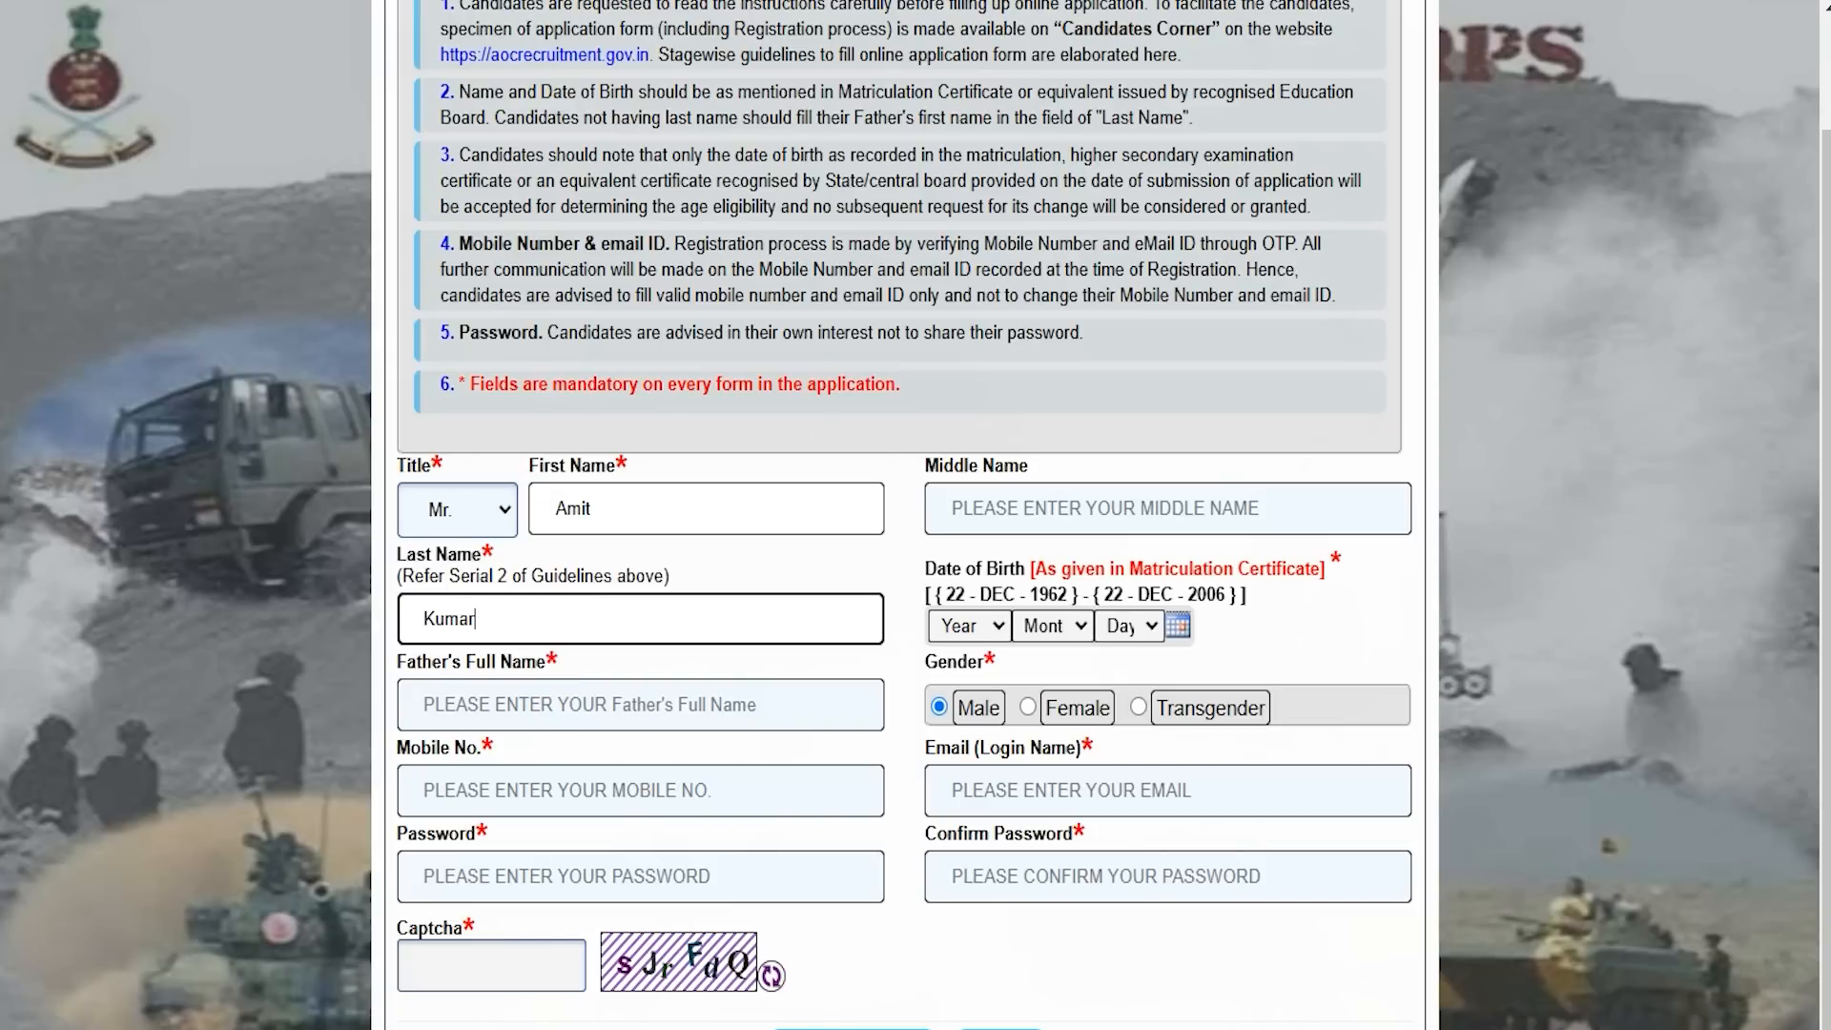
{"action": "left_click", "coordinate": [1075, 567]}
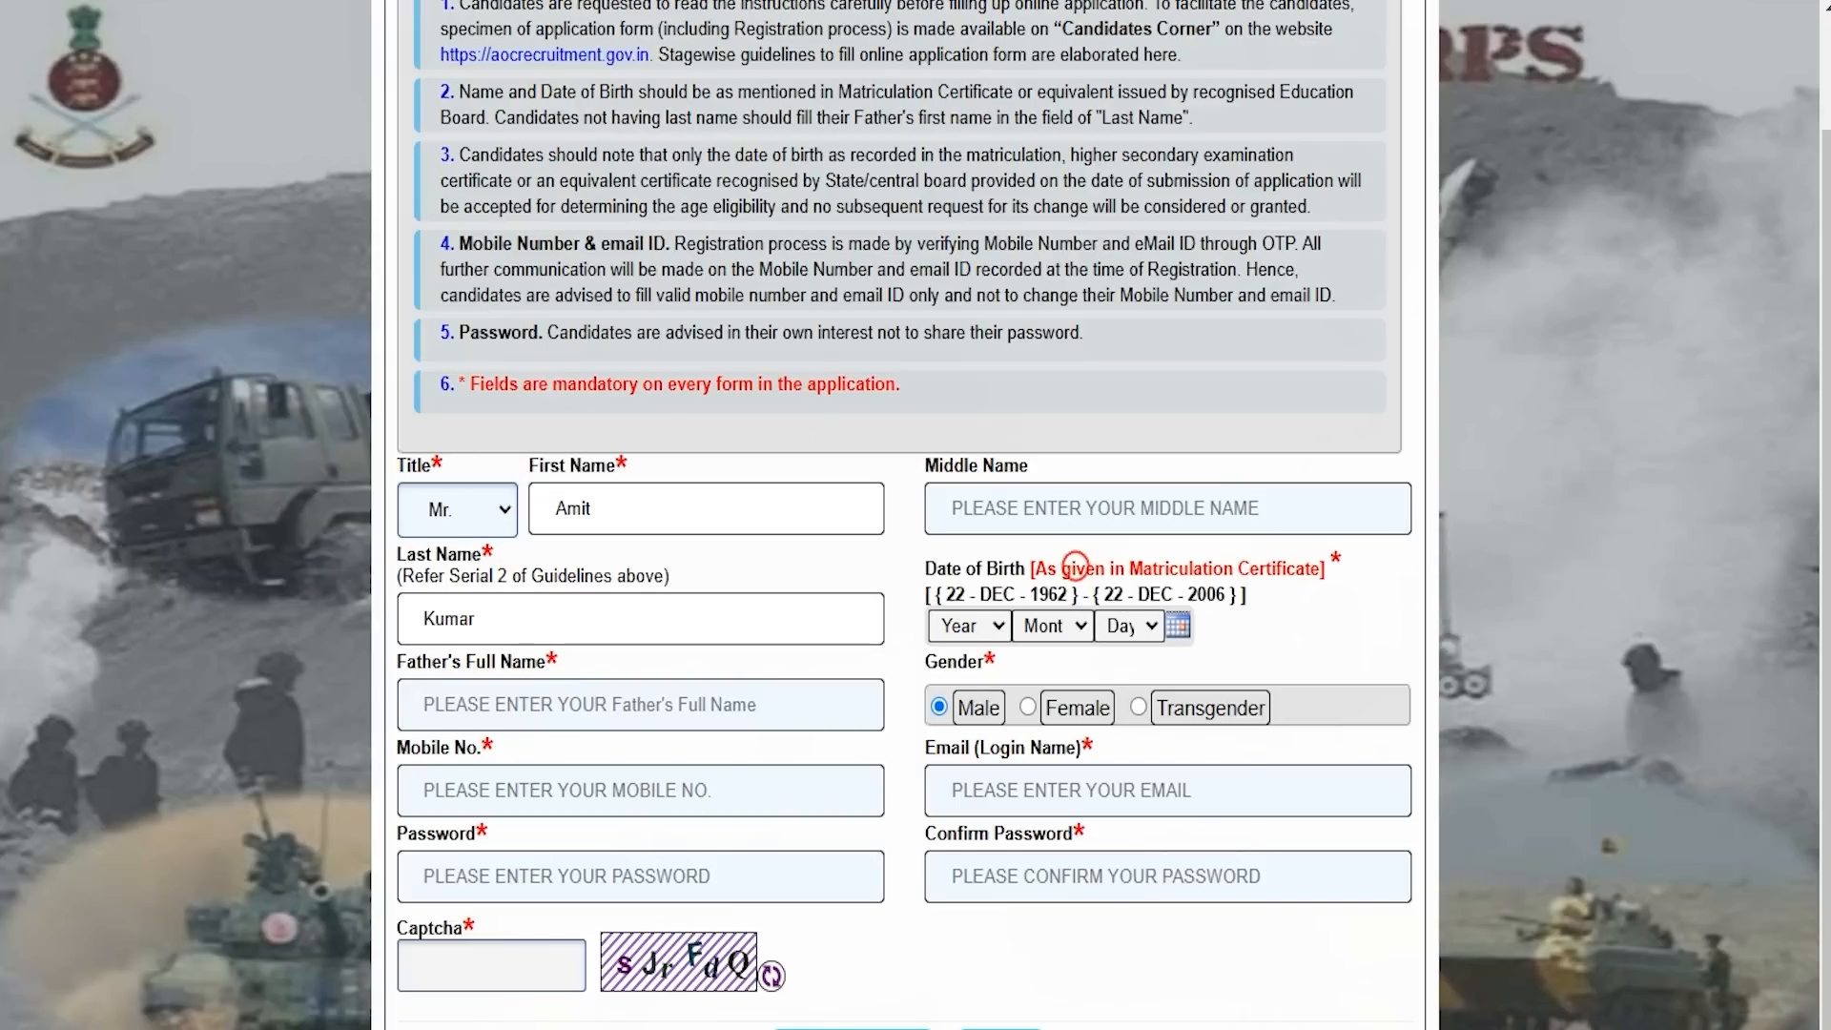
Set the Date of Birth dropdowns to 2004, August, 8.
{"action": "left_click", "coordinate": [982, 627]}
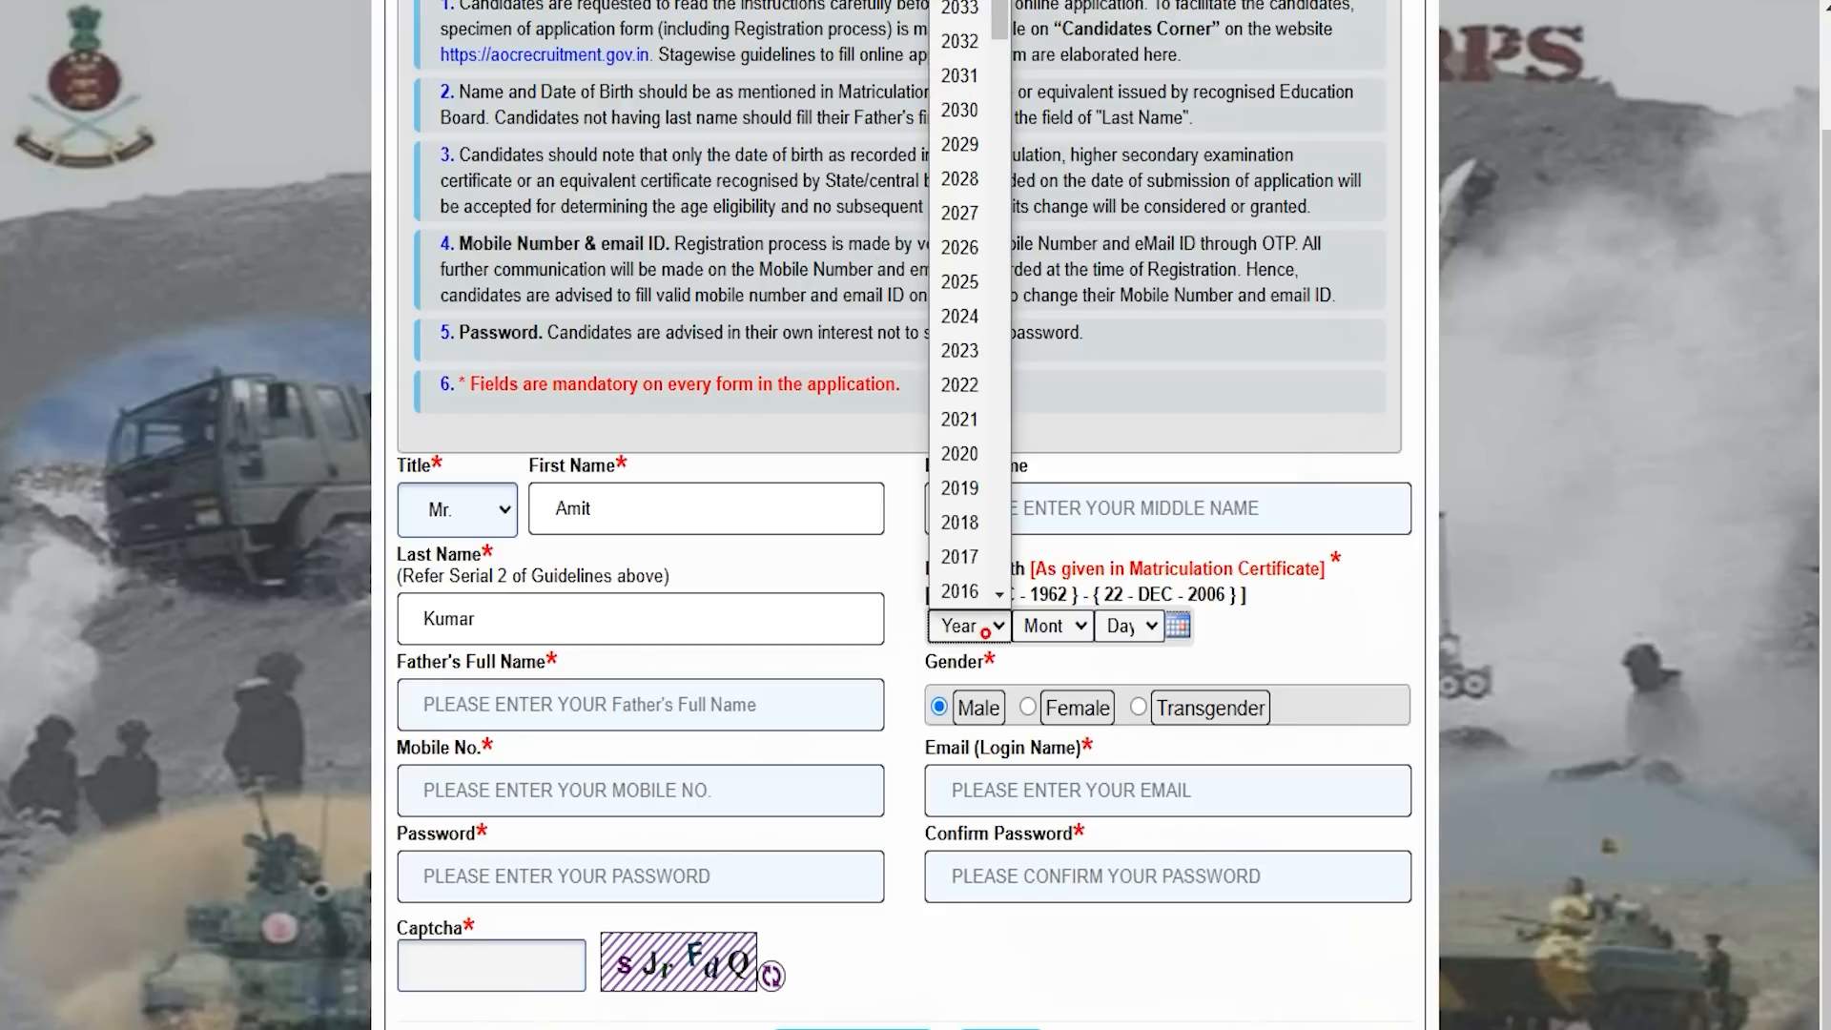
{"action": "type", "text": "2004"}
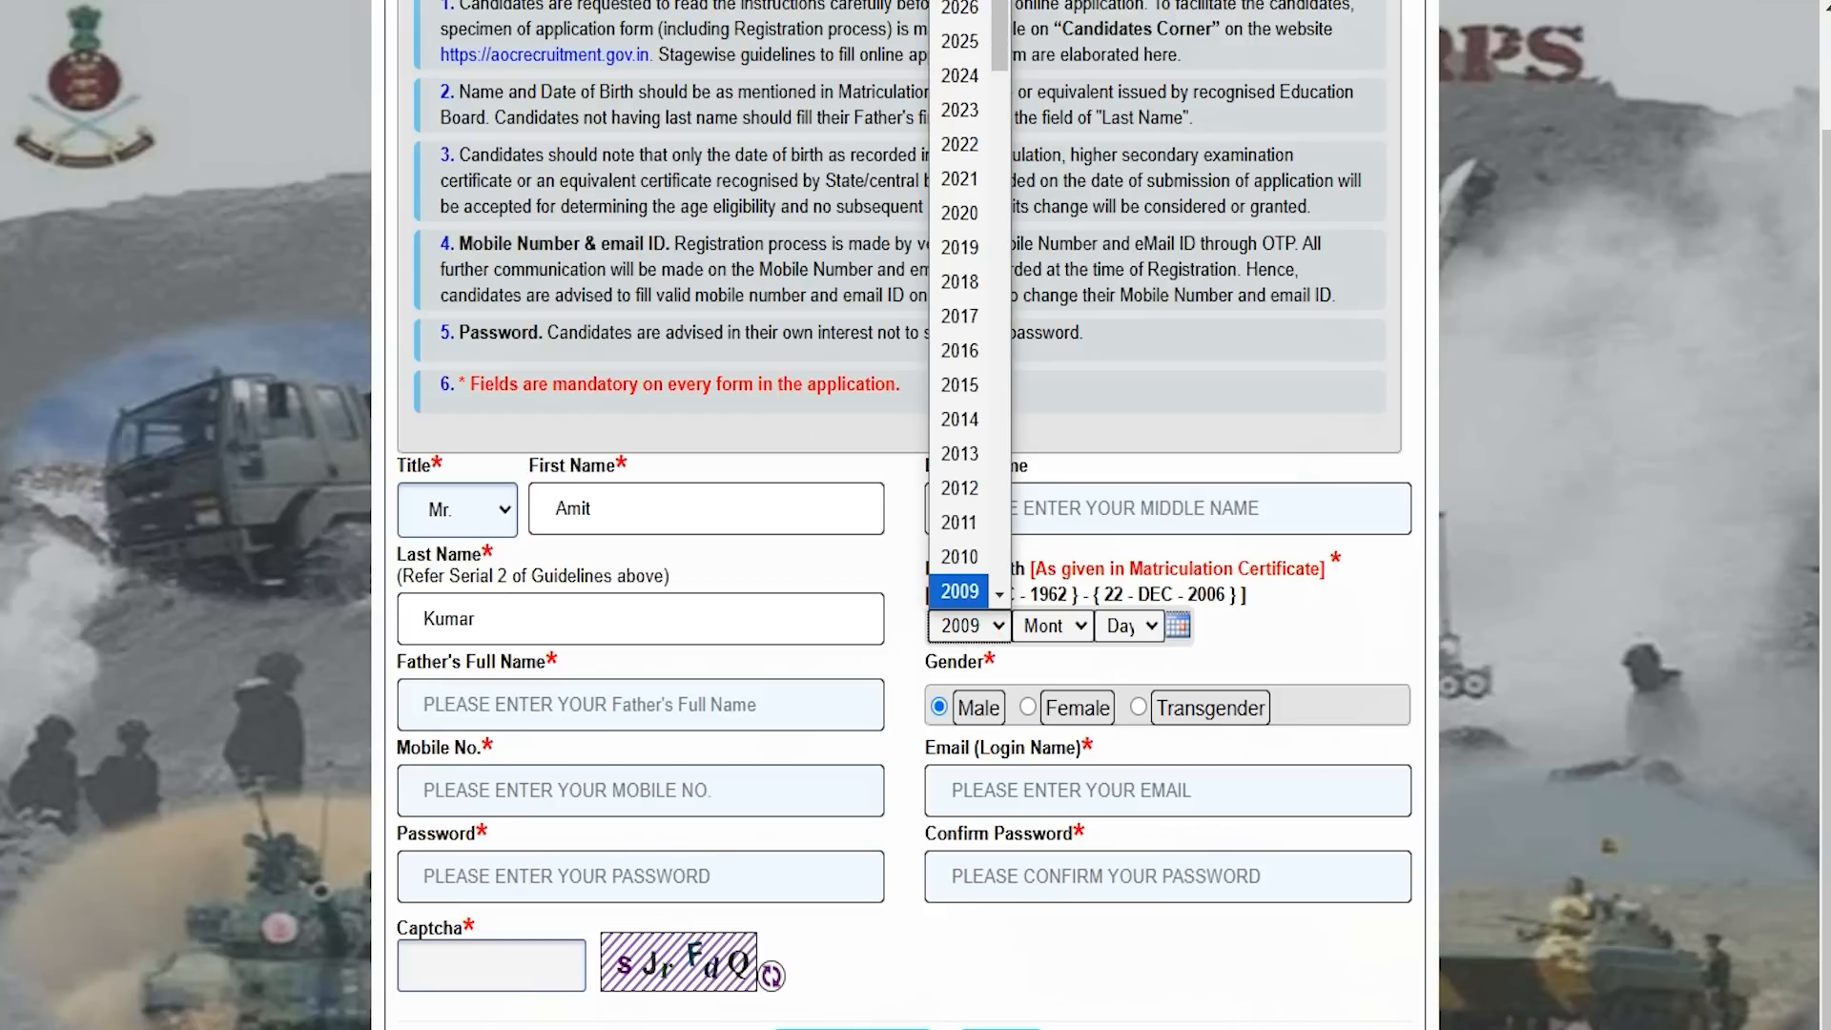
{"action": "key", "text": "Return"}
{"action": "left_click", "coordinate": [1052, 625]}
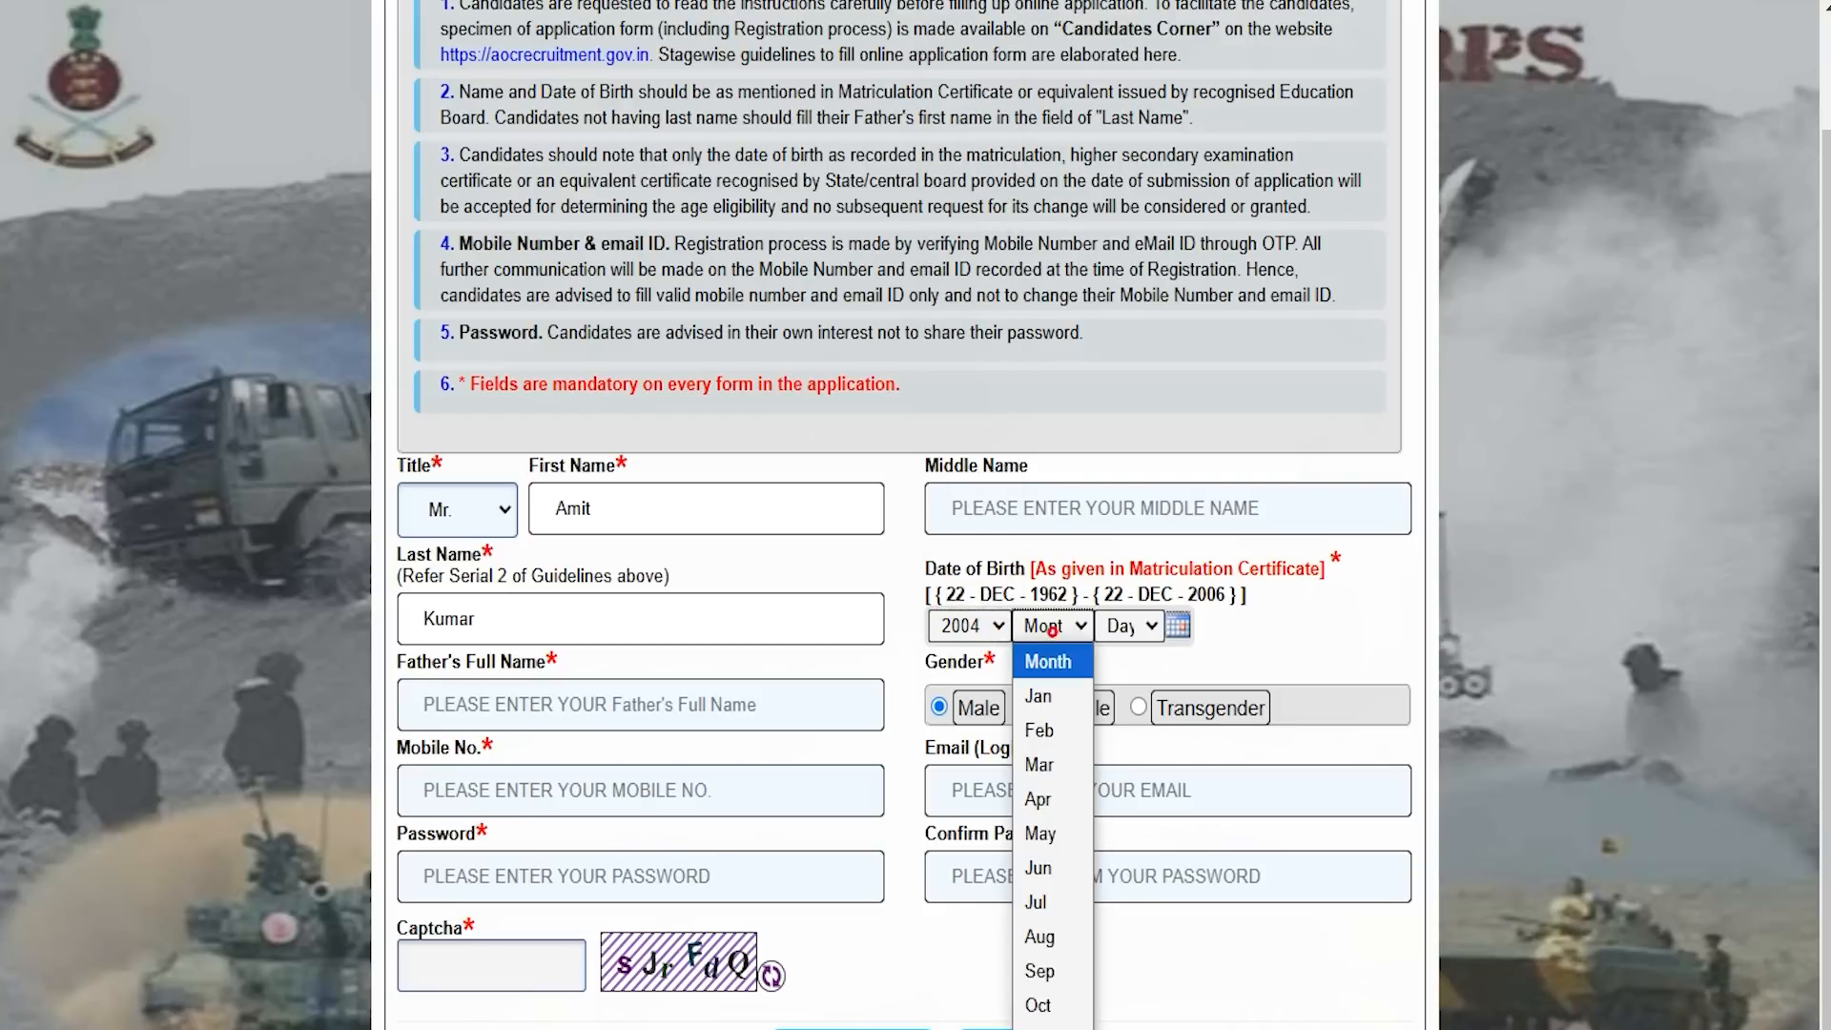
{"action": "left_click", "coordinate": [1060, 933]}
{"action": "left_click", "coordinate": [1135, 626]}
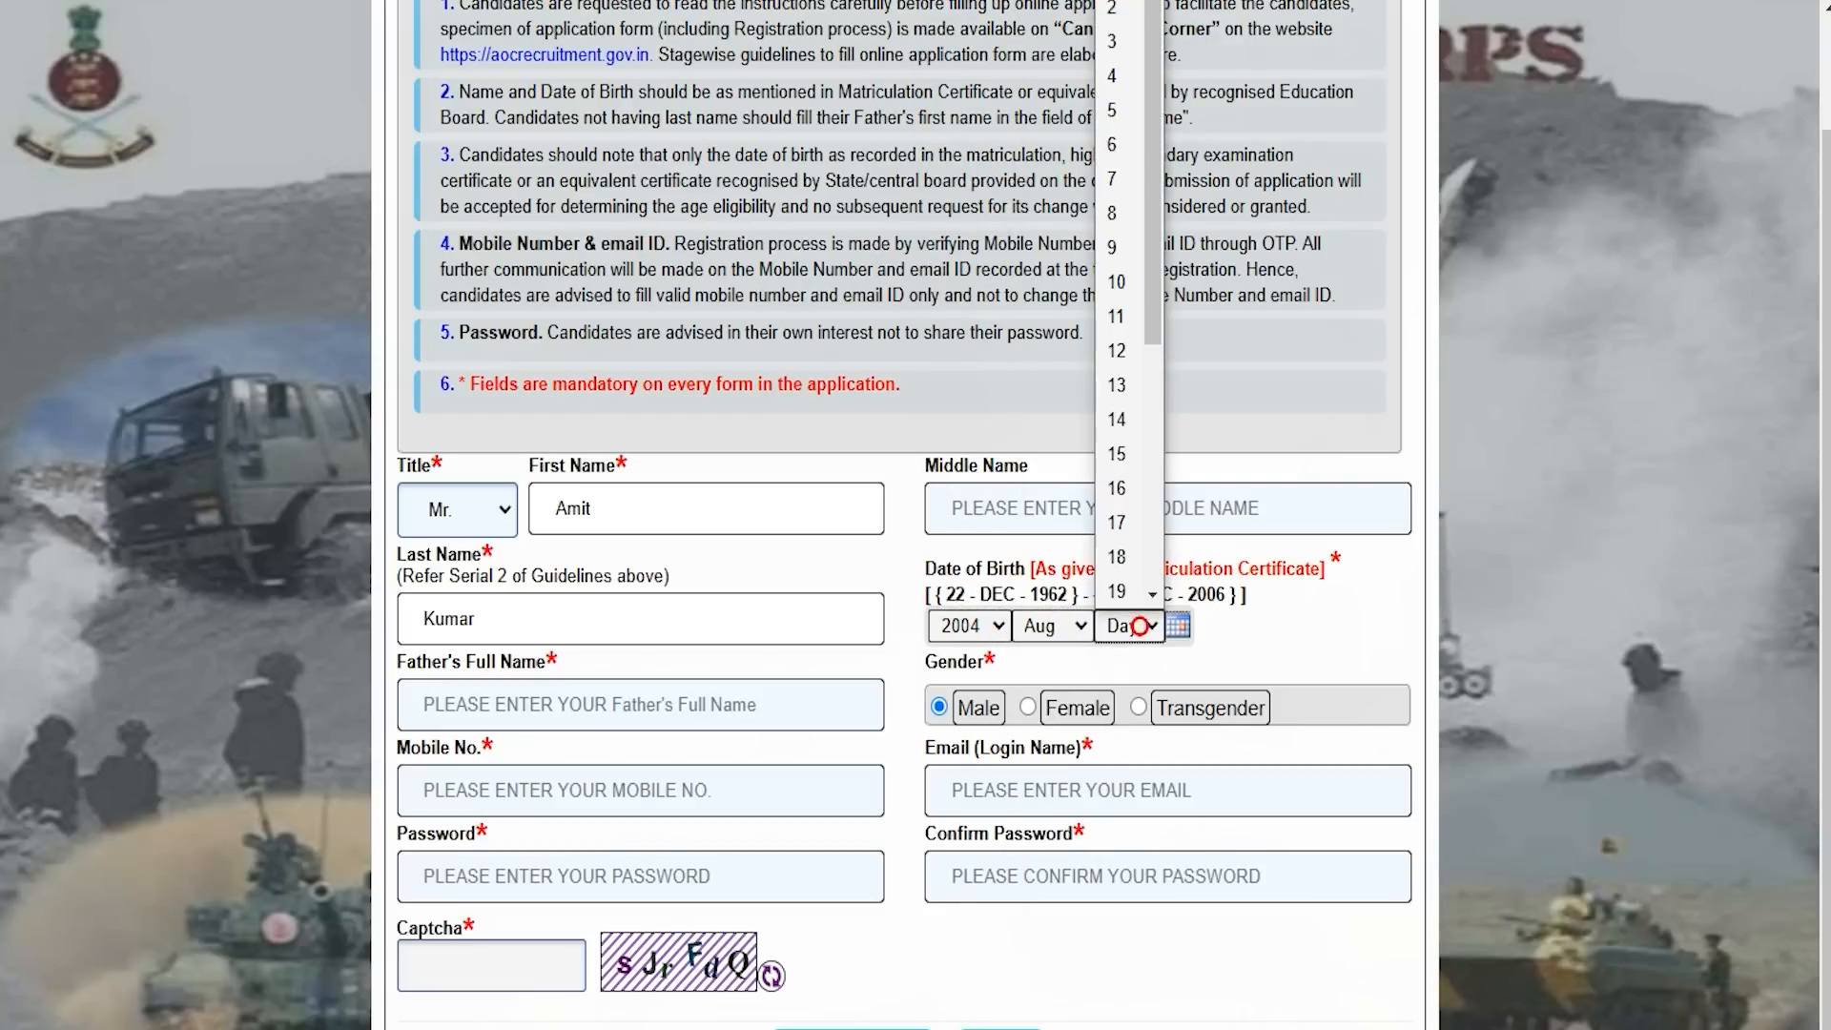
{"action": "left_click", "coordinate": [1117, 213]}
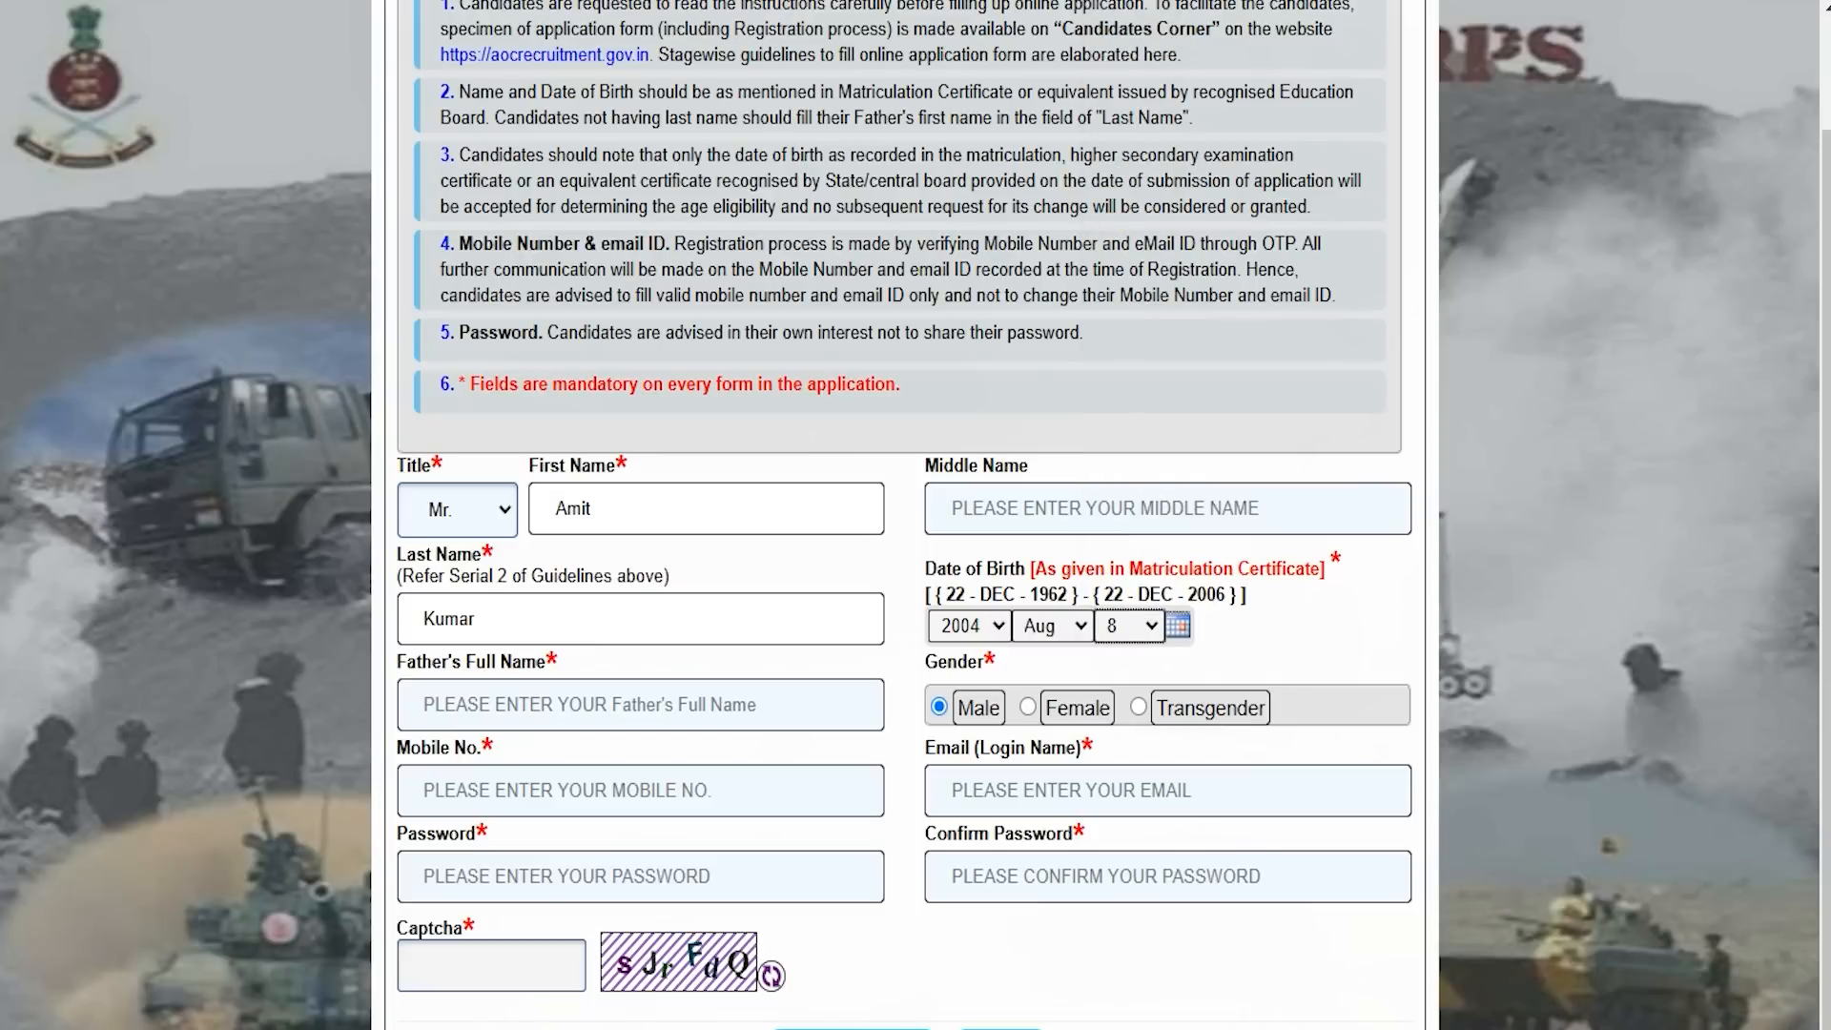
{"action": "left_click", "coordinate": [461, 708]}
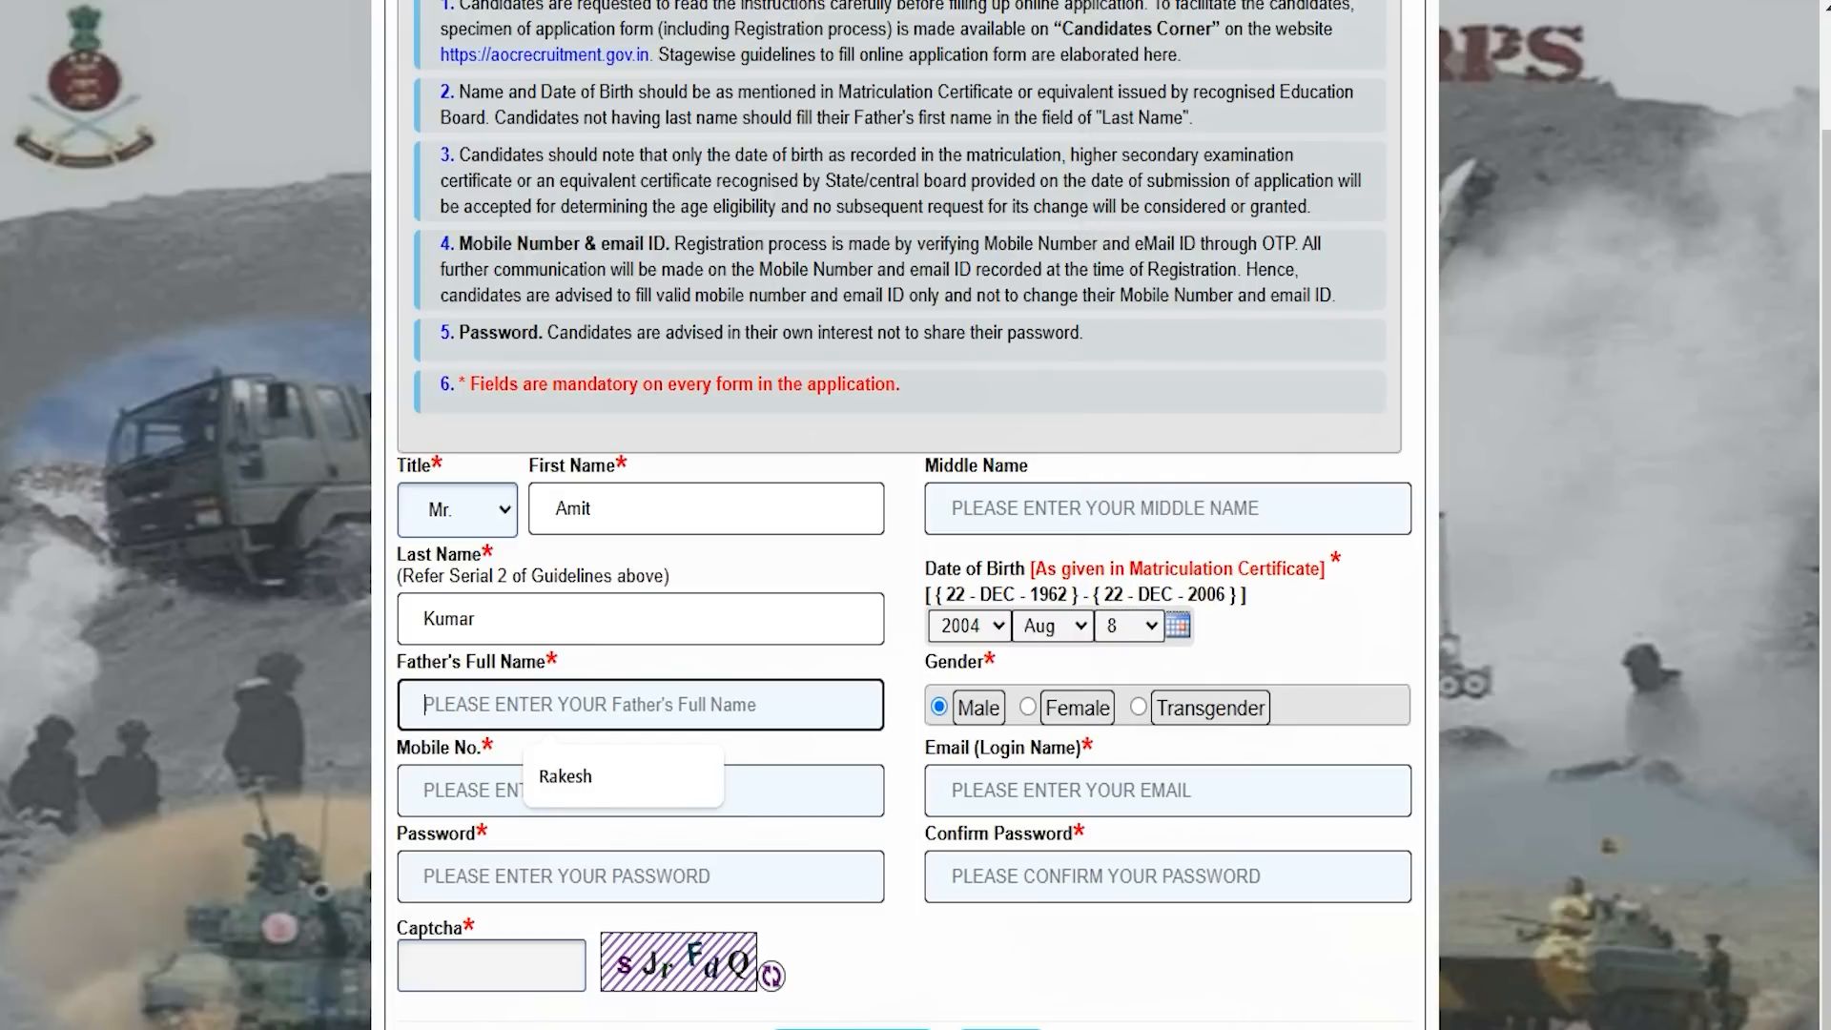
Fill the father's full name from the suggestion and enter the candidate's mobile number.
{"action": "left_click", "coordinate": [558, 774]}
{"action": "key", "text": "Tab"}
{"action": "key", "text": "Tab"}
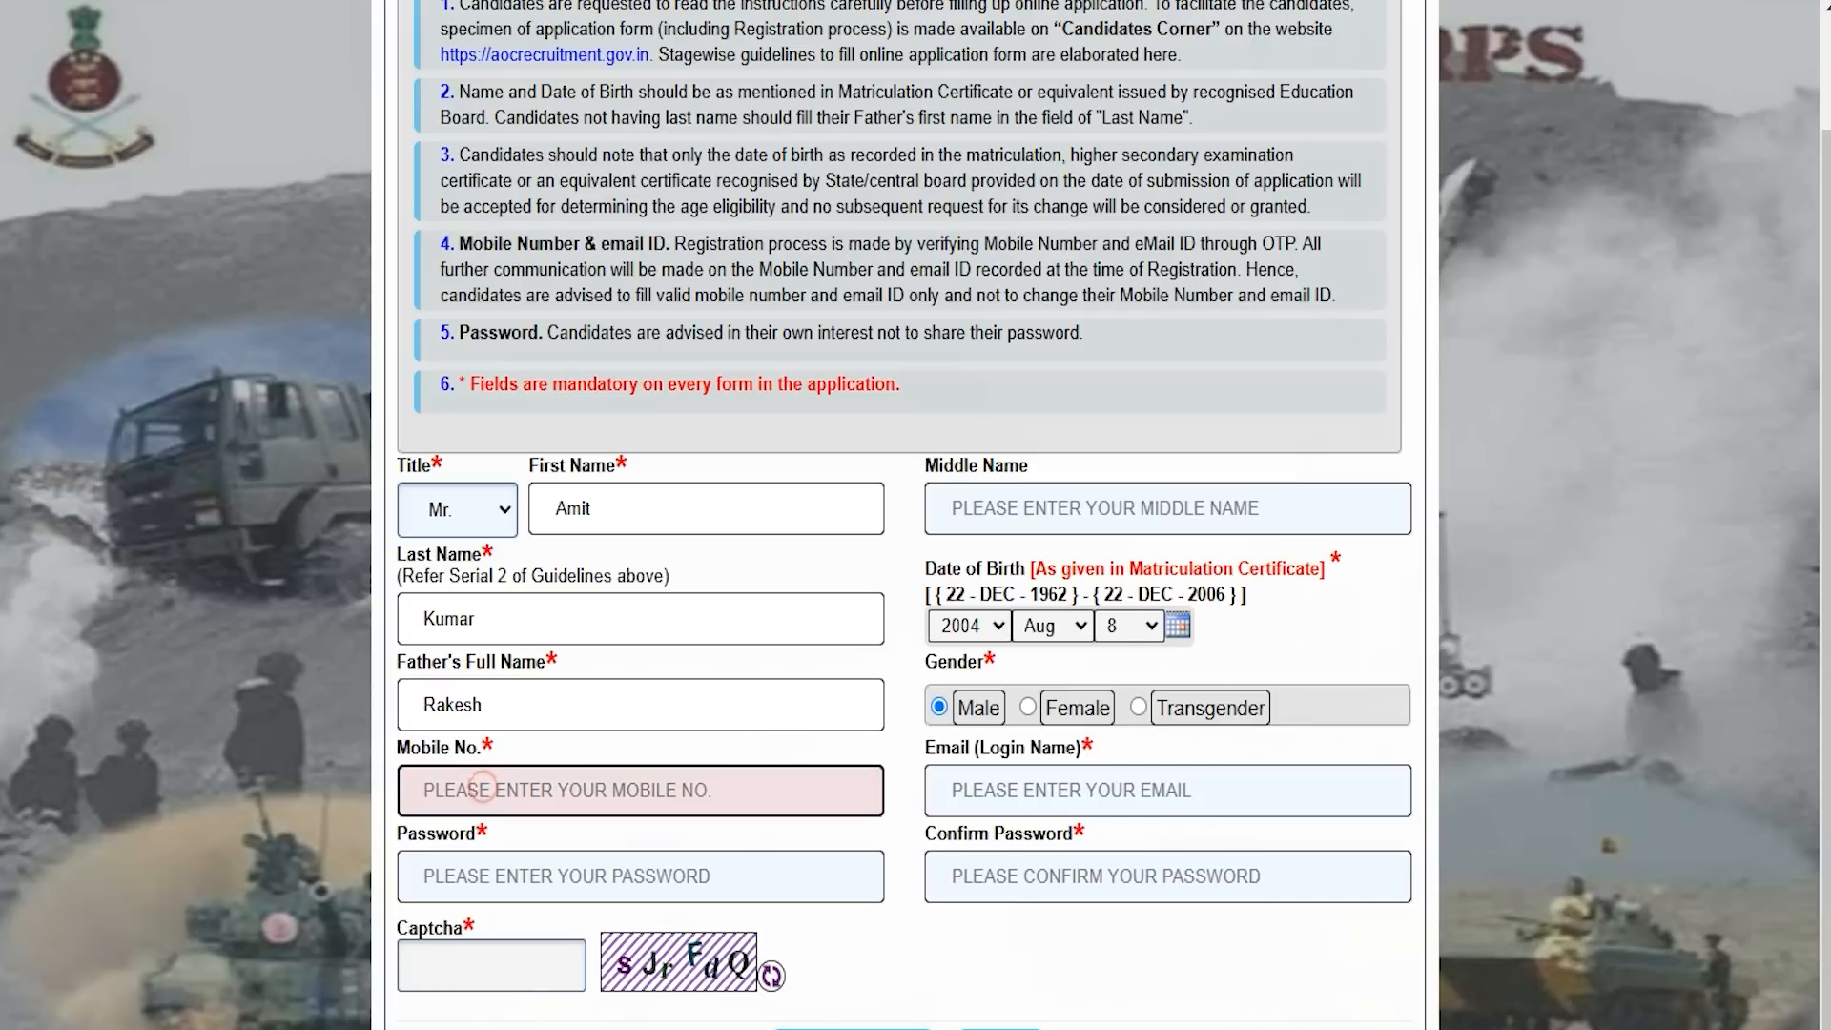
{"action": "type", "text": "1234567891"}
{"action": "key", "text": "Tab"}
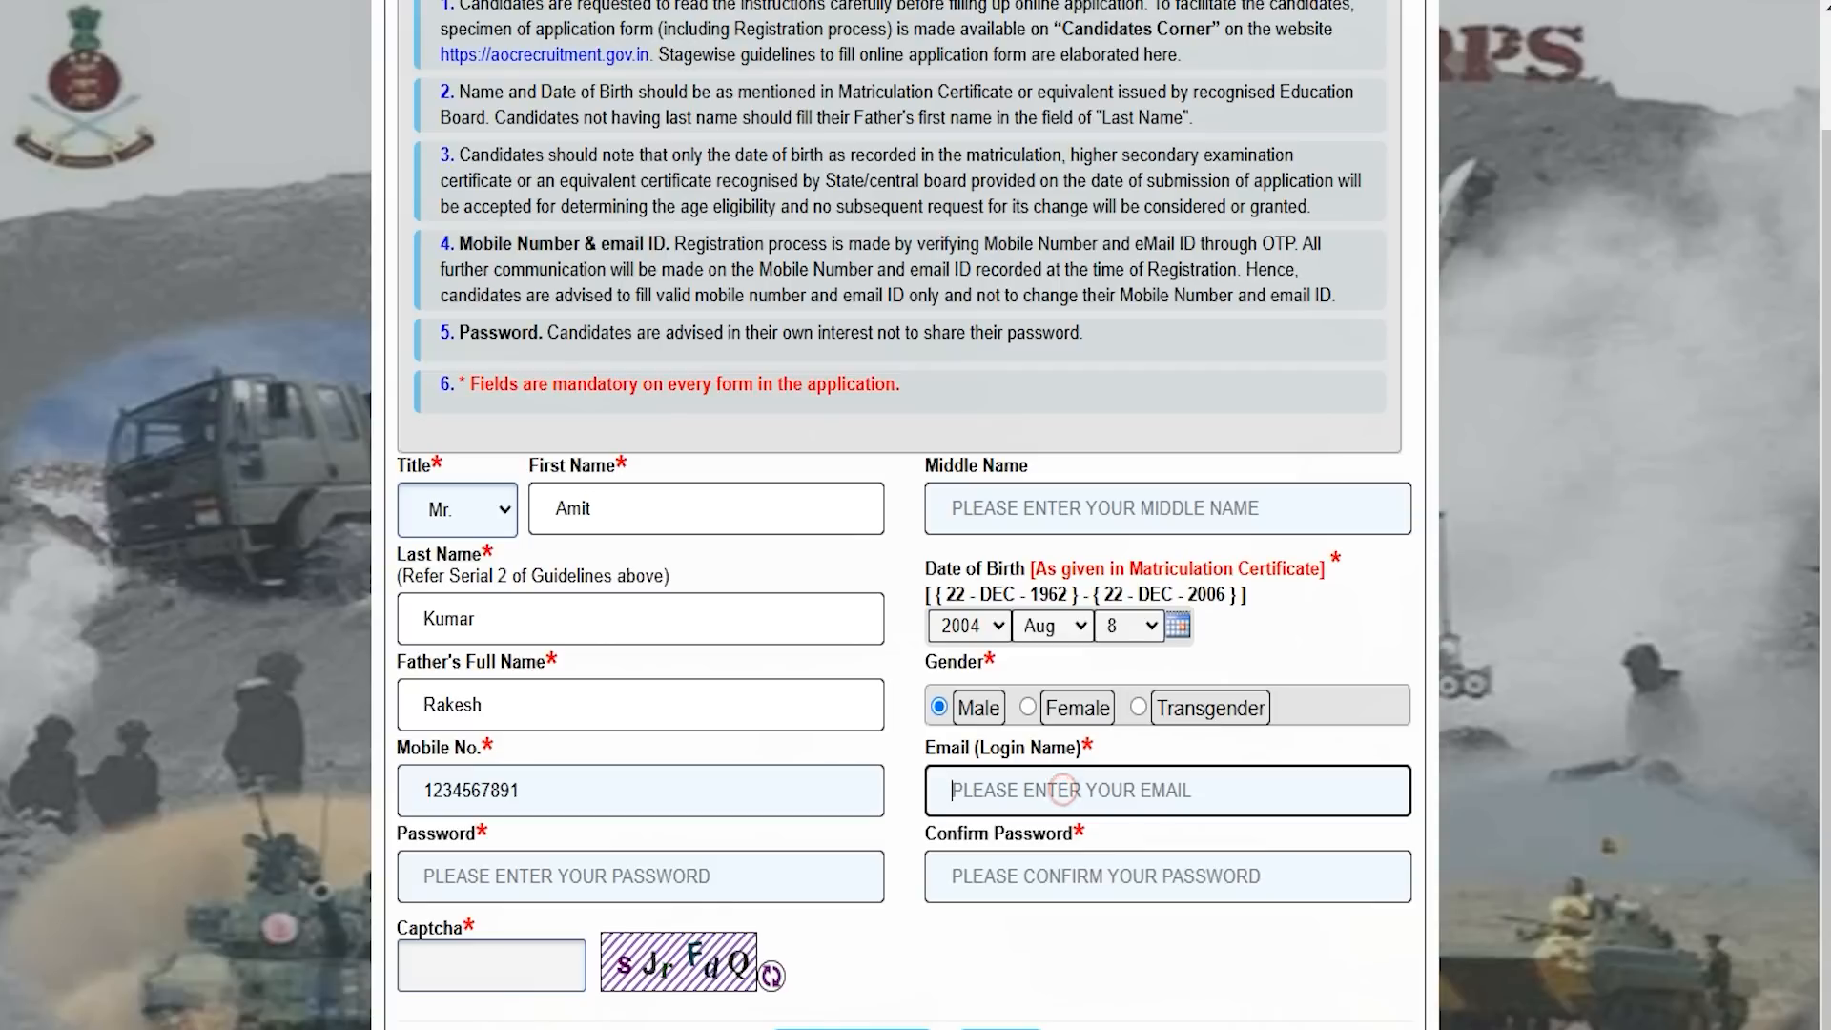
Pass the email field and begin typing the account password.
{"action": "left_click", "coordinate": [1062, 789]}
{"action": "key", "text": "Tab"}
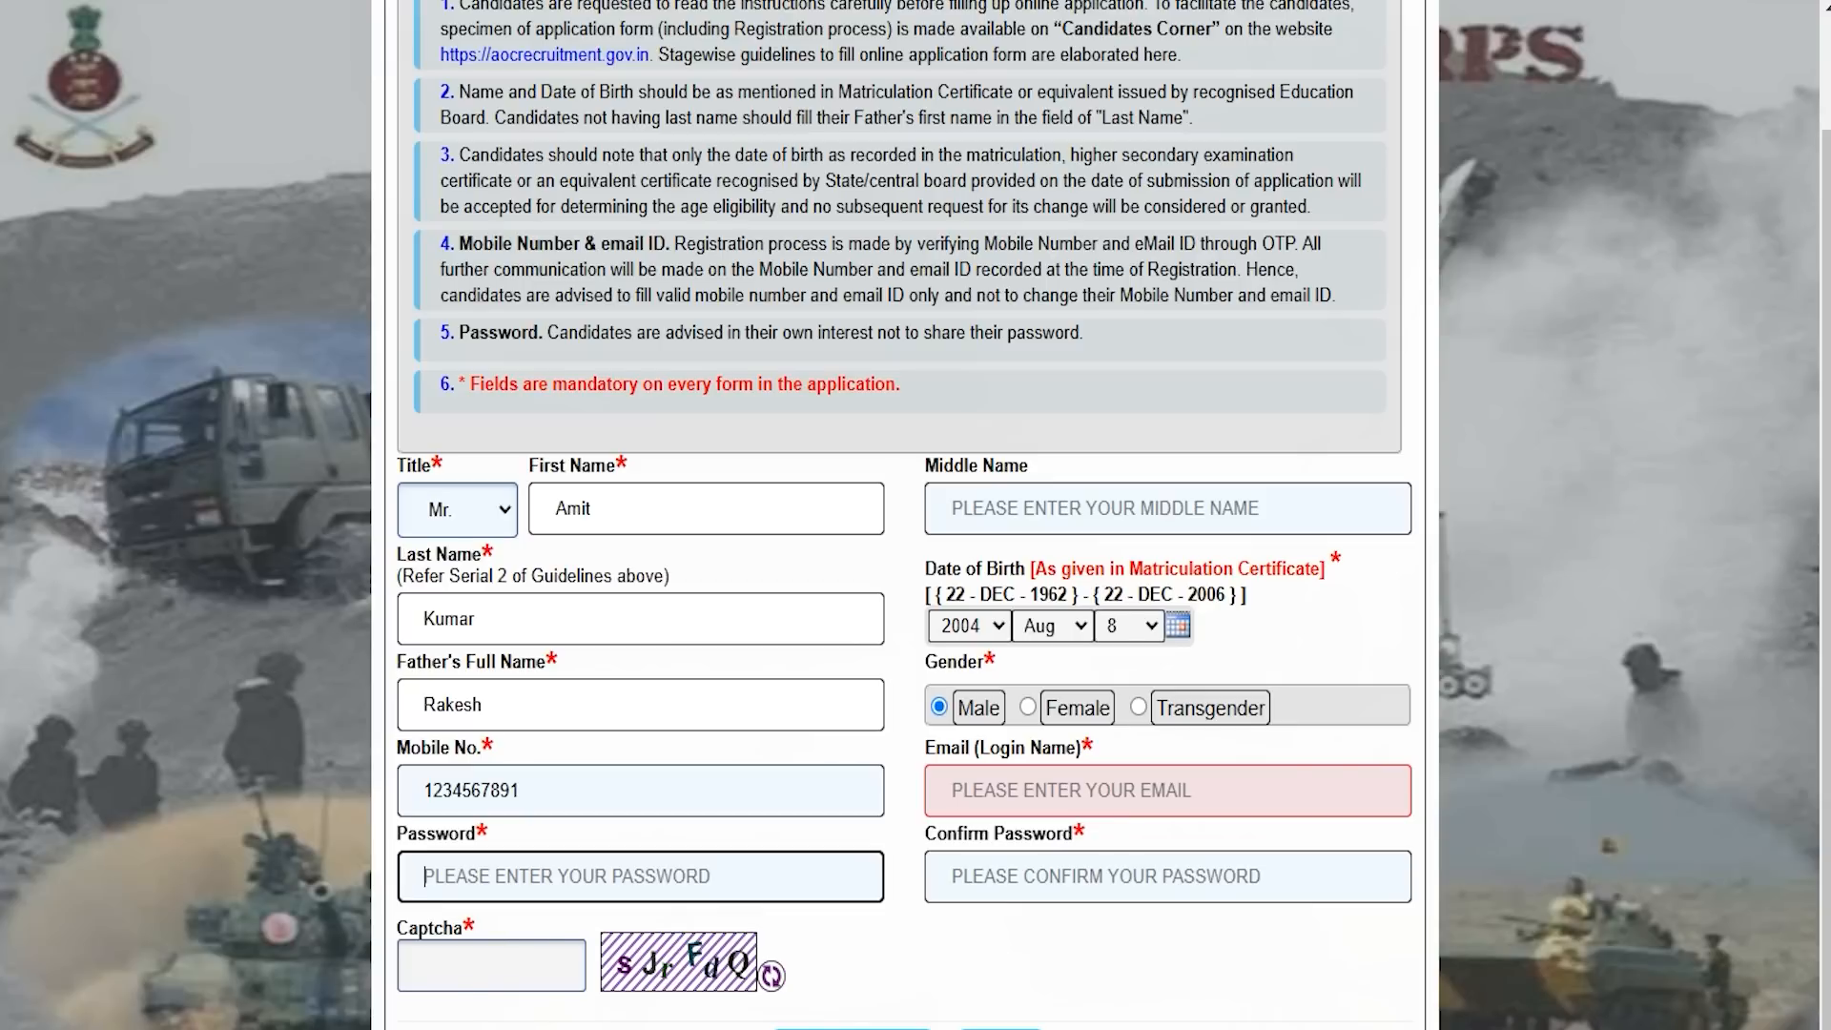
{"action": "type", "text": "A"}
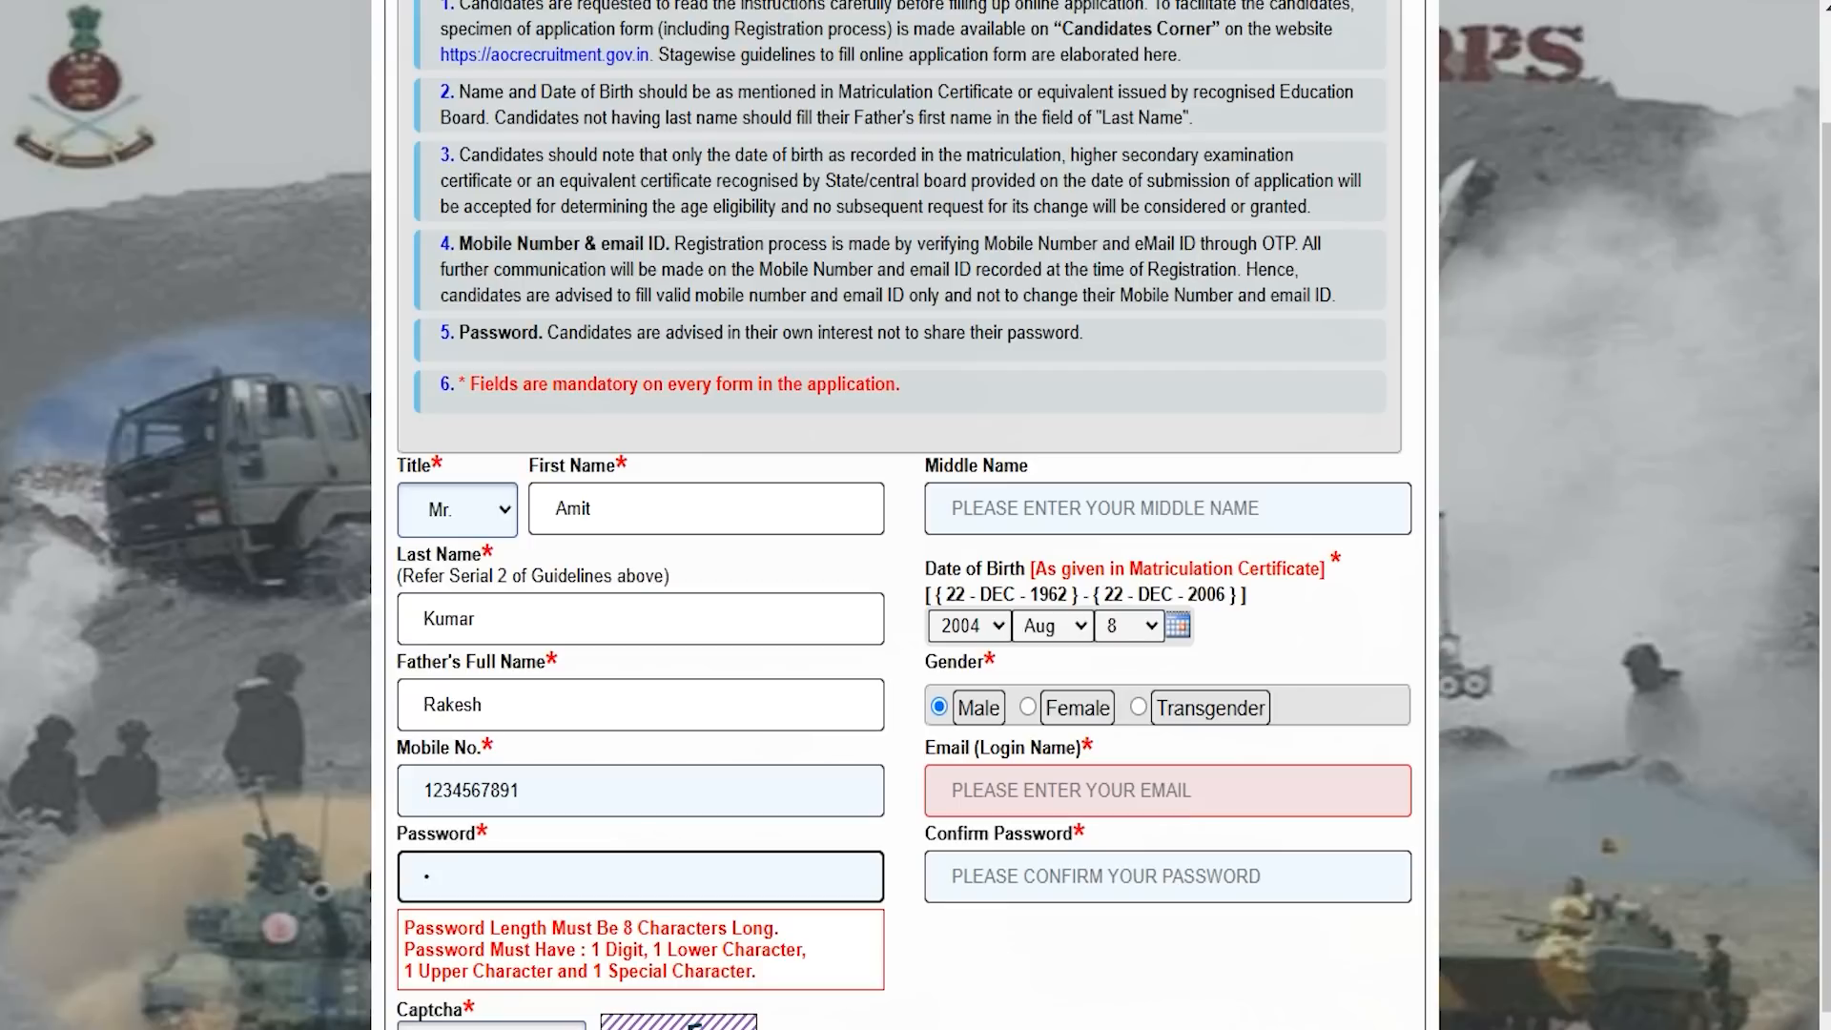
{"action": "scroll", "coordinate": [916, 515], "scroll_direction": "down", "scroll_amount": 1}
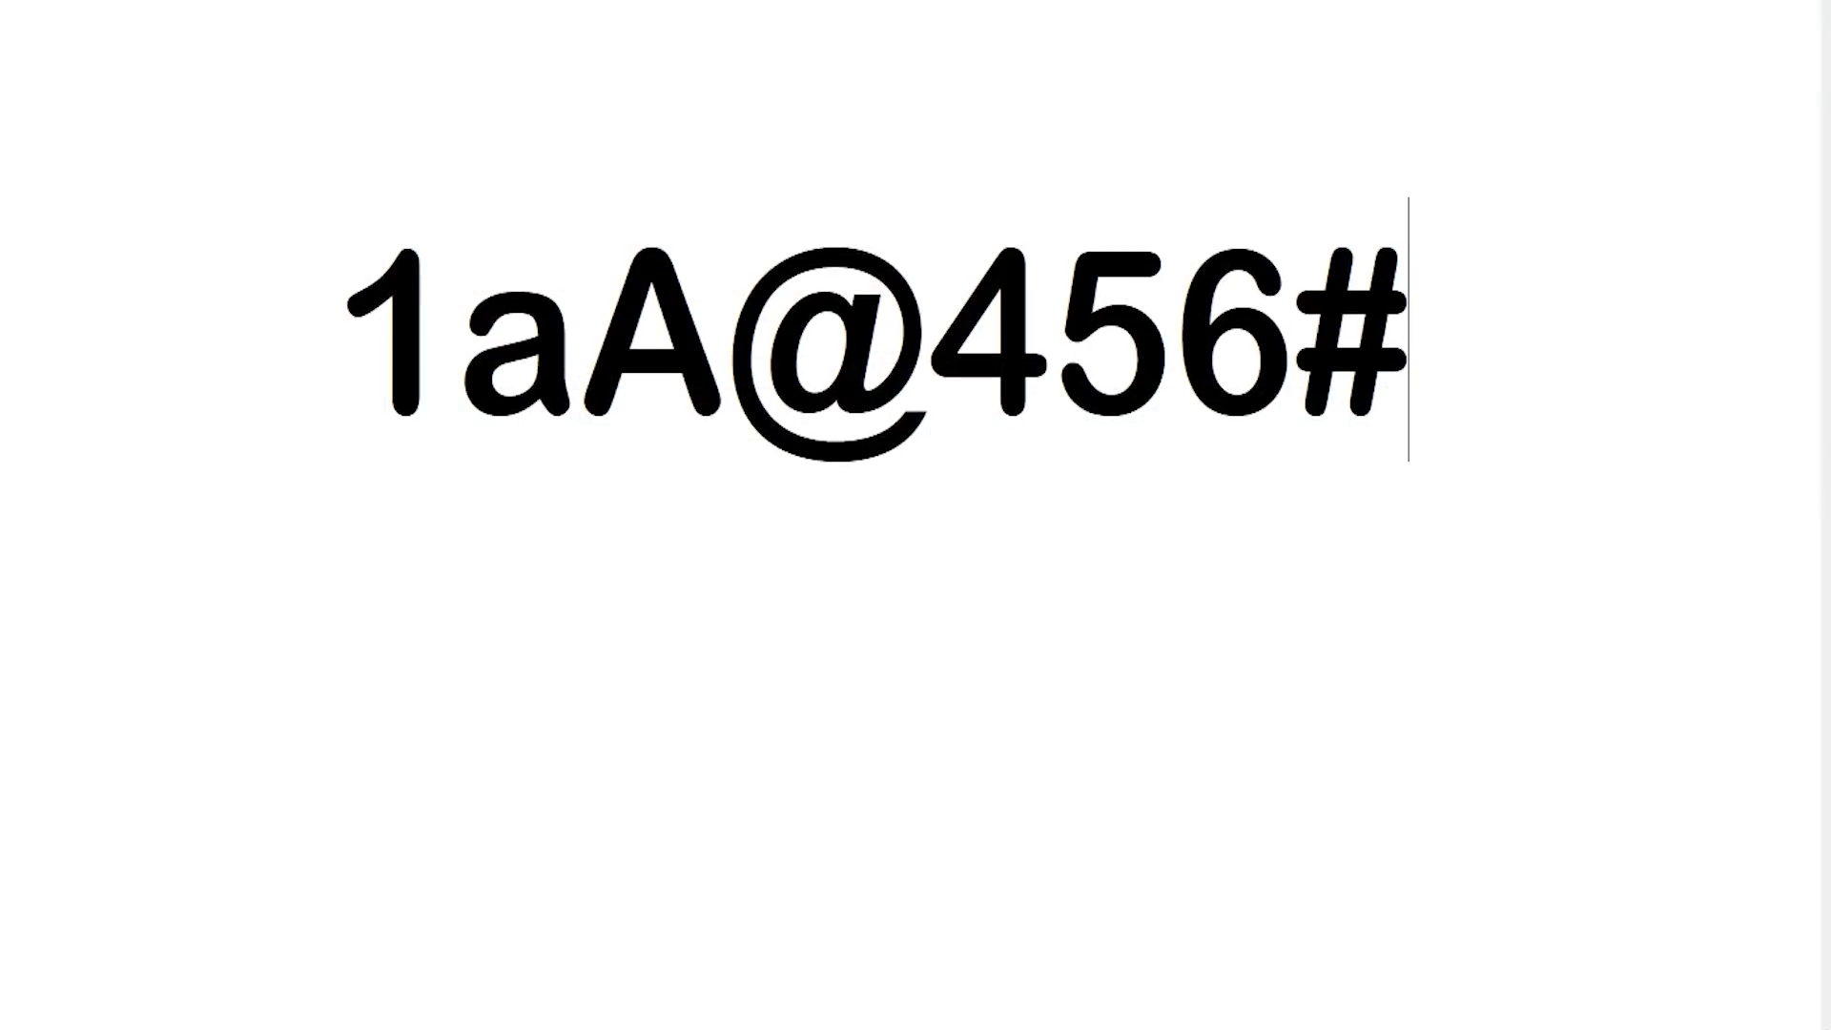
{"action": "left_click", "coordinate": [357, 313]}
{"action": "key", "text": "shift+Right"}
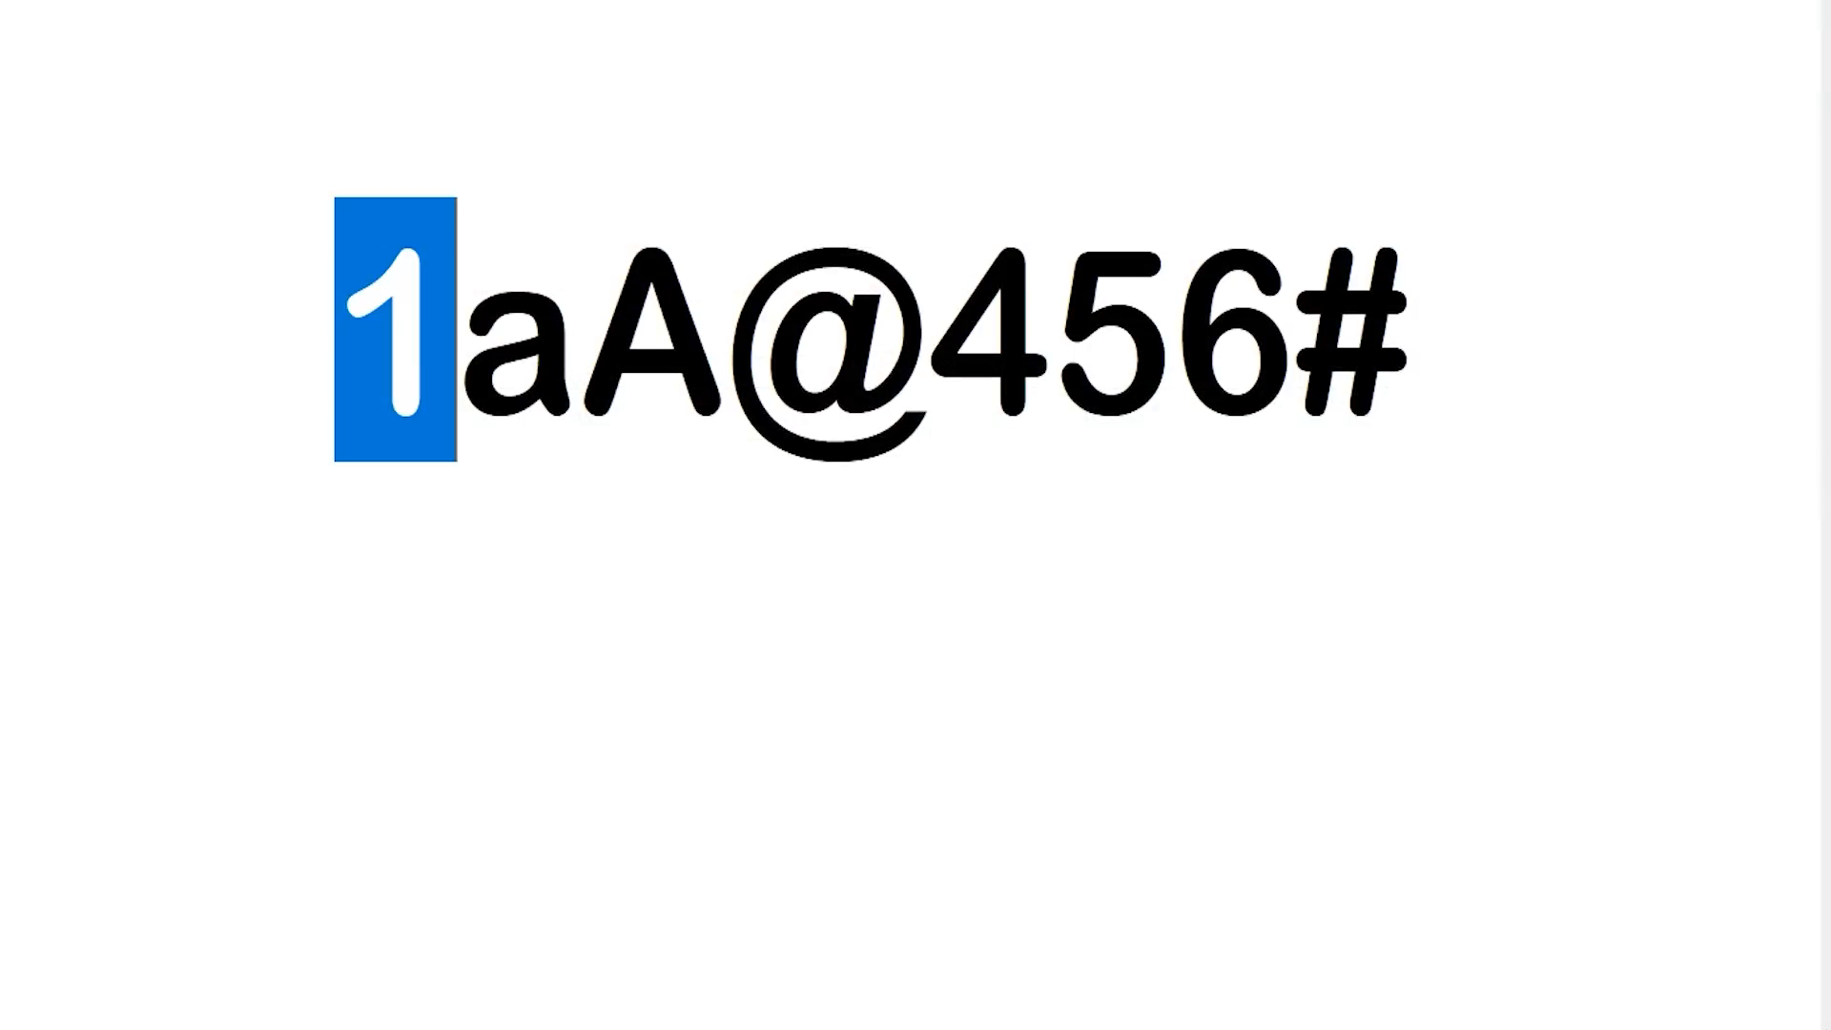
{"action": "left_click", "coordinate": [479, 351]}
{"action": "key", "text": "shift+Right"}
{"action": "left_click", "coordinate": [594, 345]}
{"action": "key", "text": "shift+Right"}
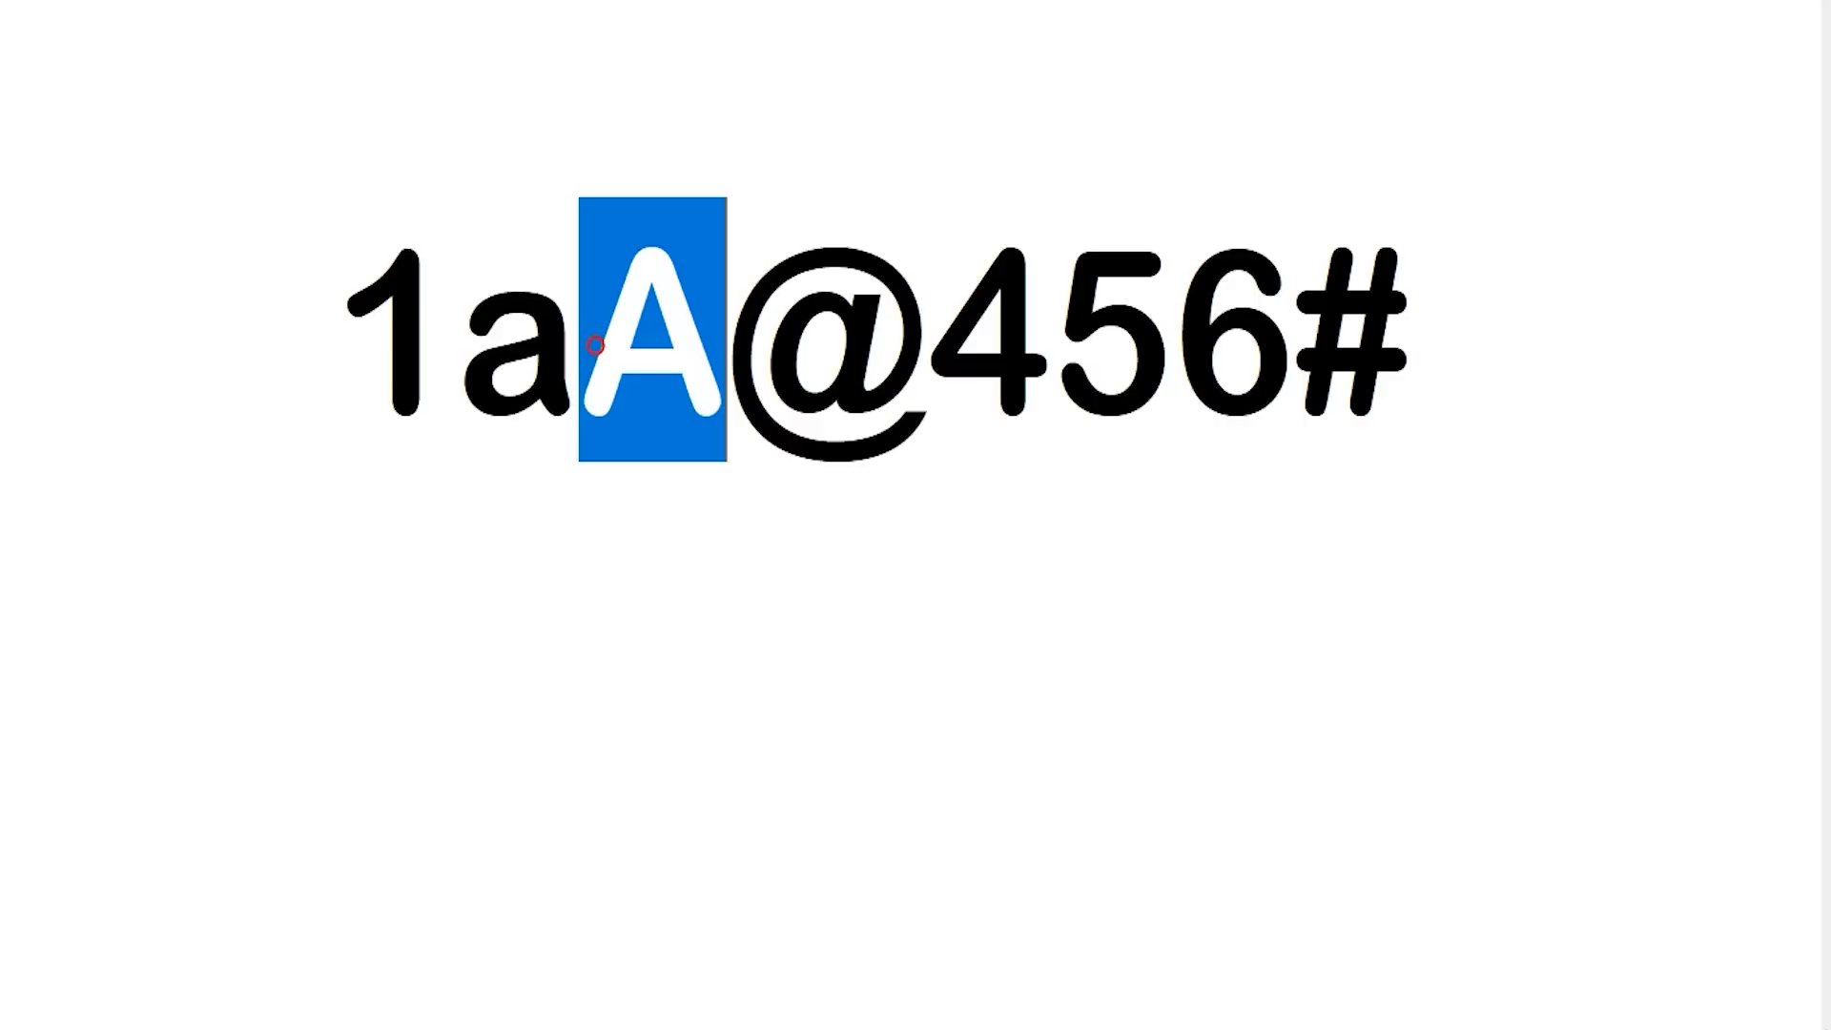
{"action": "left_click", "coordinate": [742, 349]}
{"action": "key", "text": "Right"}
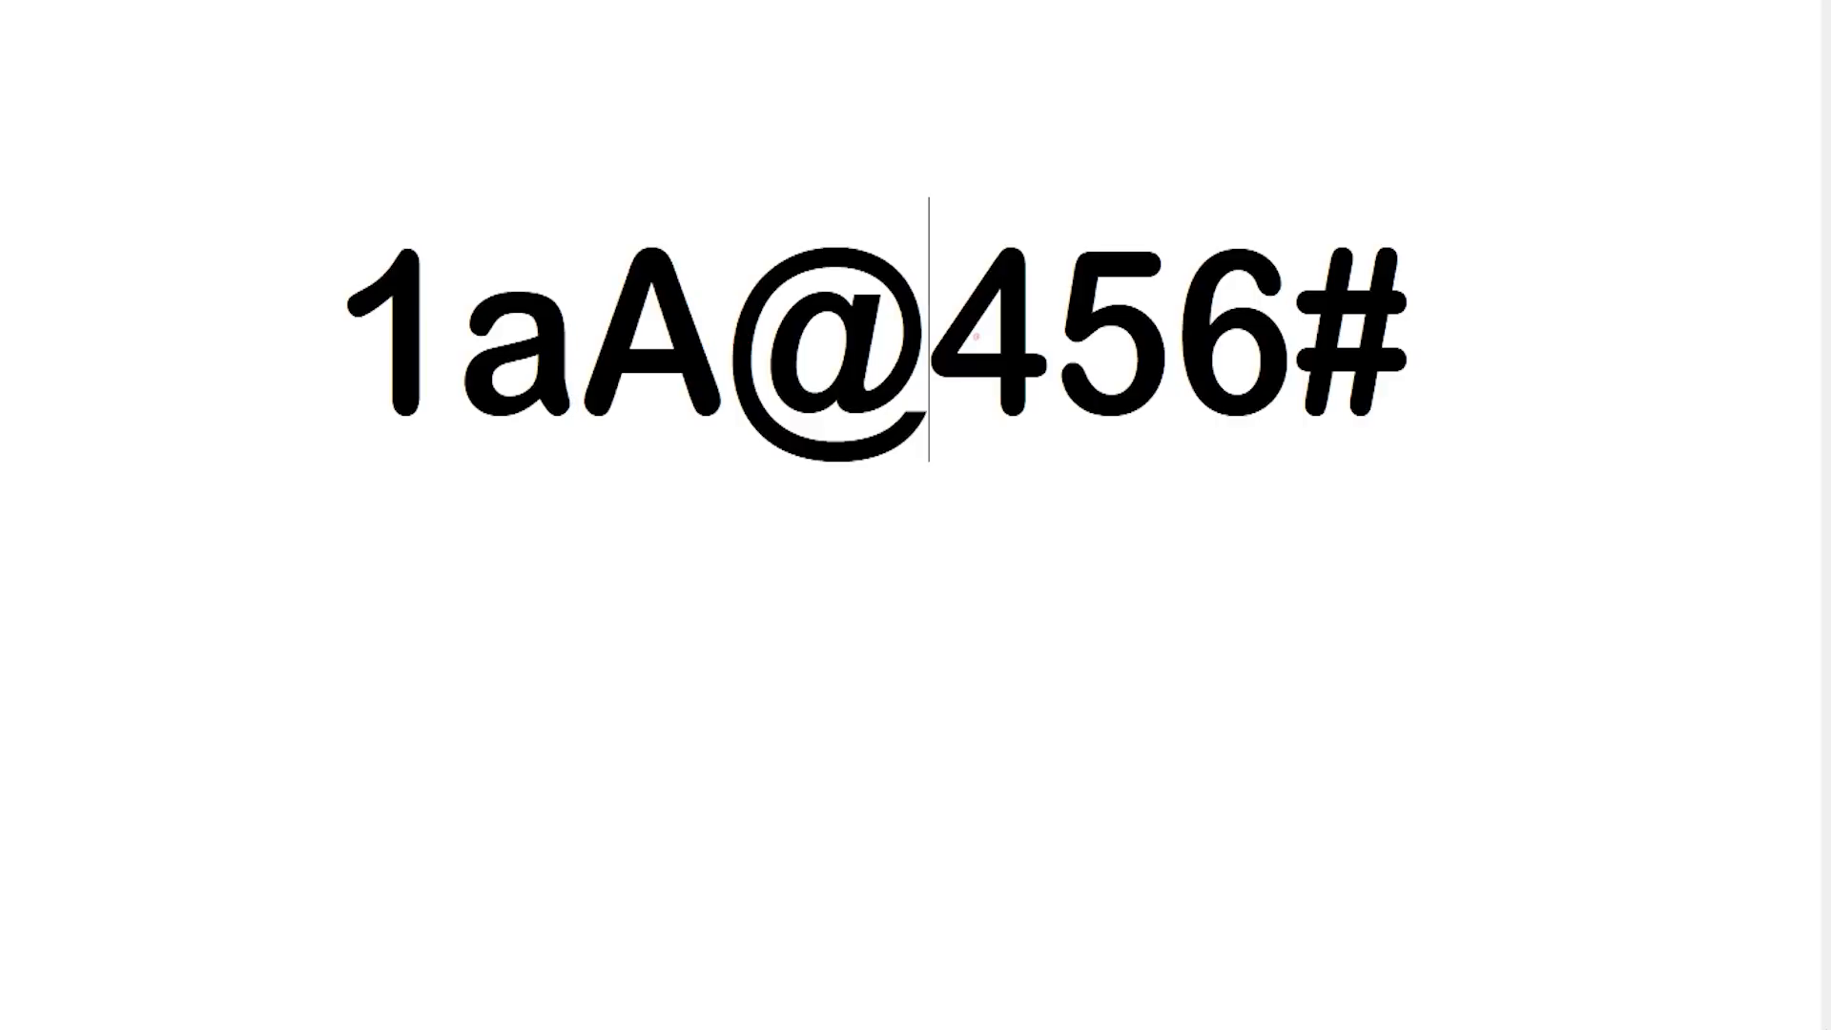
{"action": "key", "text": "shift+Right"}
{"action": "left_click", "coordinate": [1396, 318]}
Select the sample password text, then move to the Confirm Password and Captcha fields.
{"action": "left_click_drag", "start_coordinate": [1450, 309], "coordinate": [334, 309]}
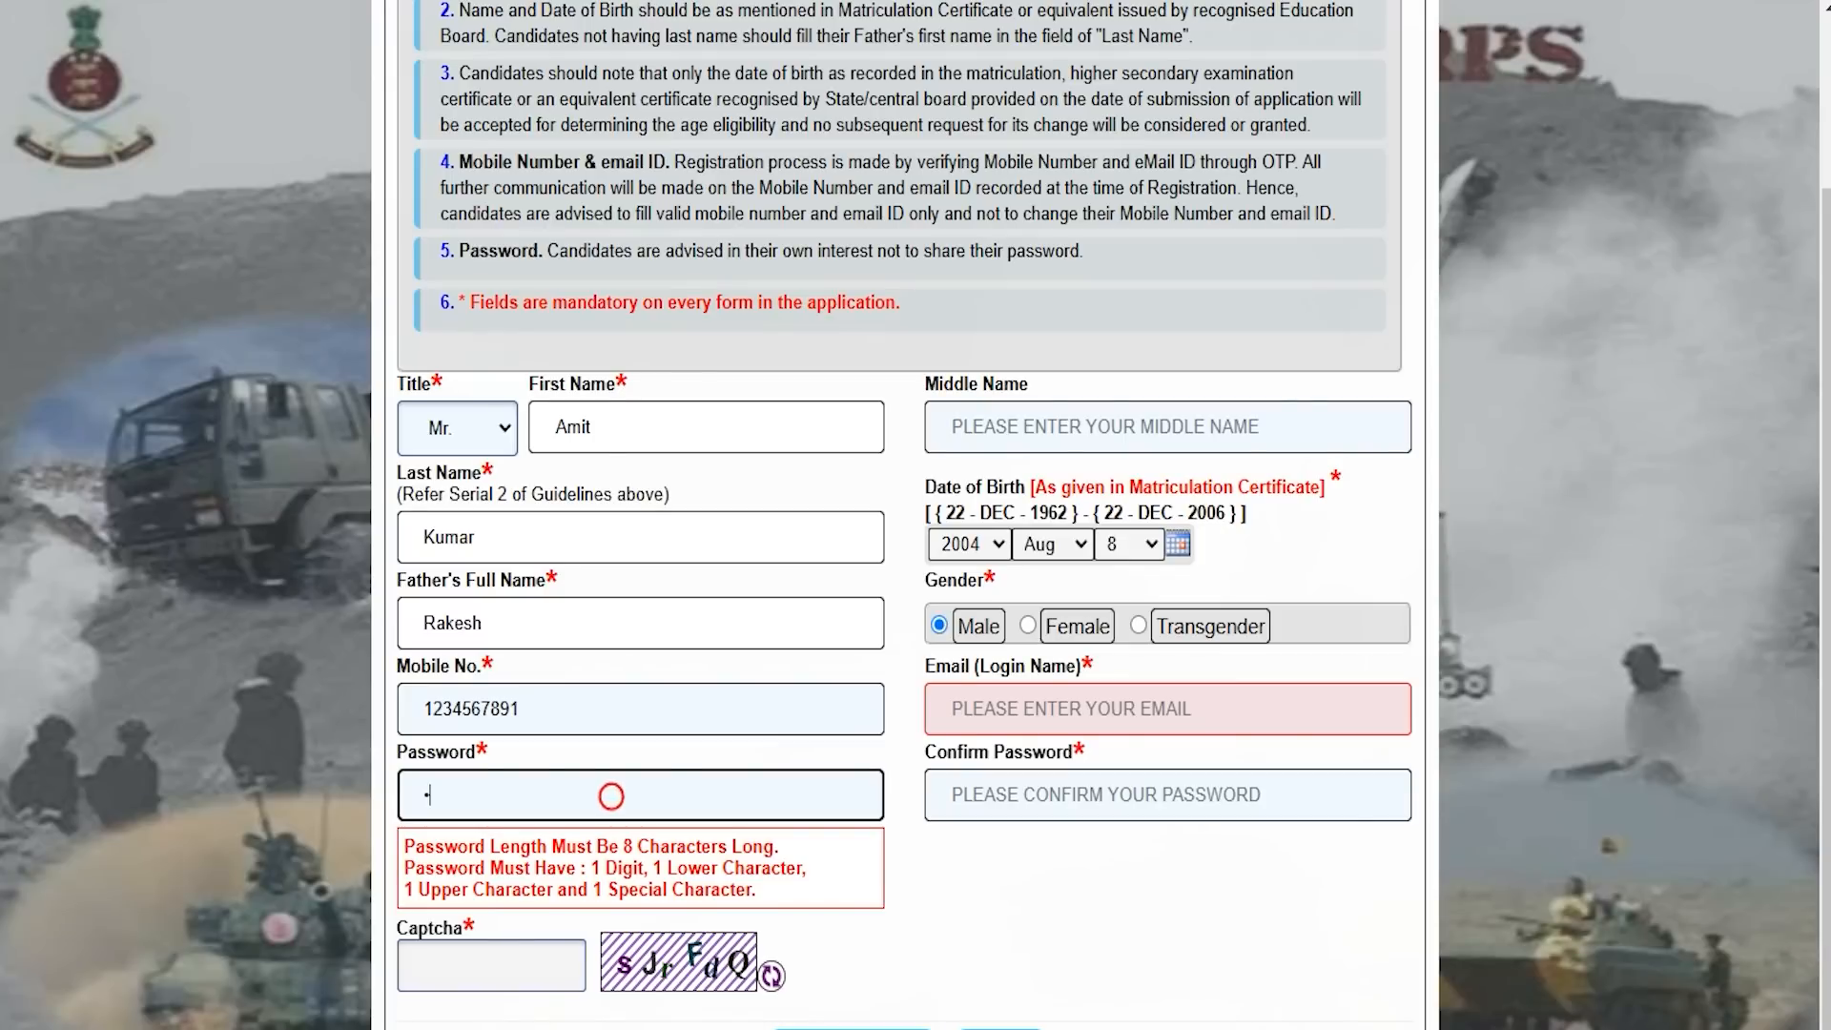
{"action": "left_click", "coordinate": [989, 804]}
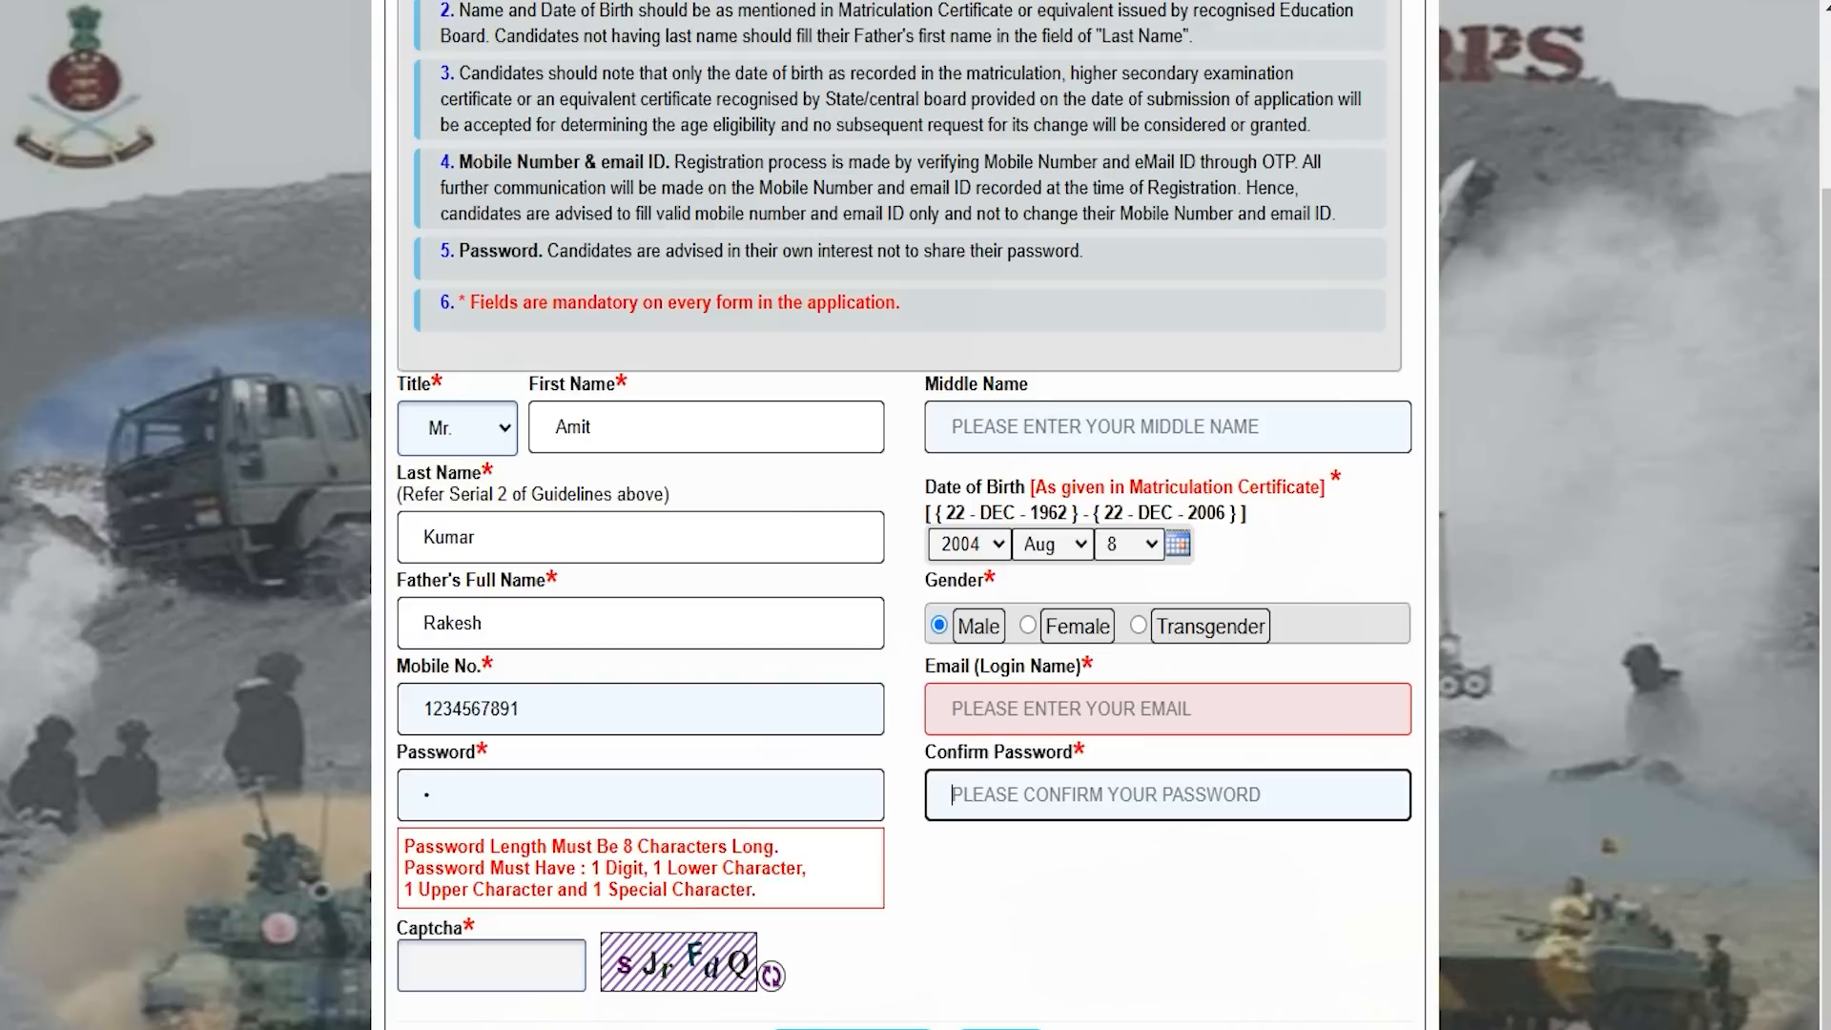
{"action": "left_click", "coordinate": [418, 966]}
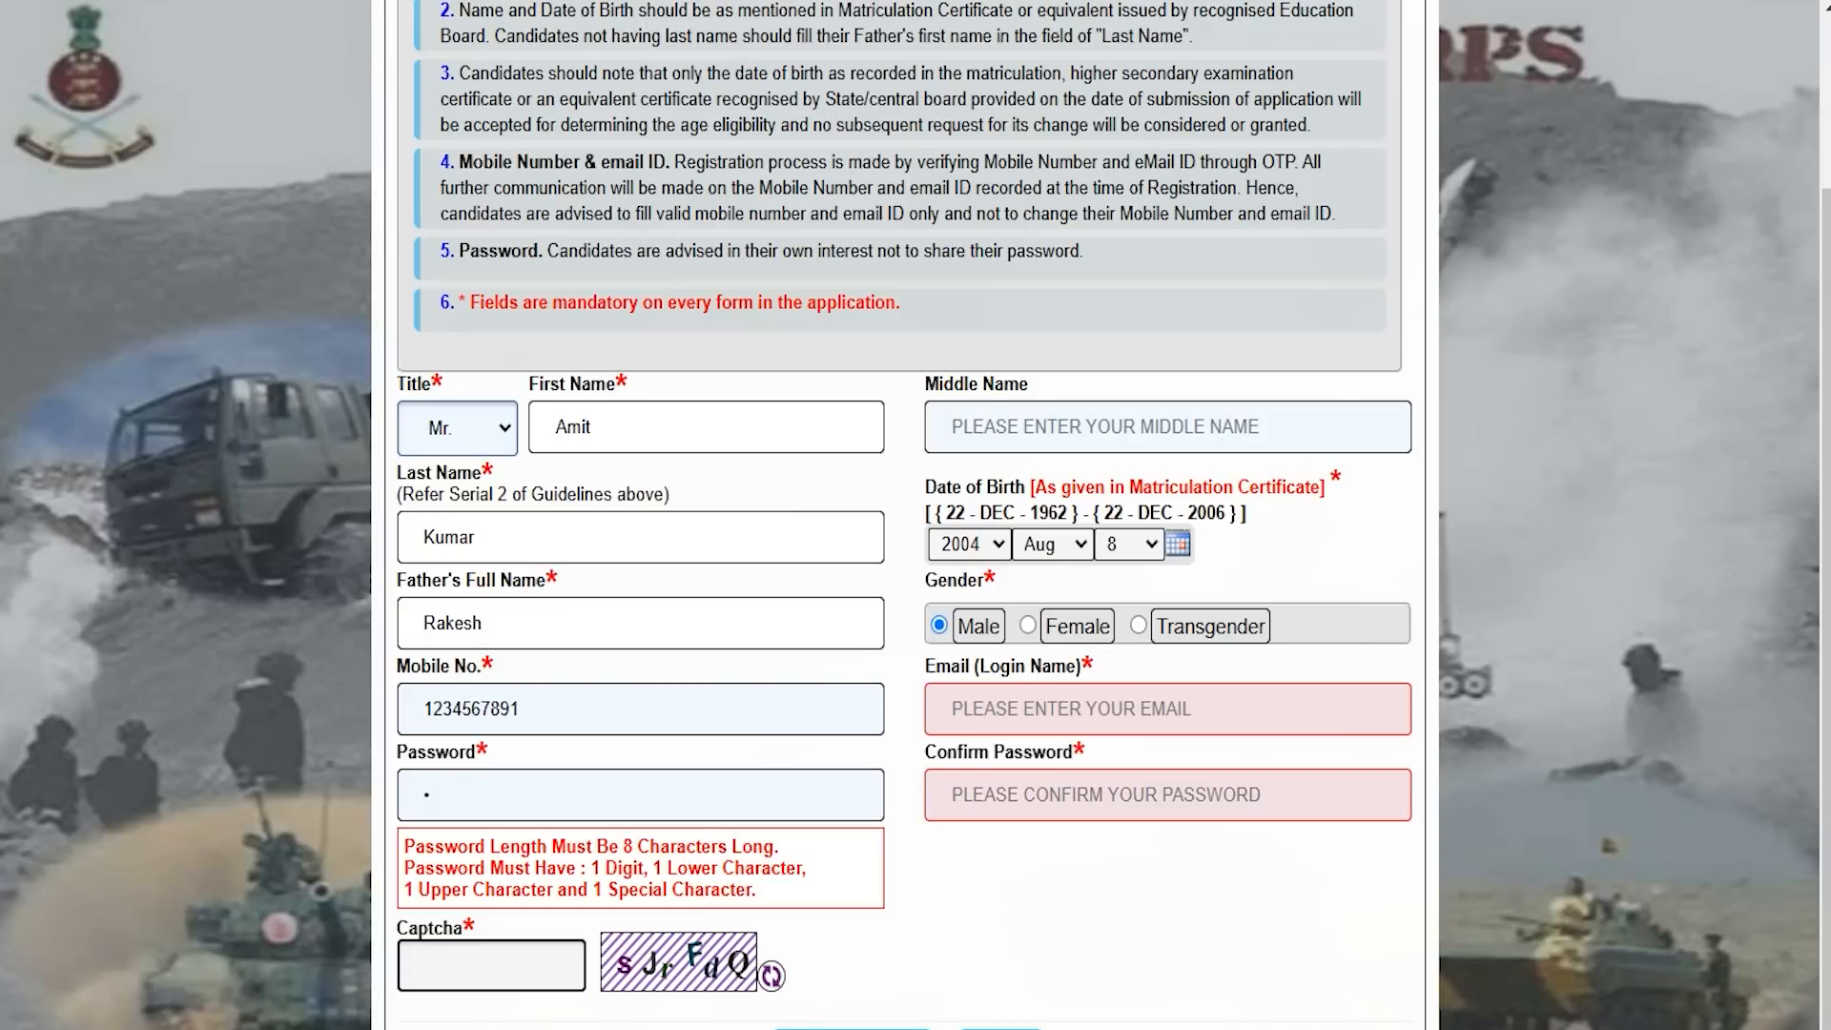
{"action": "scroll", "coordinate": [915, 514], "scroll_direction": "down", "scroll_amount": 1}
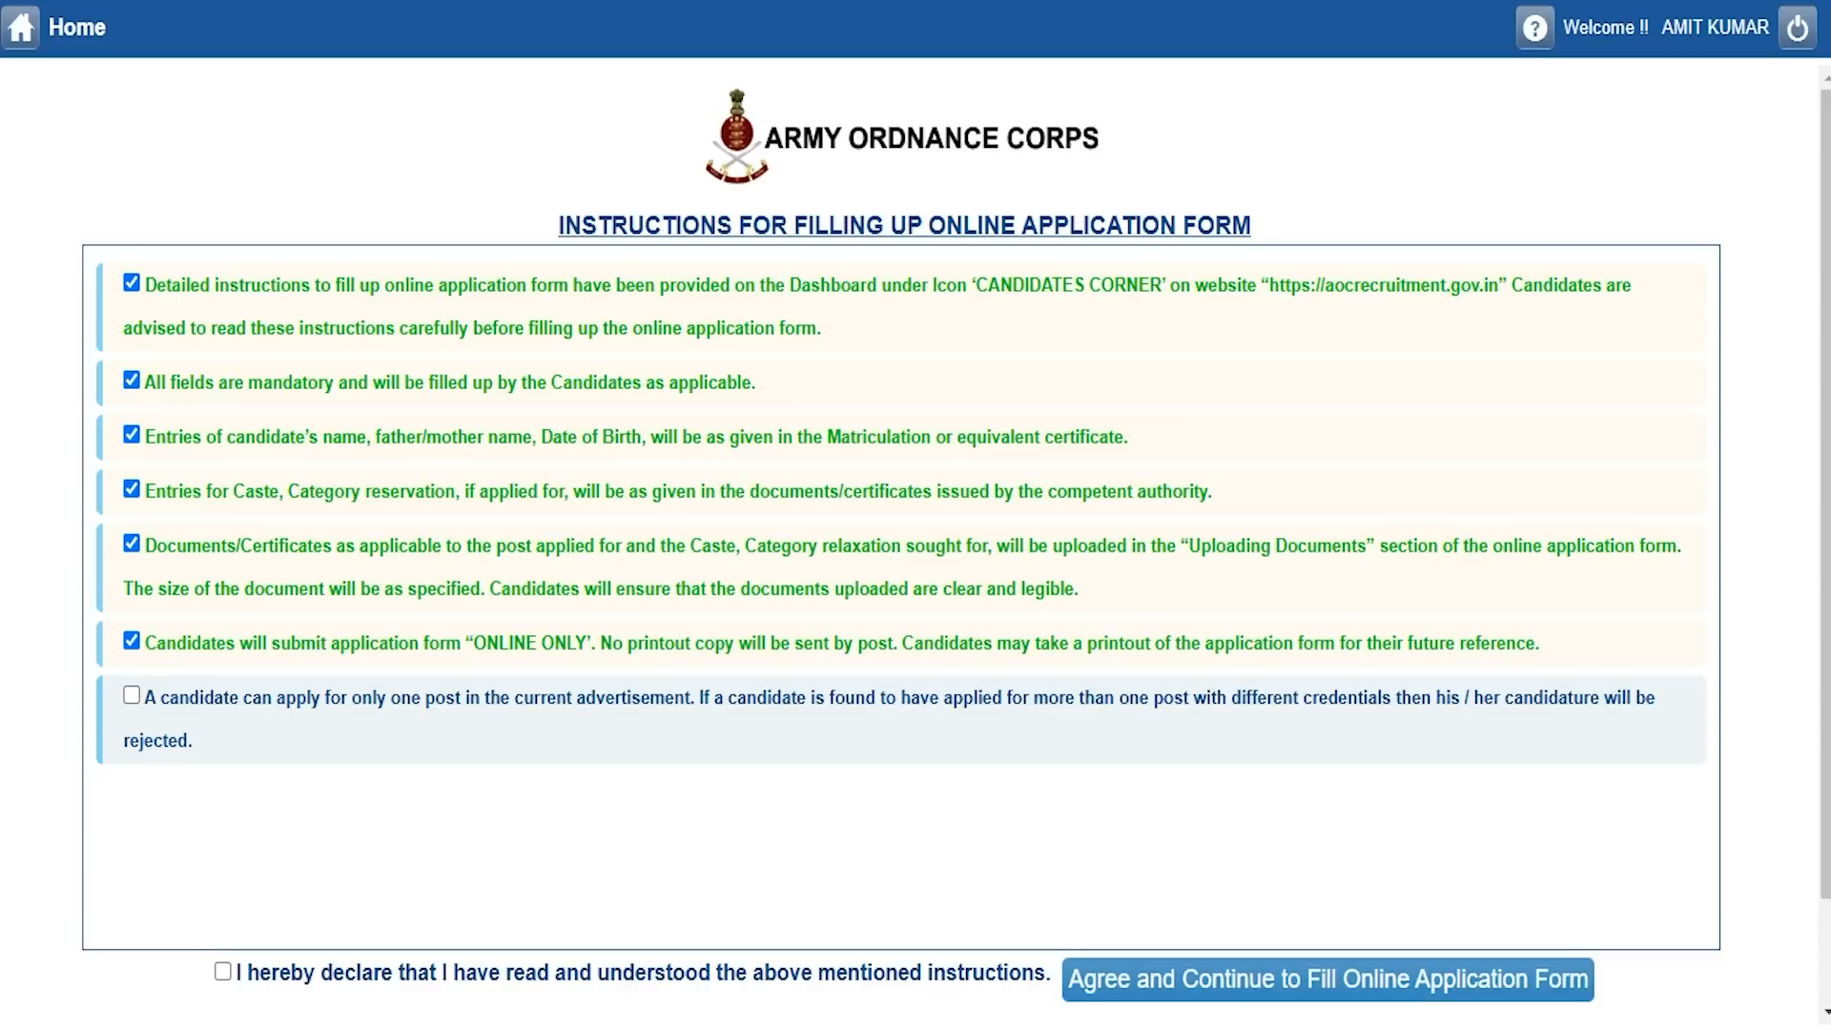
Tick the one-post-only instruction and the 'I hereby declare' checkbox, then agree and continue.
{"action": "left_click", "coordinate": [130, 695]}
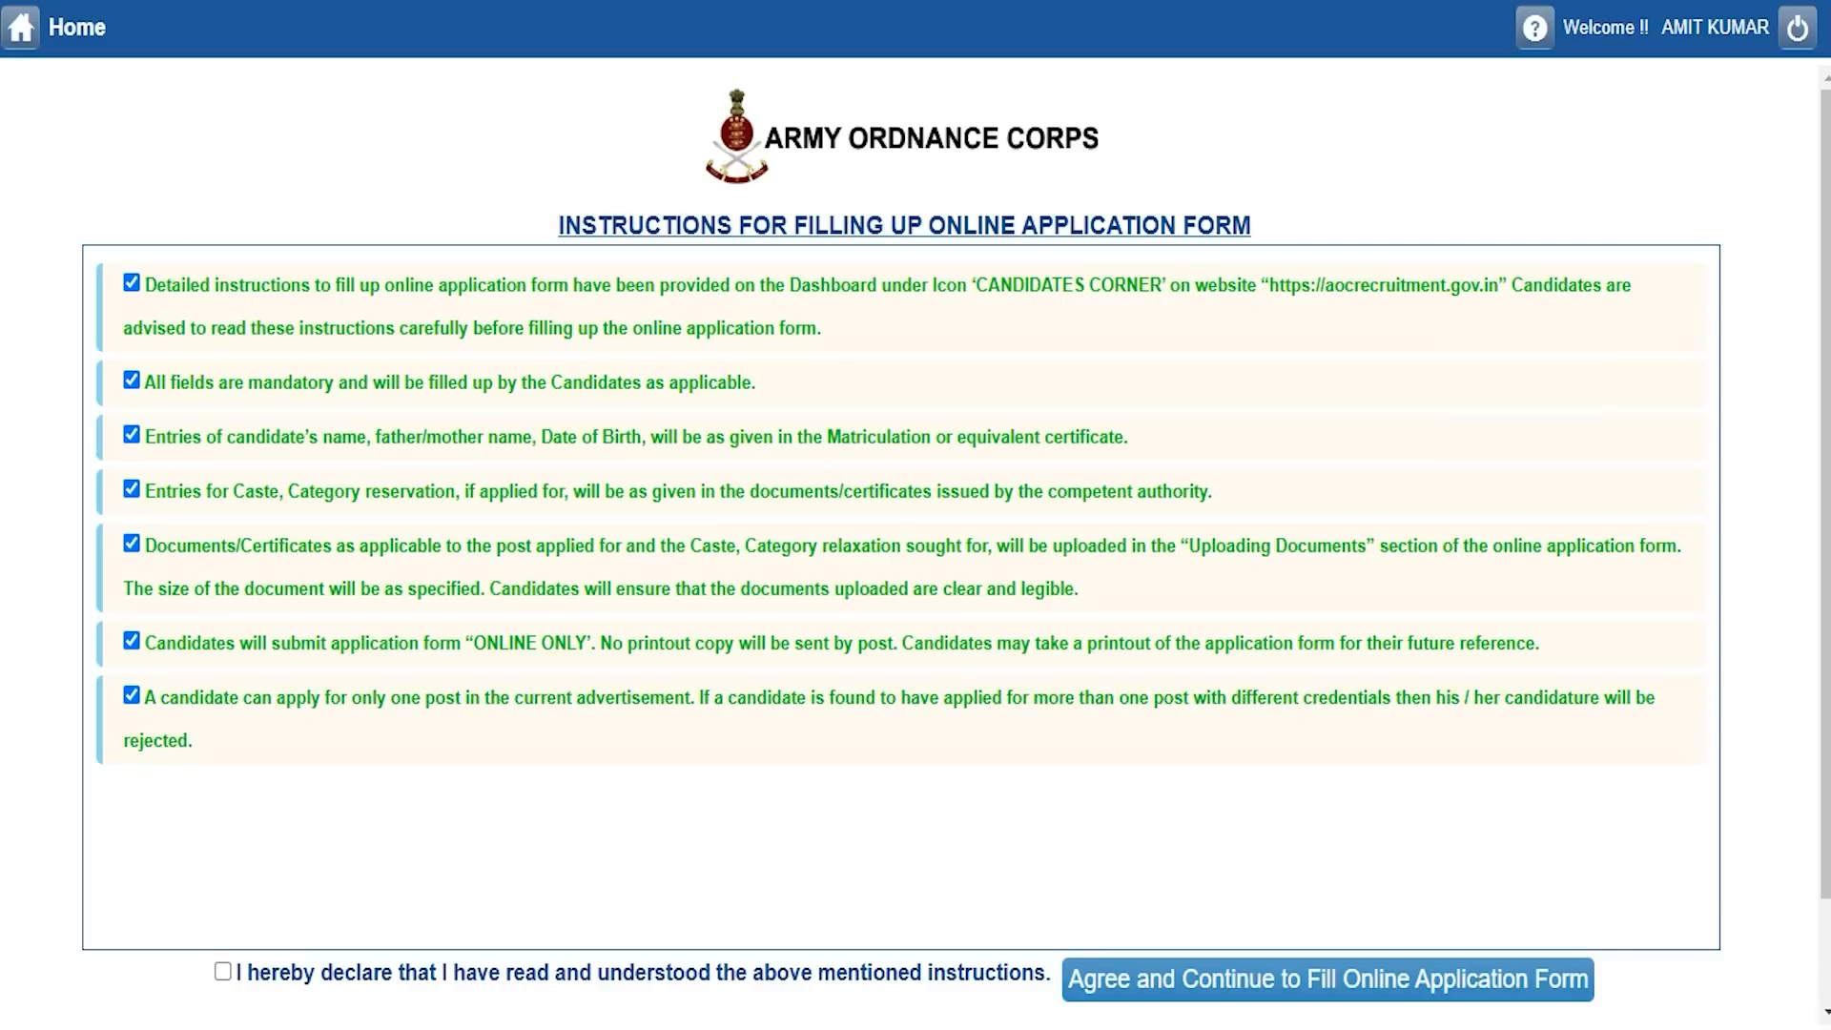
{"action": "left_click", "coordinate": [223, 971]}
{"action": "scroll", "coordinate": [222, 970], "scroll_direction": "down", "scroll_amount": 1}
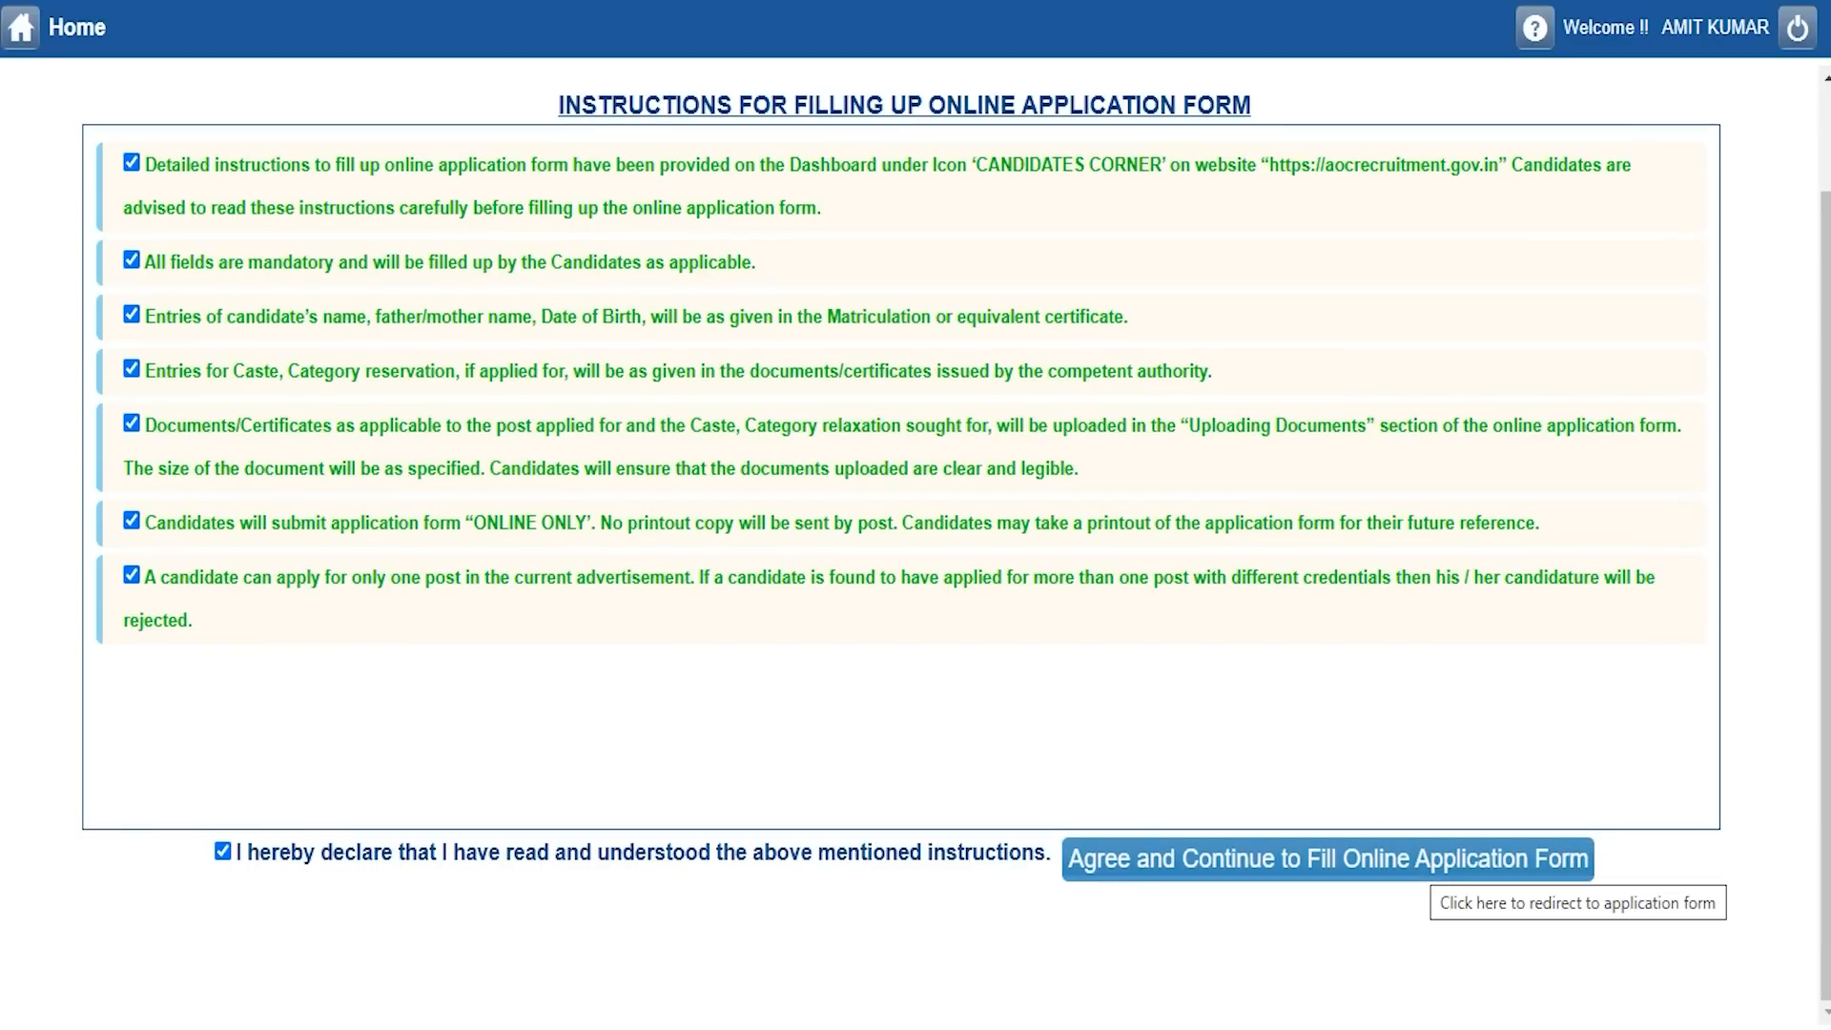
{"action": "left_click", "coordinate": [1429, 860]}
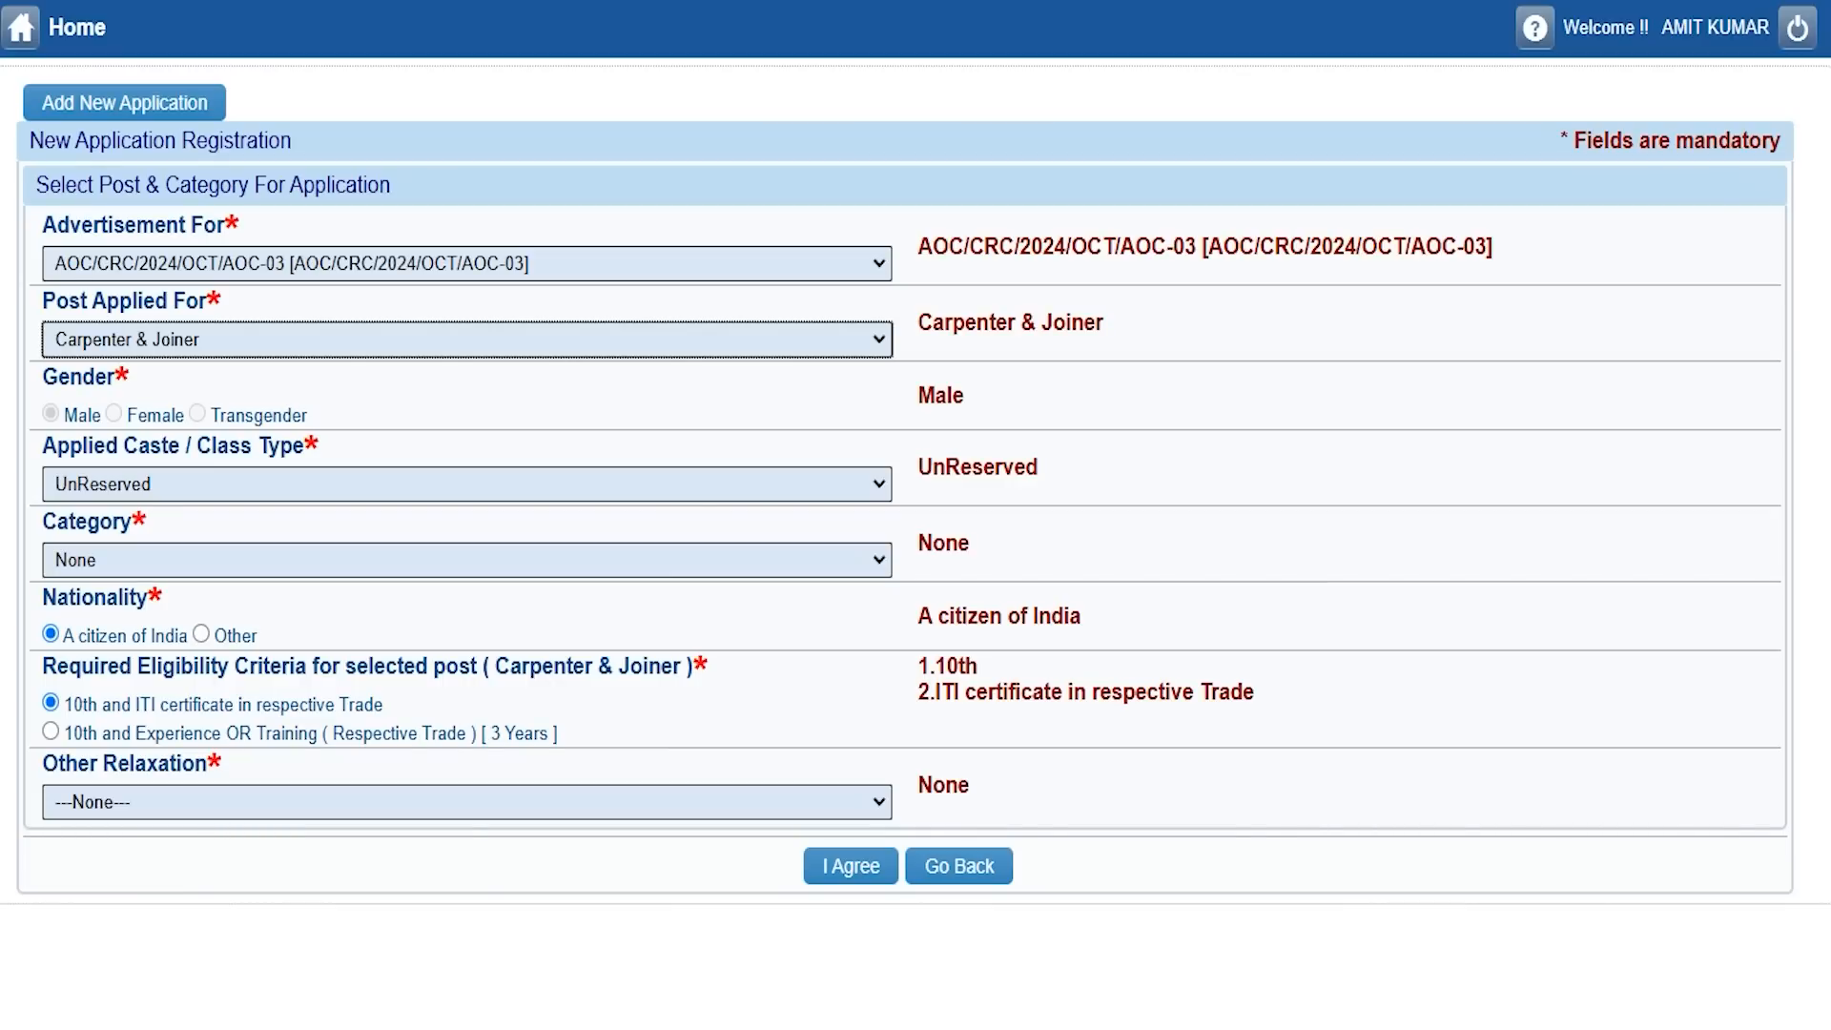
Keep the same advertisement and choose Tradesman Mates as the post applied for.
{"action": "left_click", "coordinate": [292, 263]}
{"action": "left_click", "coordinate": [291, 264]}
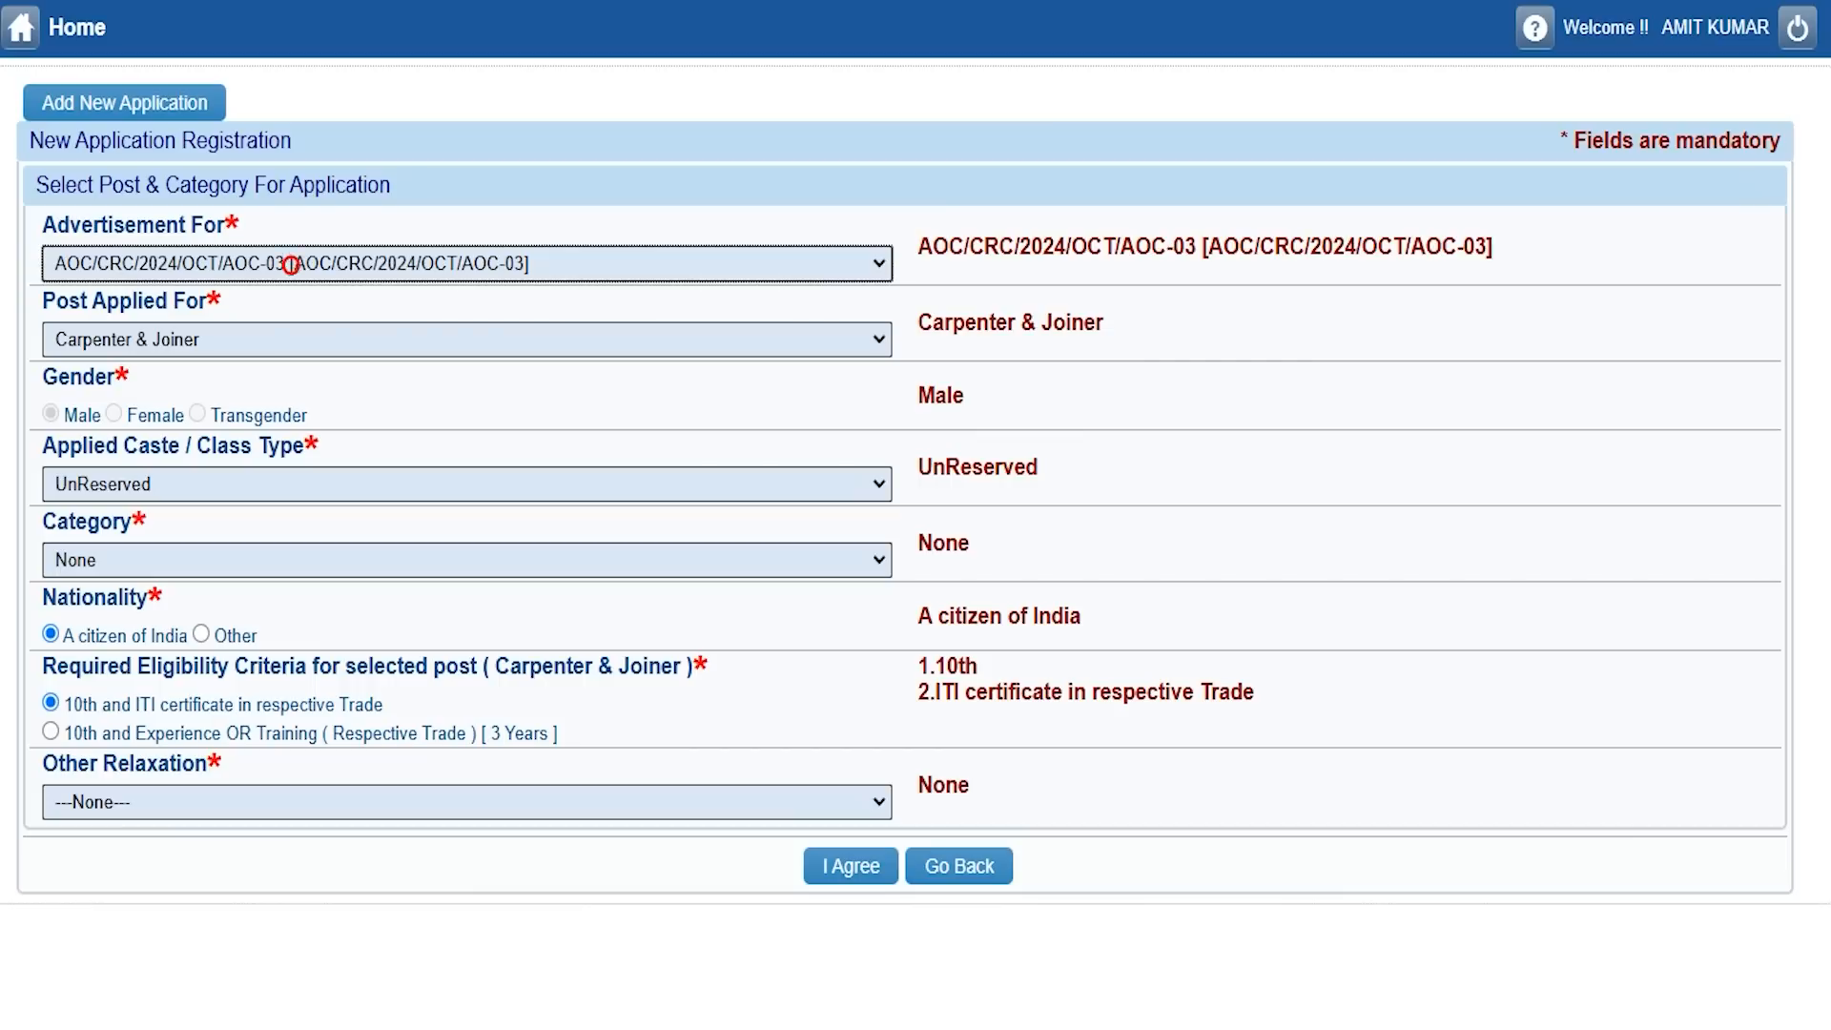
{"action": "left_click", "coordinate": [262, 339]}
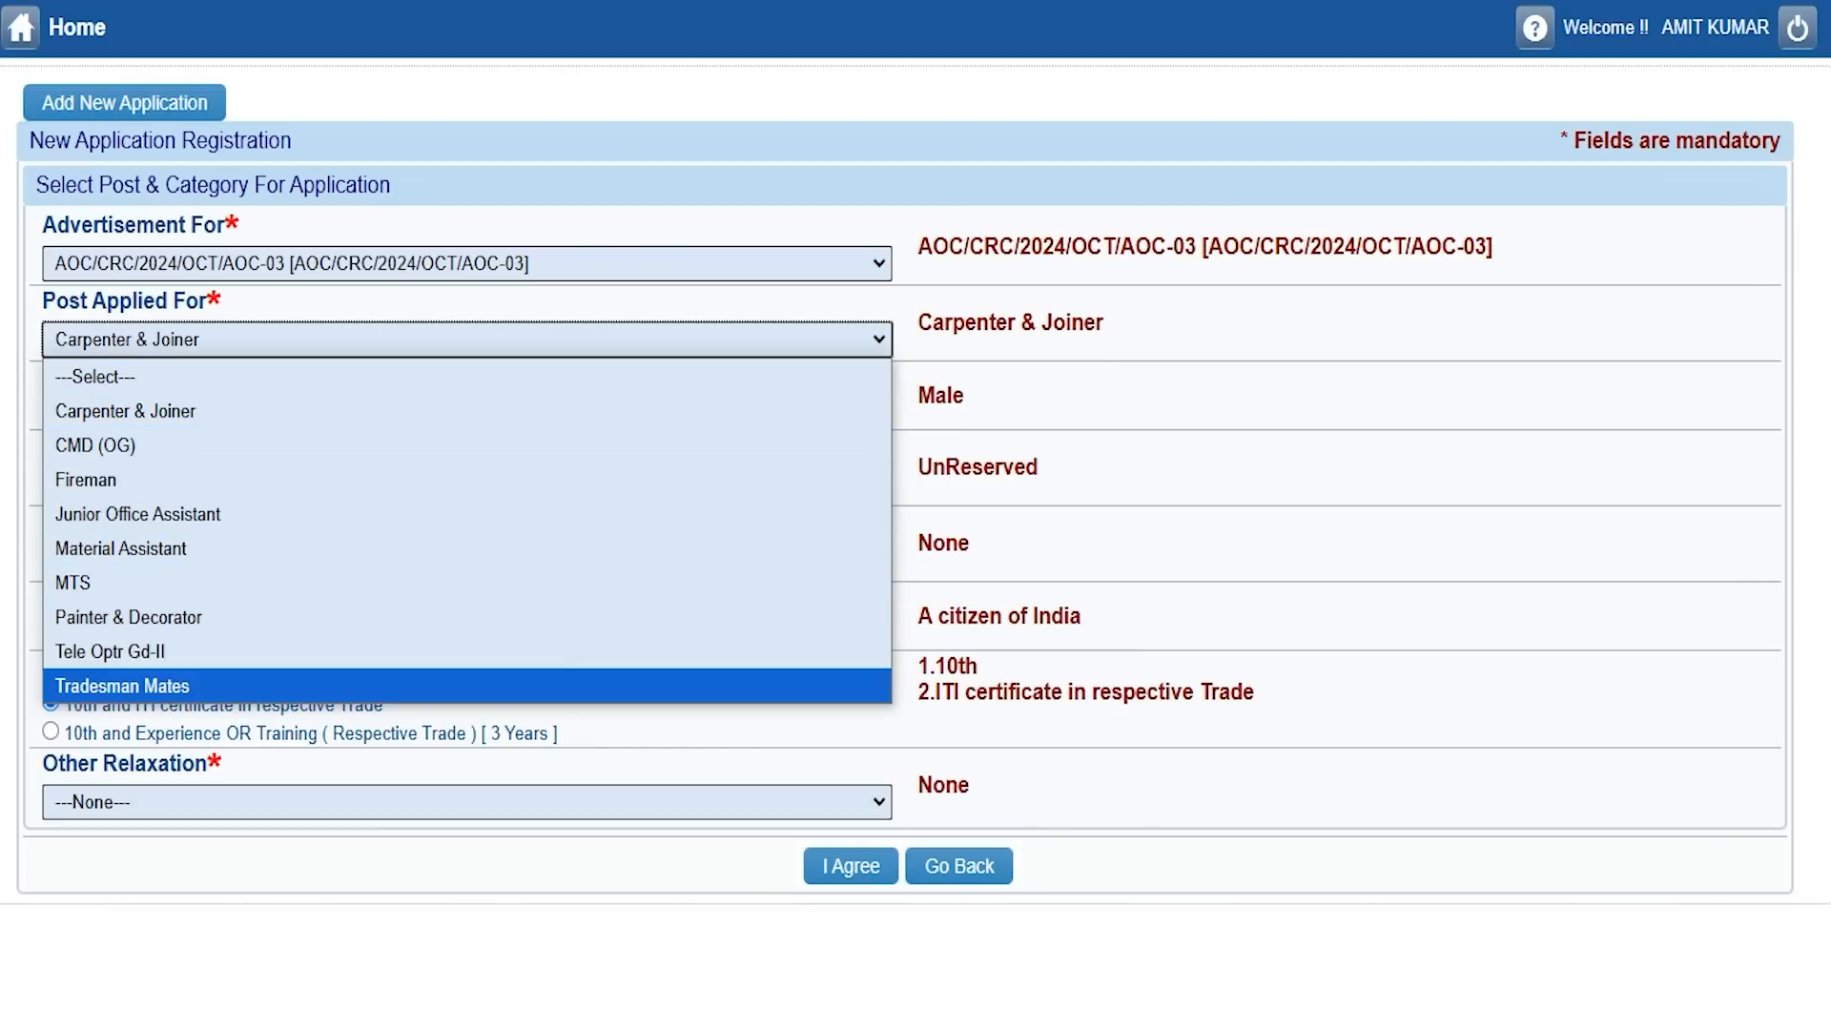
{"action": "left_click", "coordinate": [192, 685]}
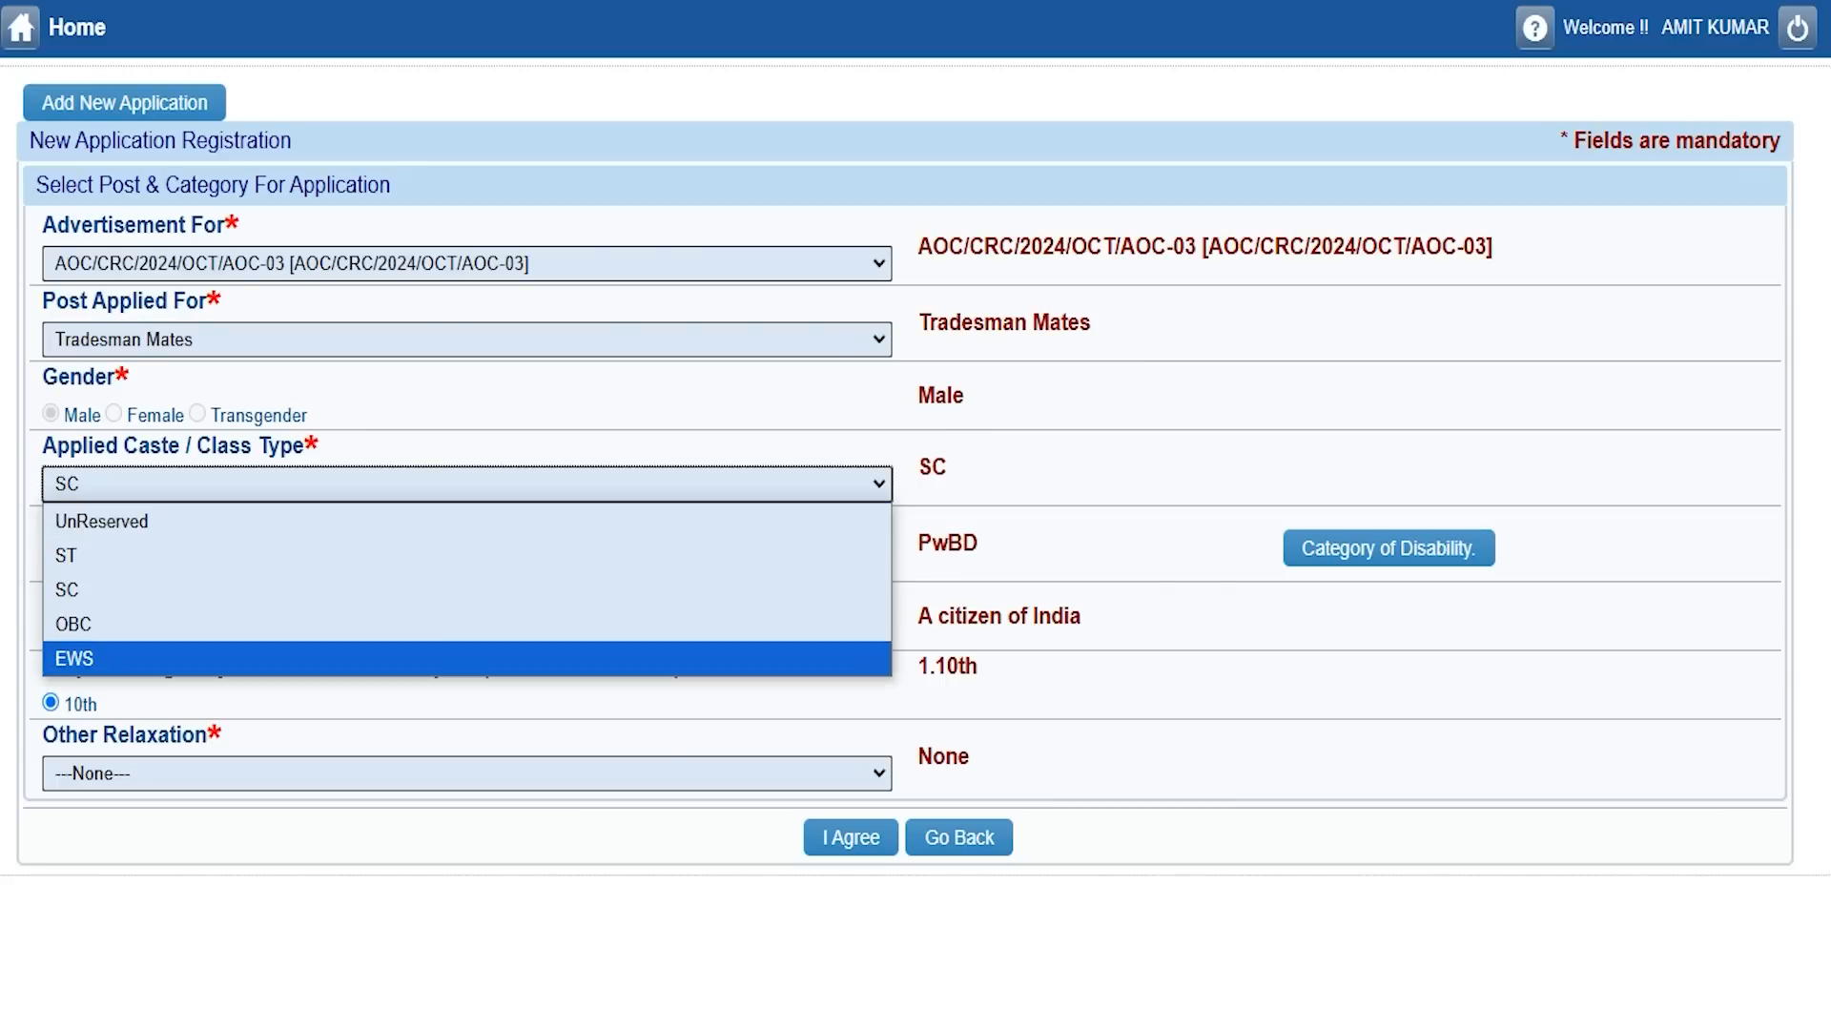
Keep caste class SC and set the Category dropdown to None.
{"action": "left_click", "coordinate": [76, 586]}
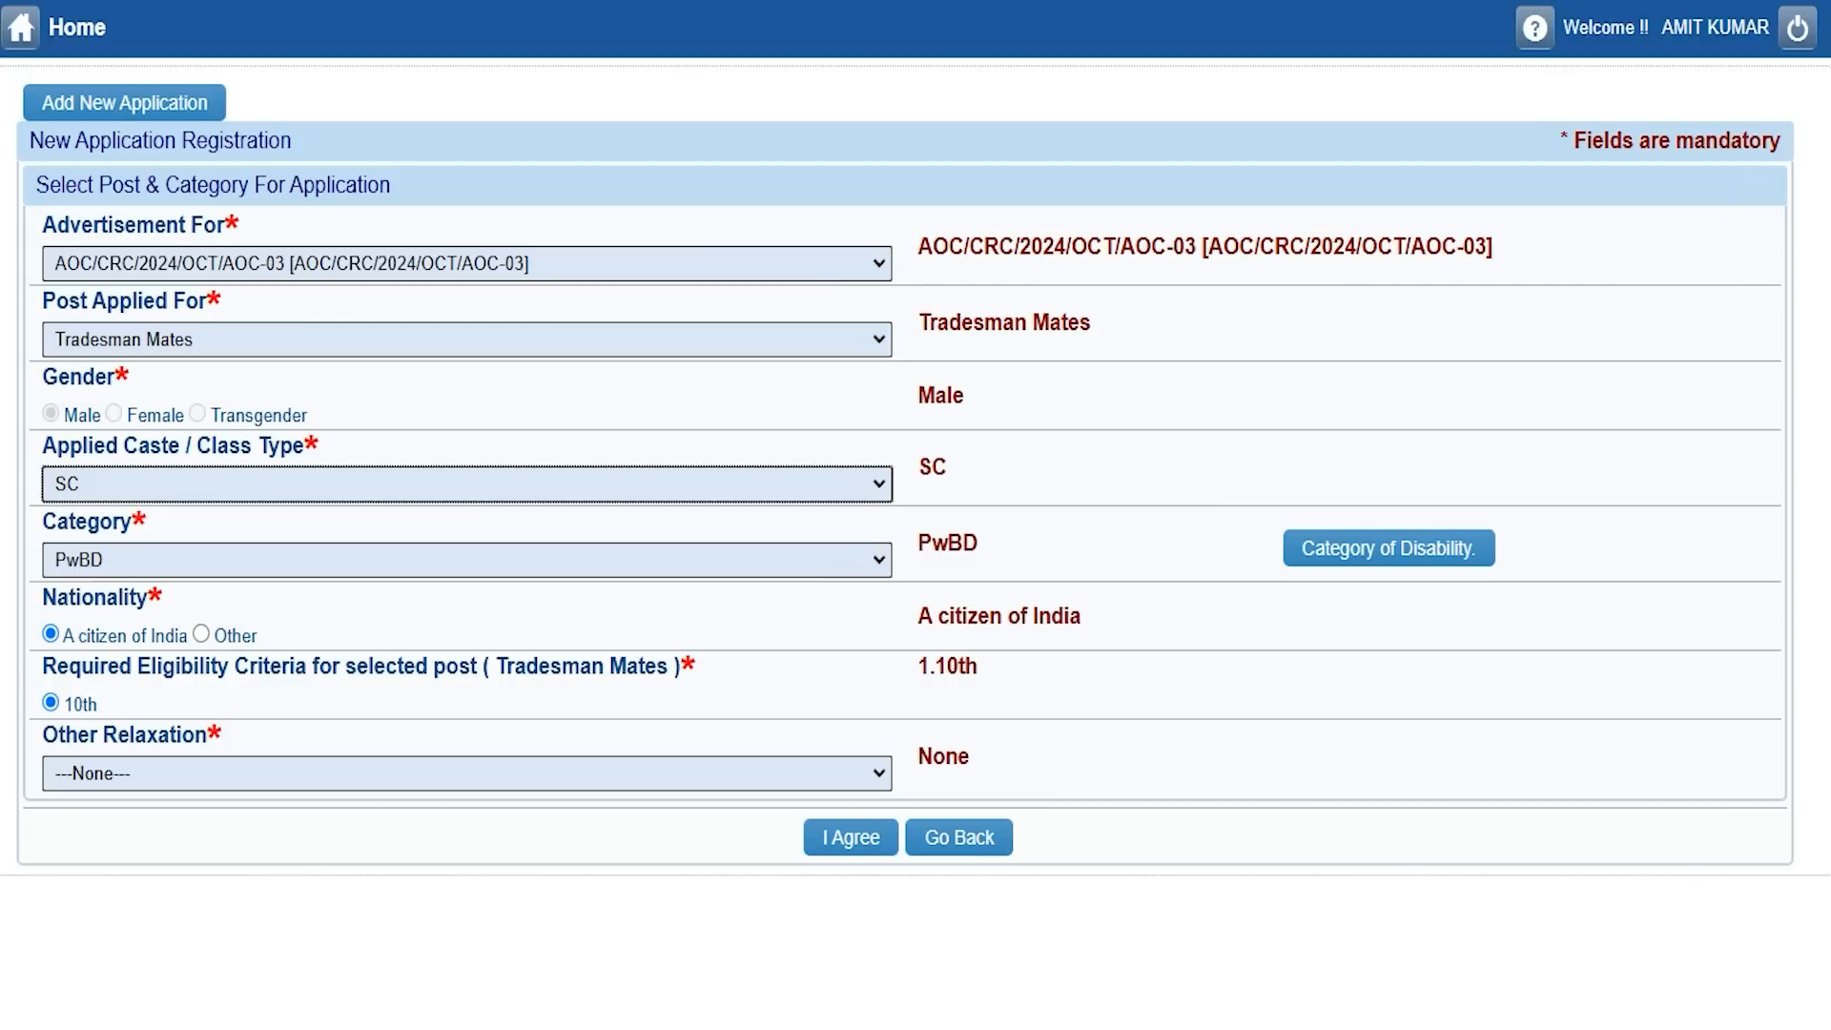
{"action": "left_click", "coordinate": [133, 563]}
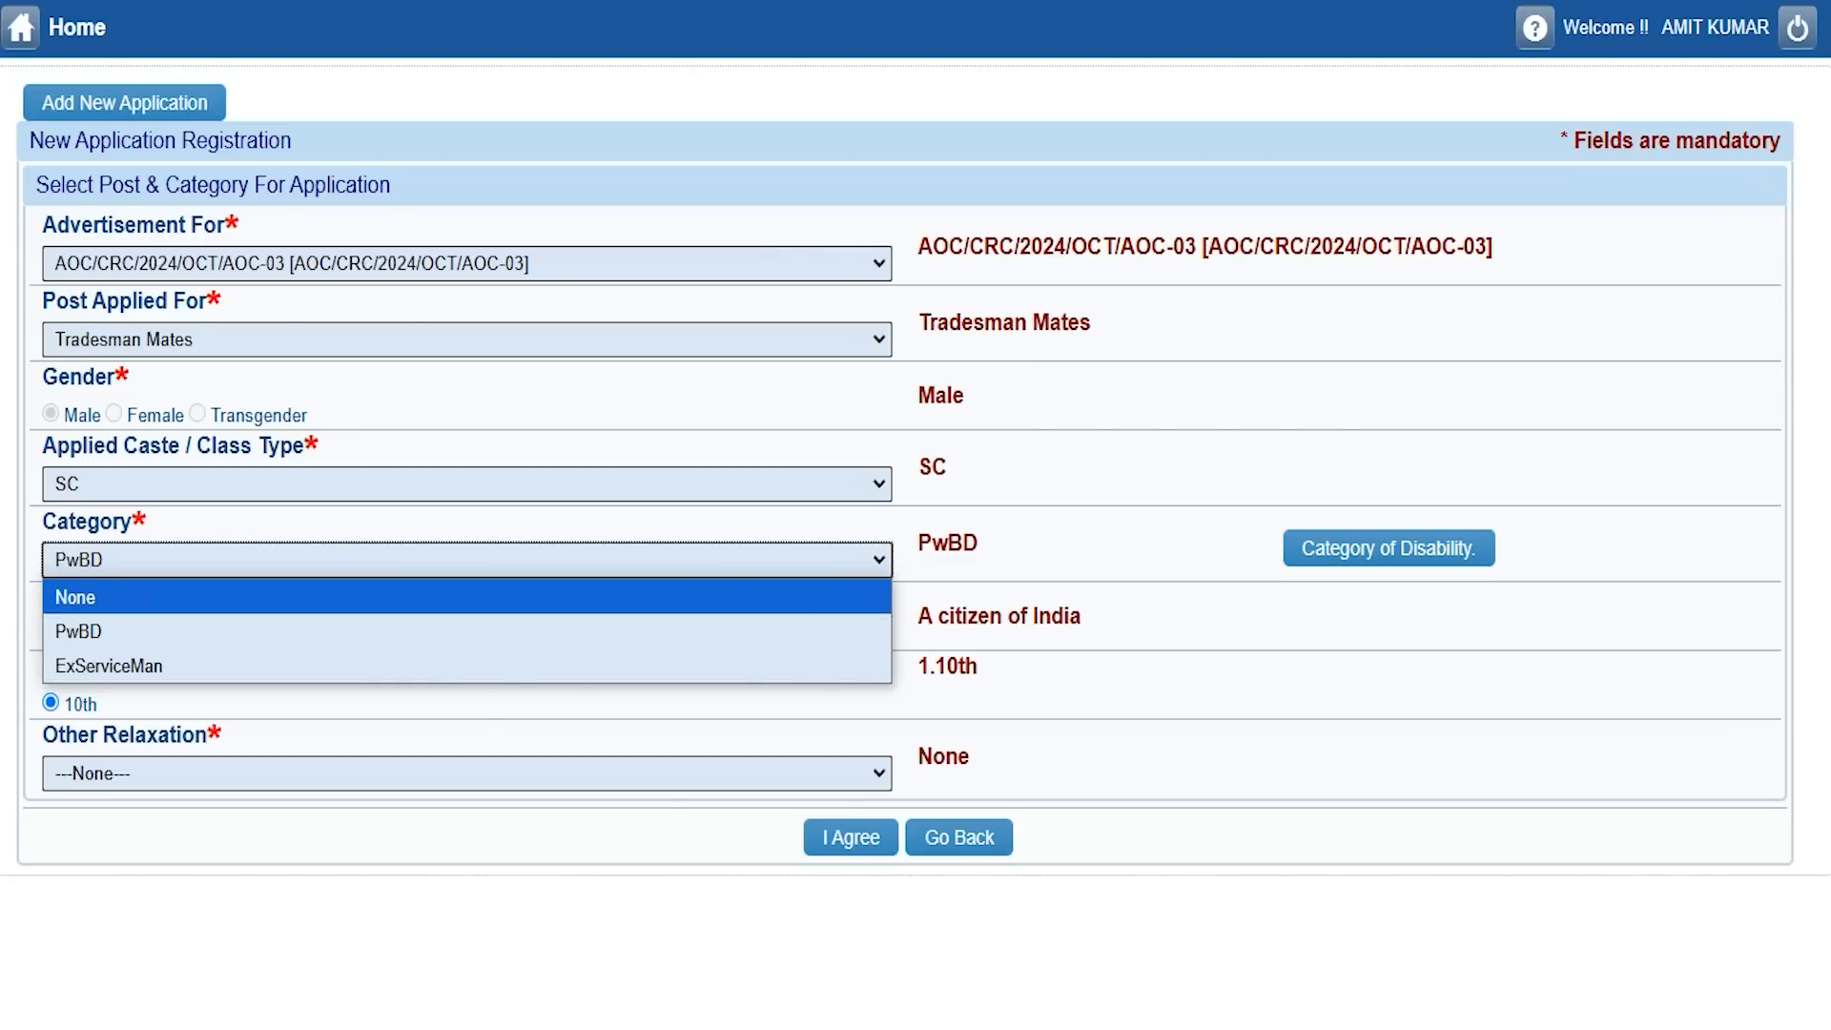
{"action": "left_click", "coordinate": [81, 597]}
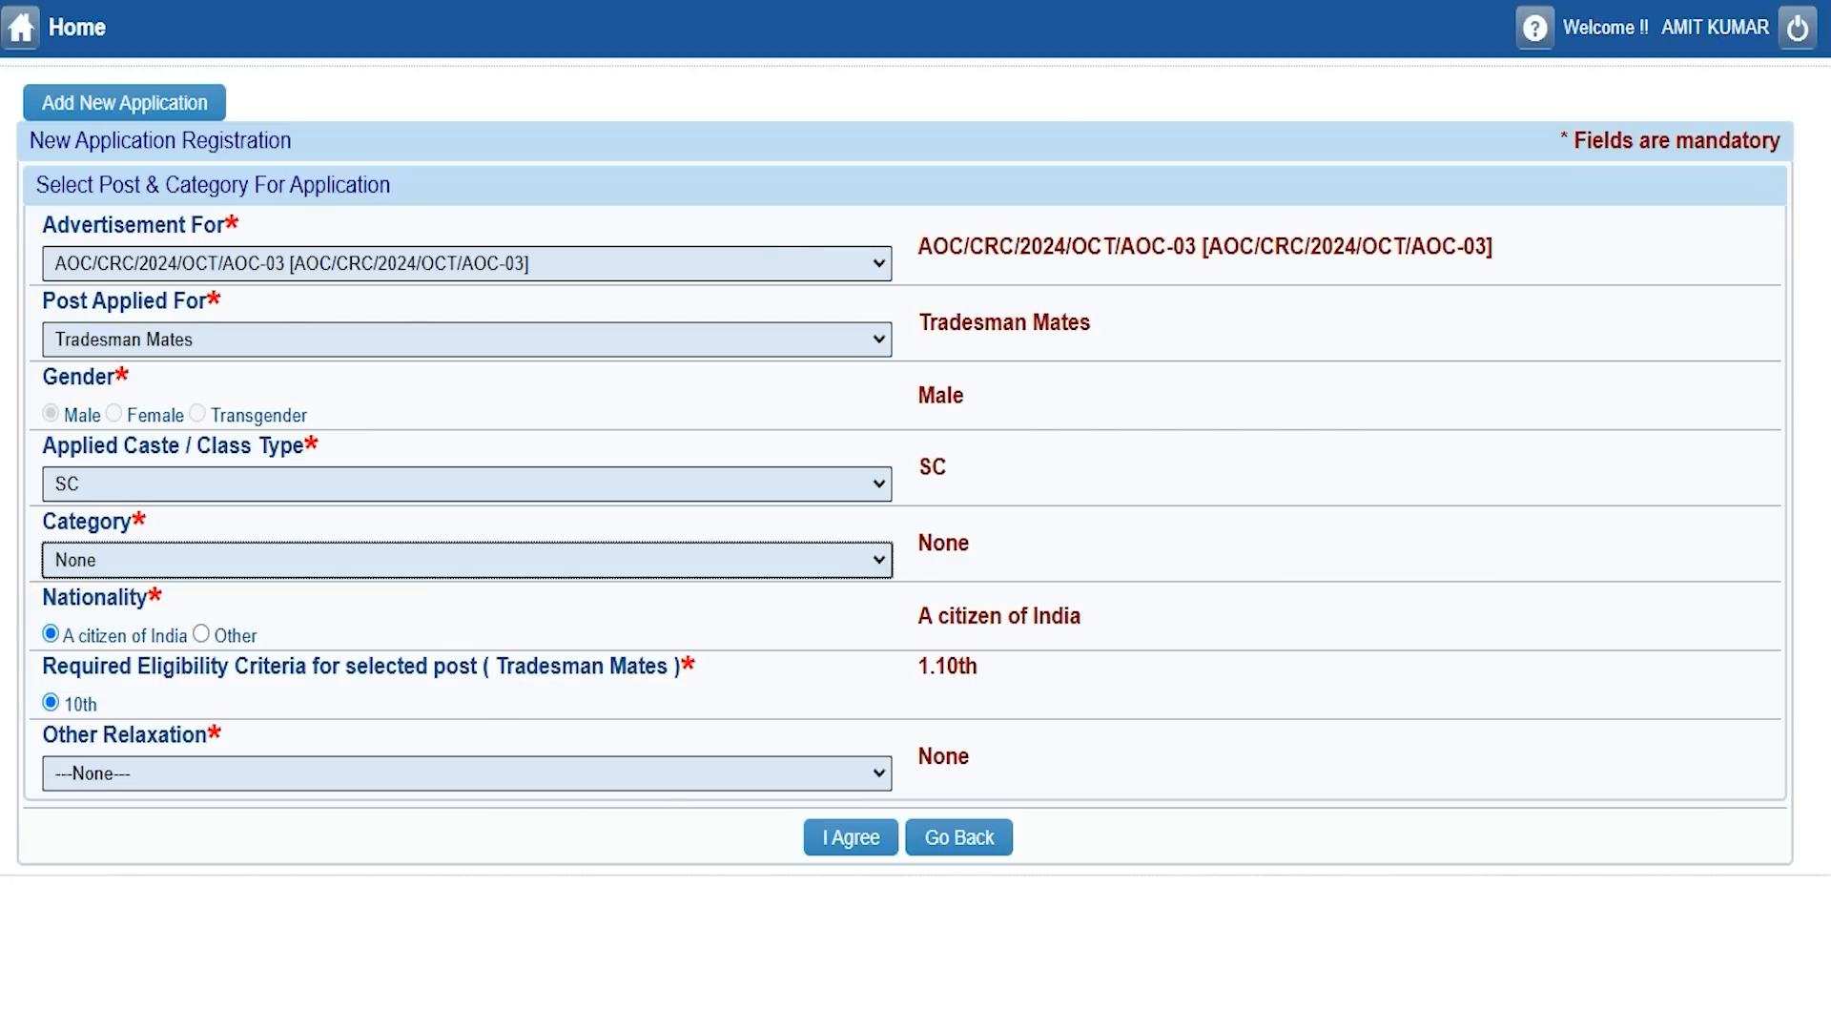
{"action": "left_click", "coordinate": [64, 596]}
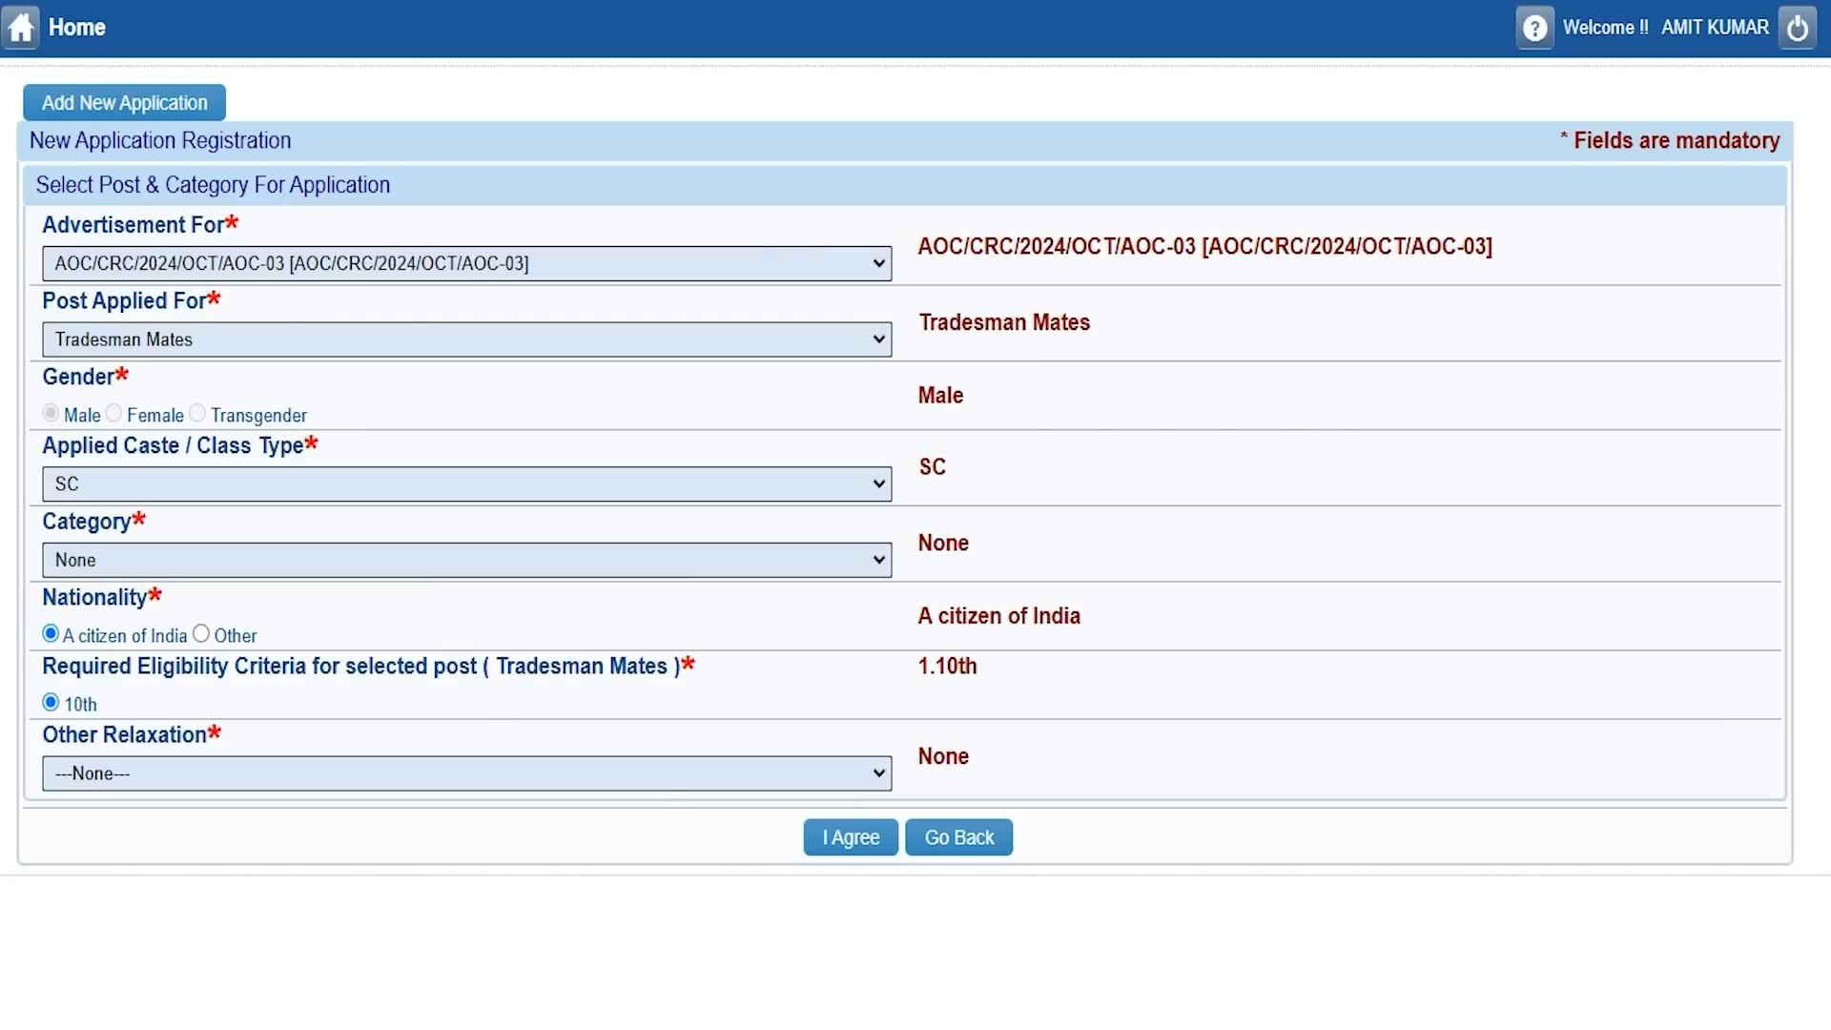
{"action": "left_click", "coordinate": [78, 665]}
{"action": "left_click", "coordinate": [496, 671]}
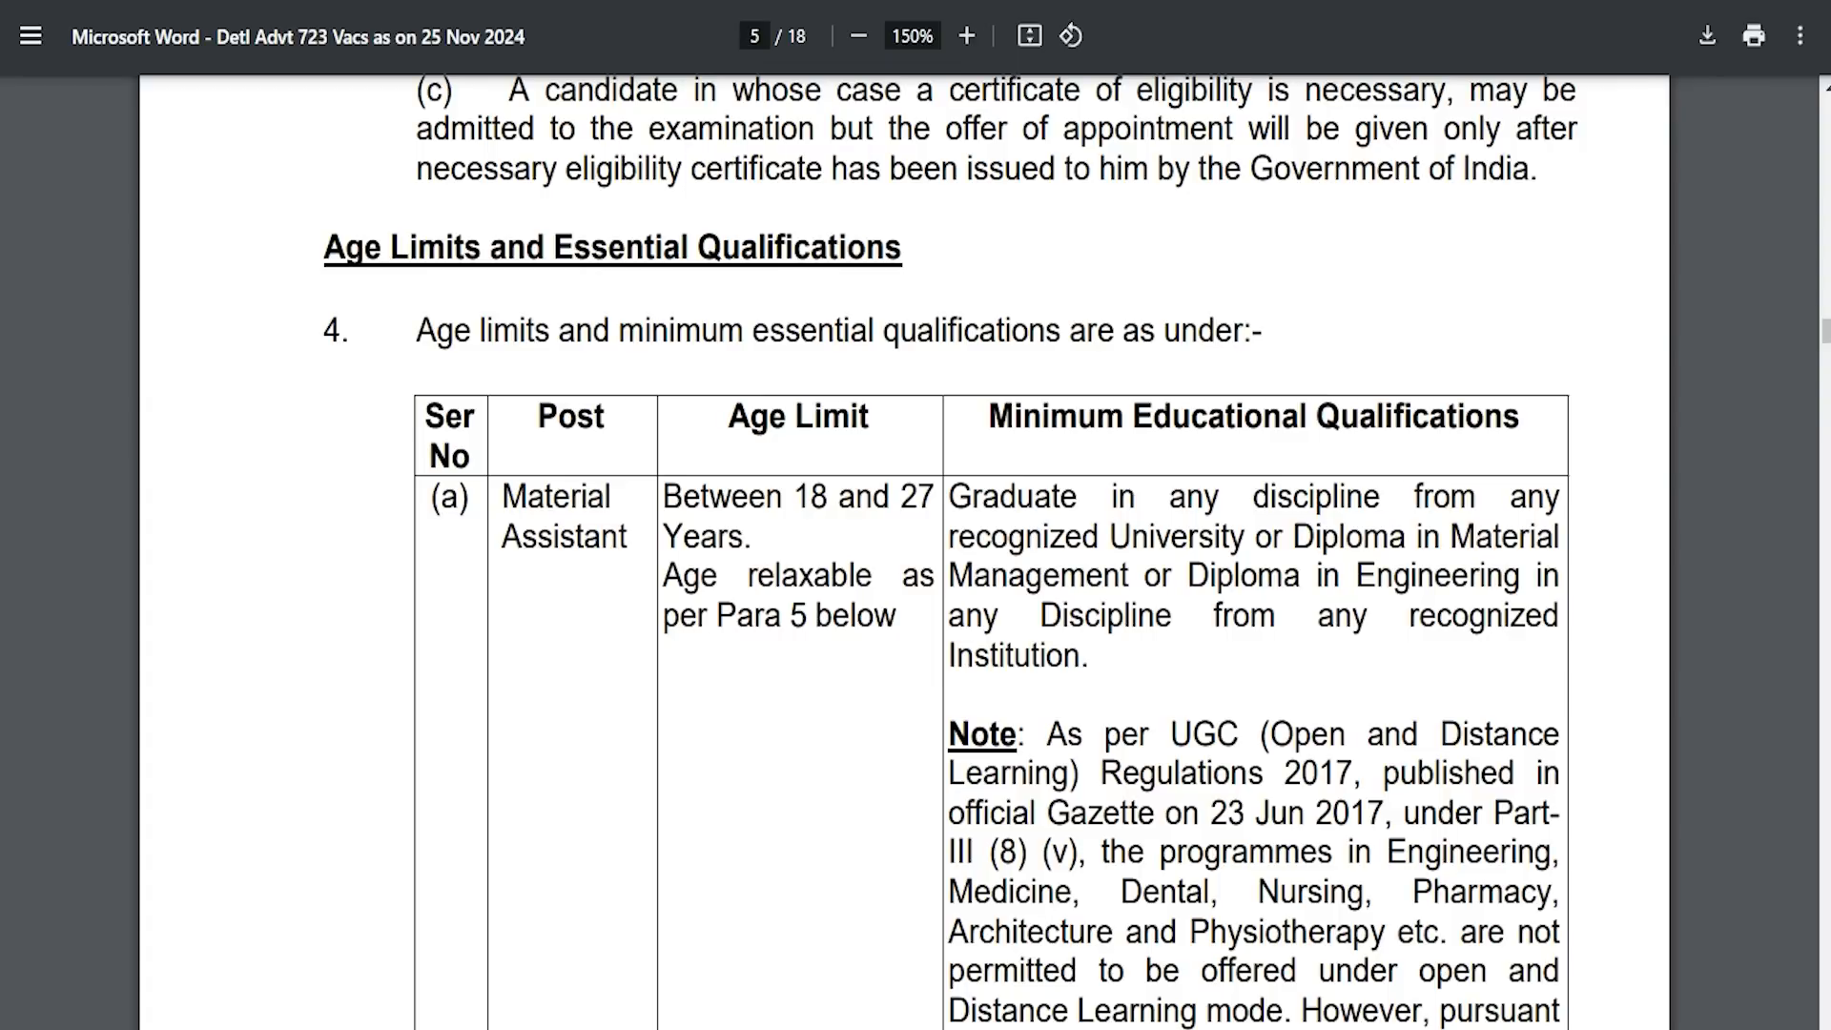
In the PDF table, highlight the qualifications for Material Assistant, Civil Motor Driver and Tele Operator Grade-II.
{"action": "left_click_drag", "start_coordinate": [502, 496], "coordinate": [627, 536]}
{"action": "left_click_drag", "start_coordinate": [949, 495], "coordinate": [1075, 496]}
{"action": "scroll", "coordinate": [951, 550], "scroll_direction": "down", "scroll_amount": 8}
{"action": "scroll", "coordinate": [951, 550], "scroll_direction": "down", "scroll_amount": 3}
{"action": "left_click_drag", "start_coordinate": [519, 444], "coordinate": [618, 524]}
{"action": "left_click_drag", "start_coordinate": [995, 483], "coordinate": [1139, 483]}
{"action": "scroll", "coordinate": [1139, 483], "scroll_direction": "down", "scroll_amount": 2}
{"action": "left_click_drag", "start_coordinate": [503, 578], "coordinate": [584, 658]}
{"action": "left_click_drag", "start_coordinate": [957, 618], "coordinate": [1093, 618]}
{"action": "scroll", "coordinate": [1092, 618], "scroll_direction": "down", "scroll_amount": 5}
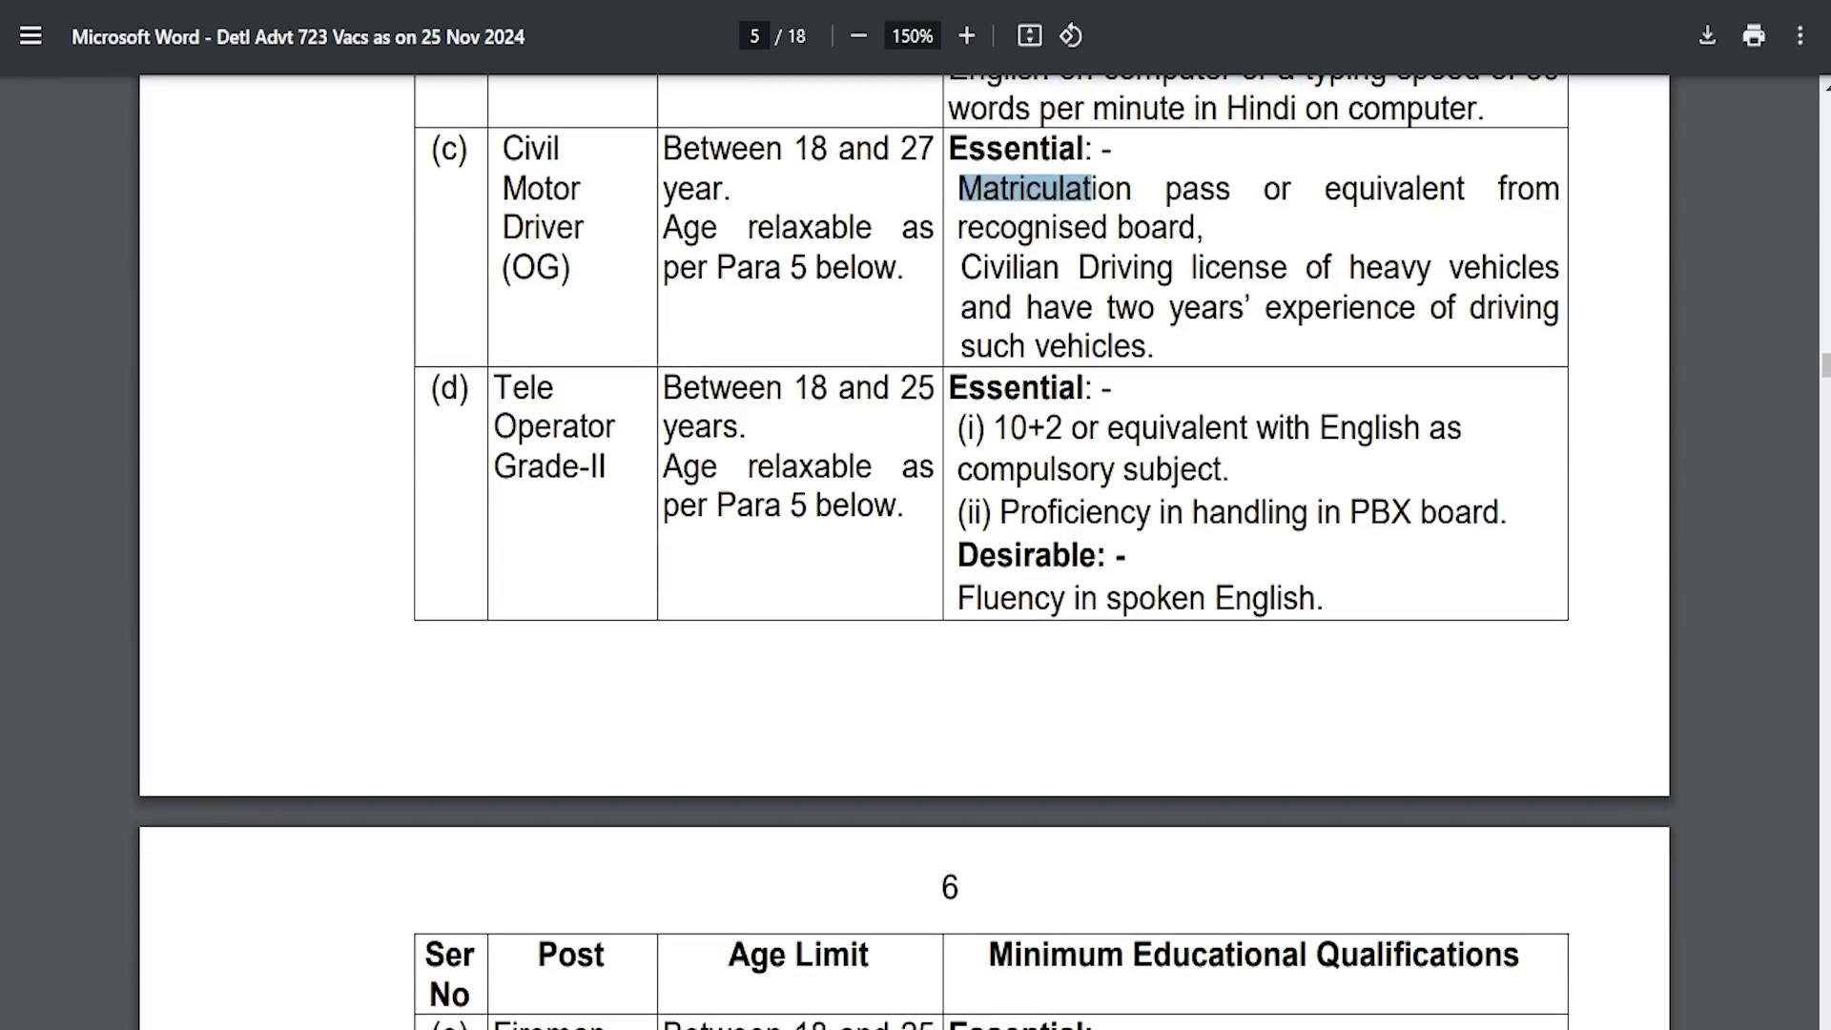
{"action": "left_click_drag", "start_coordinate": [513, 388], "coordinate": [591, 466]}
{"action": "left_click_drag", "start_coordinate": [995, 428], "coordinate": [1090, 428]}
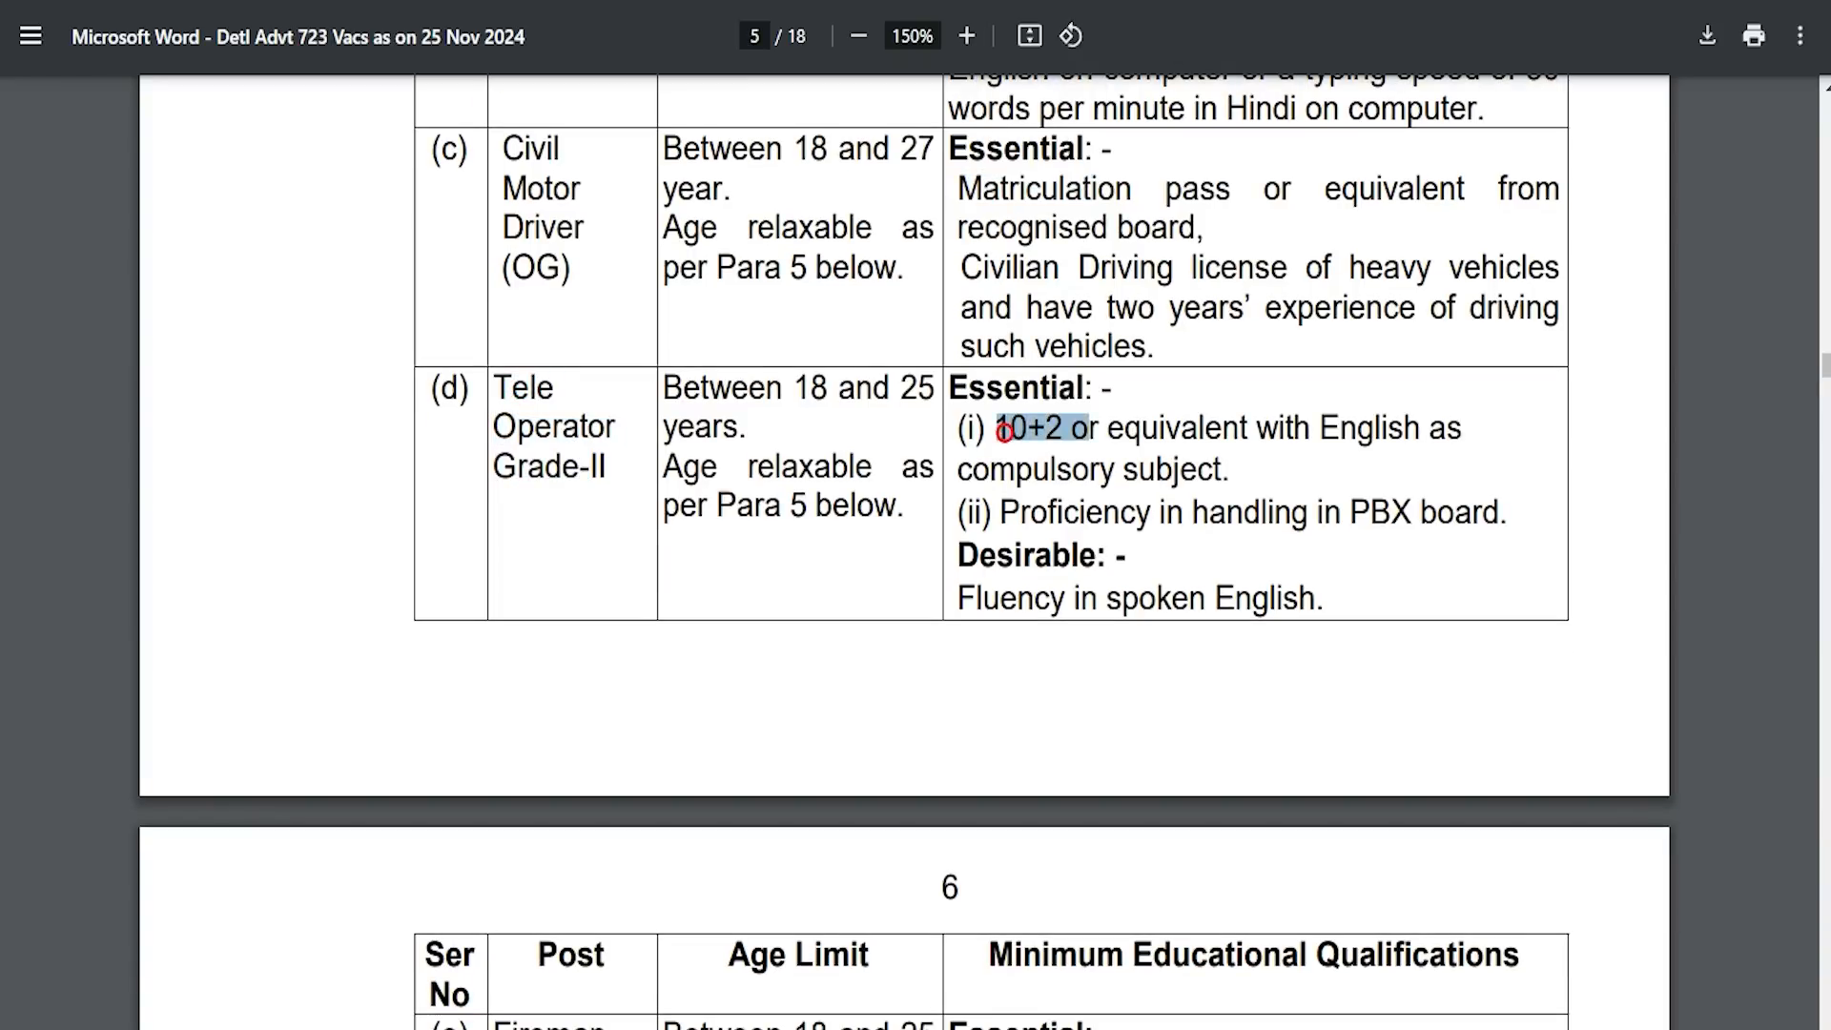
{"action": "scroll", "coordinate": [1090, 428], "scroll_direction": "down", "scroll_amount": 3}
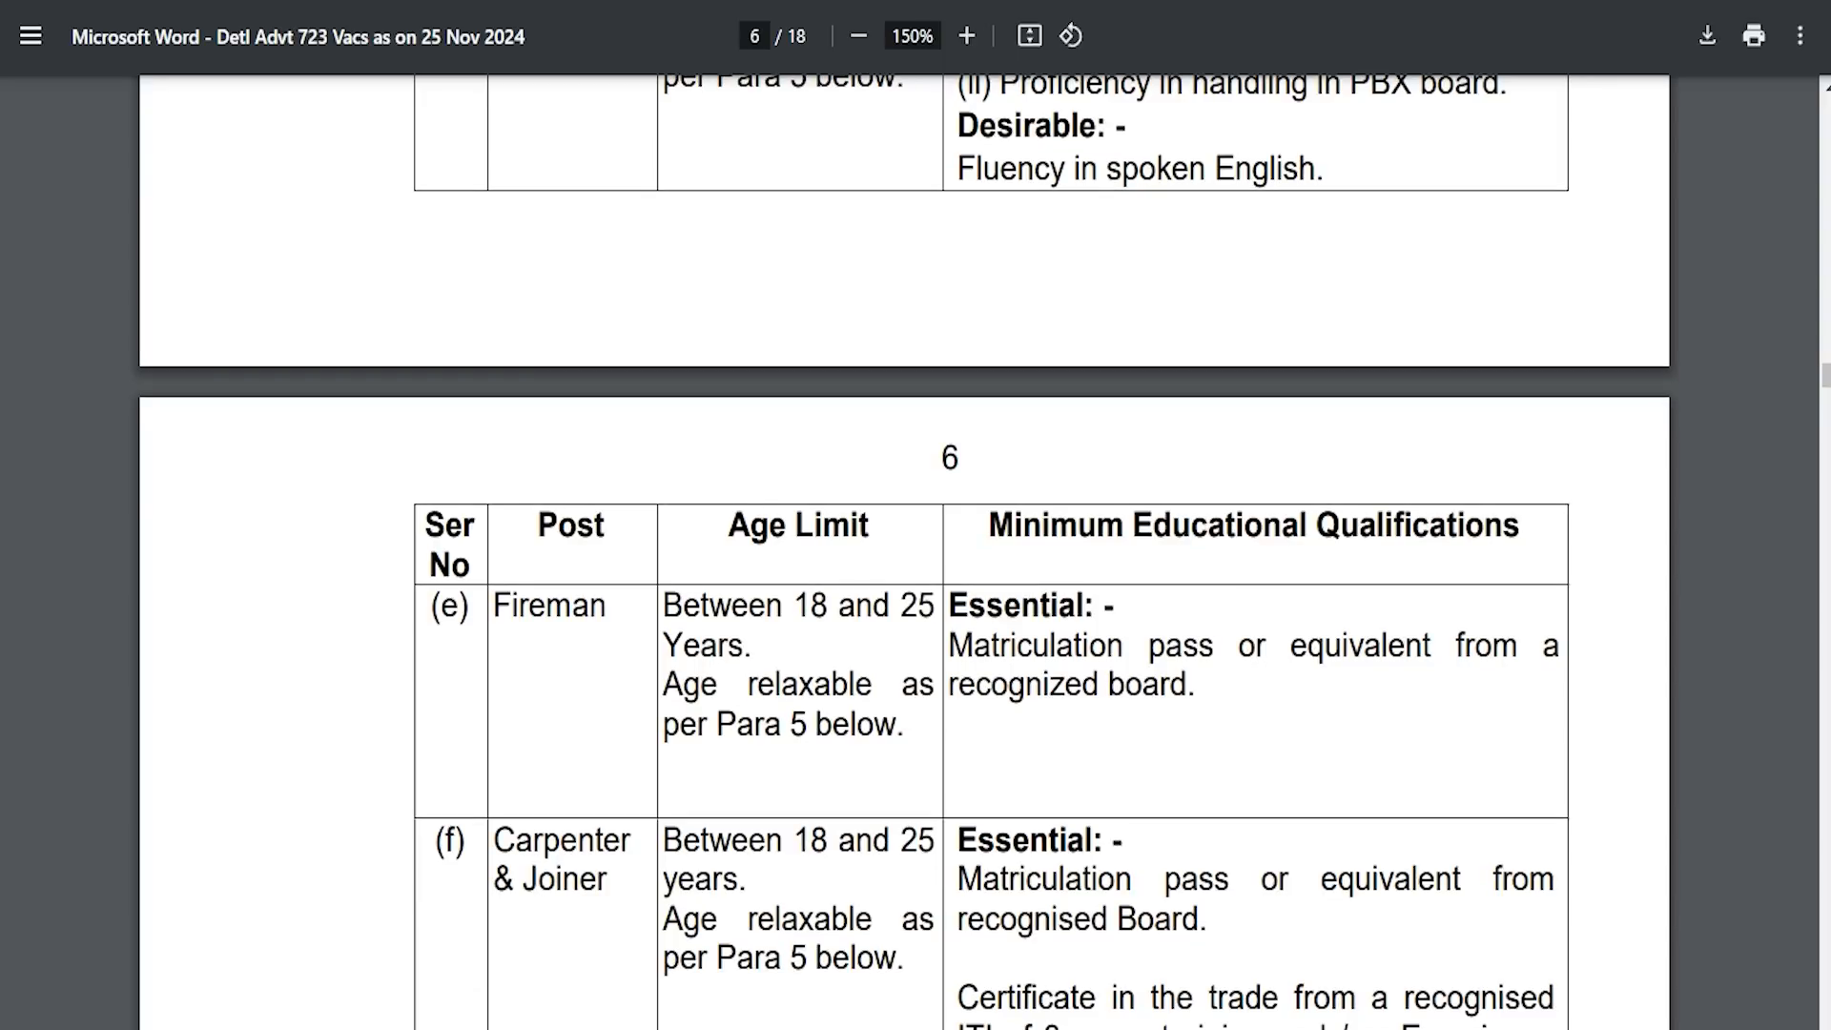
{"action": "left_click_drag", "start_coordinate": [492, 607], "coordinate": [572, 607]}
{"action": "left_click_drag", "start_coordinate": [969, 644], "coordinate": [1076, 645]}
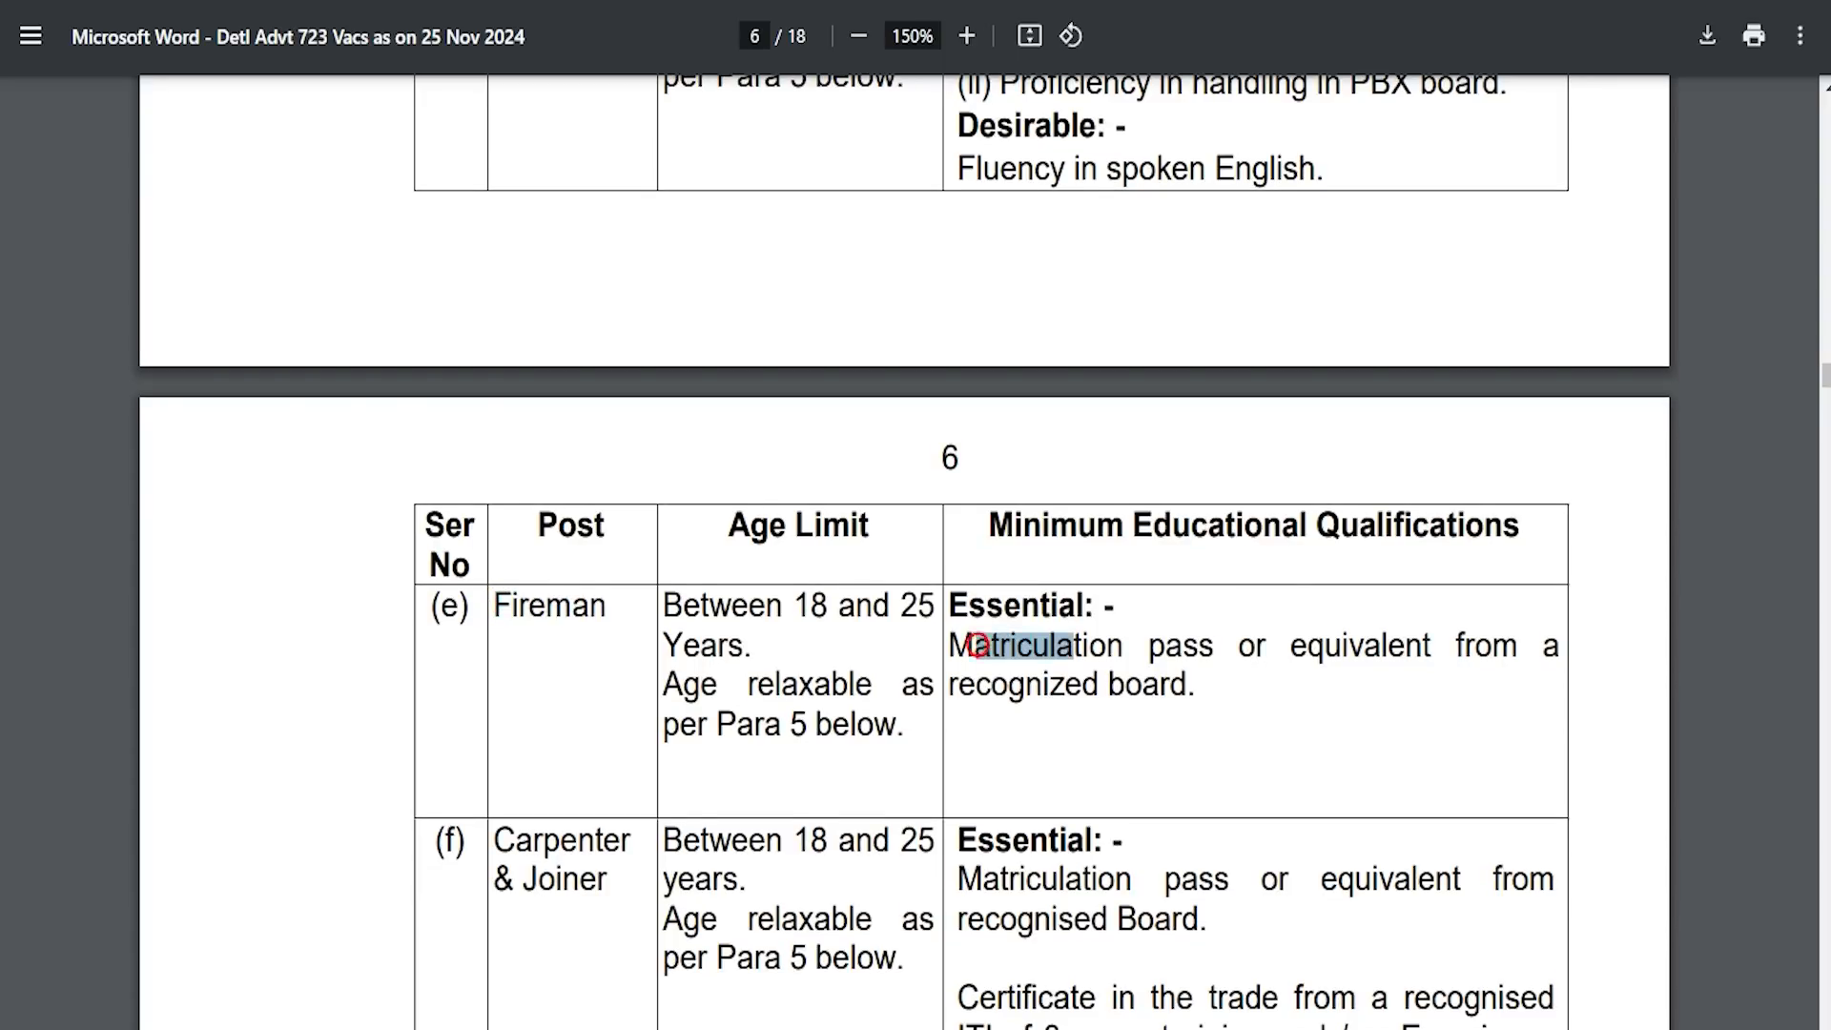
{"action": "scroll", "coordinate": [1076, 645], "scroll_direction": "down", "scroll_amount": 2}
Highlight the Carpenter & Joiner, Painter & Decorator and MTS rows, confirming Matriculation for Tradesman Mate.
{"action": "left_click_drag", "start_coordinate": [516, 554], "coordinate": [597, 592]}
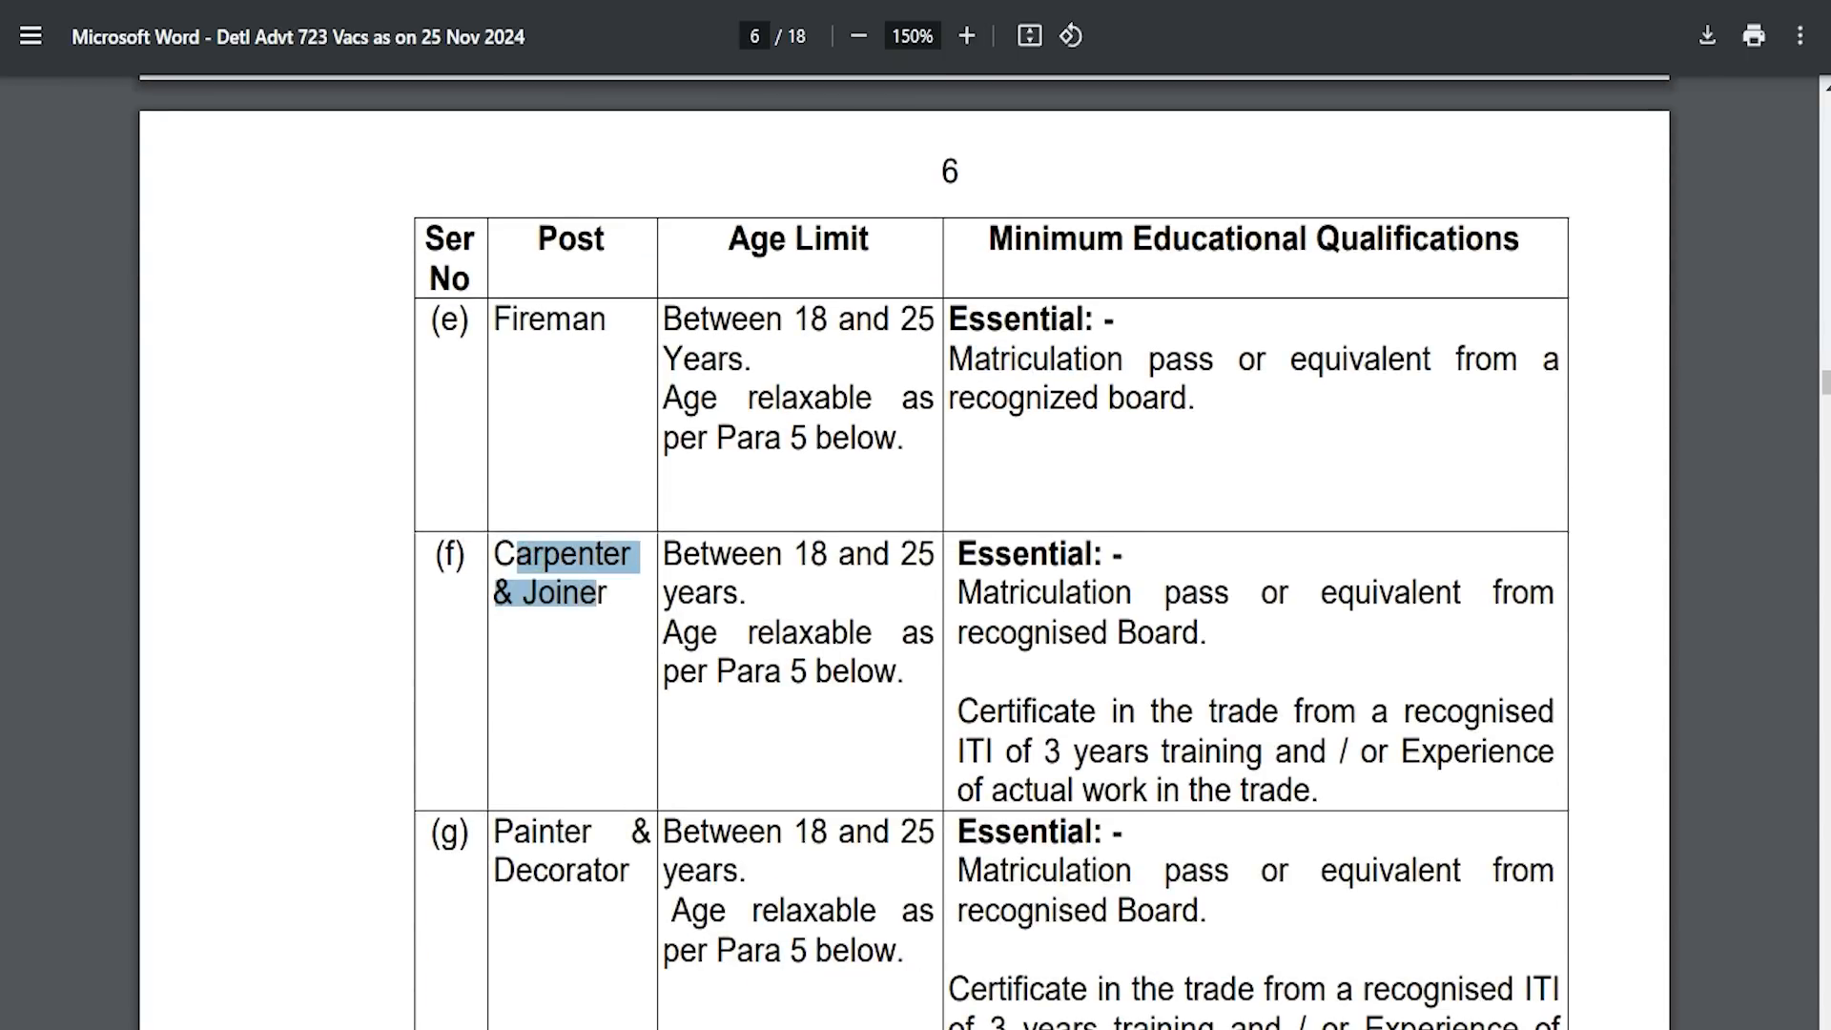
{"action": "left_click_drag", "start_coordinate": [957, 593], "coordinate": [1081, 592]}
{"action": "scroll", "coordinate": [1081, 592], "scroll_direction": "down", "scroll_amount": 3}
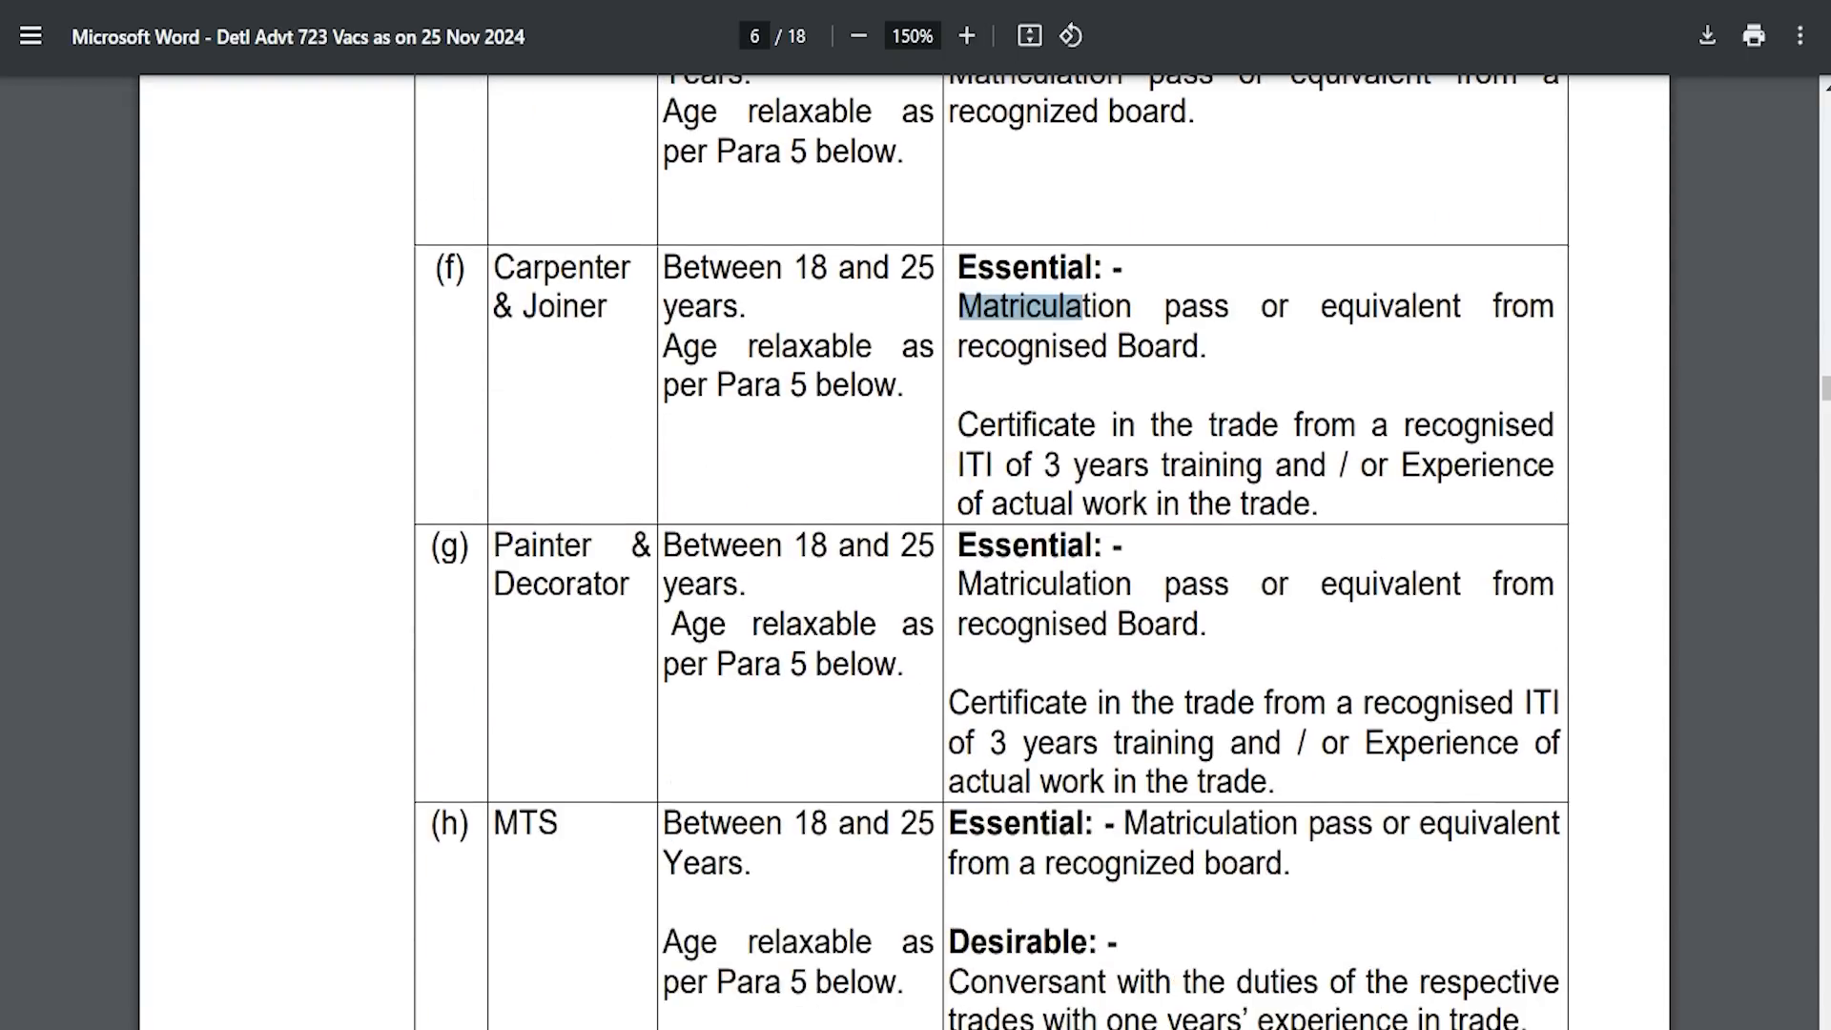
{"action": "scroll", "coordinate": [992, 552], "scroll_direction": "down", "scroll_amount": 4}
{"action": "scroll", "coordinate": [991, 553], "scroll_direction": "up", "scroll_amount": 3}
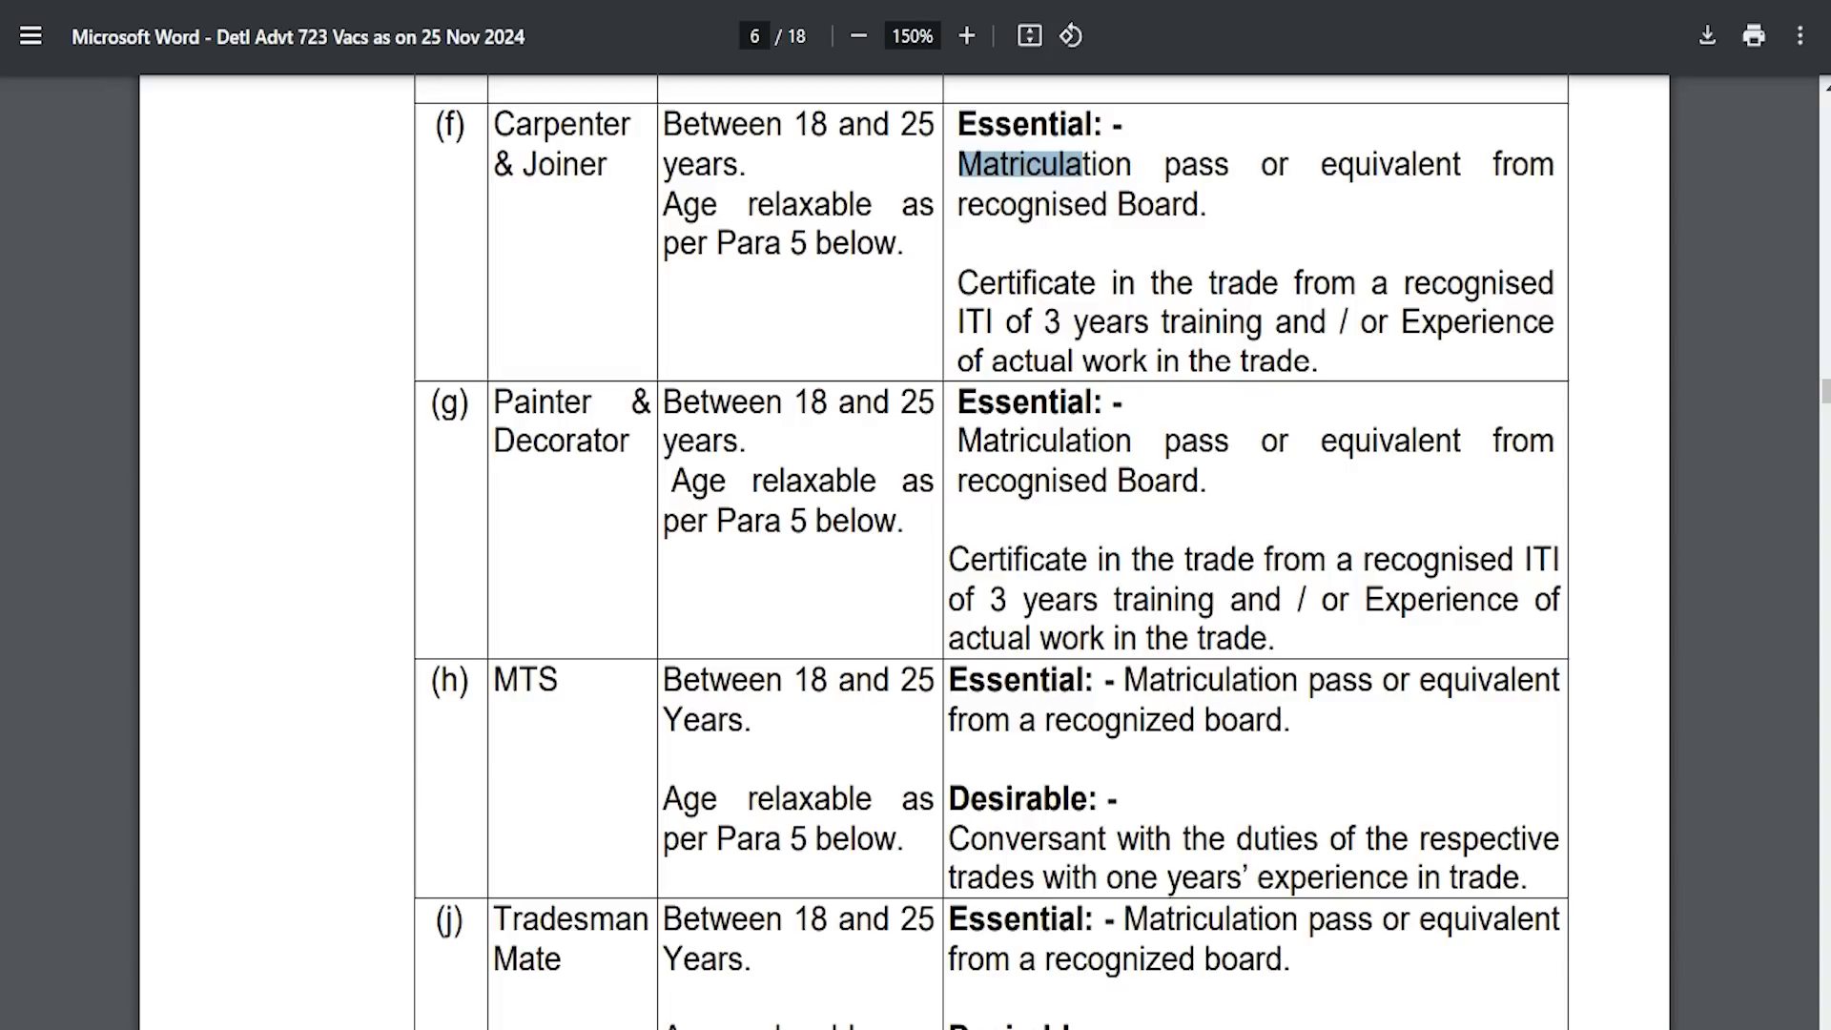
{"action": "mouse_move", "coordinate": [495, 405]}
{"action": "left_mouse_down"}
{"action": "mouse_move", "coordinate": [580, 405]}
{"action": "mouse_move", "coordinate": [594, 444]}
{"action": "left_mouse_up"}
{"action": "left_click_drag", "start_coordinate": [958, 444], "coordinate": [1096, 444]}
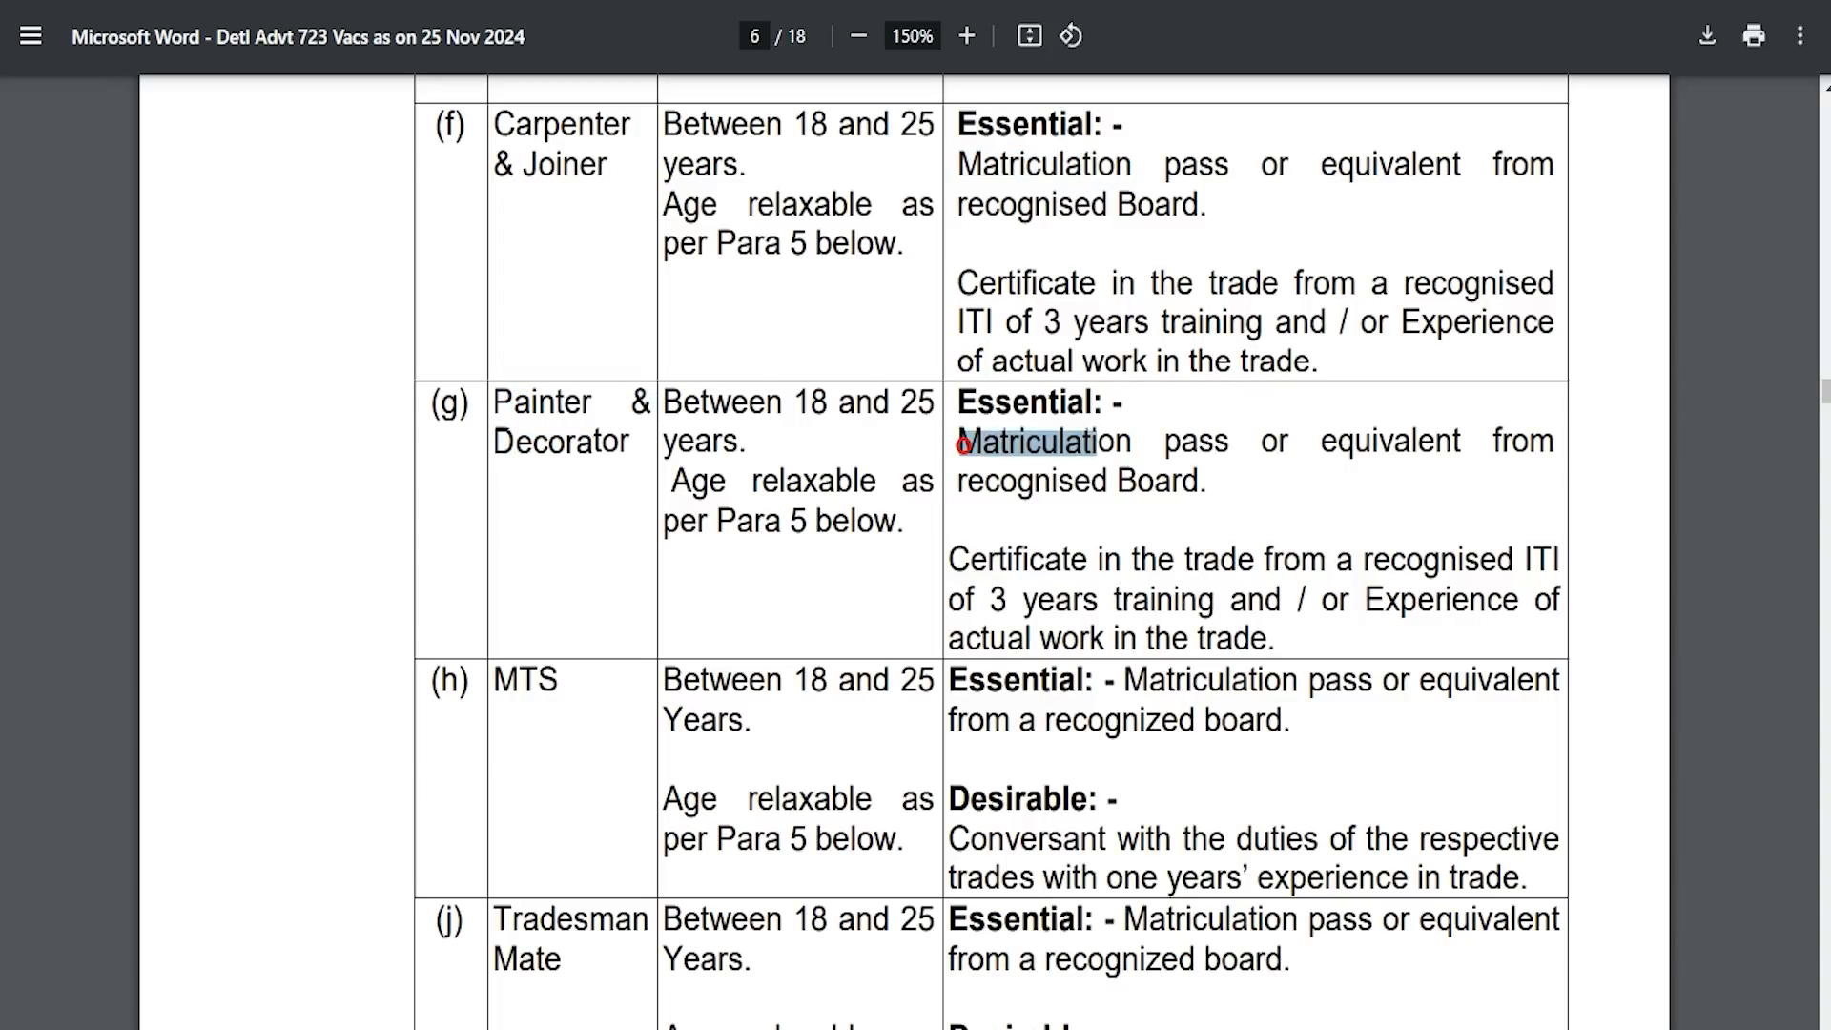
{"action": "left_click_drag", "start_coordinate": [495, 680], "coordinate": [558, 680]}
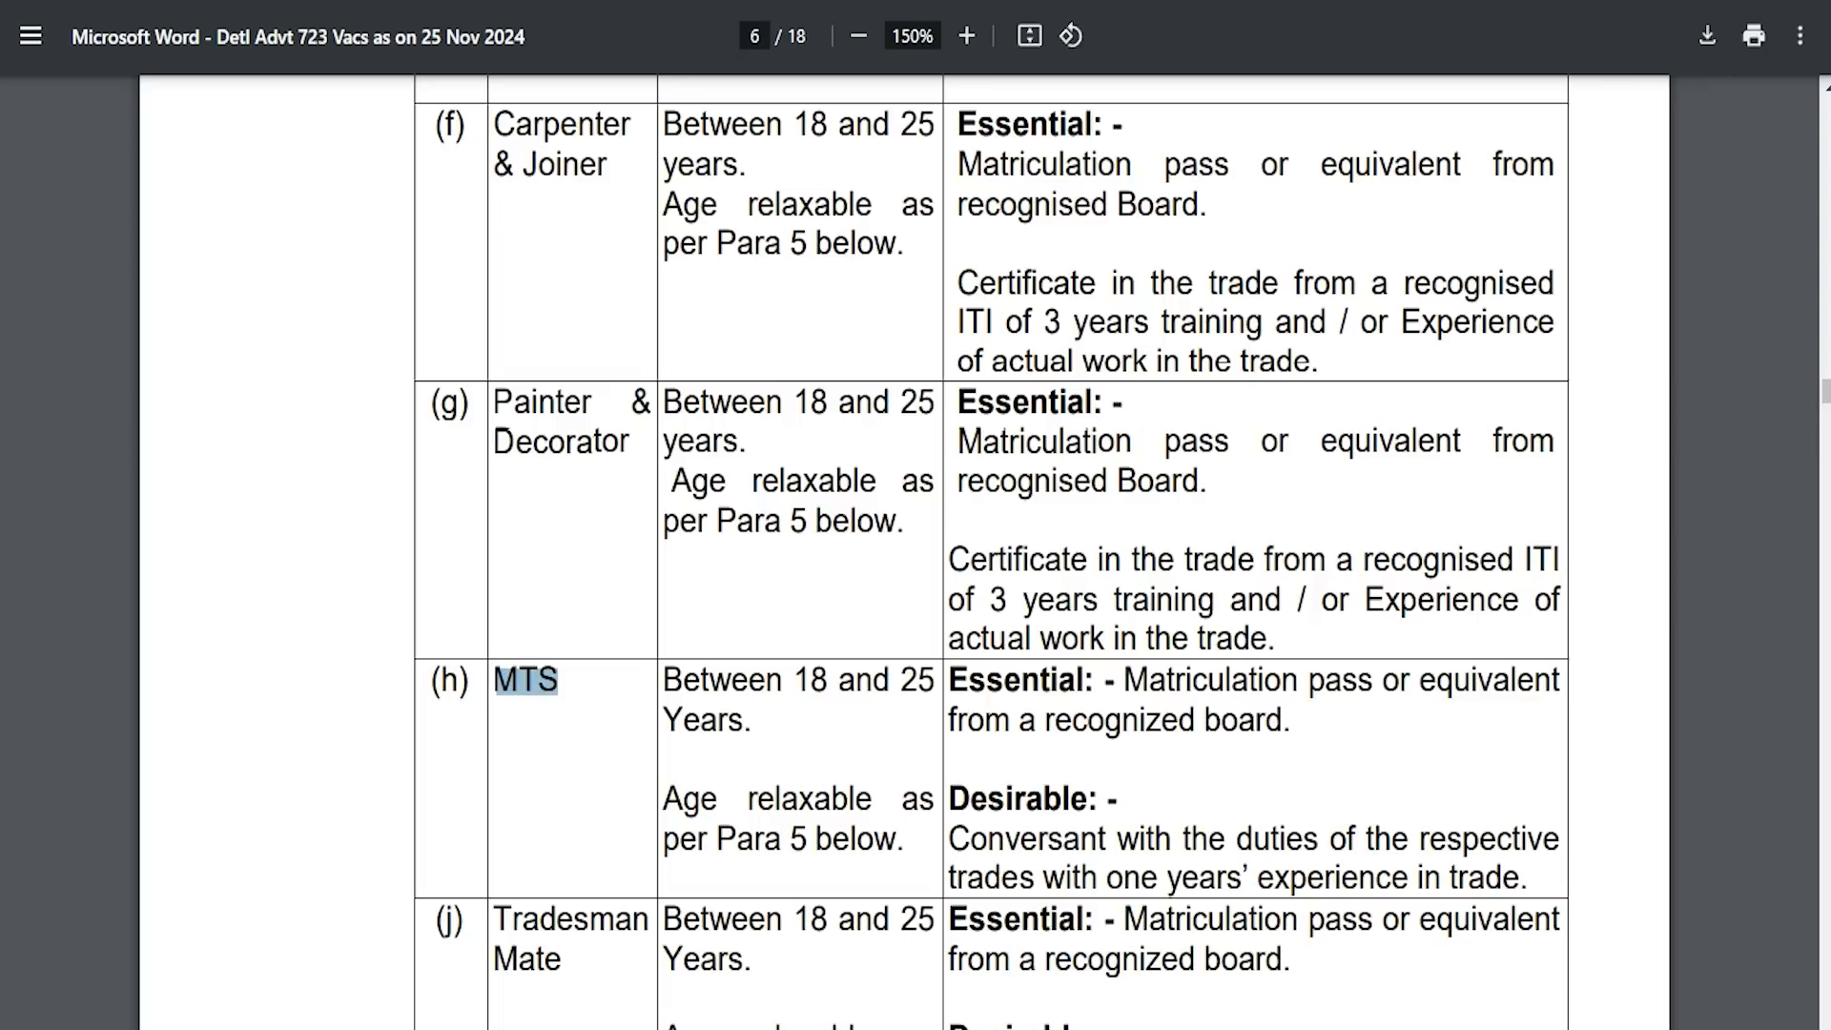
{"action": "left_click_drag", "start_coordinate": [495, 918], "coordinate": [570, 958]}
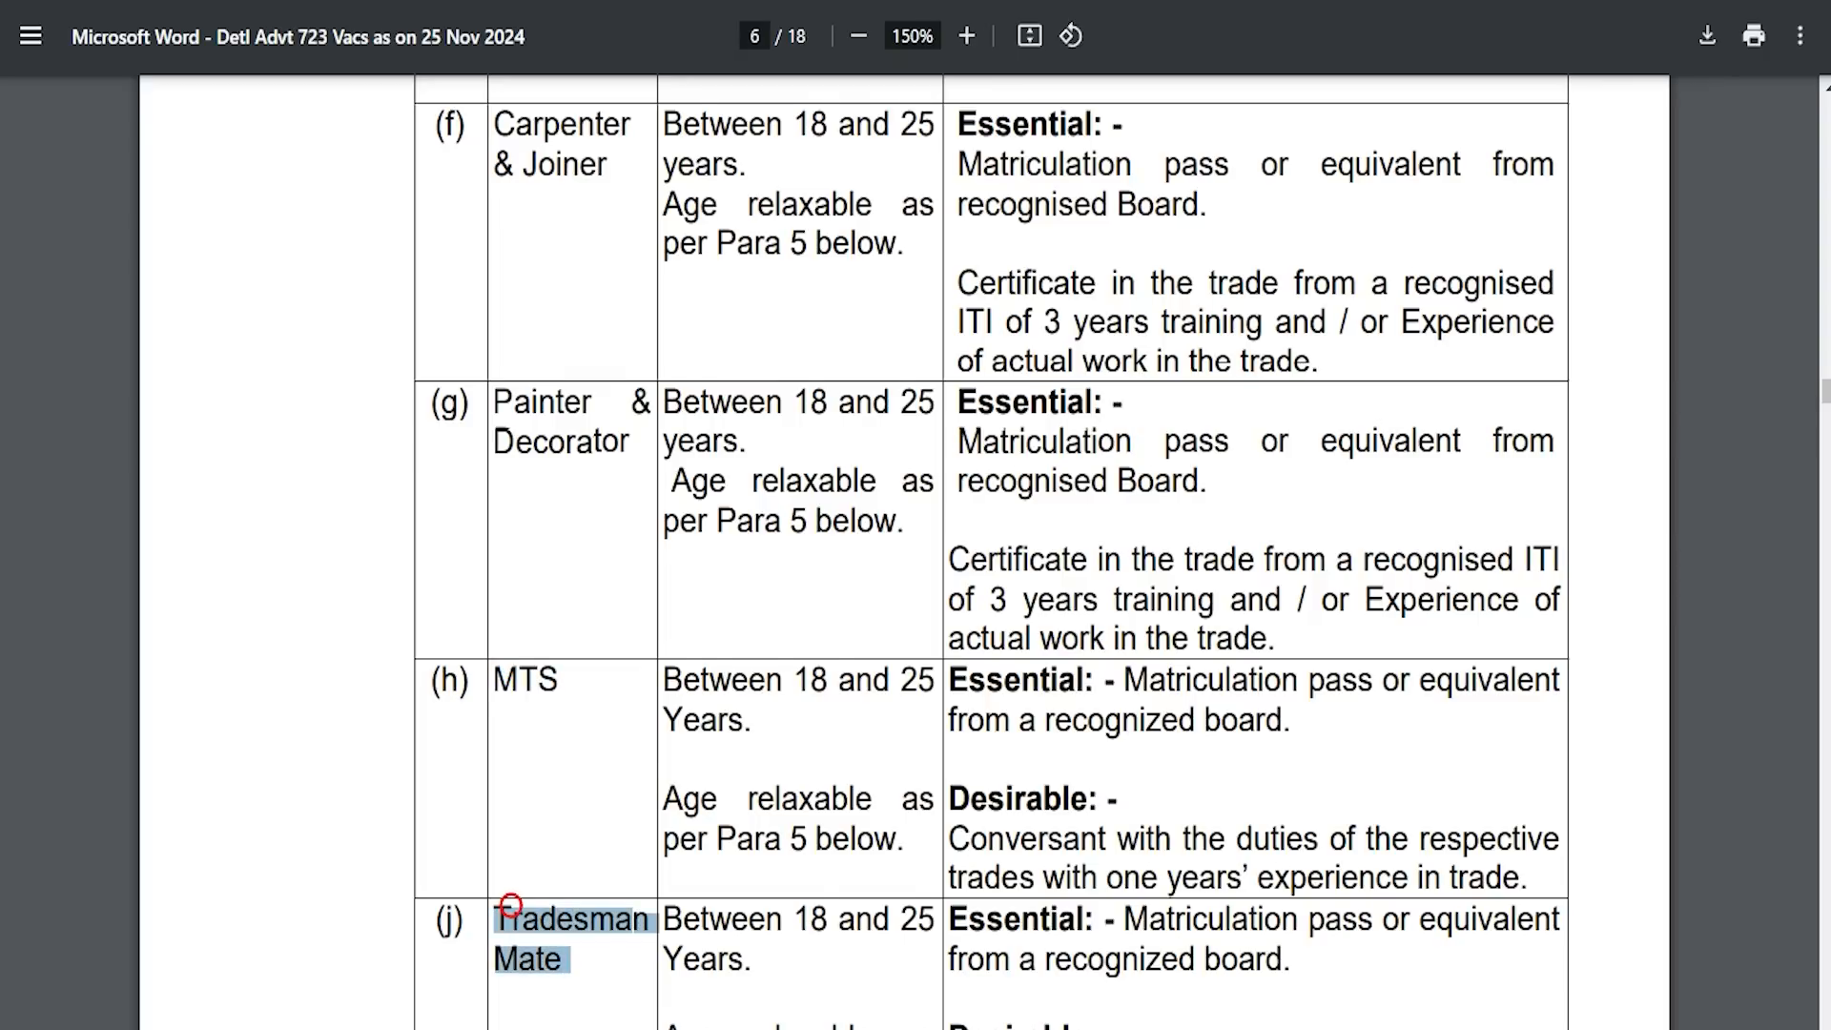
{"action": "scroll", "coordinate": [570, 958], "scroll_direction": "down", "scroll_amount": 1}
{"action": "left_click_drag", "start_coordinate": [1125, 775], "coordinate": [1188, 775]}
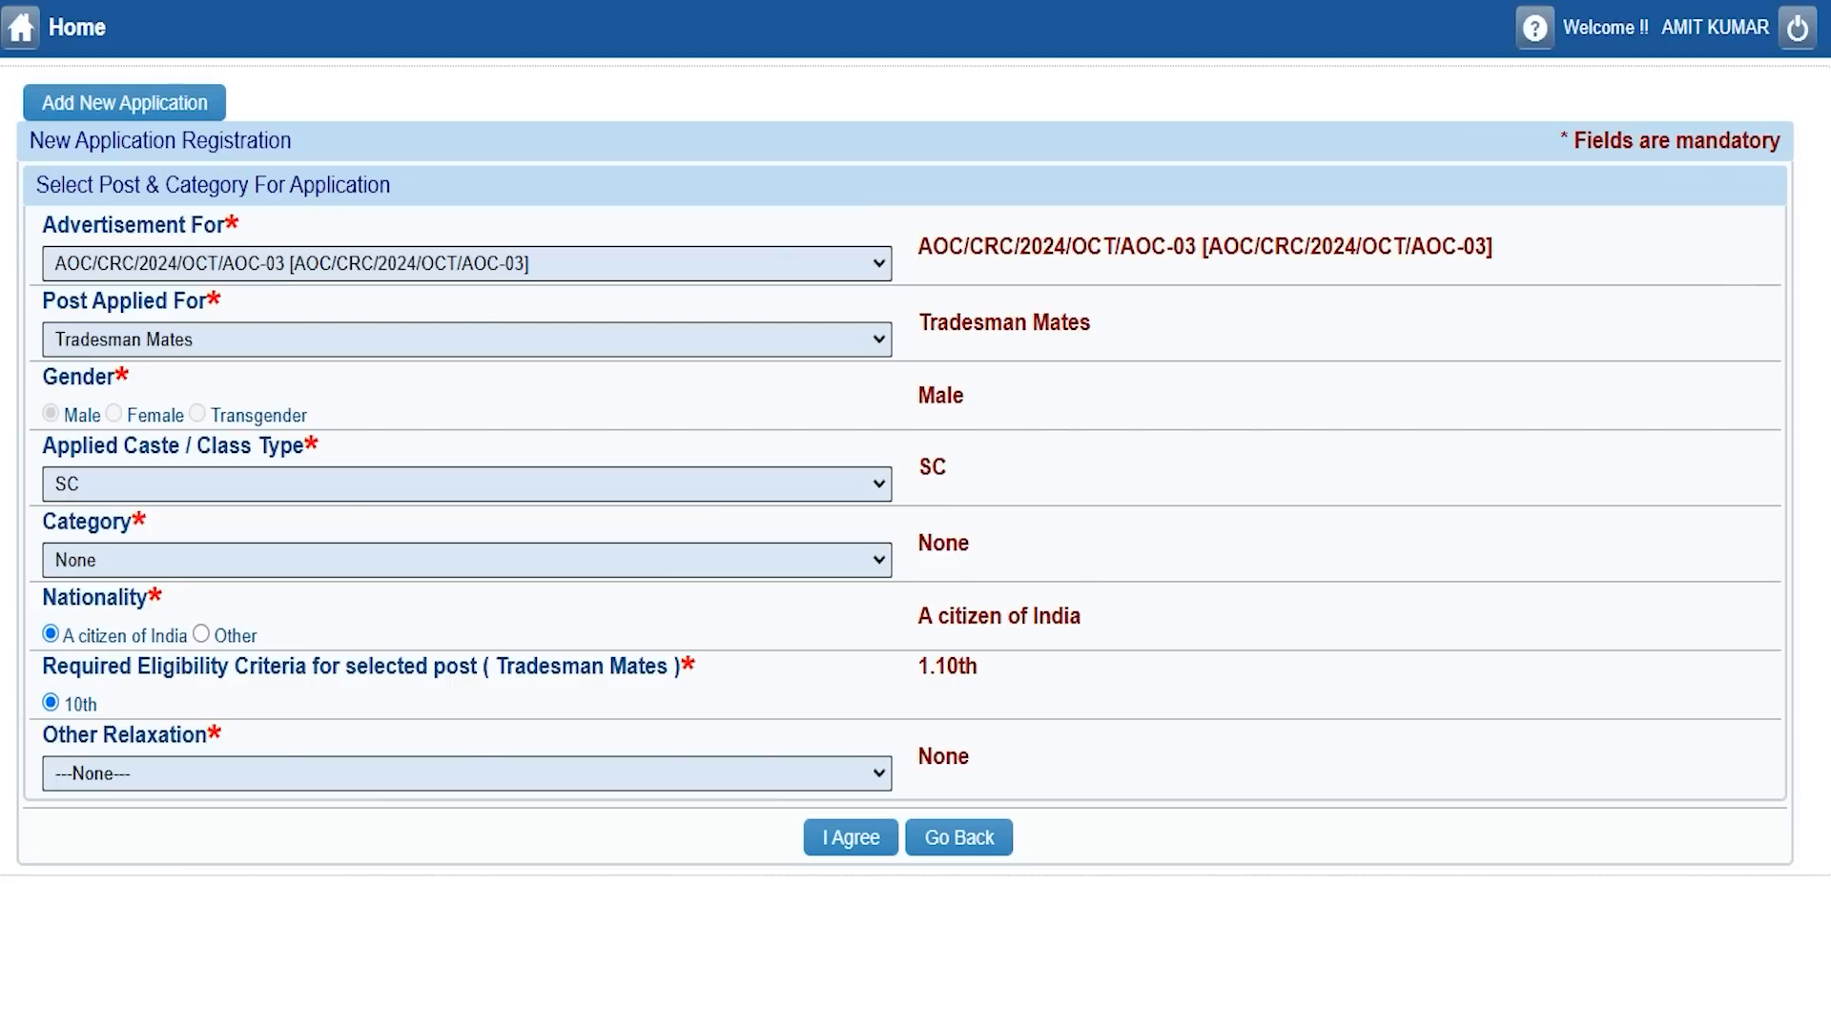
Set Other Relaxation back to None, accept with I Agree, and confirm New Application.
{"action": "left_click", "coordinate": [134, 773]}
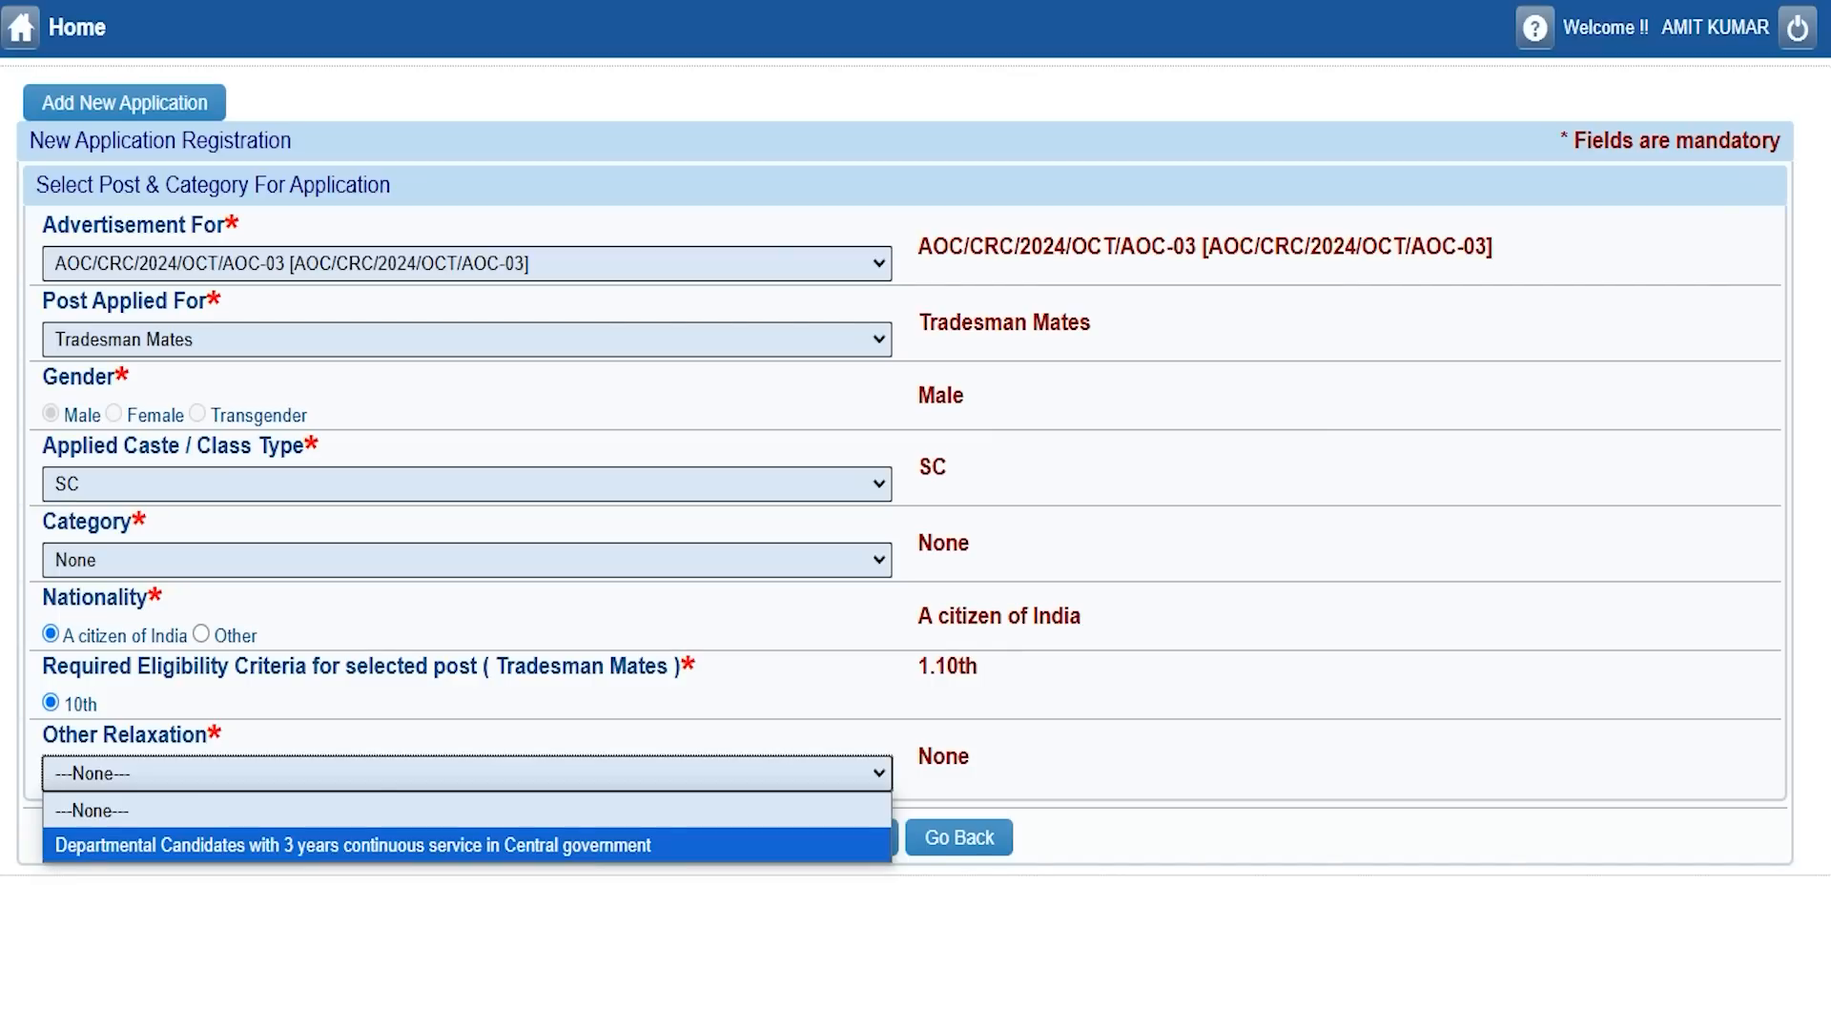
{"action": "left_click", "coordinate": [449, 844]}
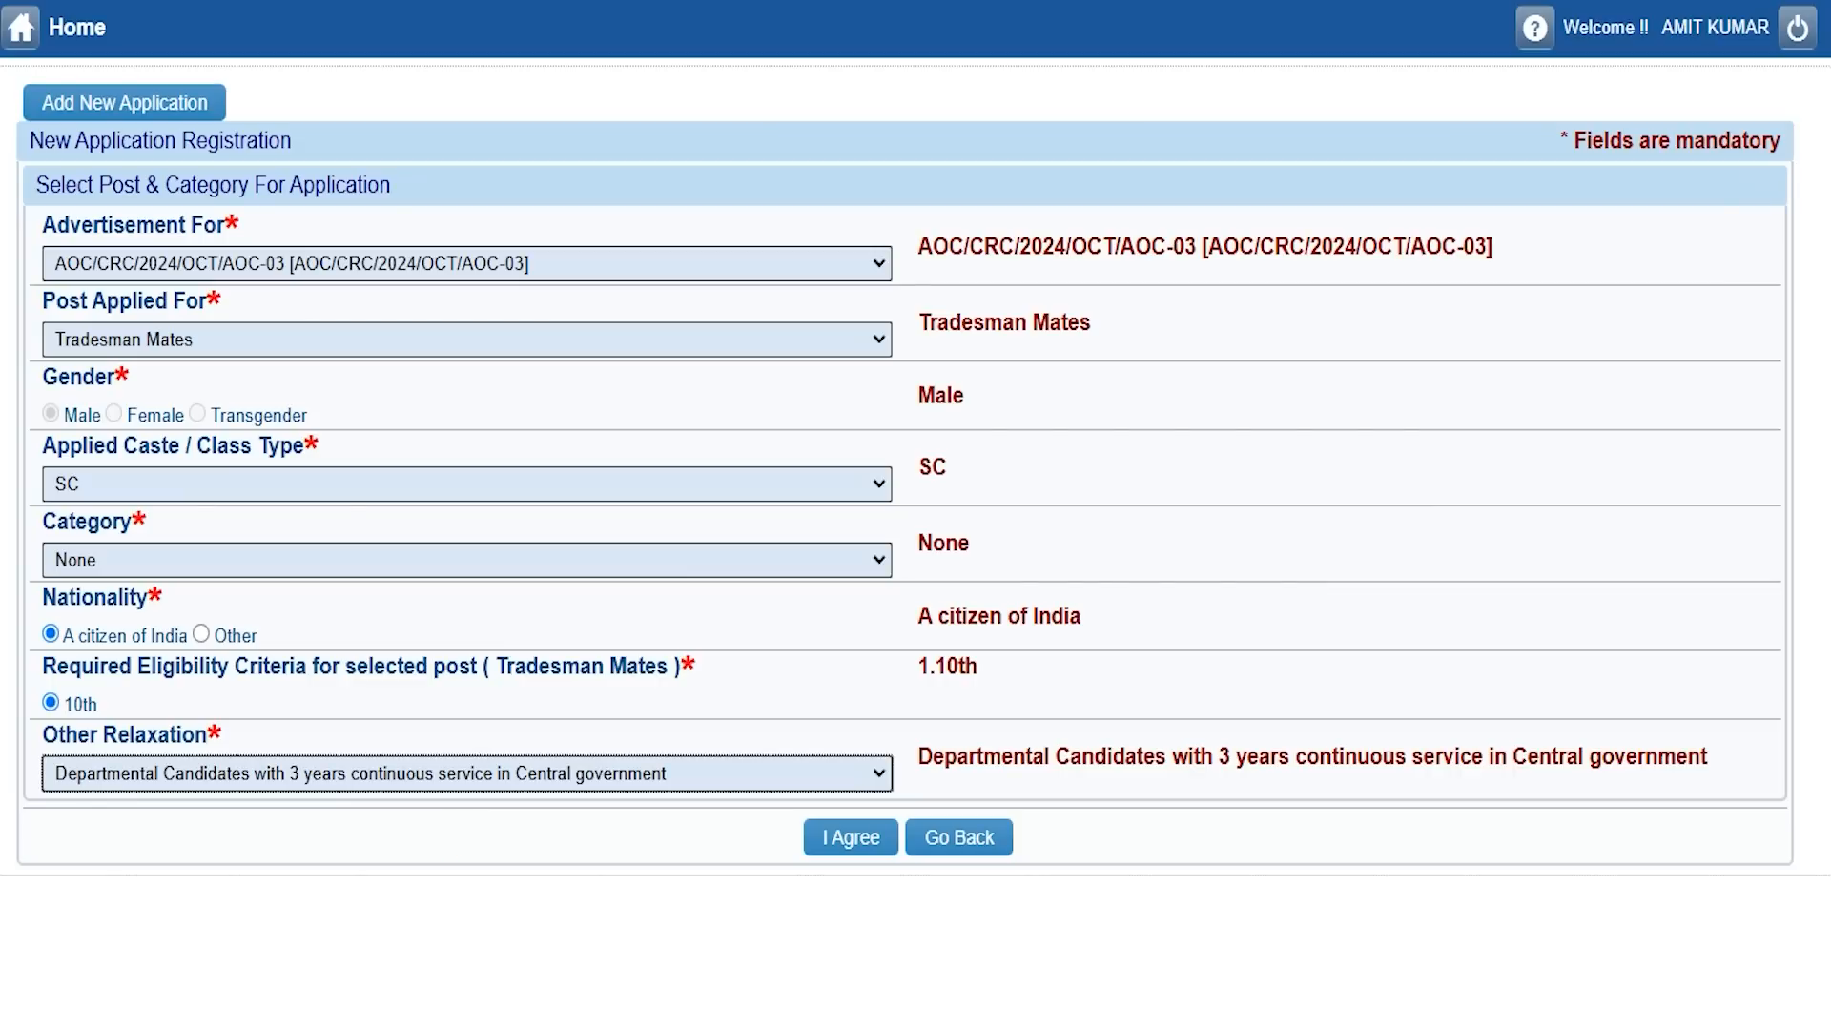
{"action": "left_click", "coordinate": [572, 772]}
{"action": "left_click", "coordinate": [125, 803]}
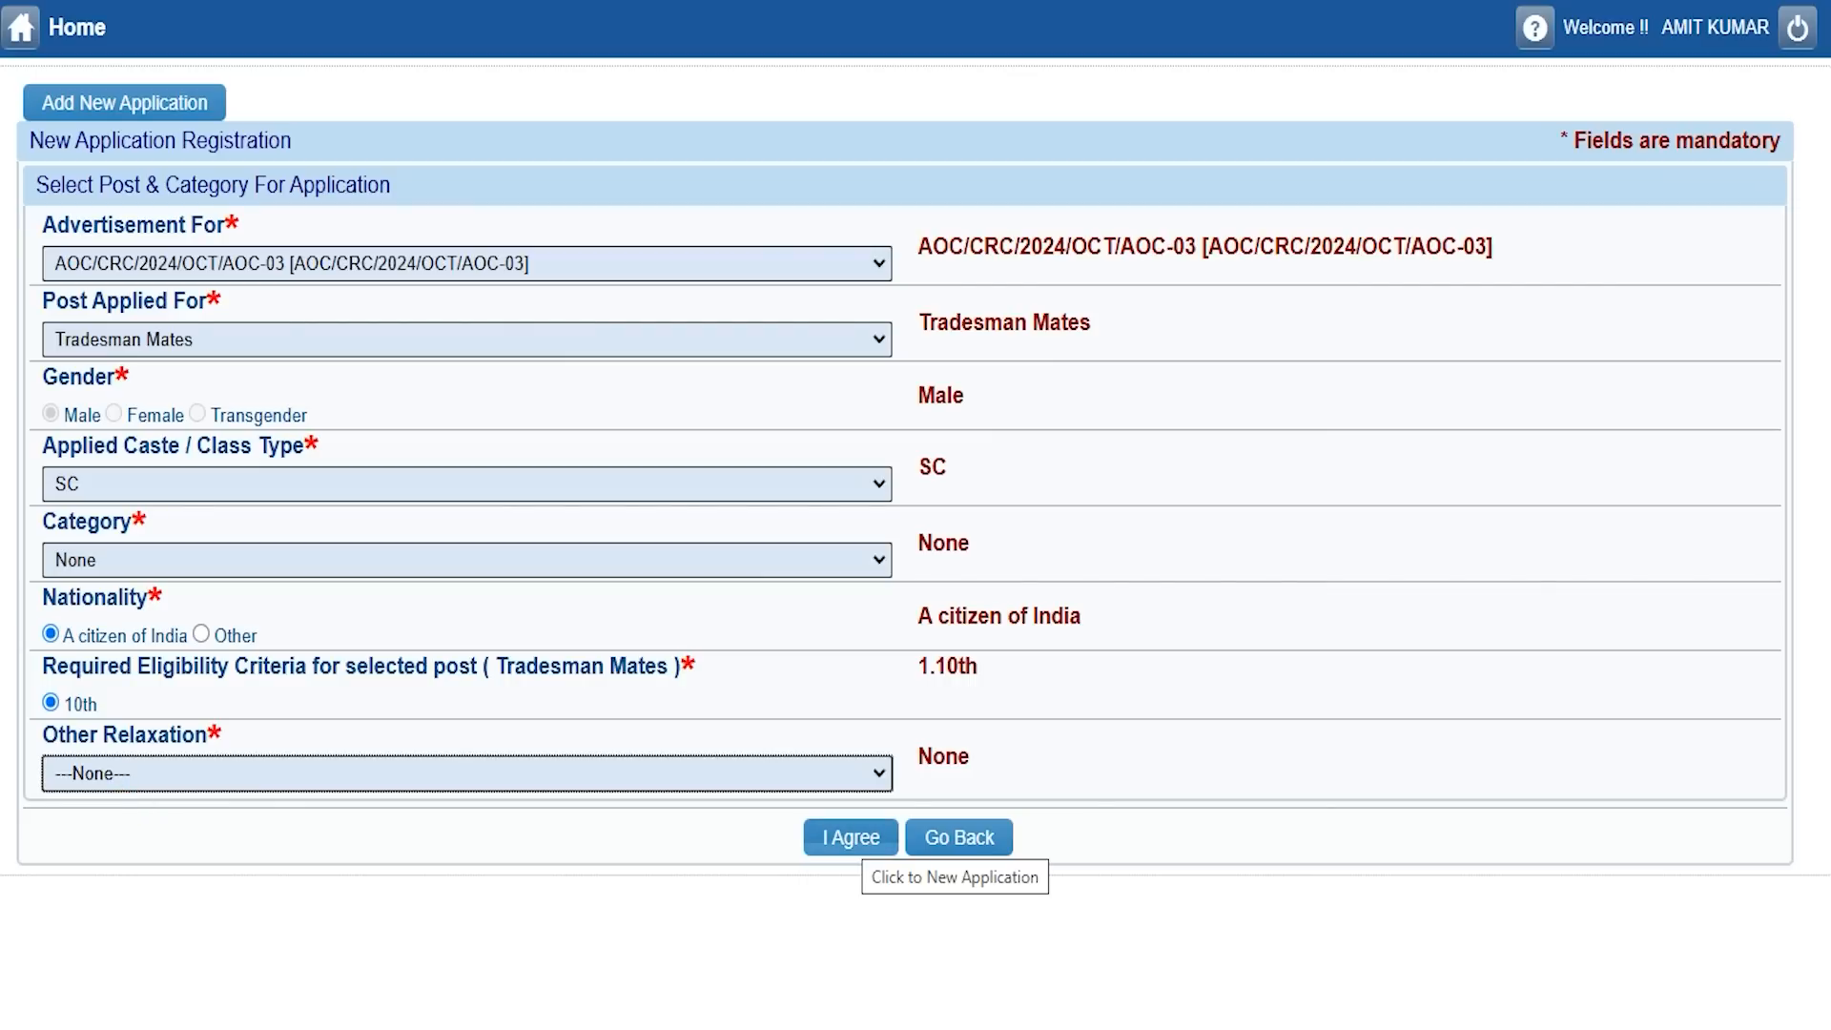
{"action": "left_click", "coordinate": [853, 838]}
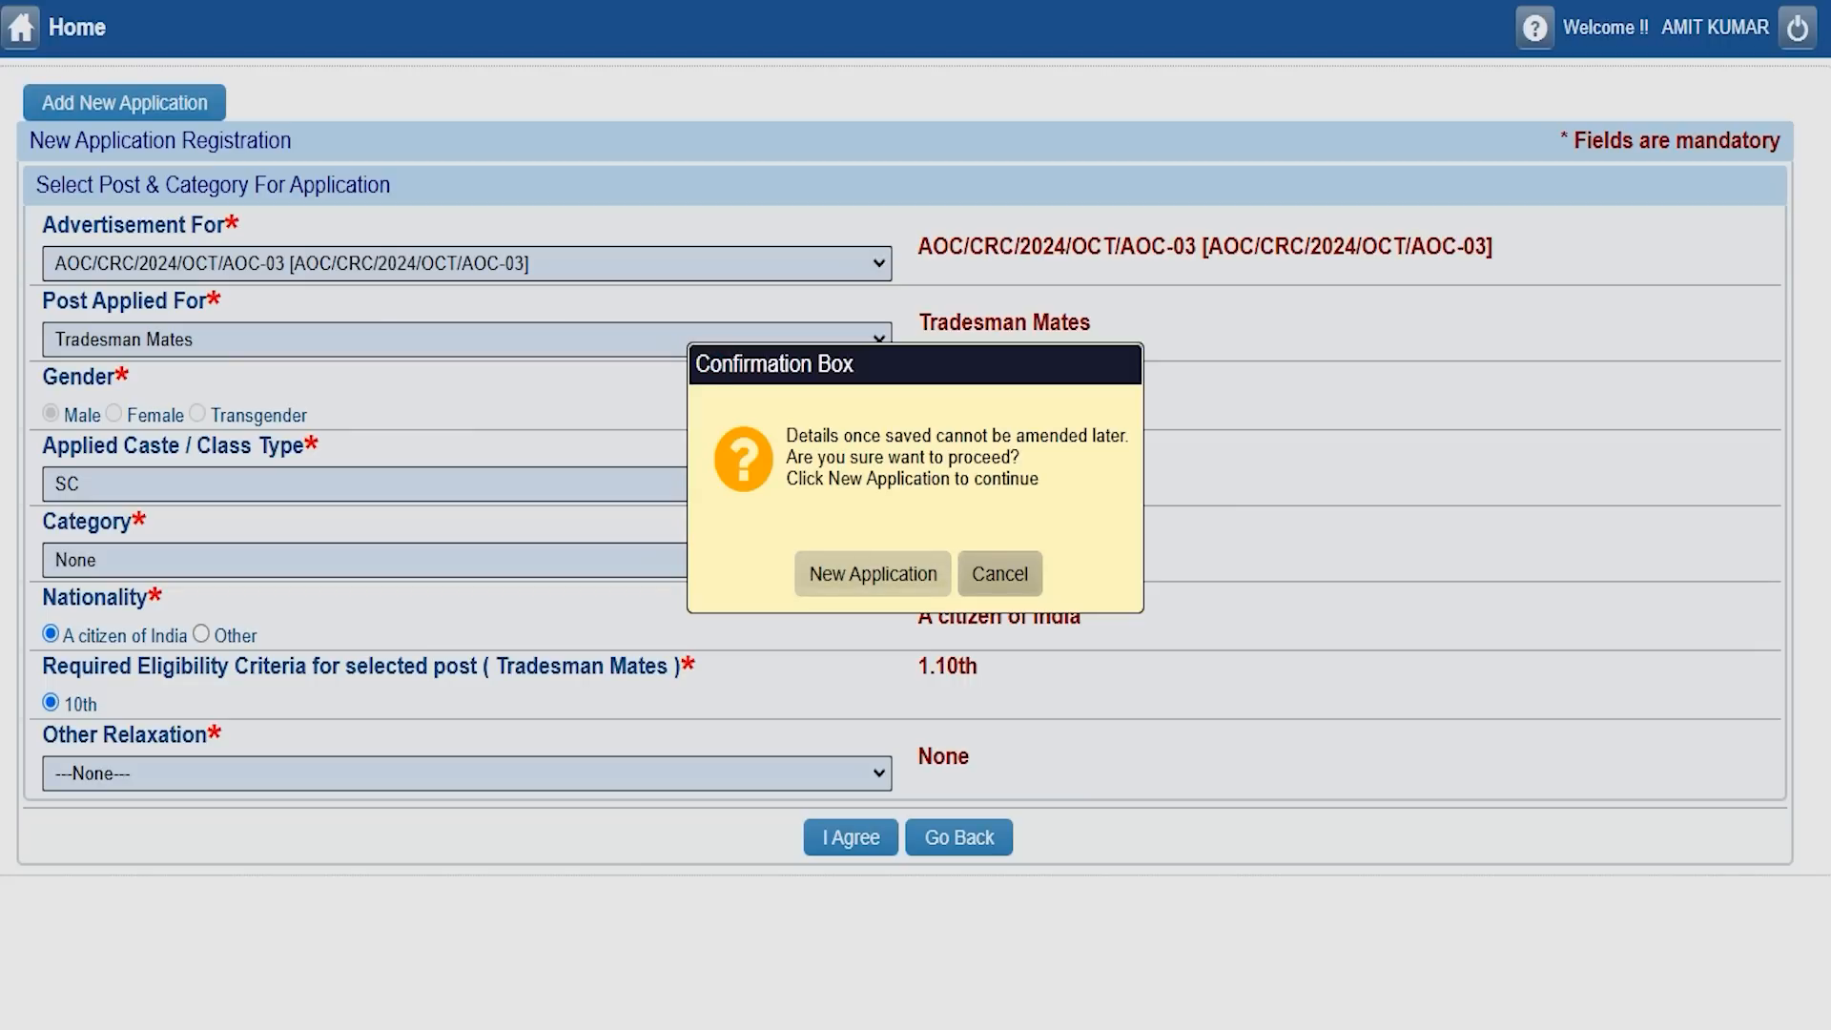
{"action": "left_click", "coordinate": [873, 574]}
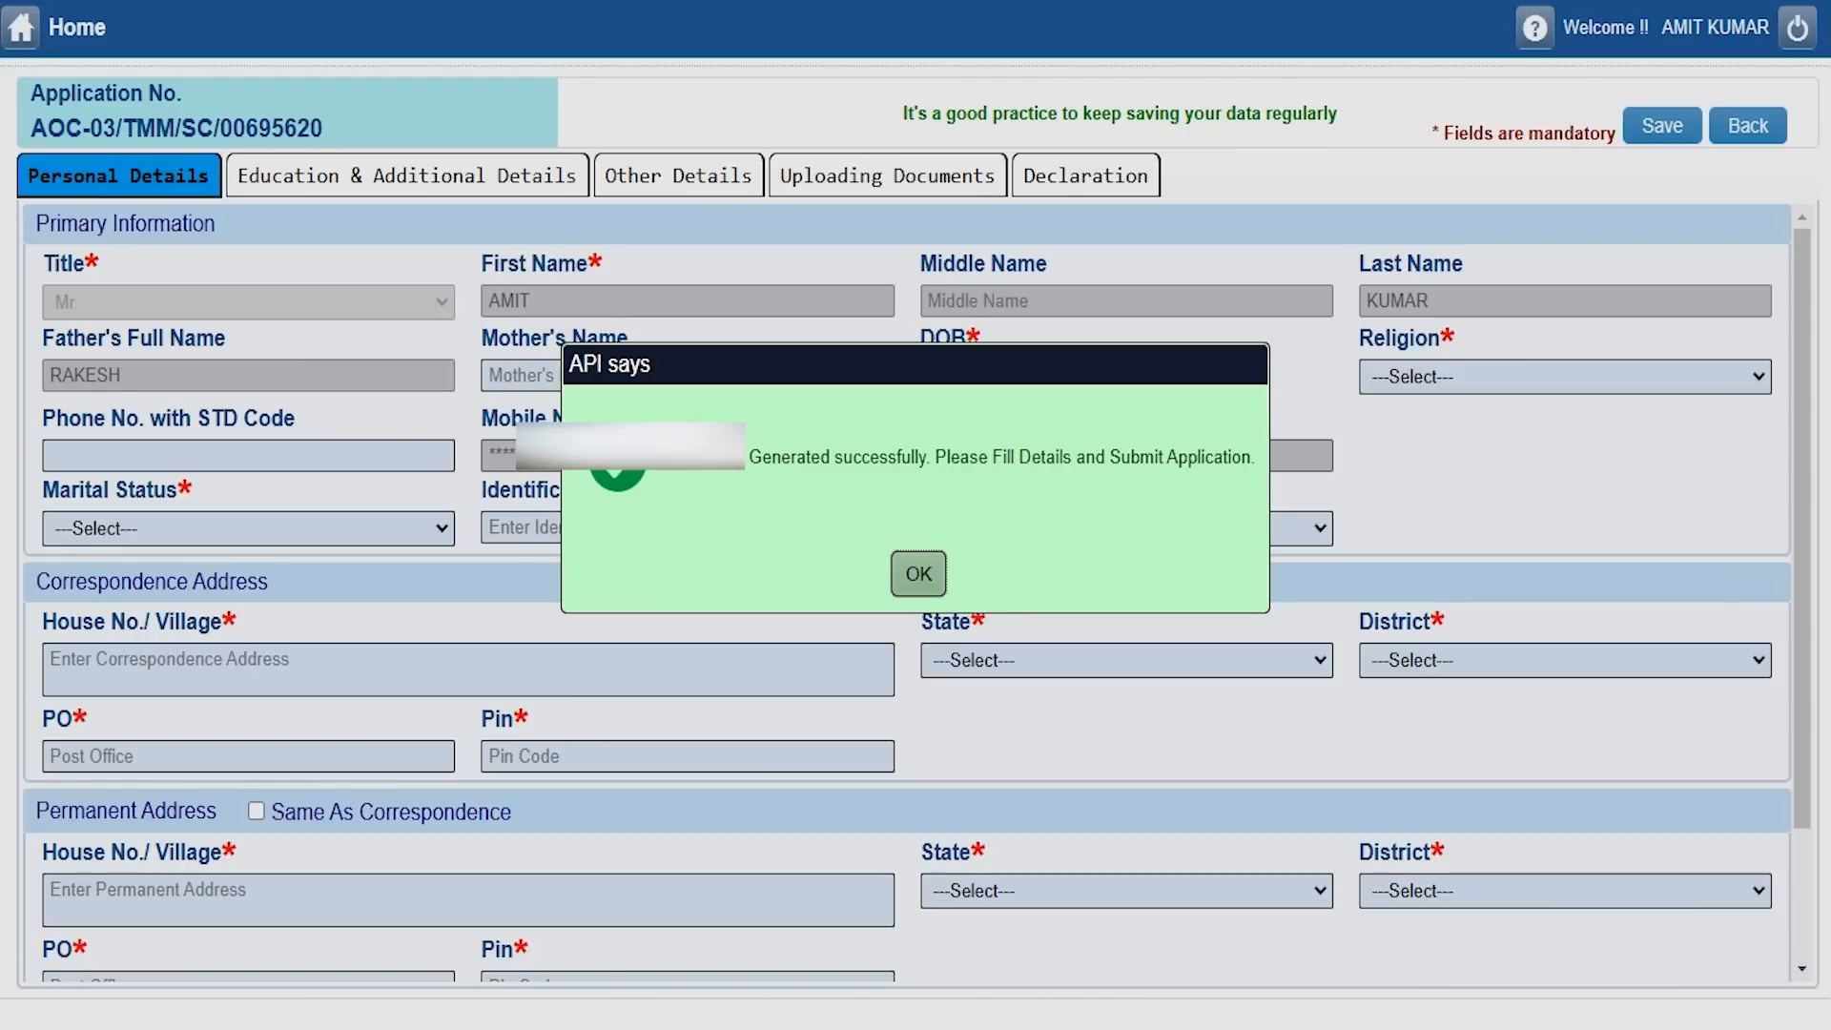
Dismiss the application-generated message and set religion HINDU and marital status Single.
{"action": "left_click", "coordinate": [918, 573]}
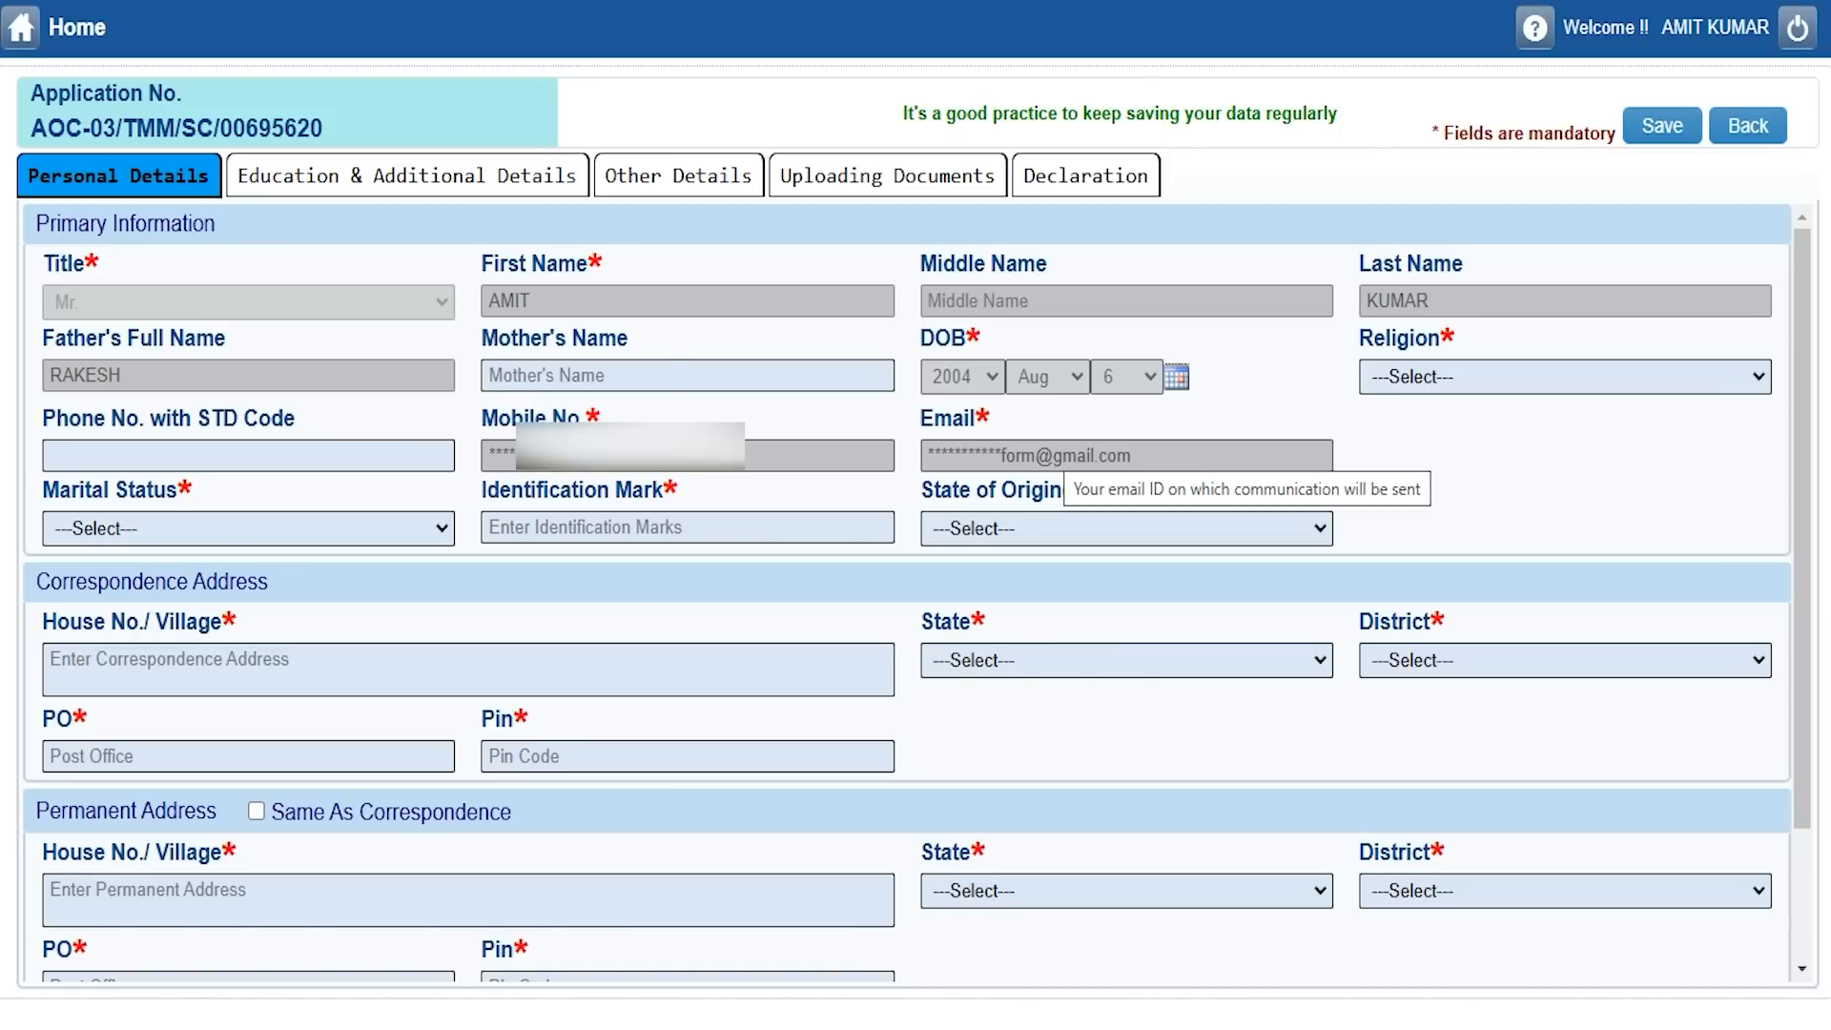
{"action": "left_click", "coordinate": [1488, 381]}
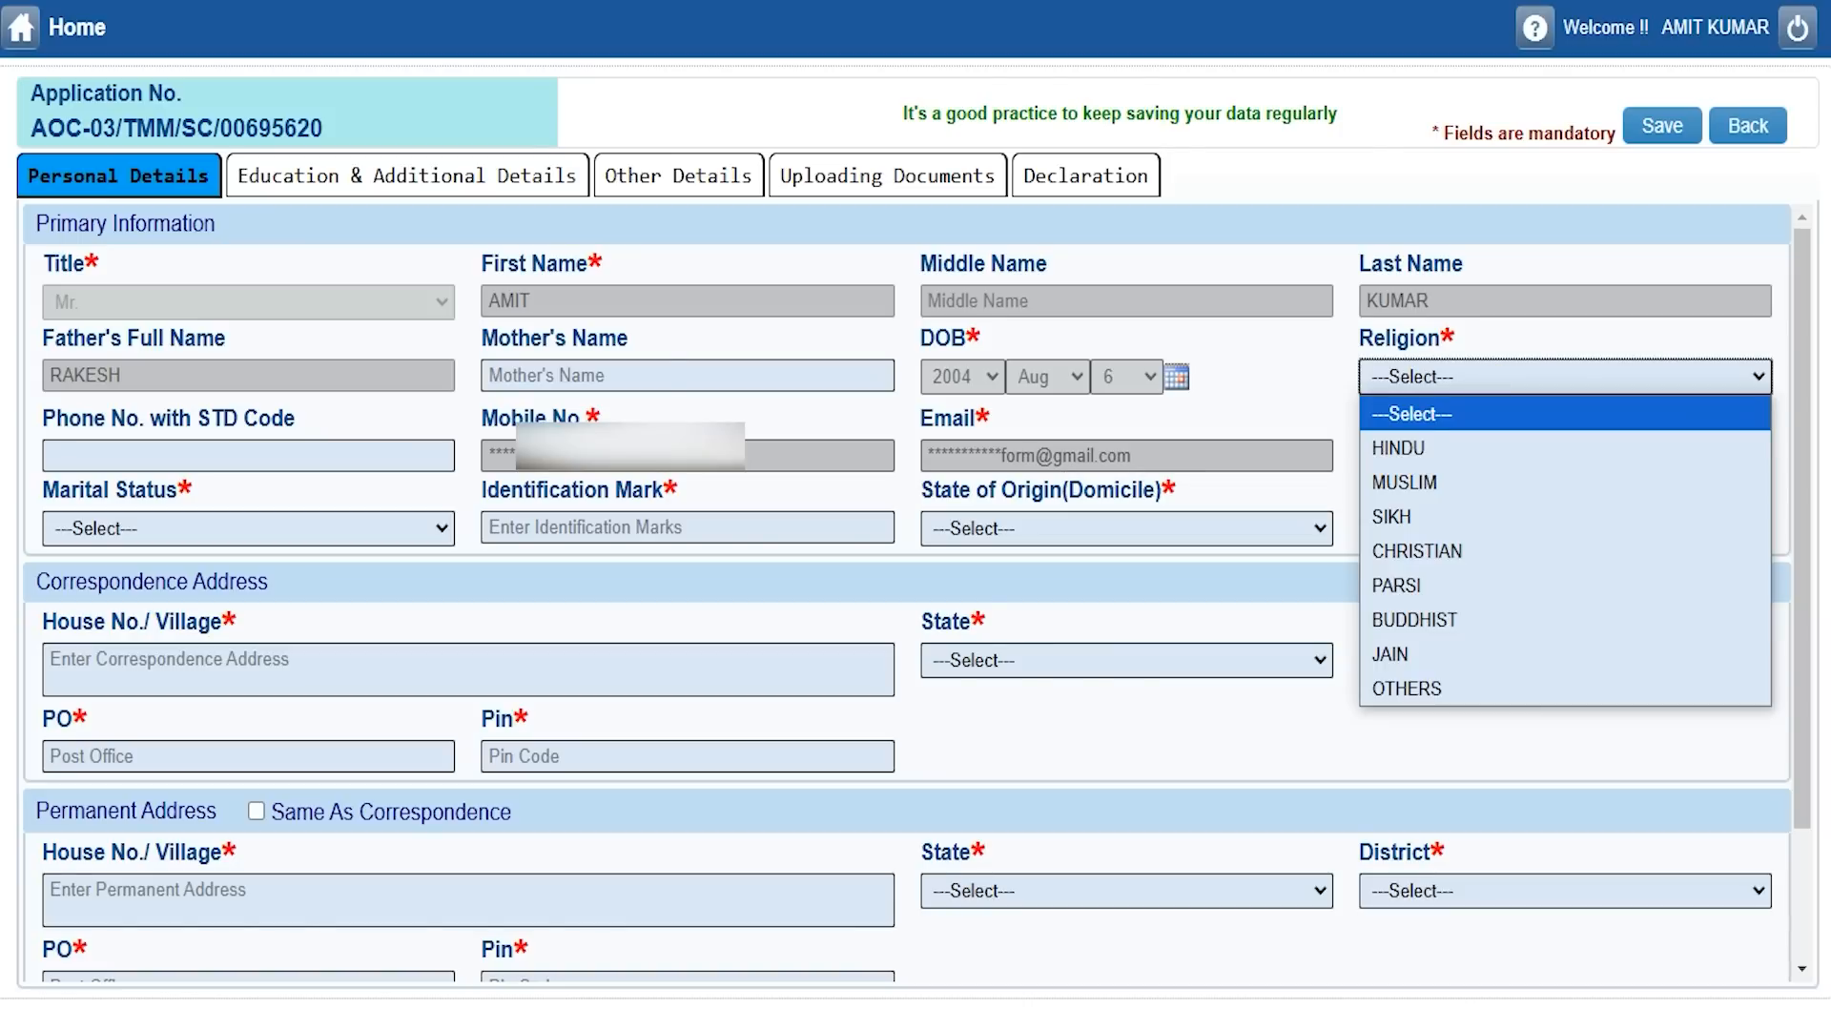
{"action": "left_click", "coordinate": [1438, 454]}
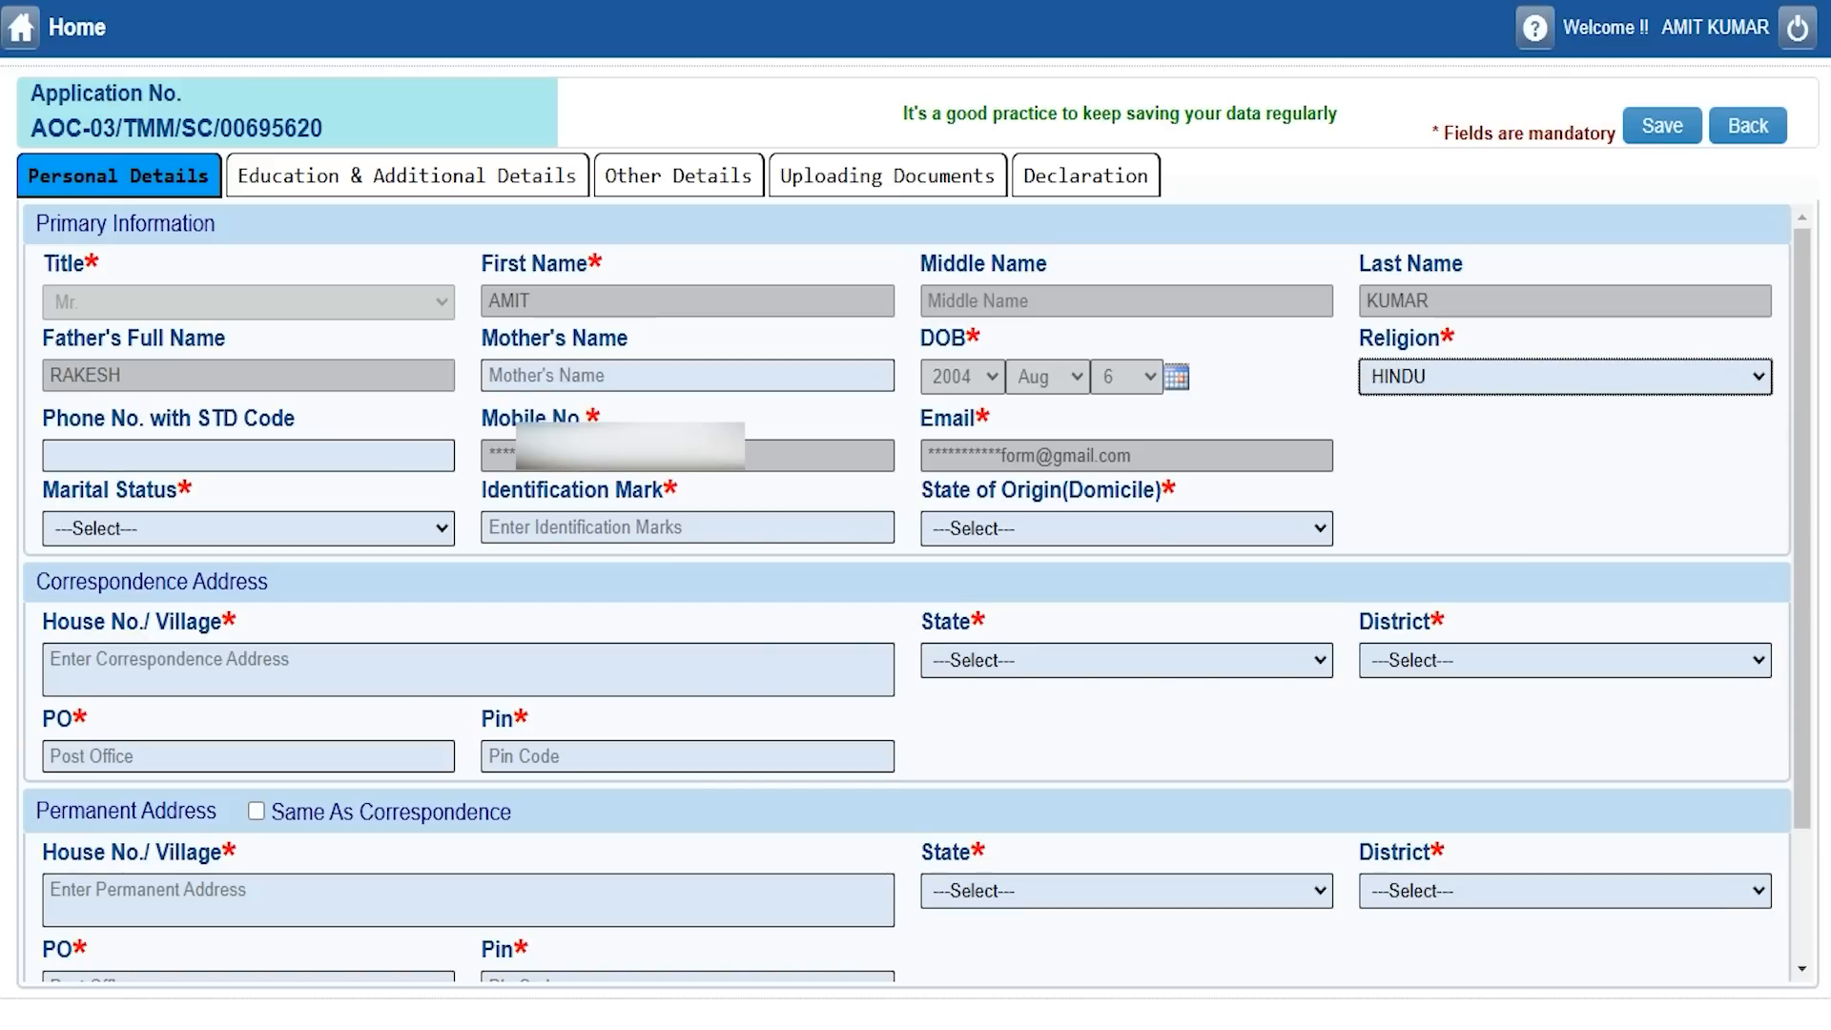
{"action": "left_click", "coordinate": [150, 528]}
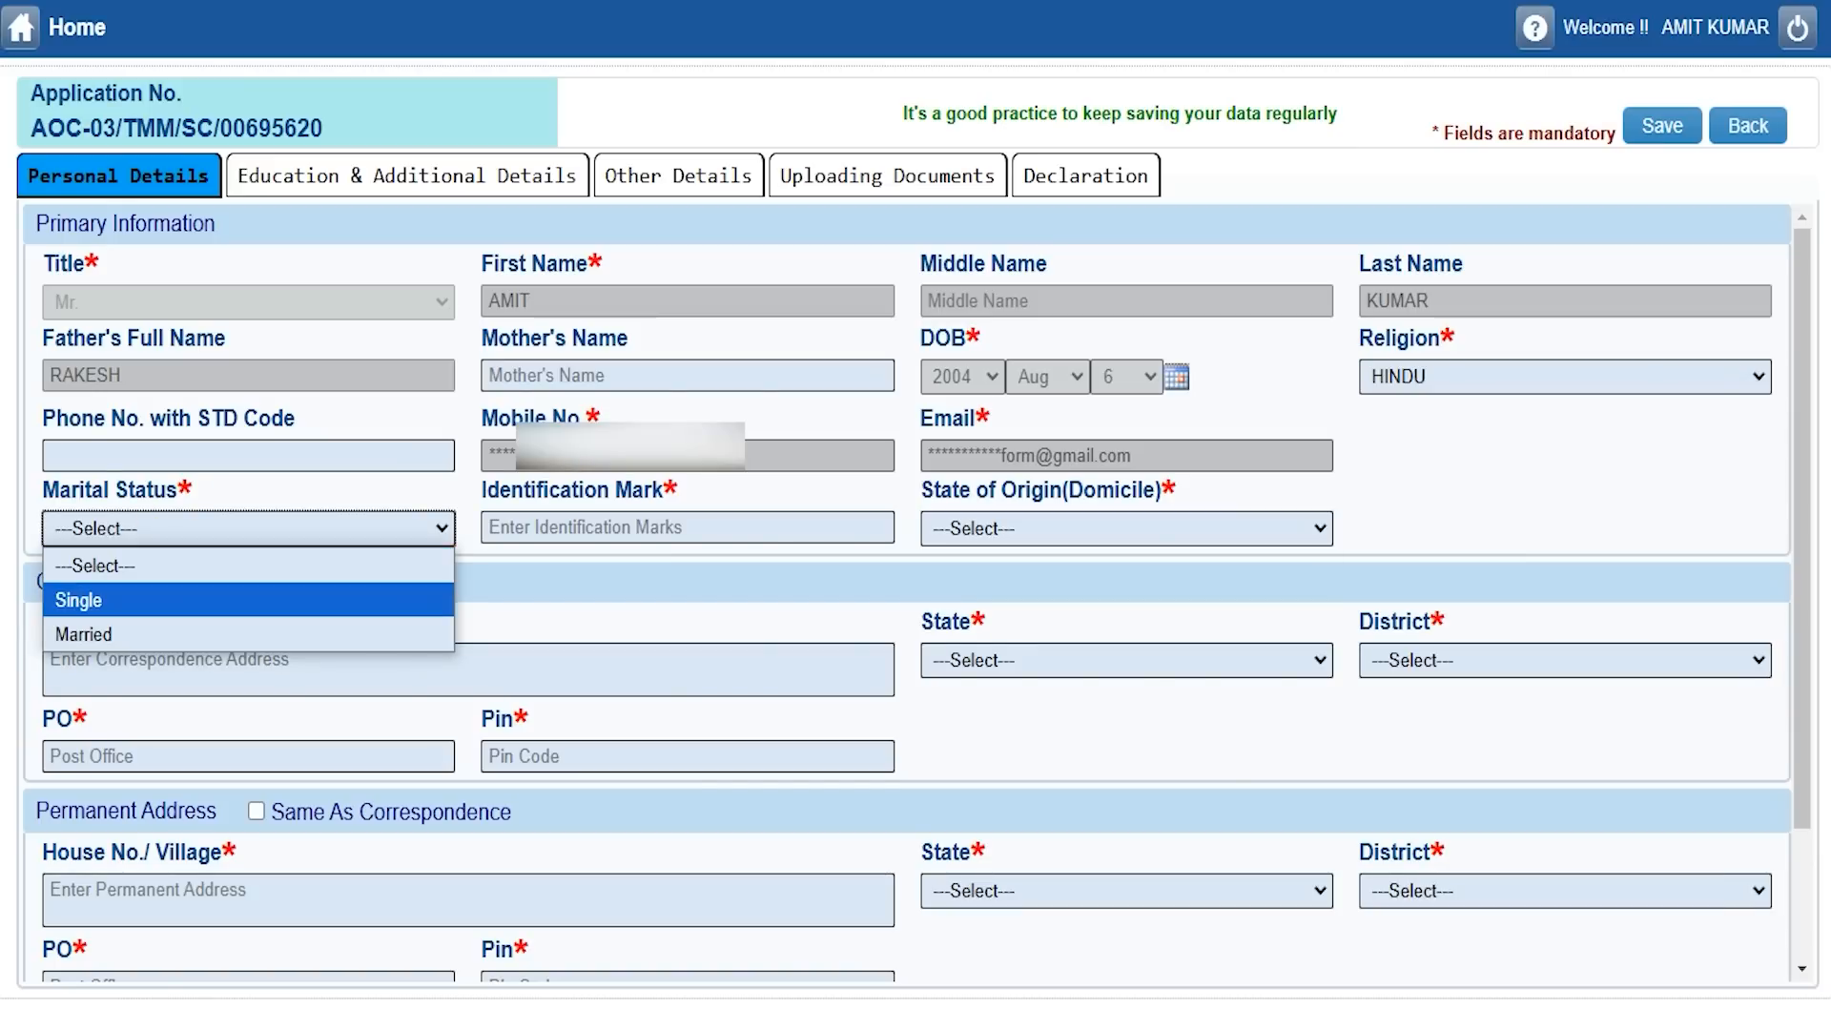
{"action": "left_click", "coordinate": [121, 600]}
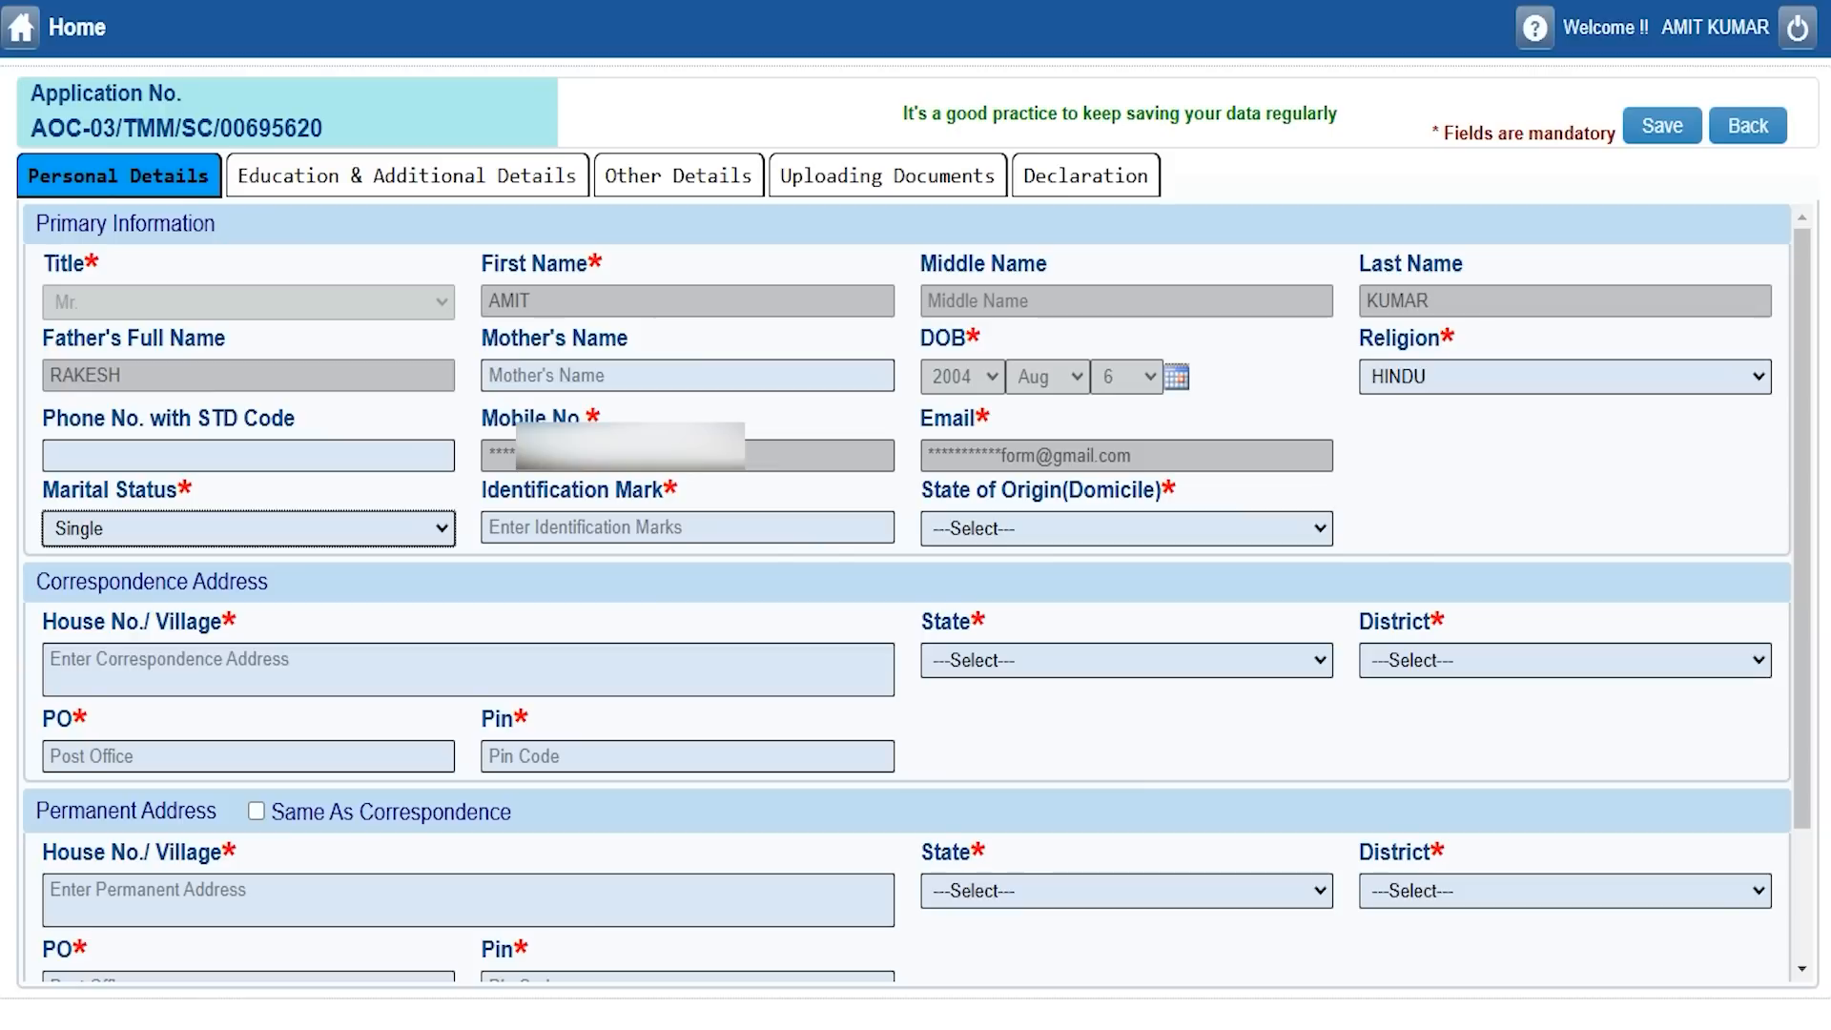
{"action": "left_click", "coordinate": [184, 456]}
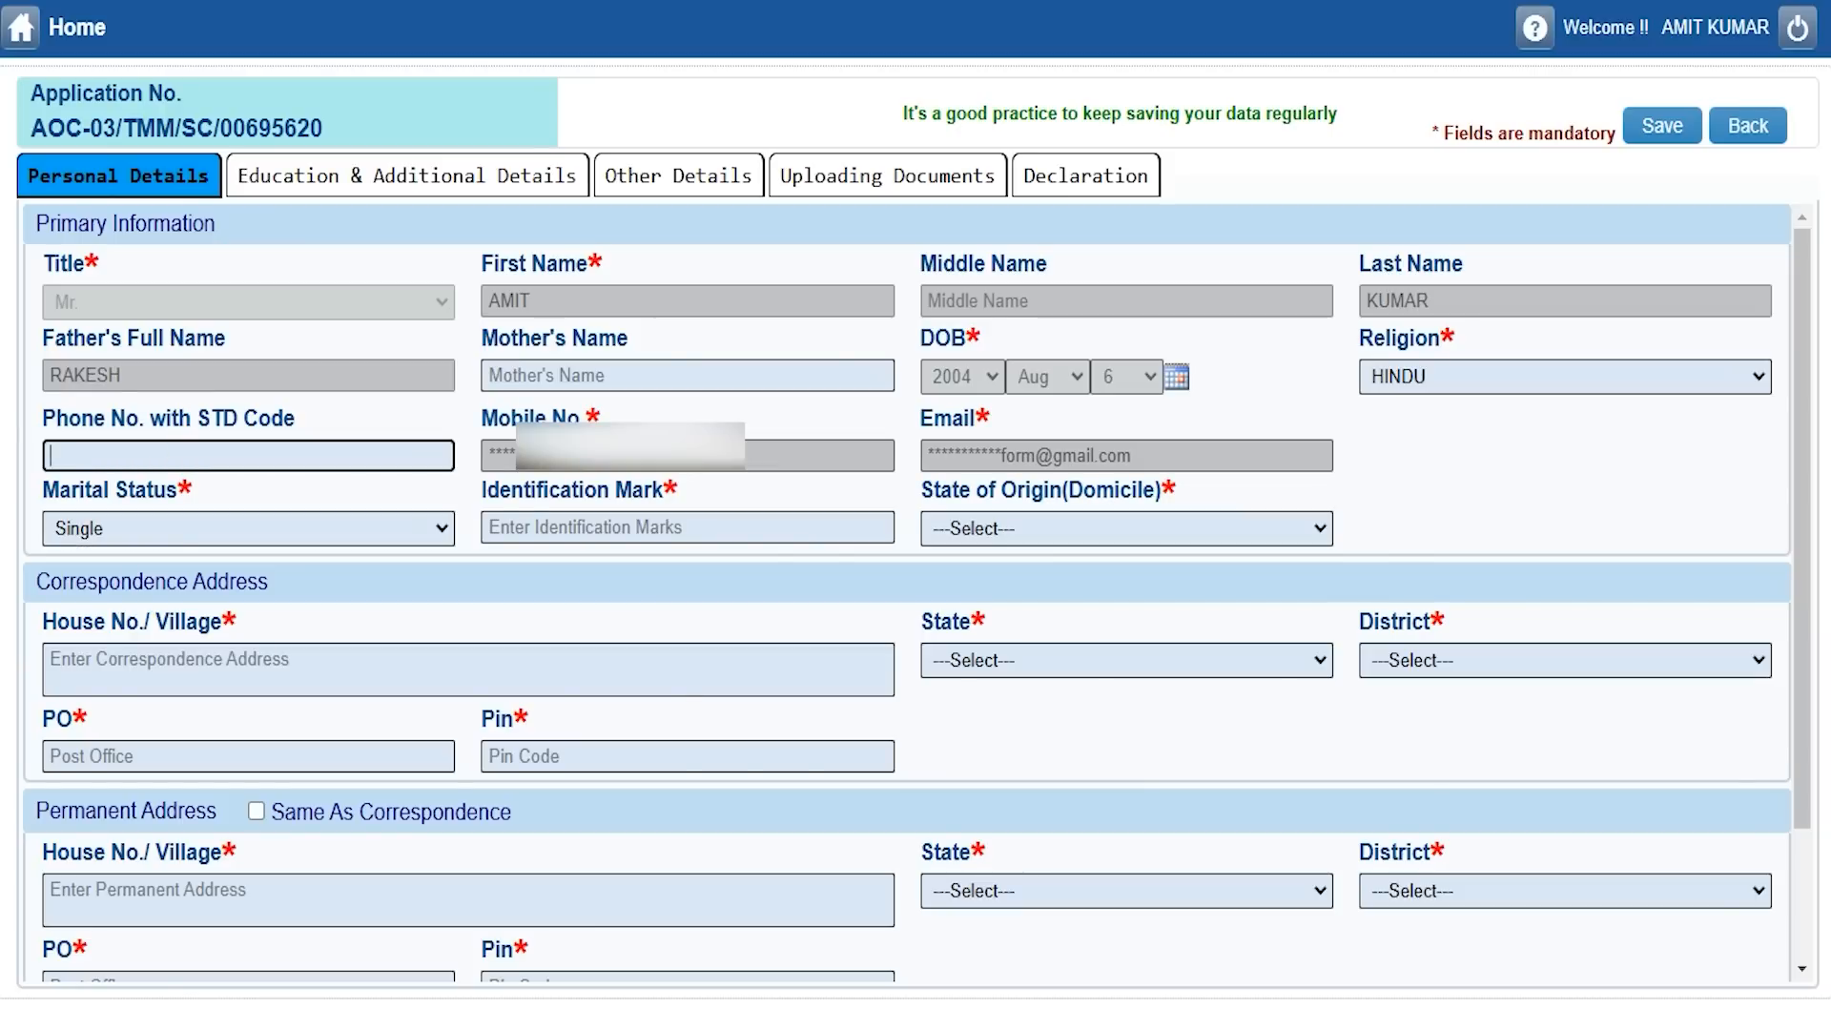
Enter identification mark 'Neck' and choose UTTAR PRADESH as the state of origin.
{"action": "left_click", "coordinate": [658, 526]}
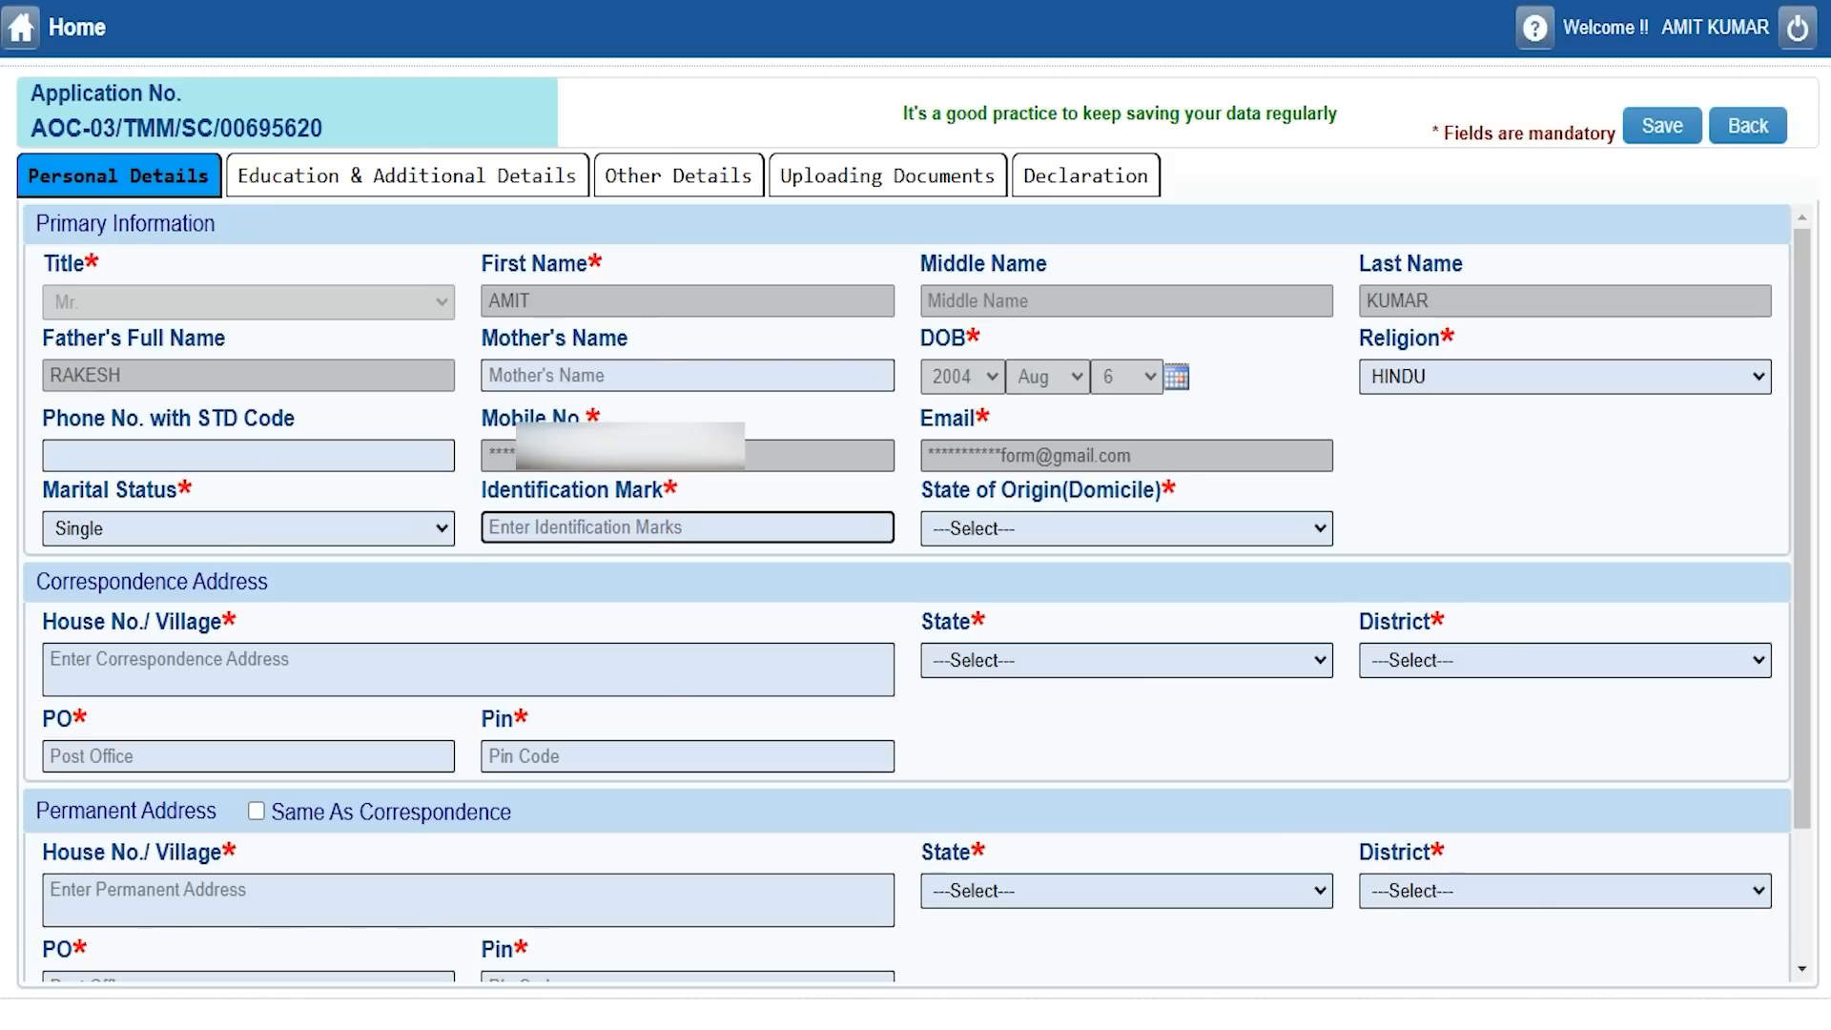
{"action": "type", "text": "Neck"}
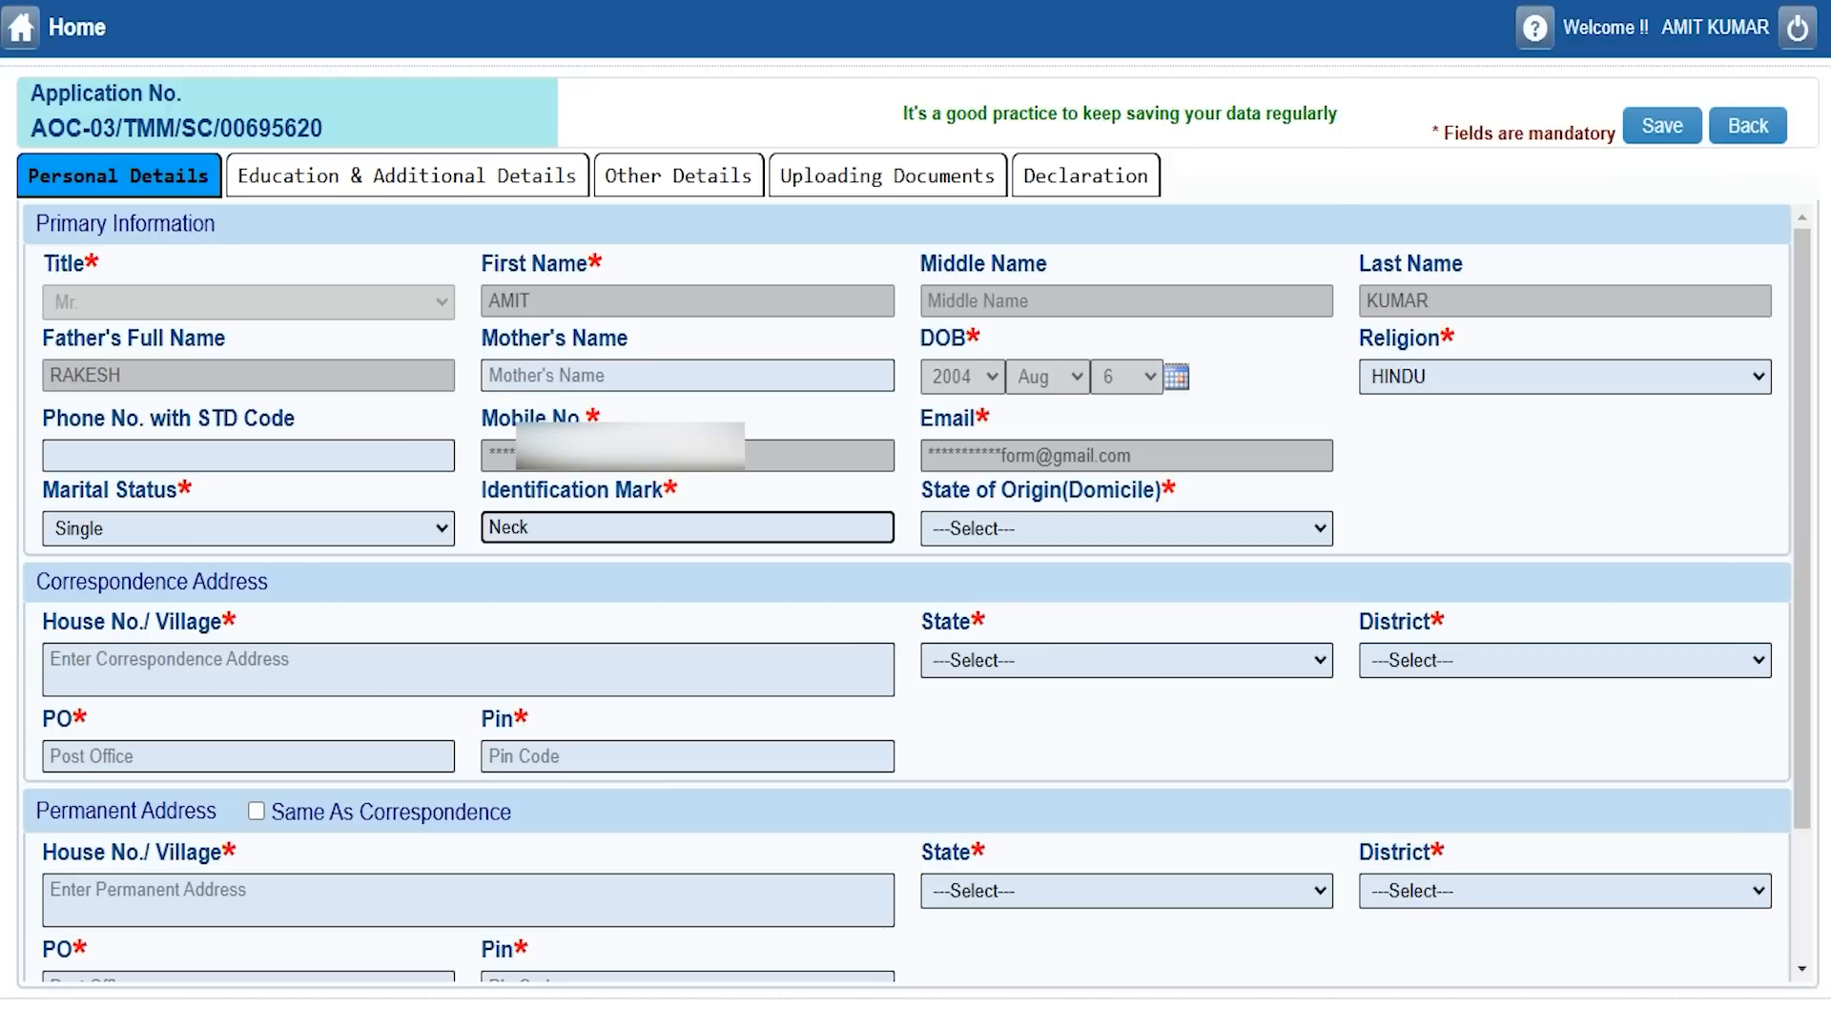
{"action": "left_click", "coordinate": [1062, 530]}
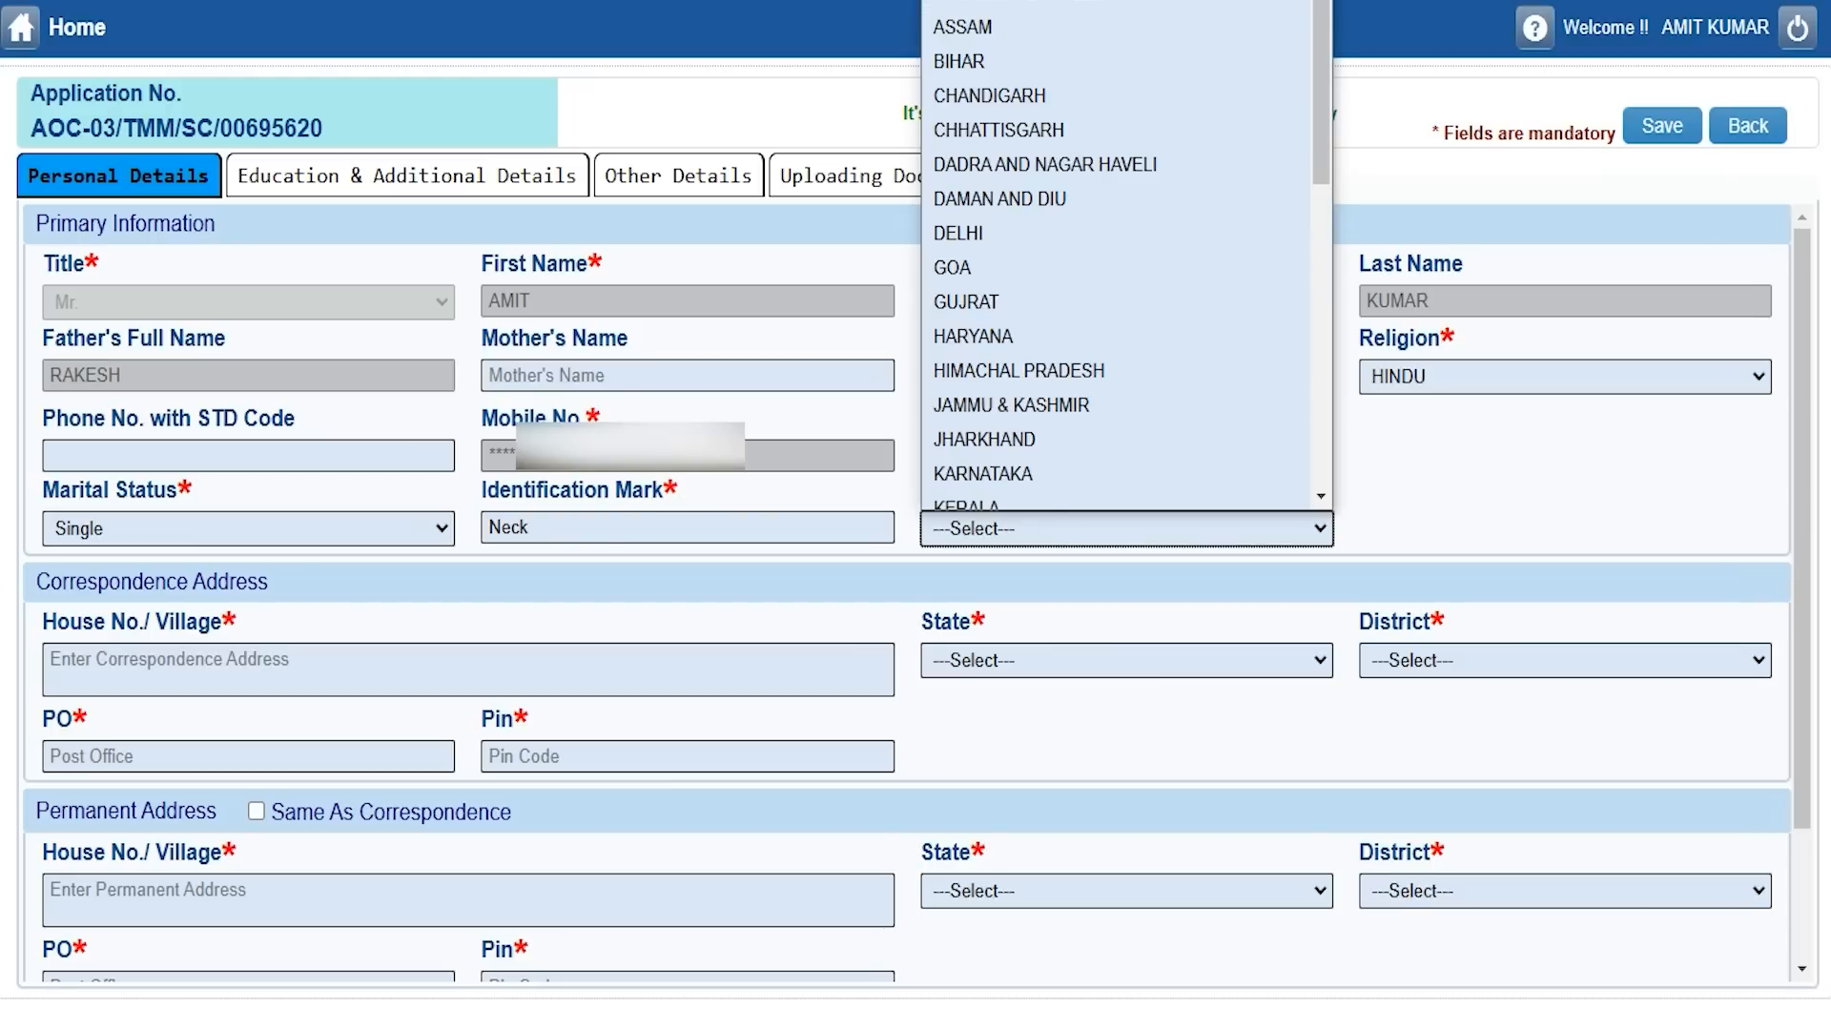
{"action": "key", "text": "u"}
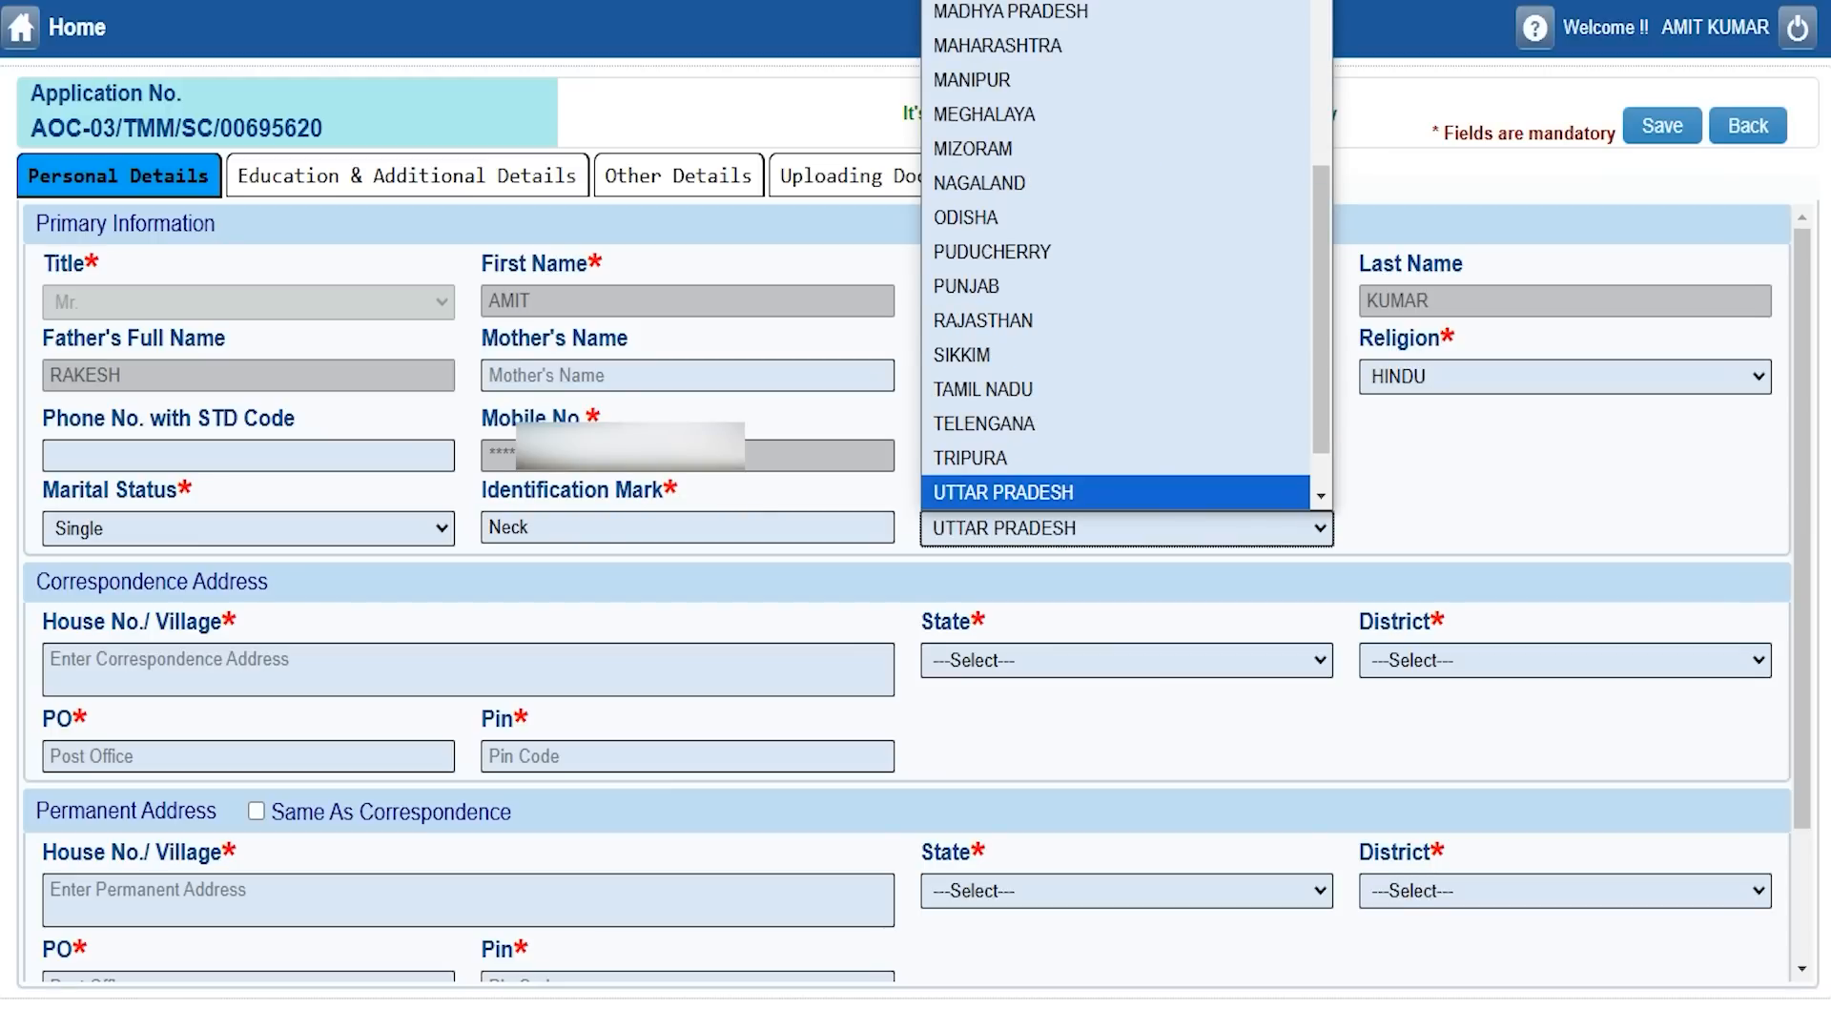
{"action": "left_click", "coordinate": [1053, 492]}
{"action": "left_click", "coordinate": [157, 652]}
{"action": "left_click", "coordinate": [72, 585]}
{"action": "left_click", "coordinate": [211, 656]}
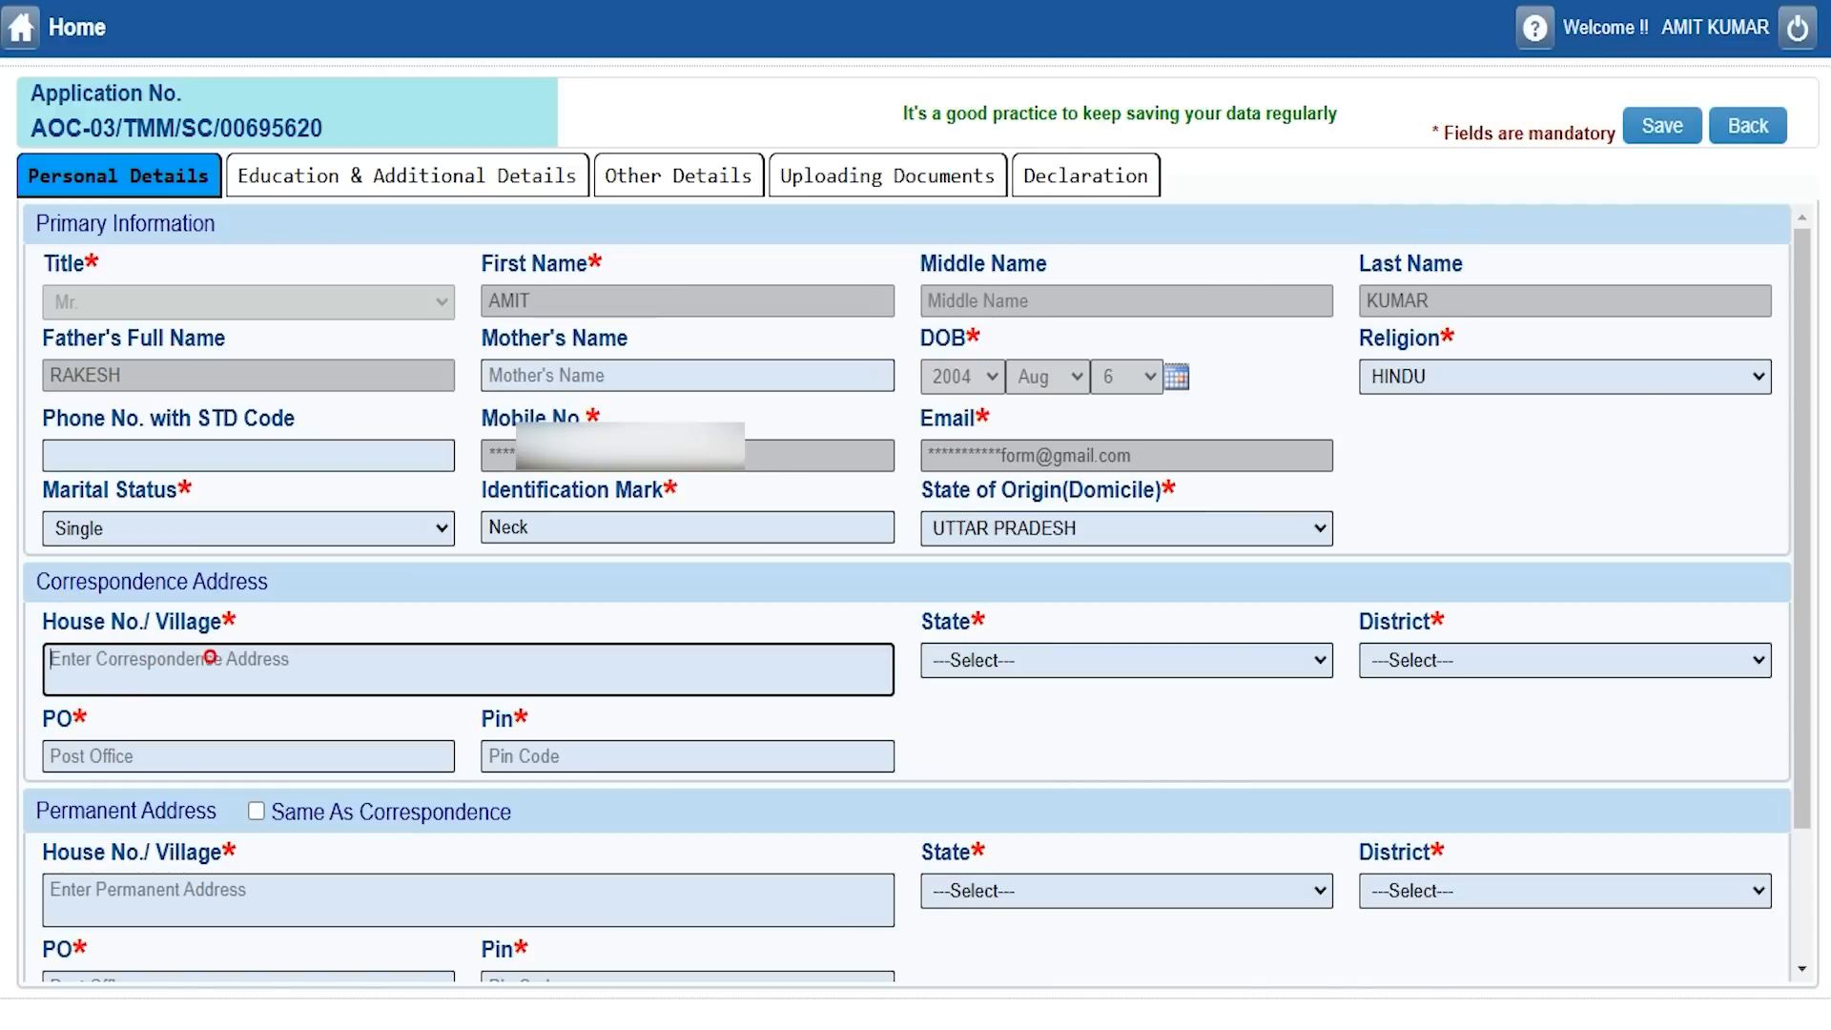
{"action": "left_click", "coordinate": [944, 660]}
{"action": "key", "text": "u"}
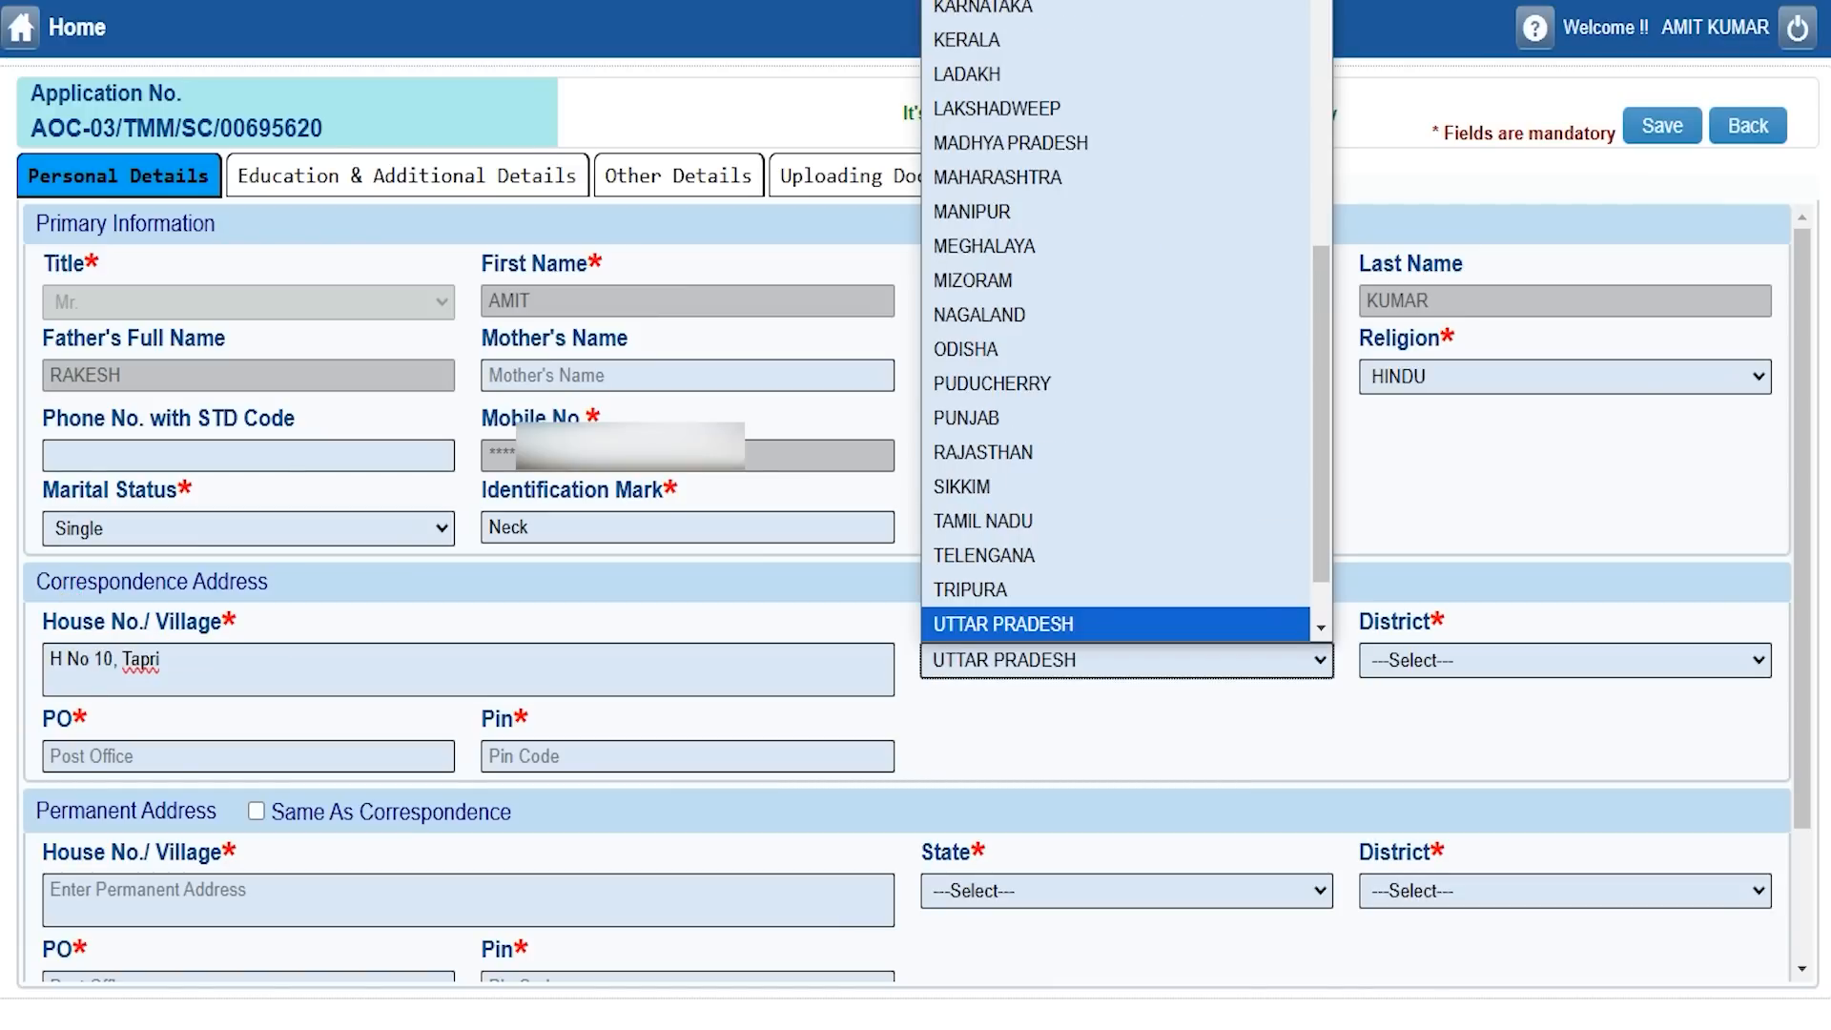
{"action": "key", "text": "Return"}
{"action": "left_click", "coordinate": [1435, 660]}
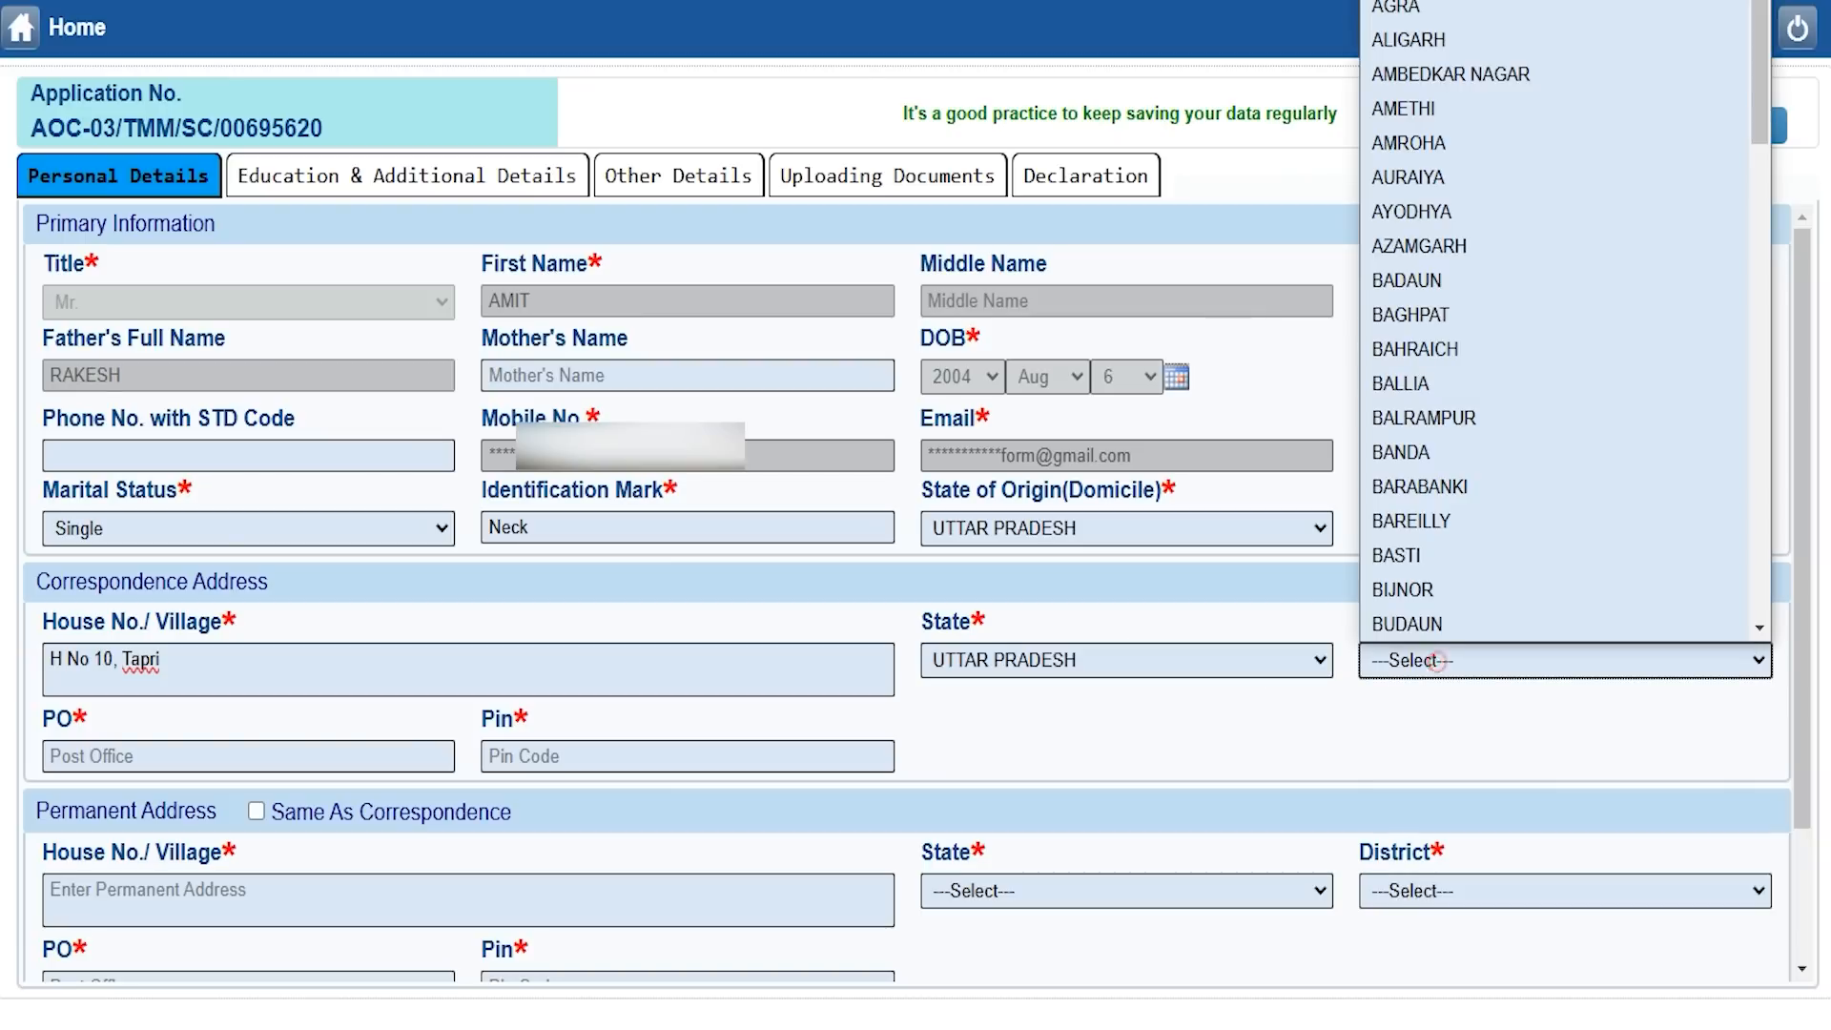
{"action": "key", "text": "s"}
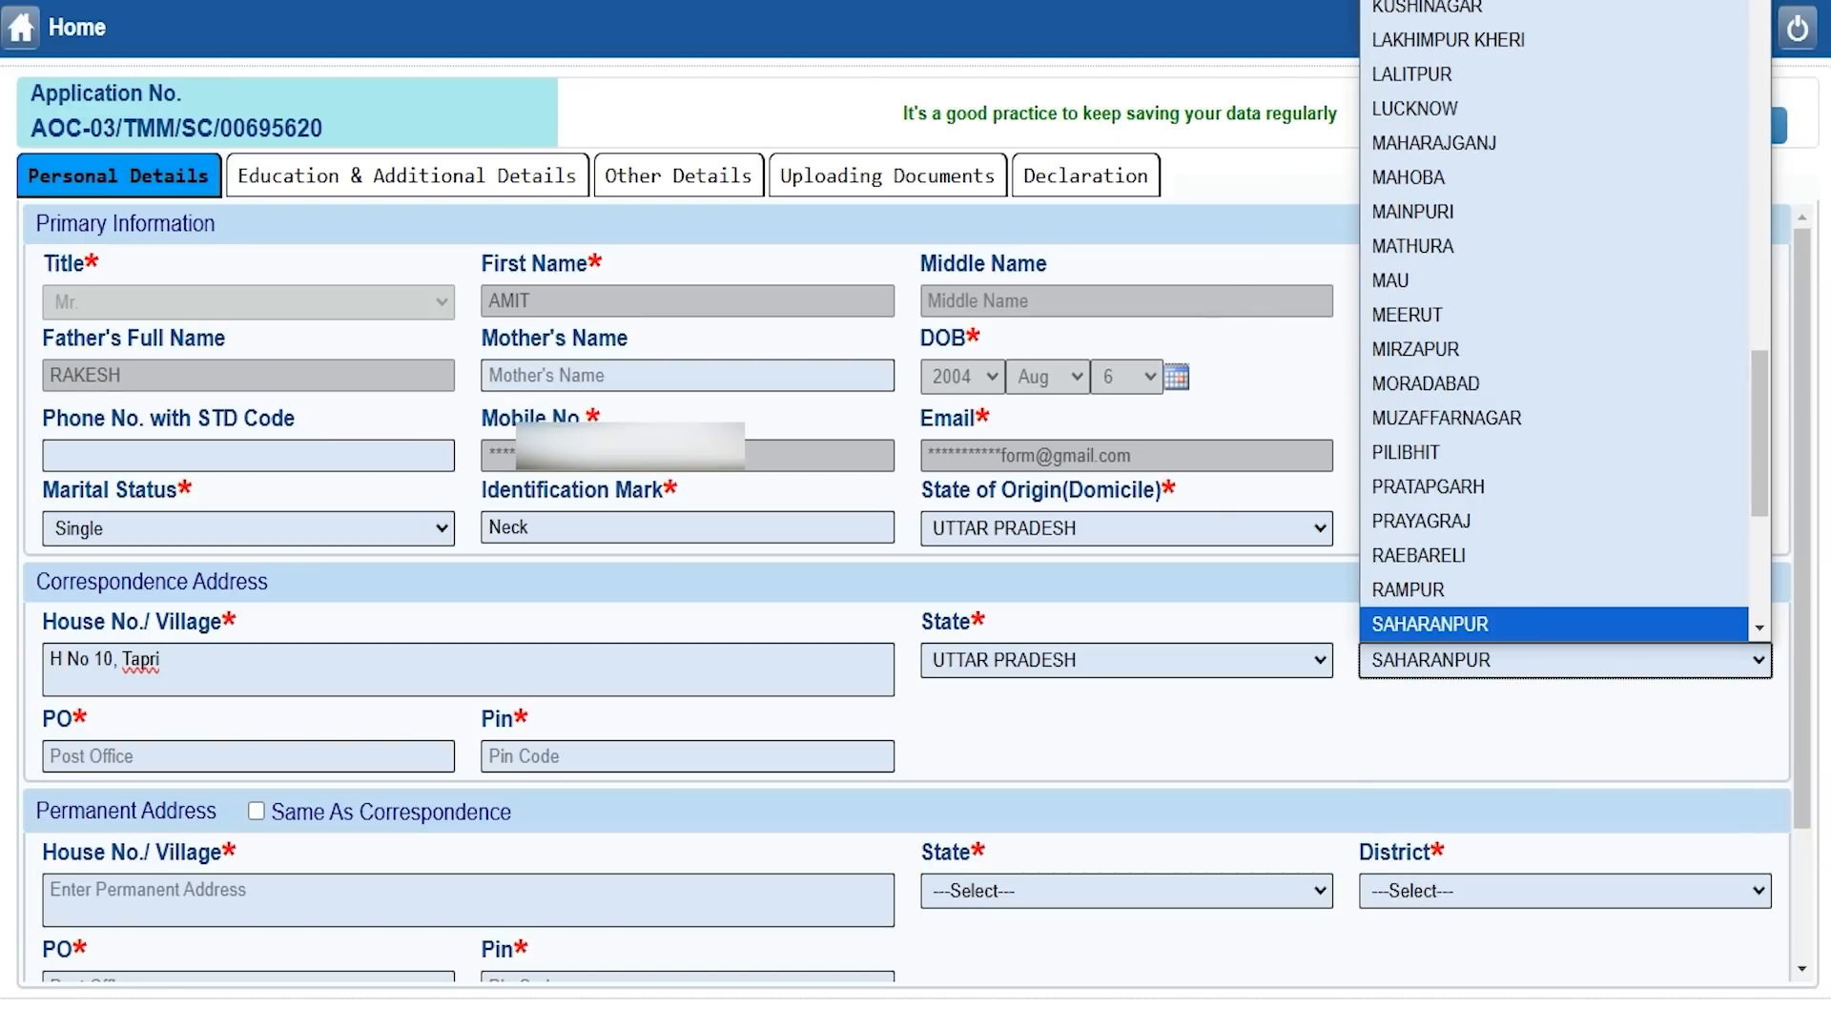
{"action": "key", "text": "Return"}
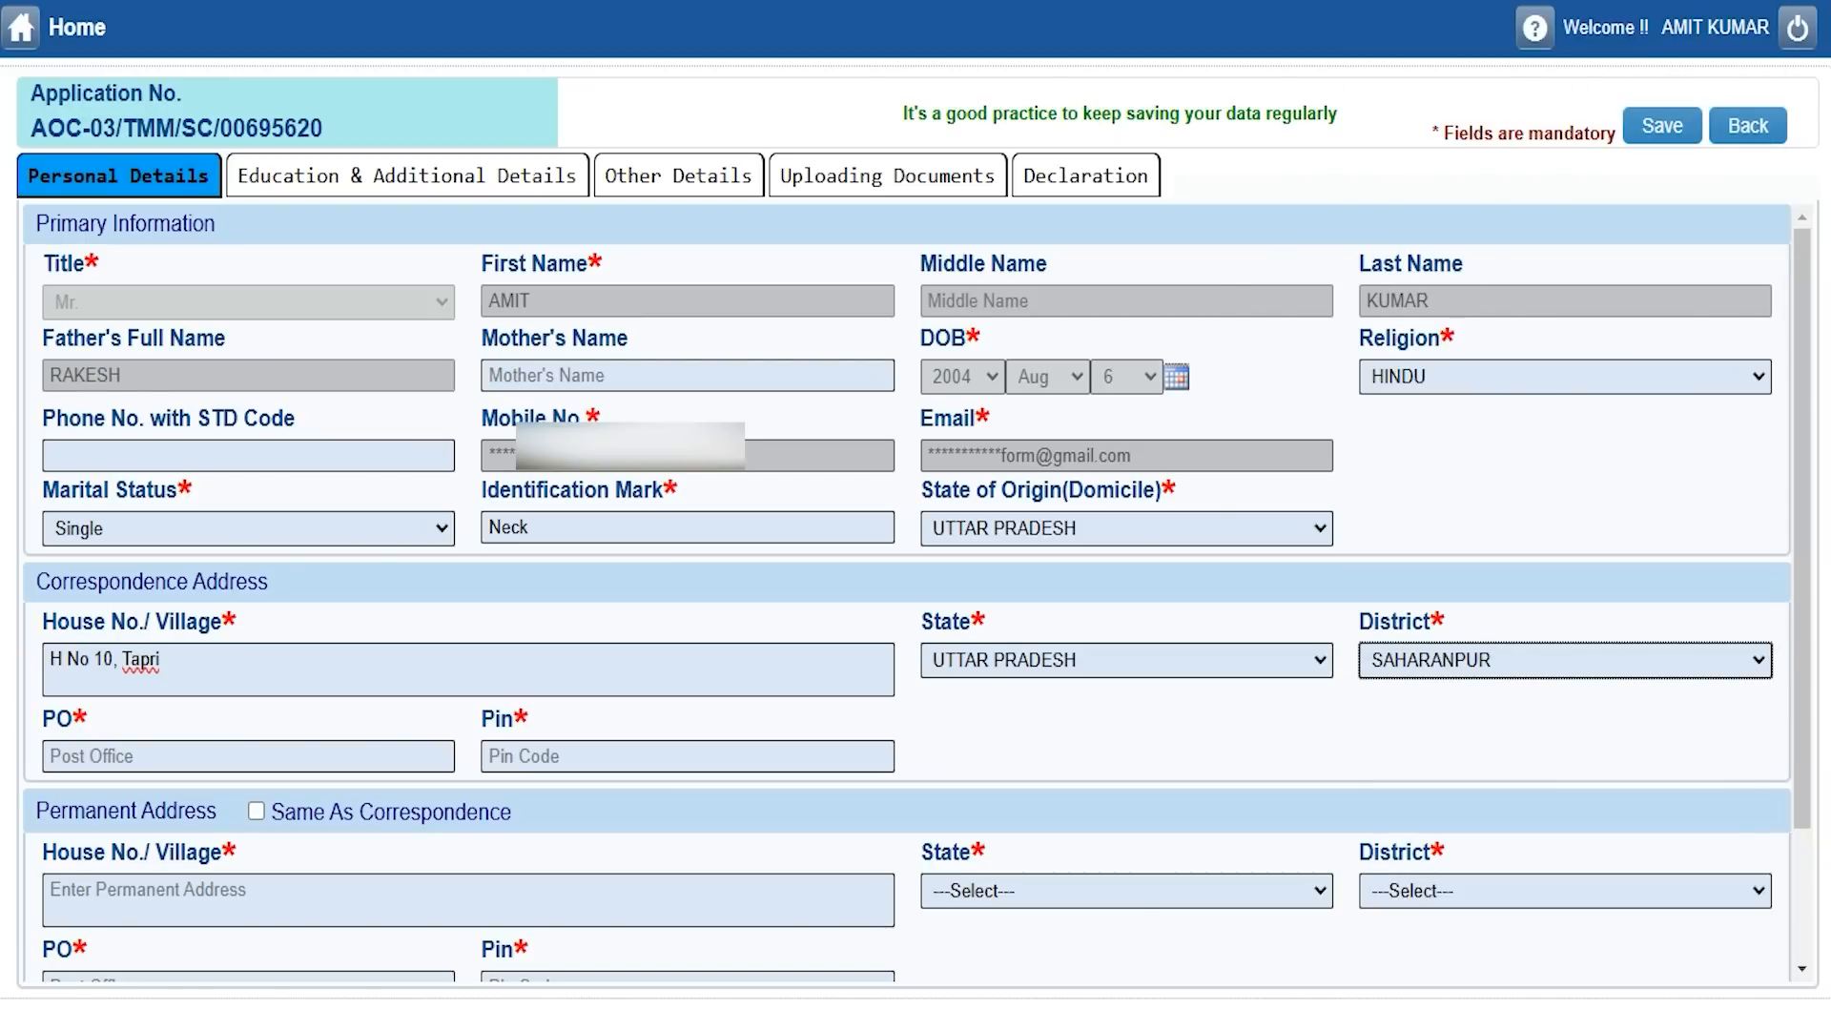
Fill in post office 'Saharanpur' and pin code 247001.
{"action": "key", "text": "Tab"}
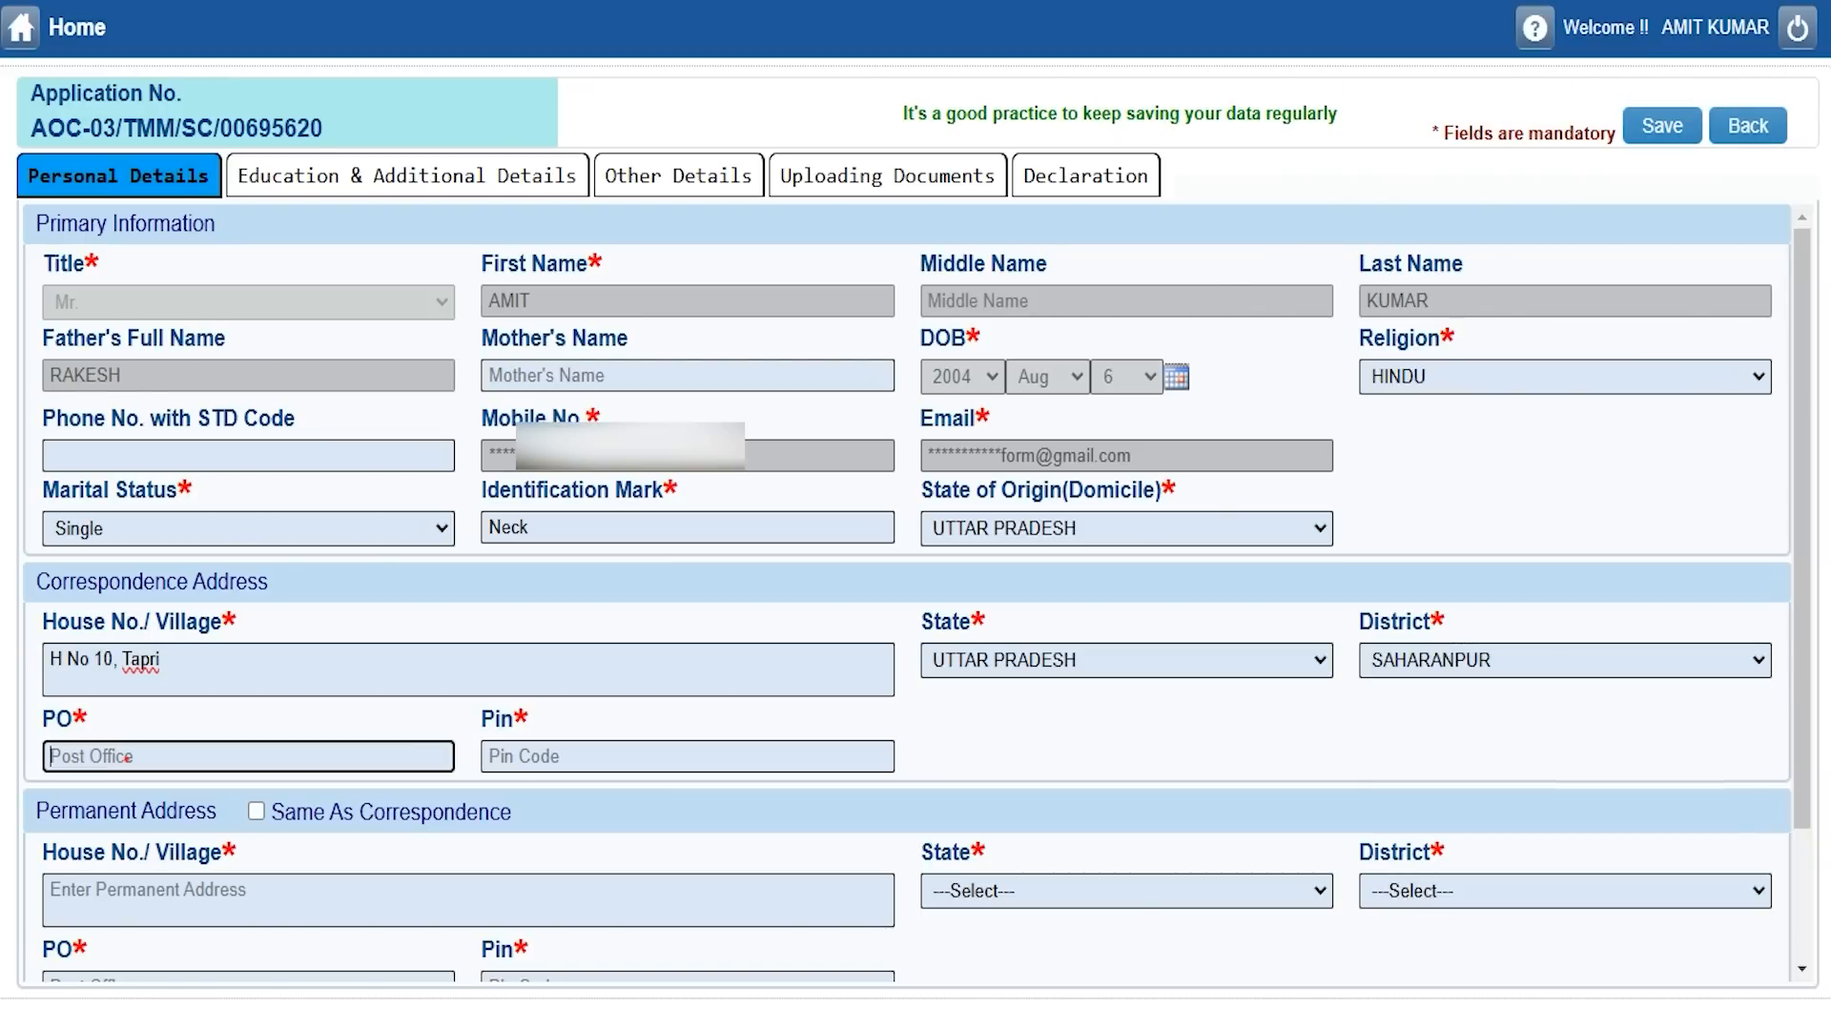
{"action": "type", "text": "Saharanpur"}
{"action": "key", "text": "Tab"}
{"action": "type", "text": "247001"}
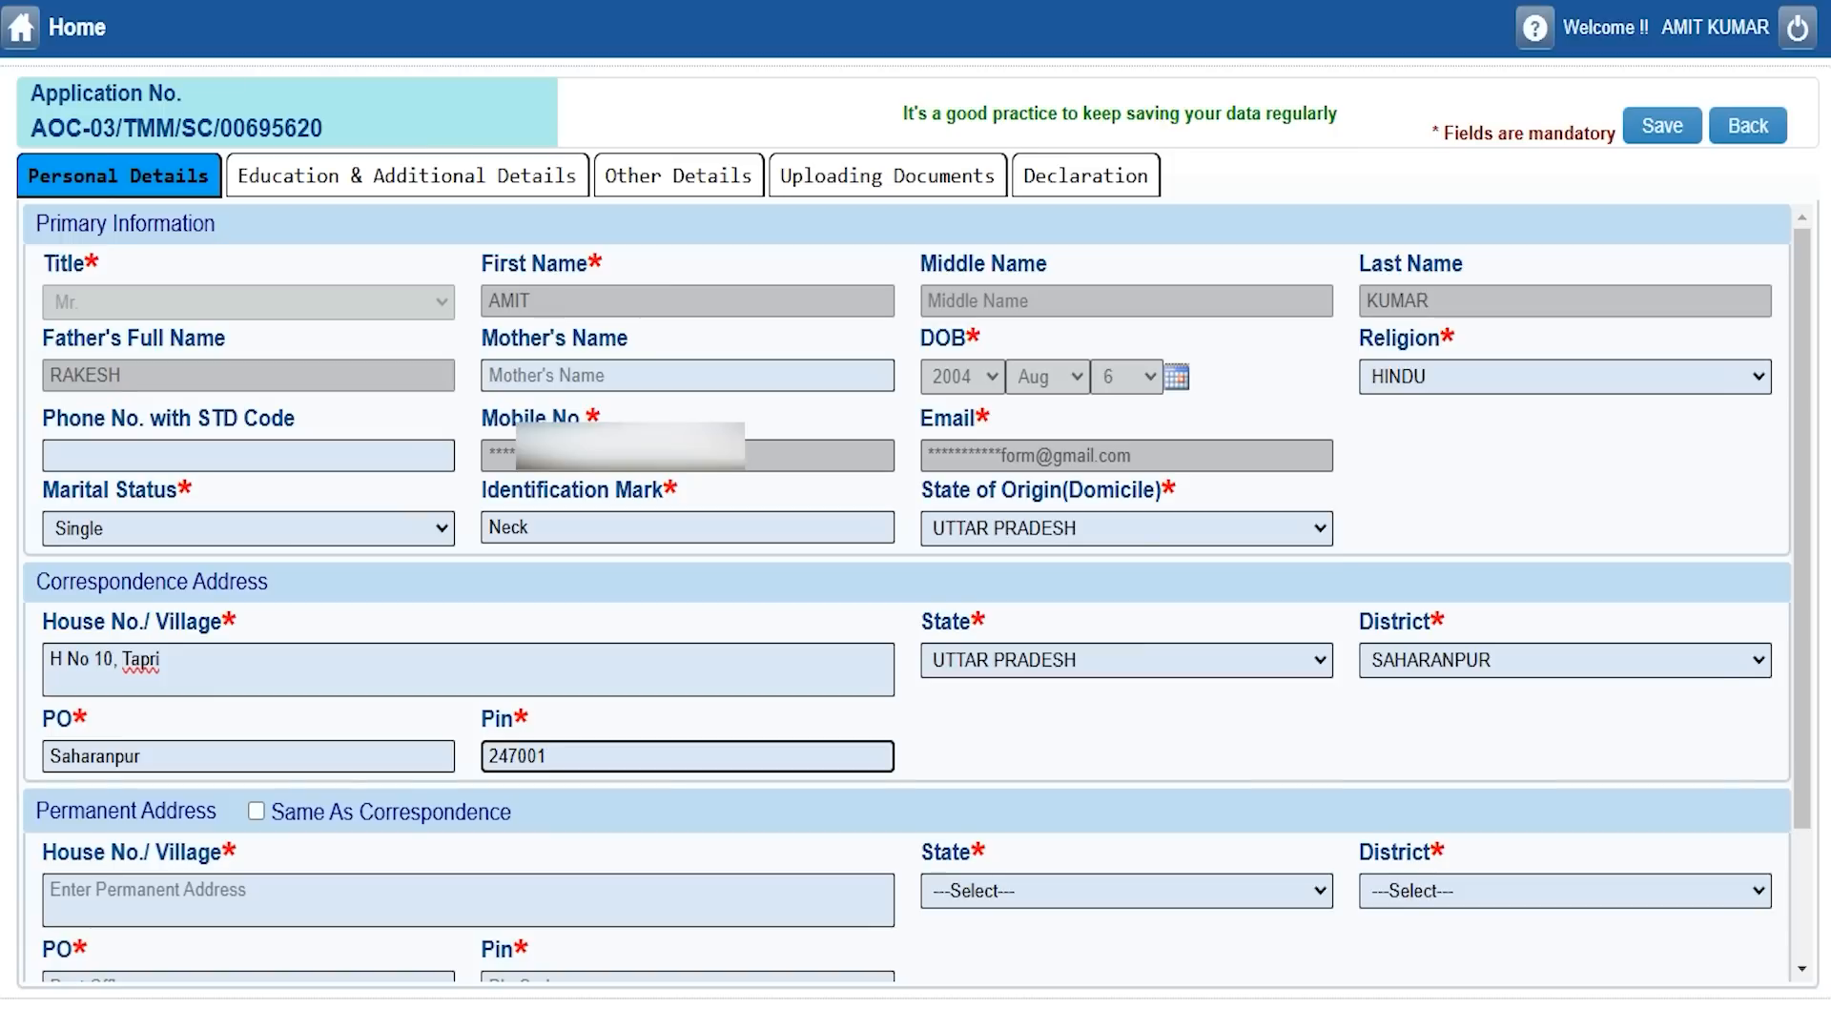
{"action": "left_click", "coordinate": [78, 809]}
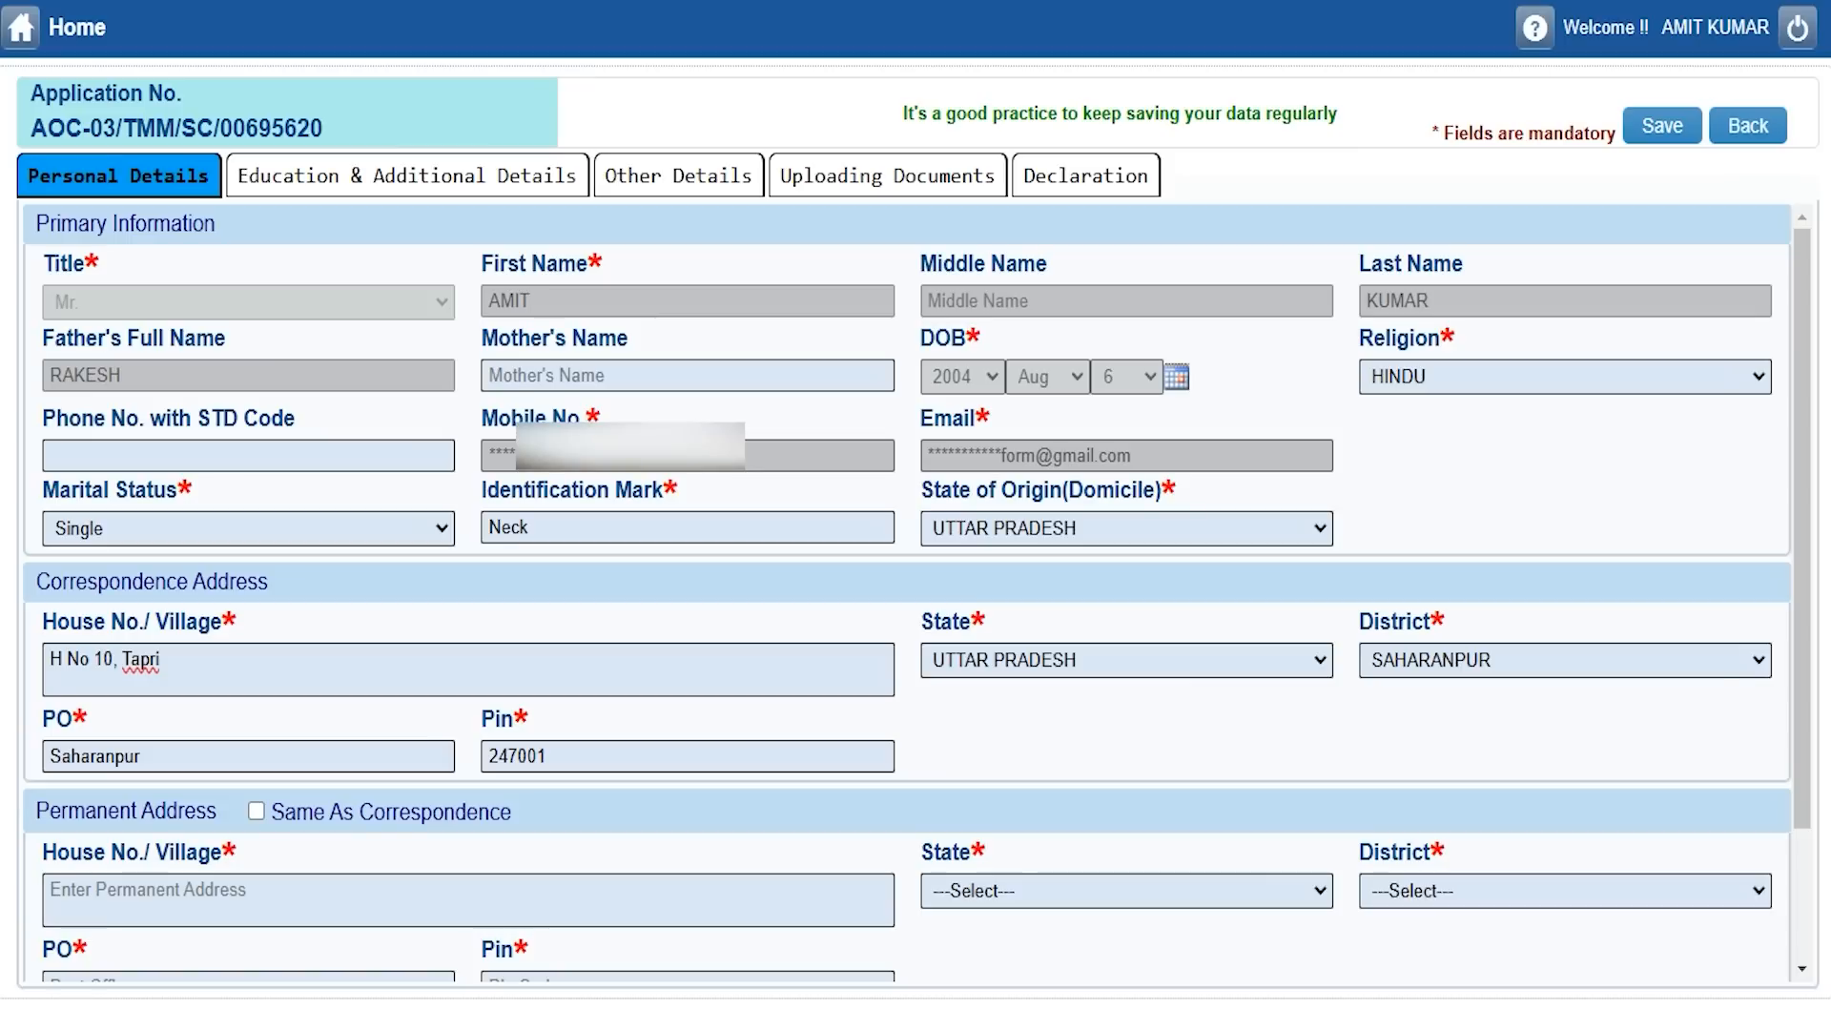
{"action": "left_click", "coordinate": [92, 581]}
Copy the correspondence address into the permanent address and save the personal details.
{"action": "left_click", "coordinate": [256, 810]}
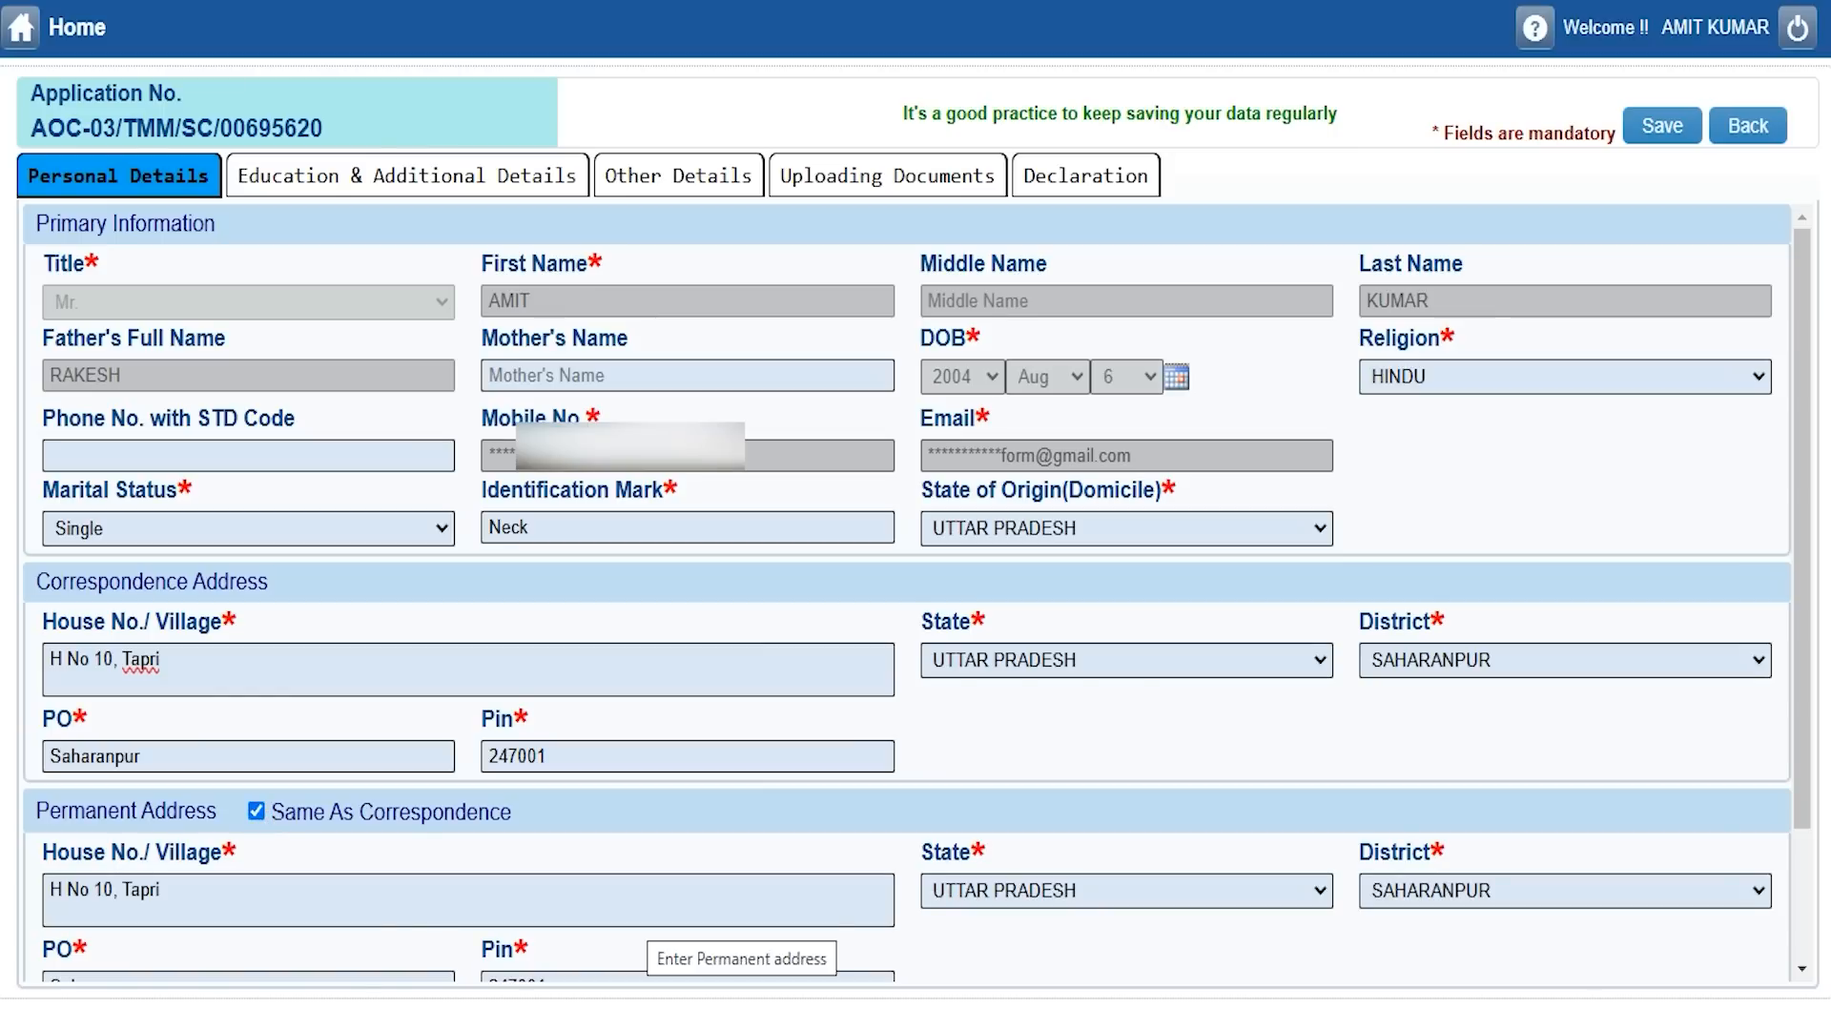
{"action": "scroll", "coordinate": [667, 934], "scroll_direction": "down", "scroll_amount": 2}
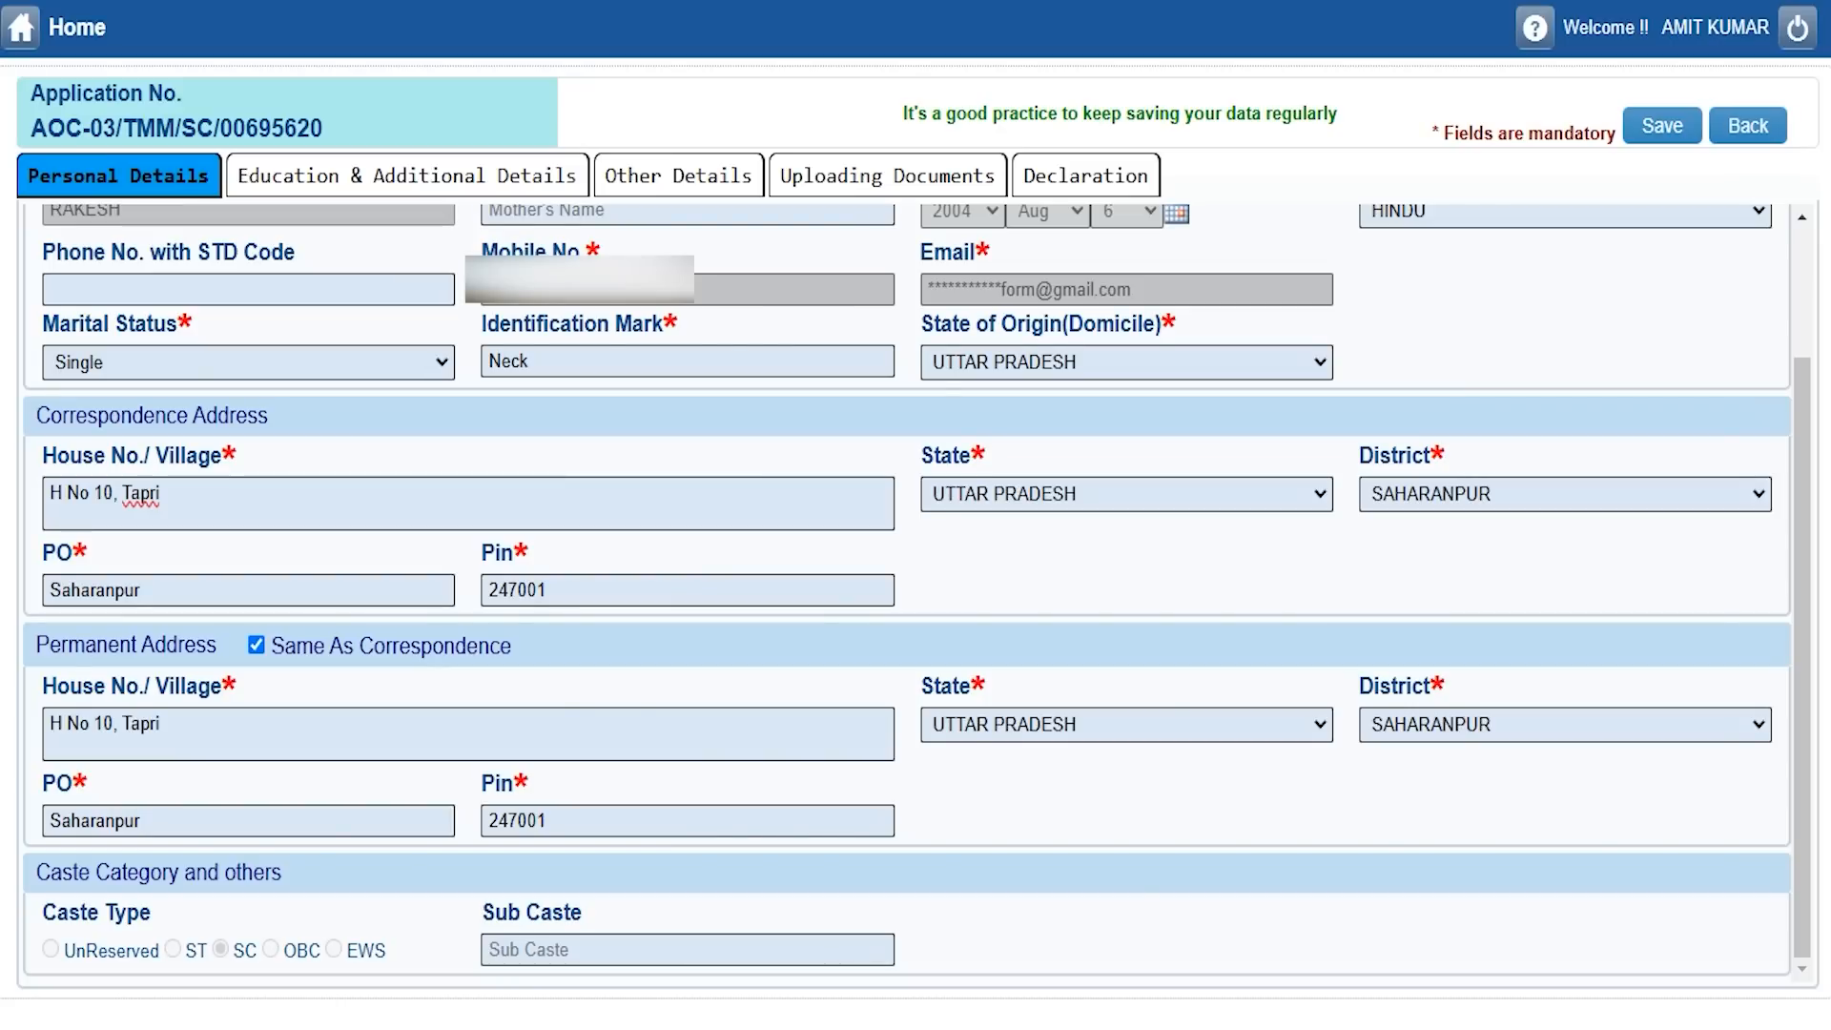
{"action": "left_click", "coordinate": [499, 910]}
{"action": "left_click", "coordinate": [572, 948]}
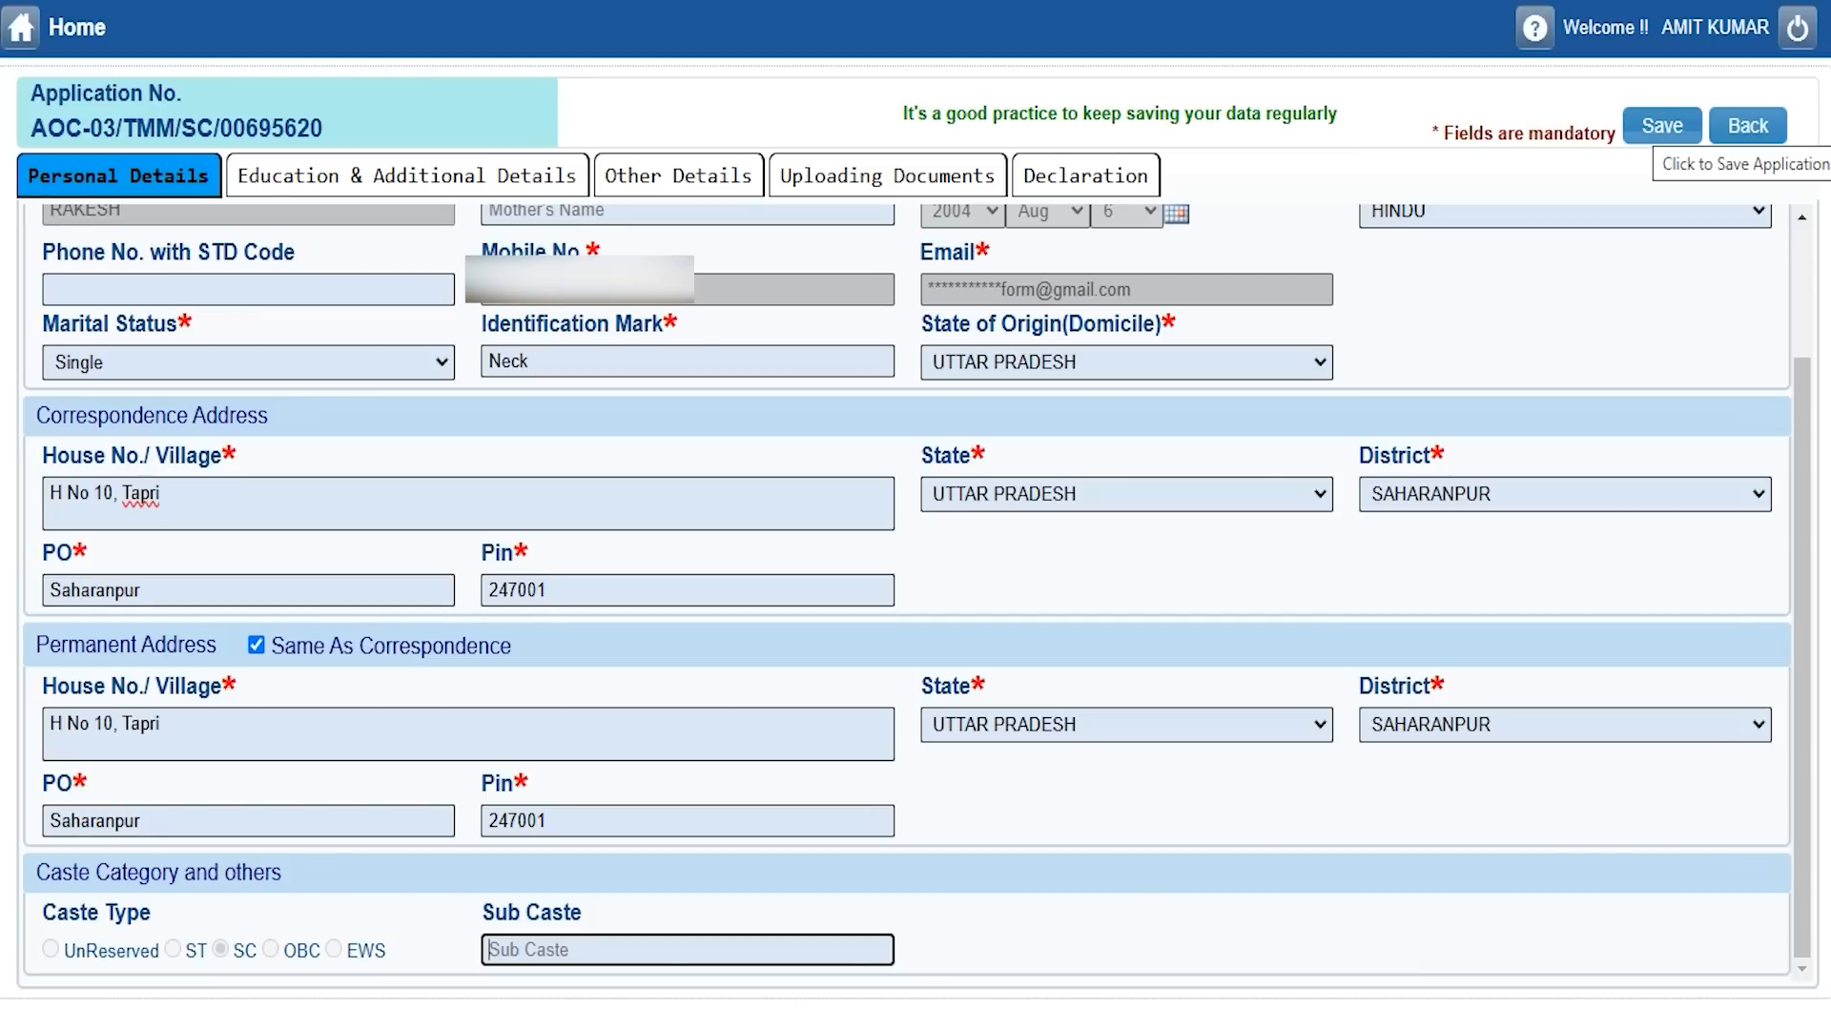
{"action": "left_click", "coordinate": [1654, 128]}
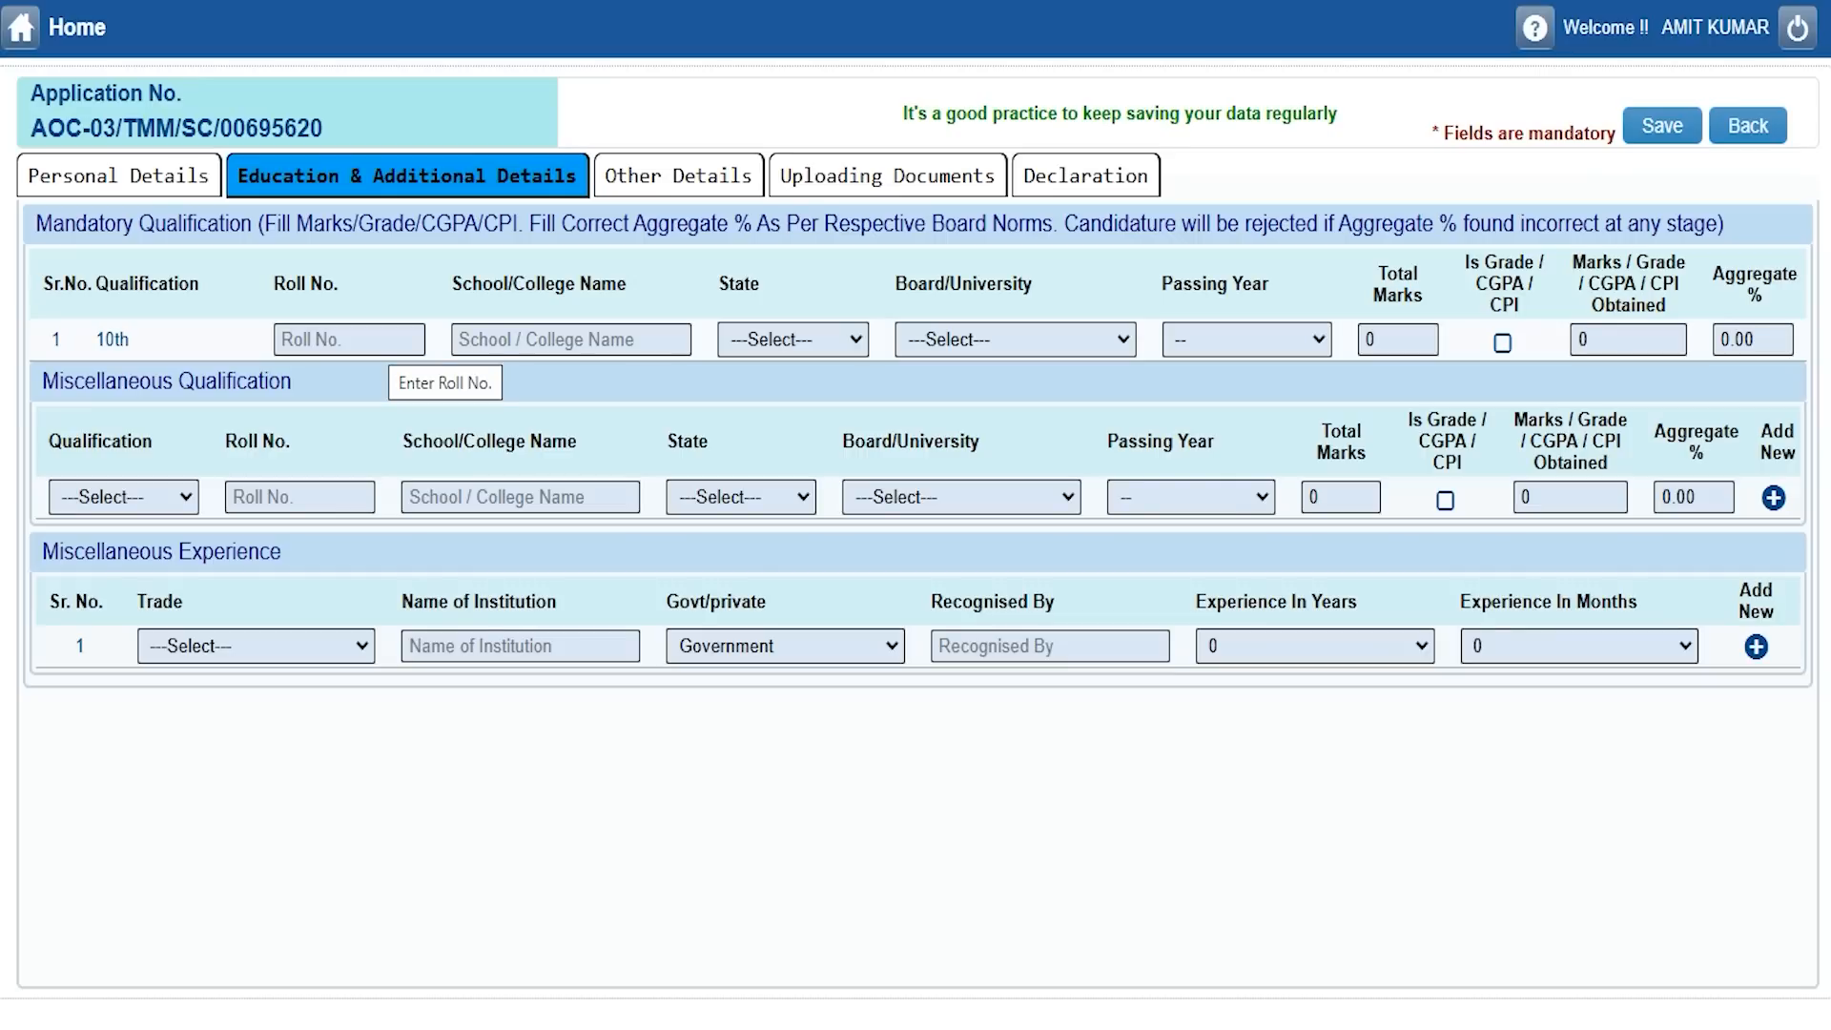
Enter the 10th roll number, school JIC, state UTTAR PRADESH and board CBSE BOARD.
{"action": "left_click", "coordinate": [316, 338]}
{"action": "type", "text": "145896"}
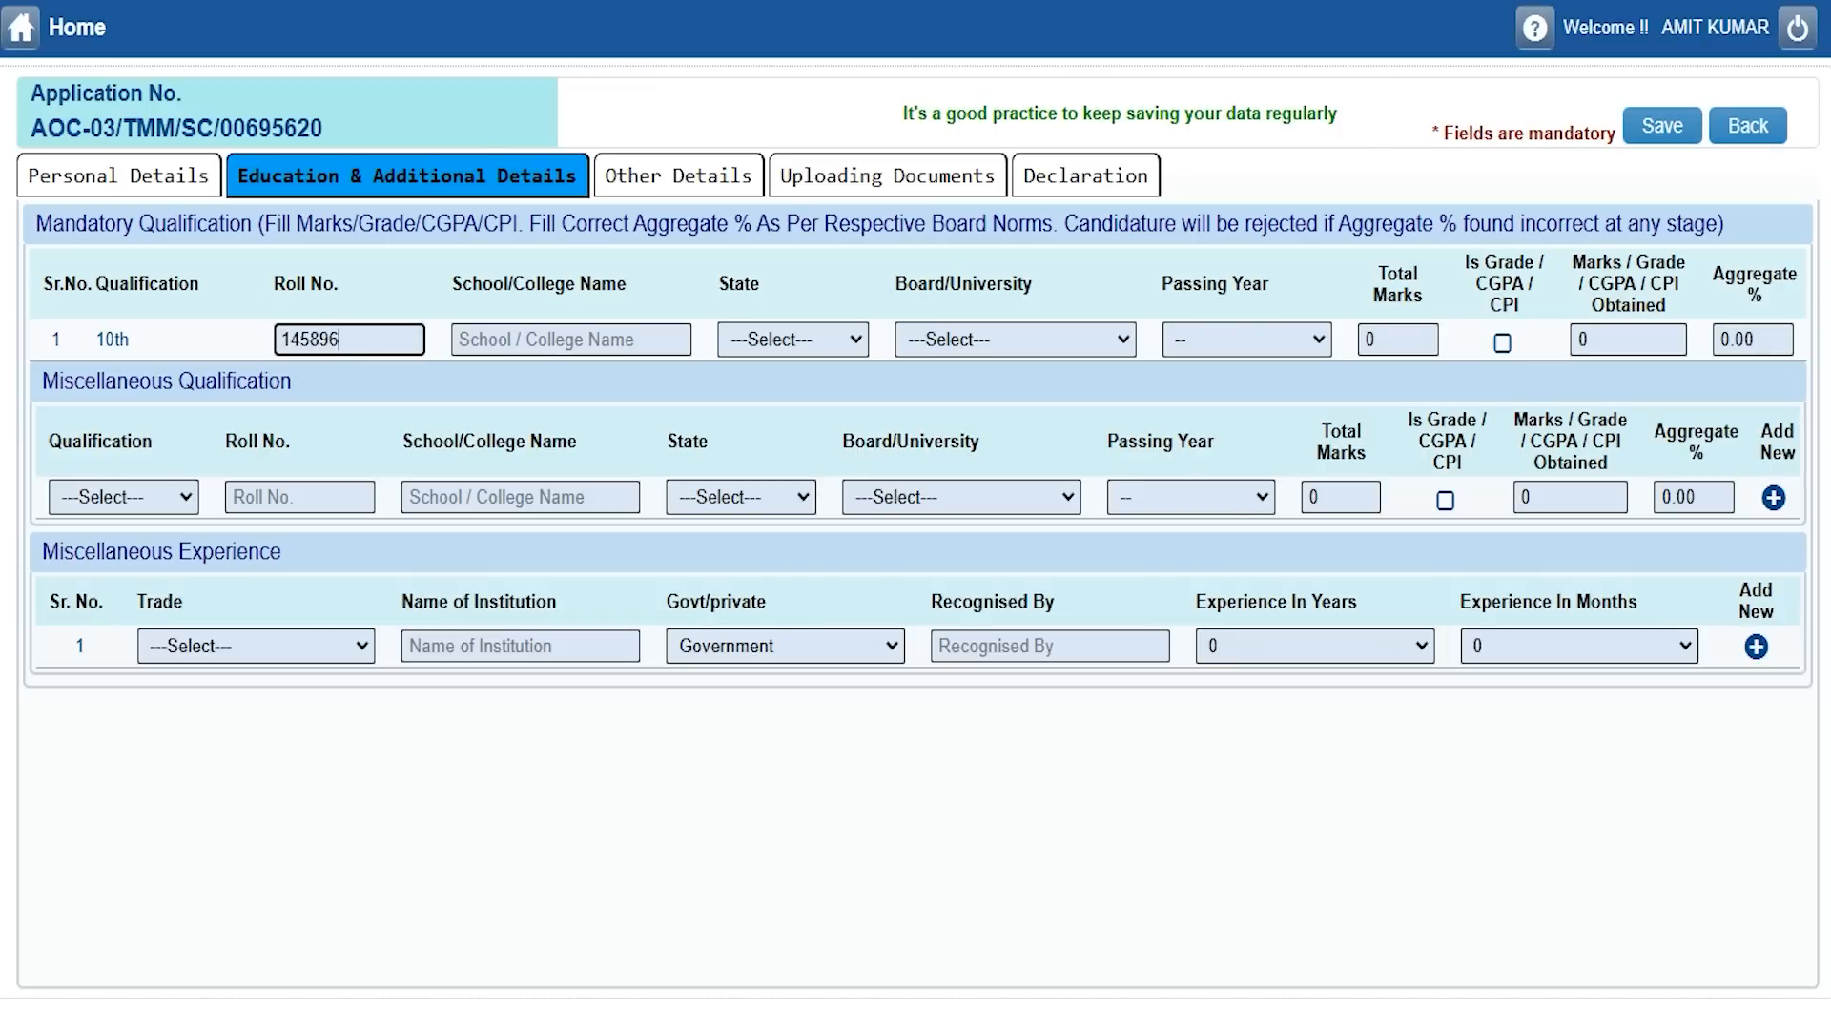
{"action": "left_click", "coordinate": [488, 339]}
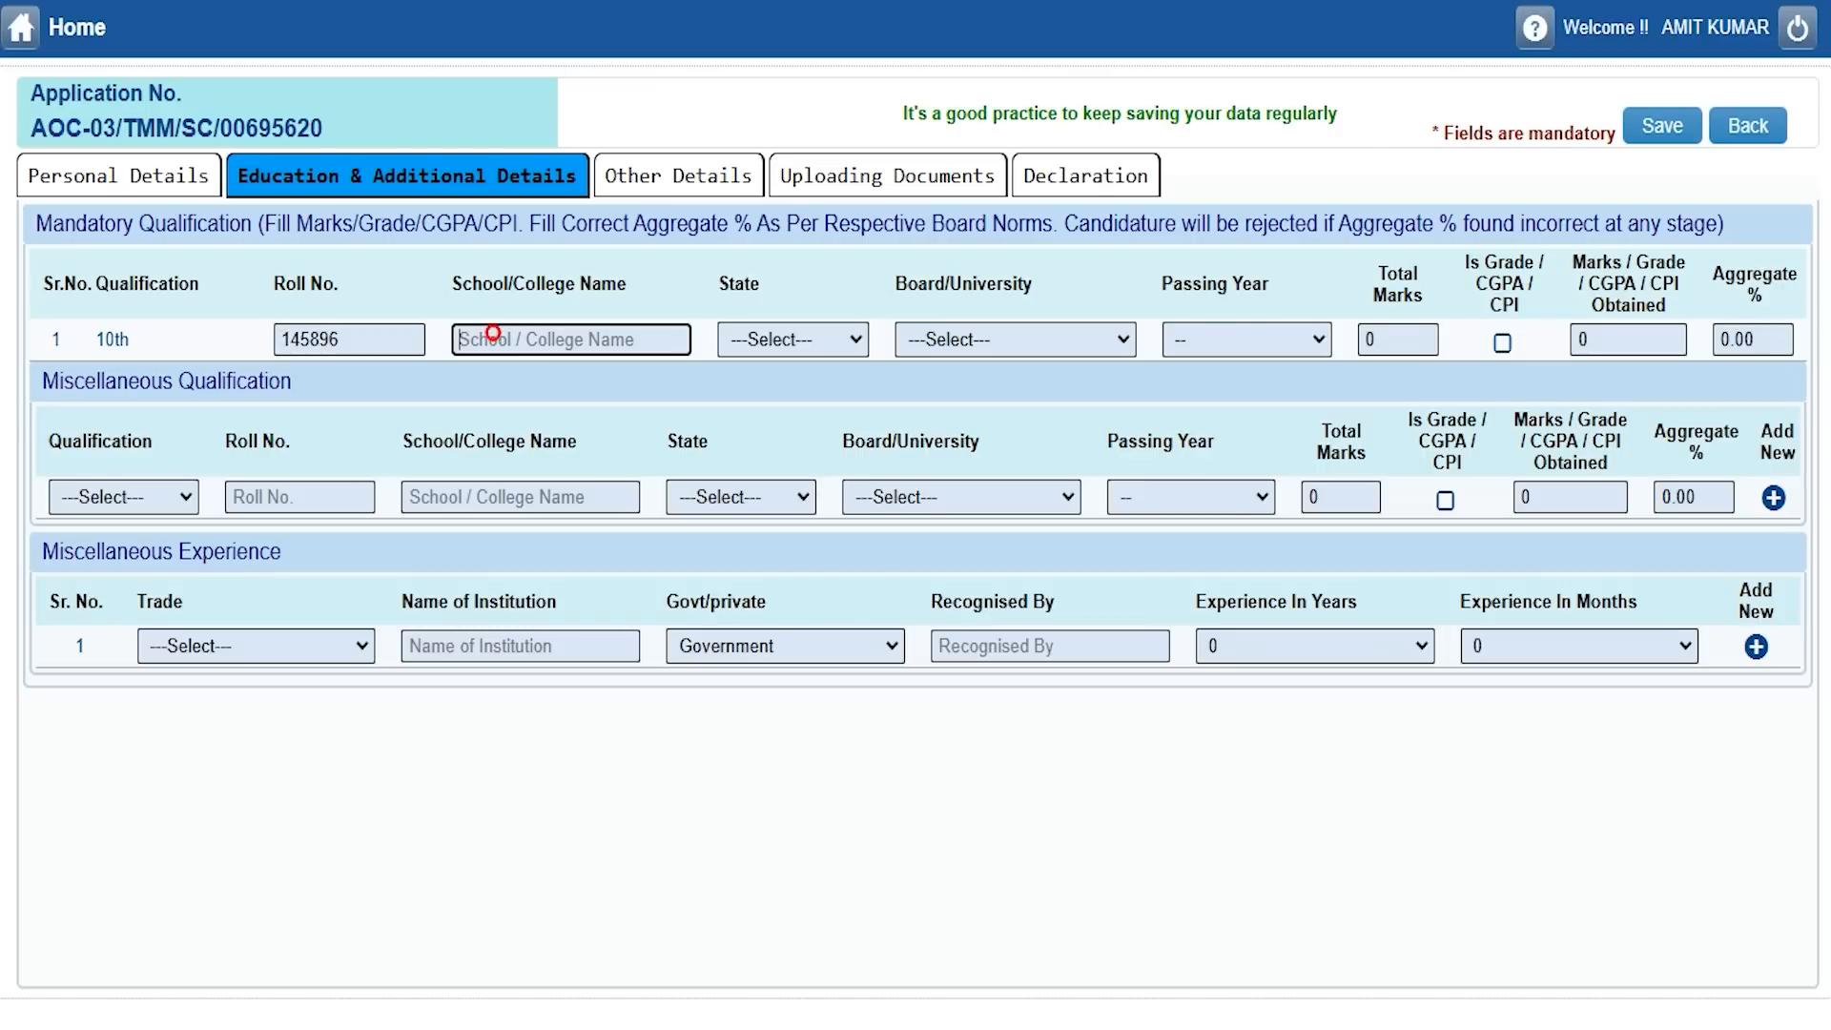
{"action": "type", "text": "JIC"}
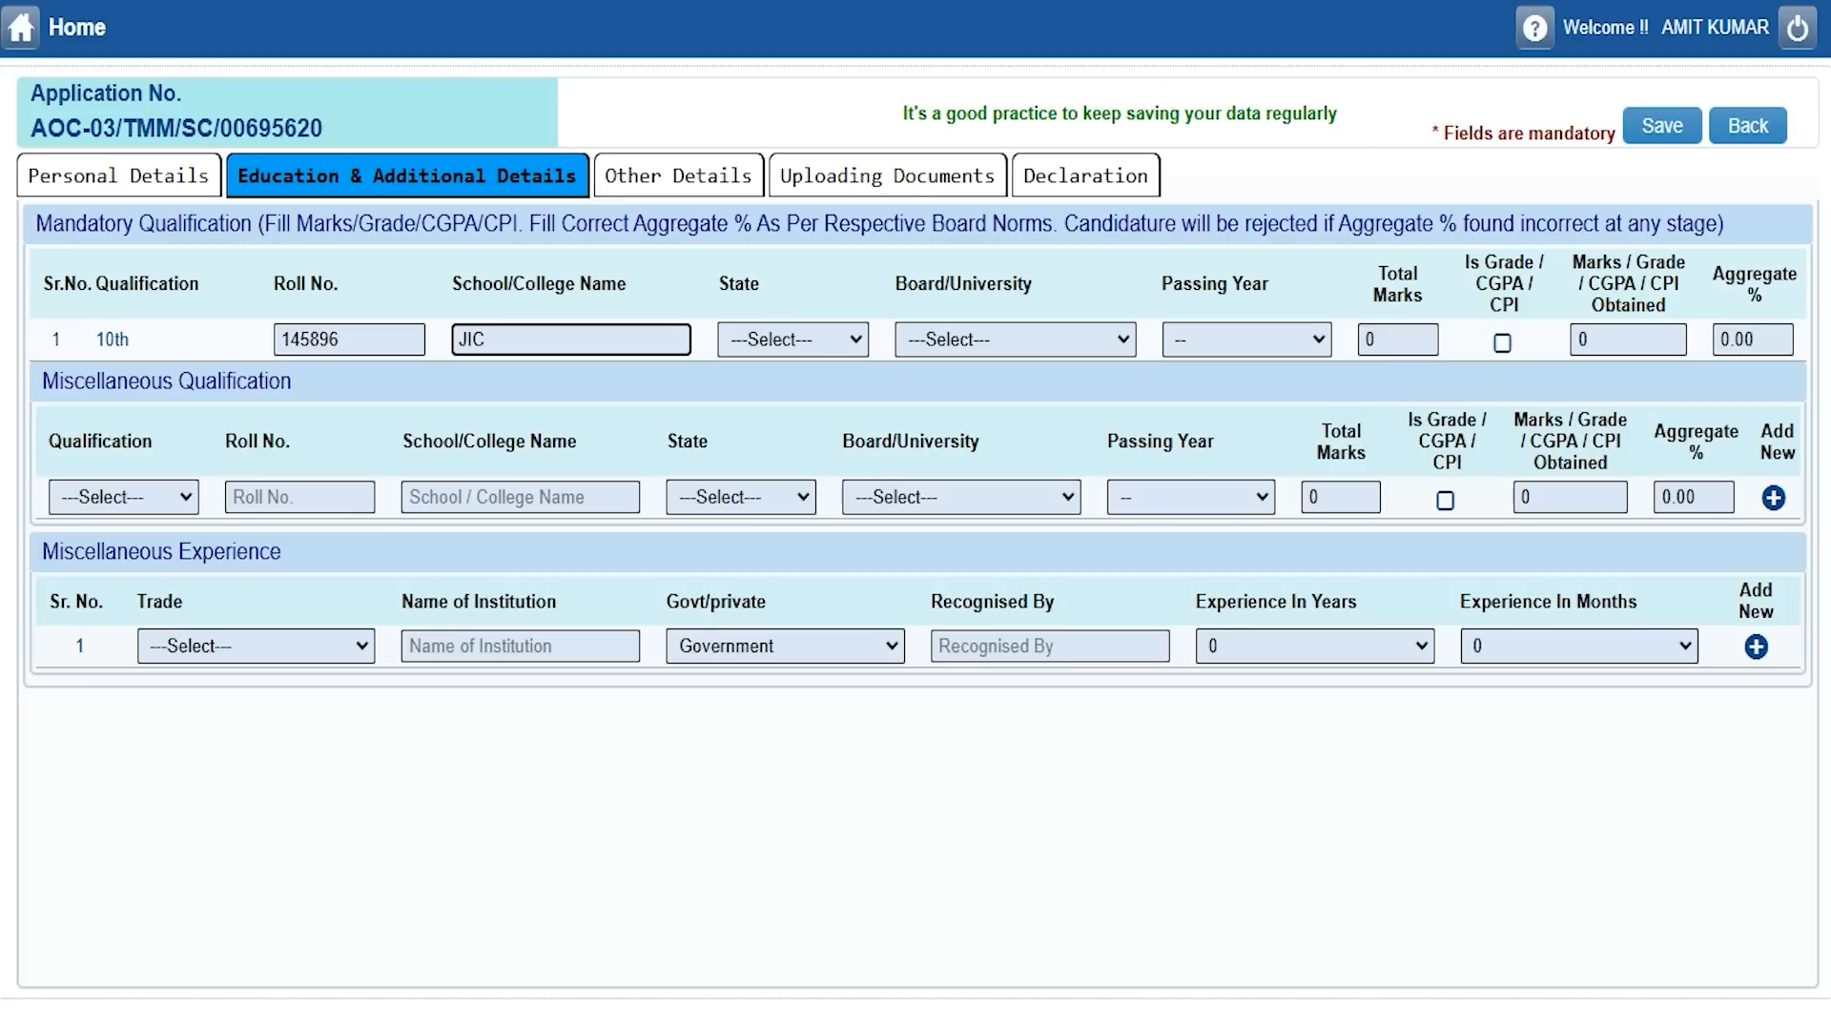
{"action": "left_click", "coordinate": [835, 342]}
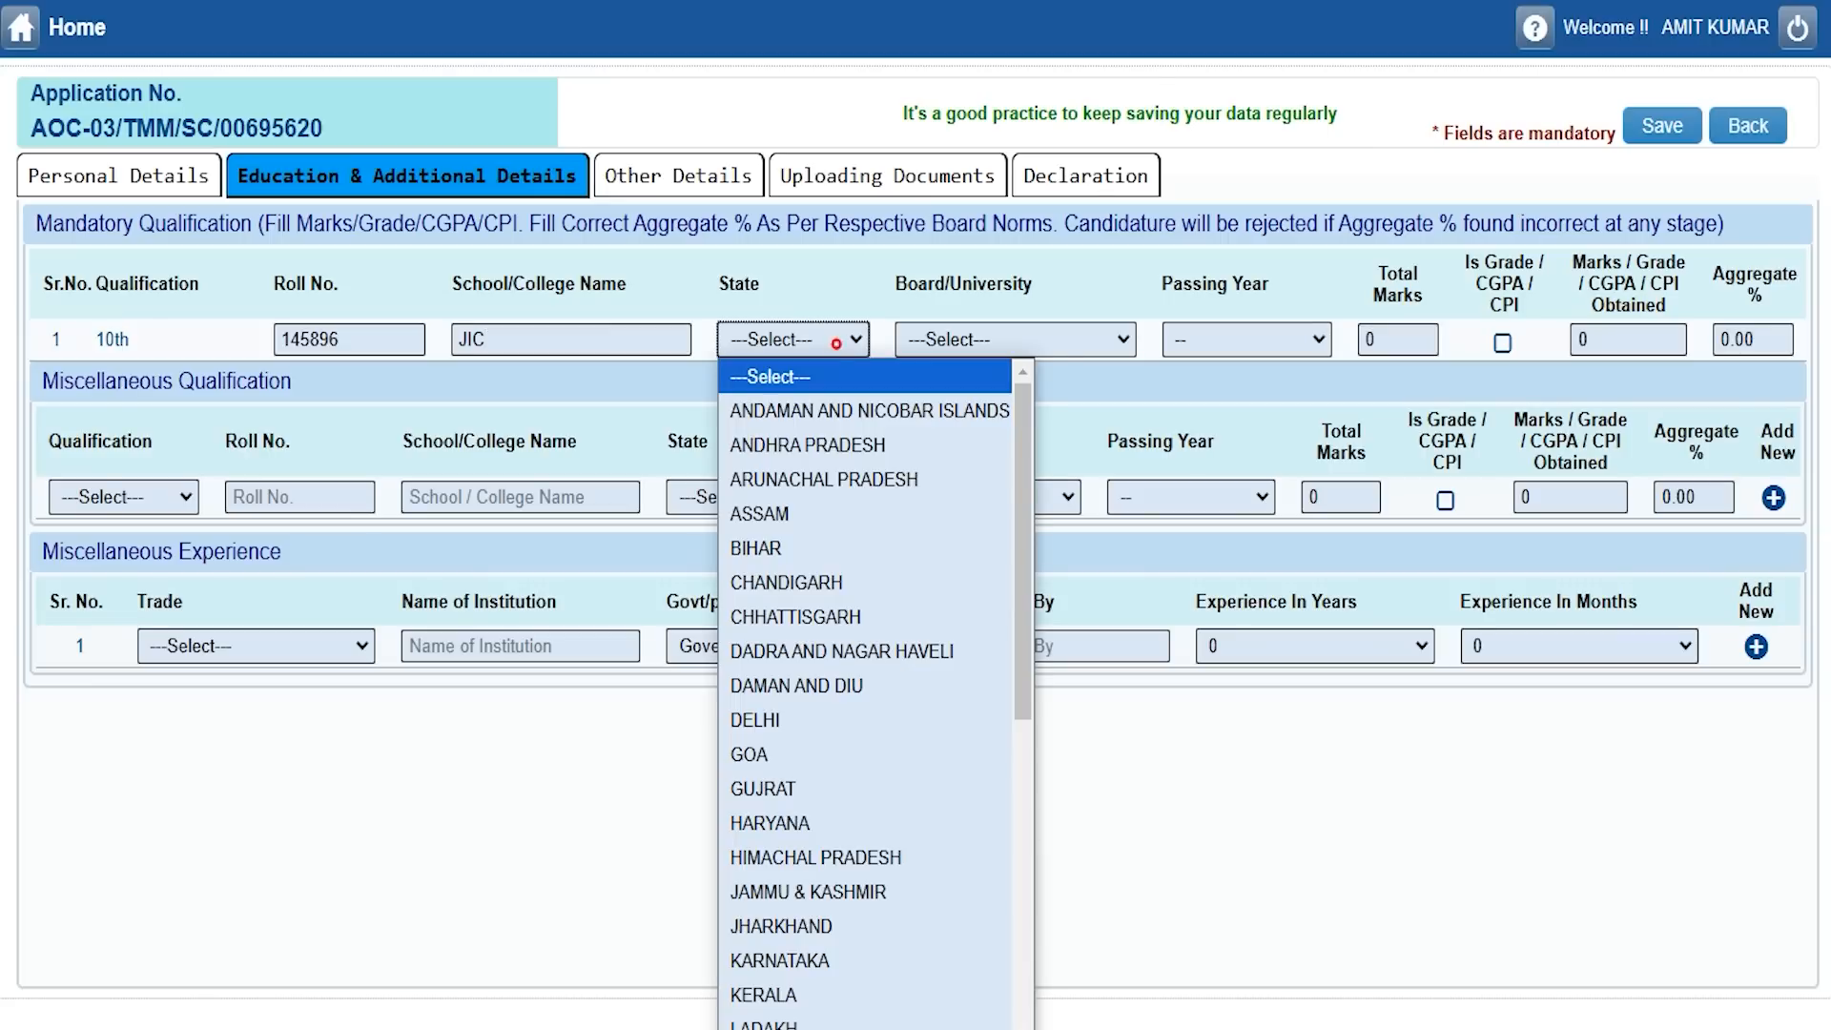
{"action": "key", "text": "u"}
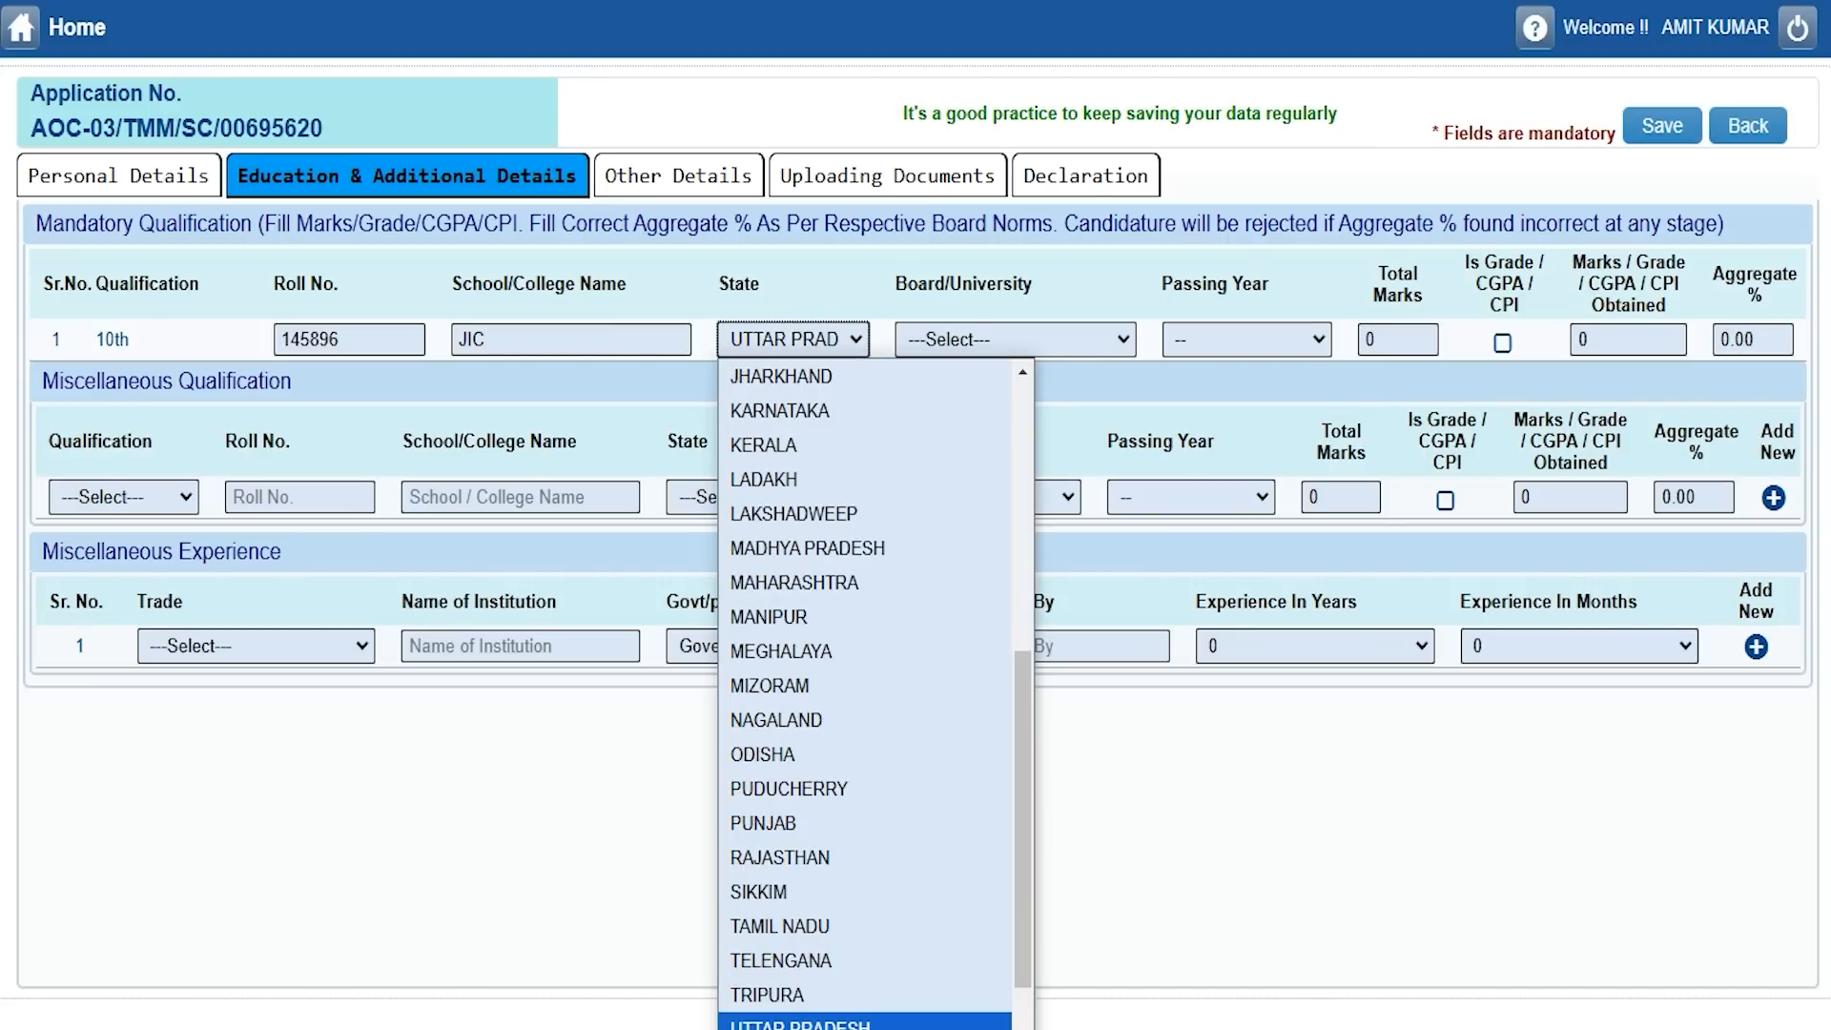
{"action": "key", "text": "Return"}
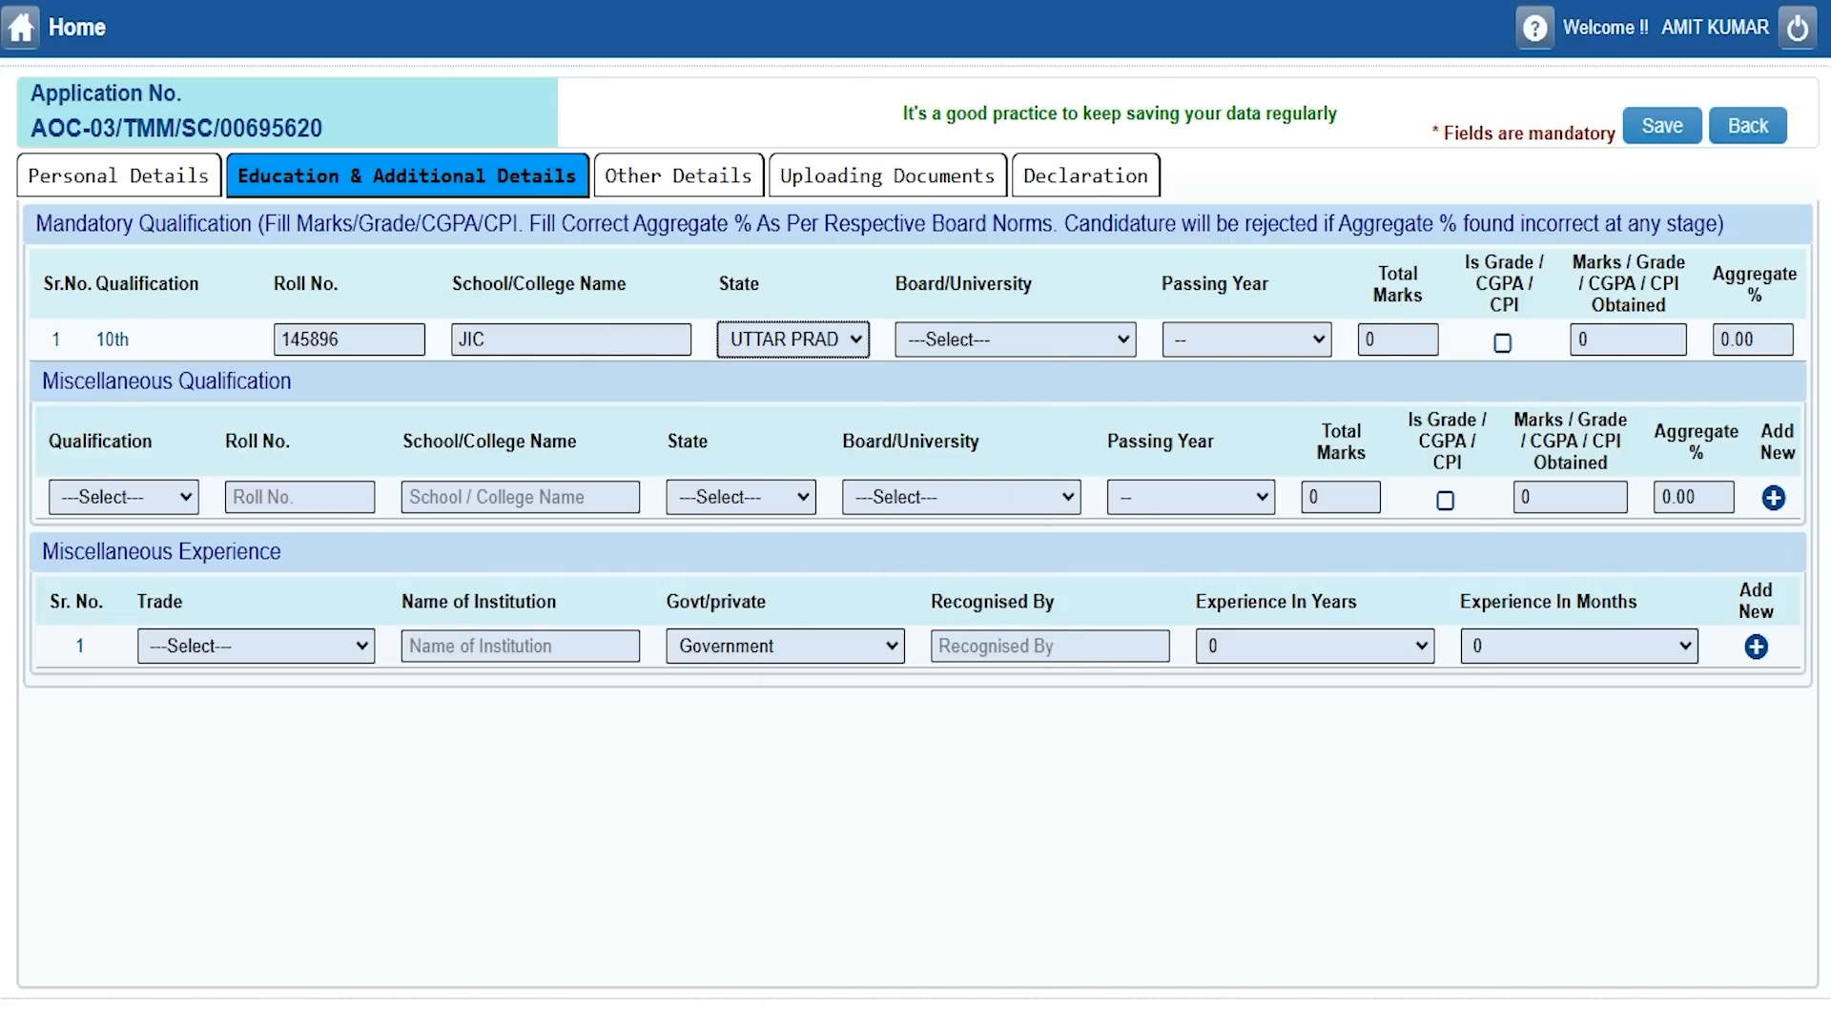
{"action": "left_click", "coordinate": [965, 344]}
{"action": "key", "text": "Up"}
{"action": "key", "text": "Return"}
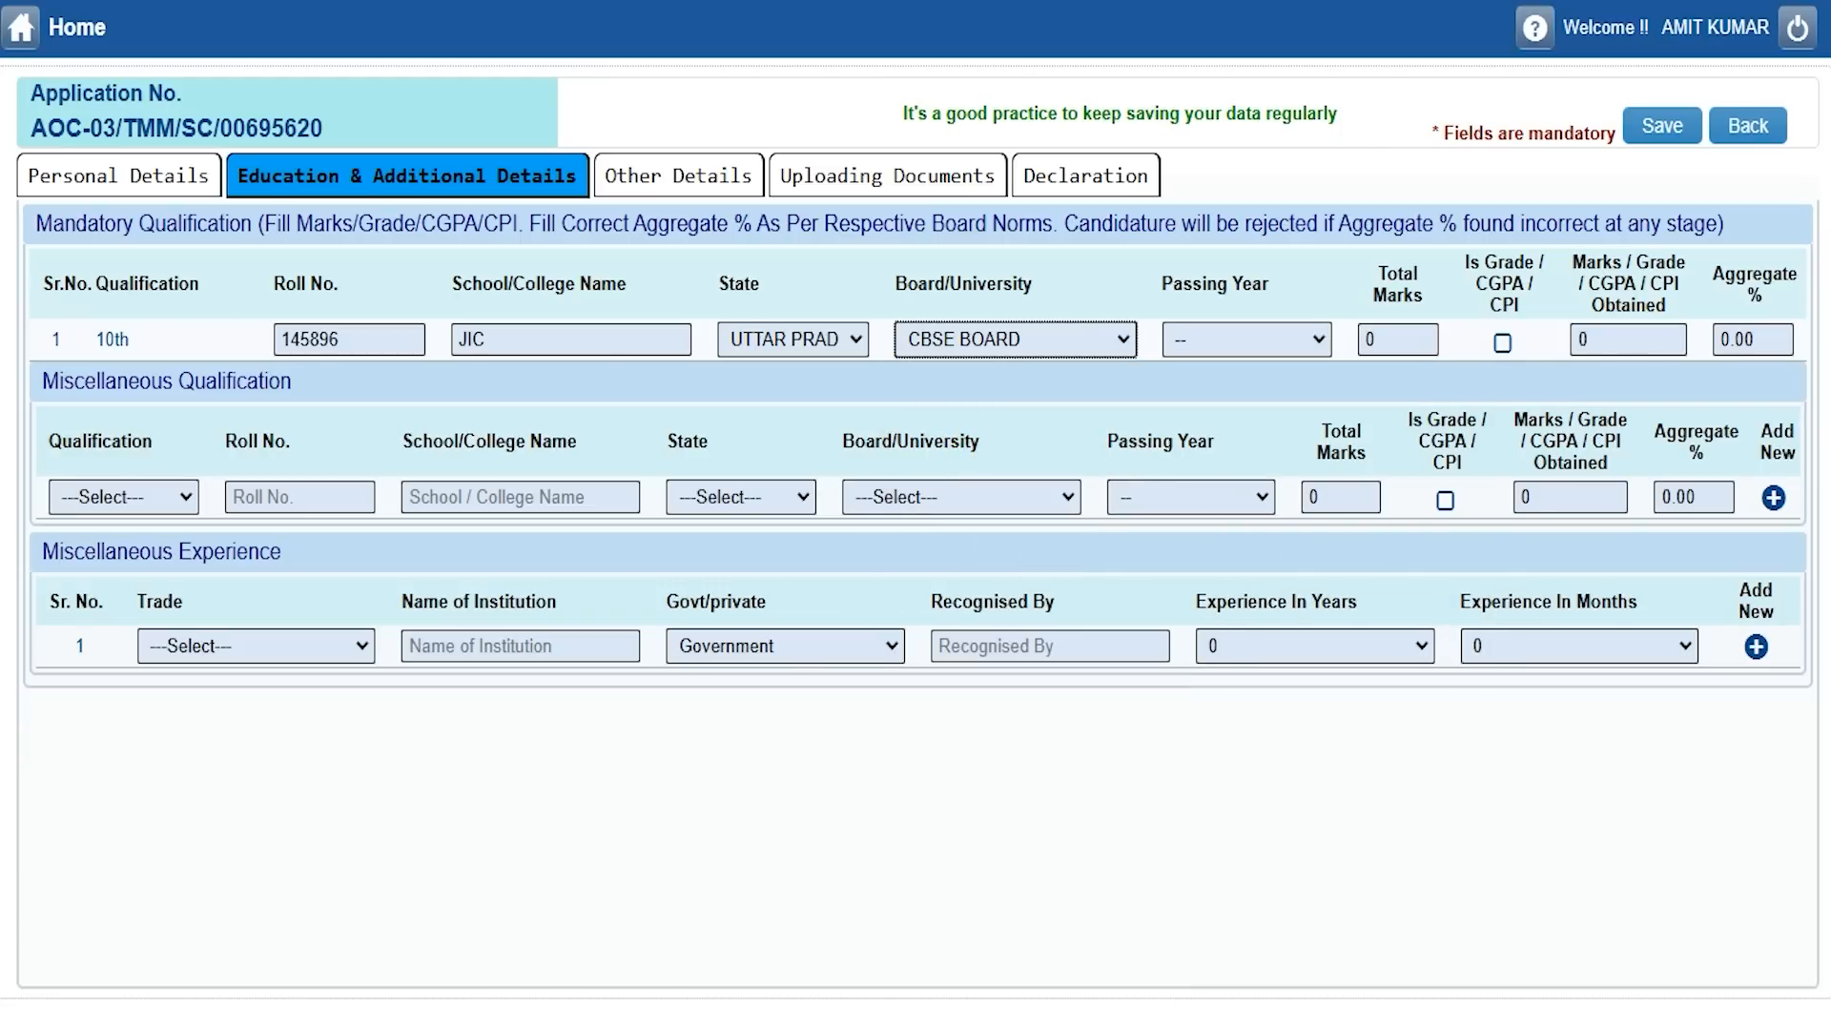
Set passing year 2015, total marks 600 and marks obtained 450 for the 10th.
{"action": "left_click", "coordinate": [1221, 339]}
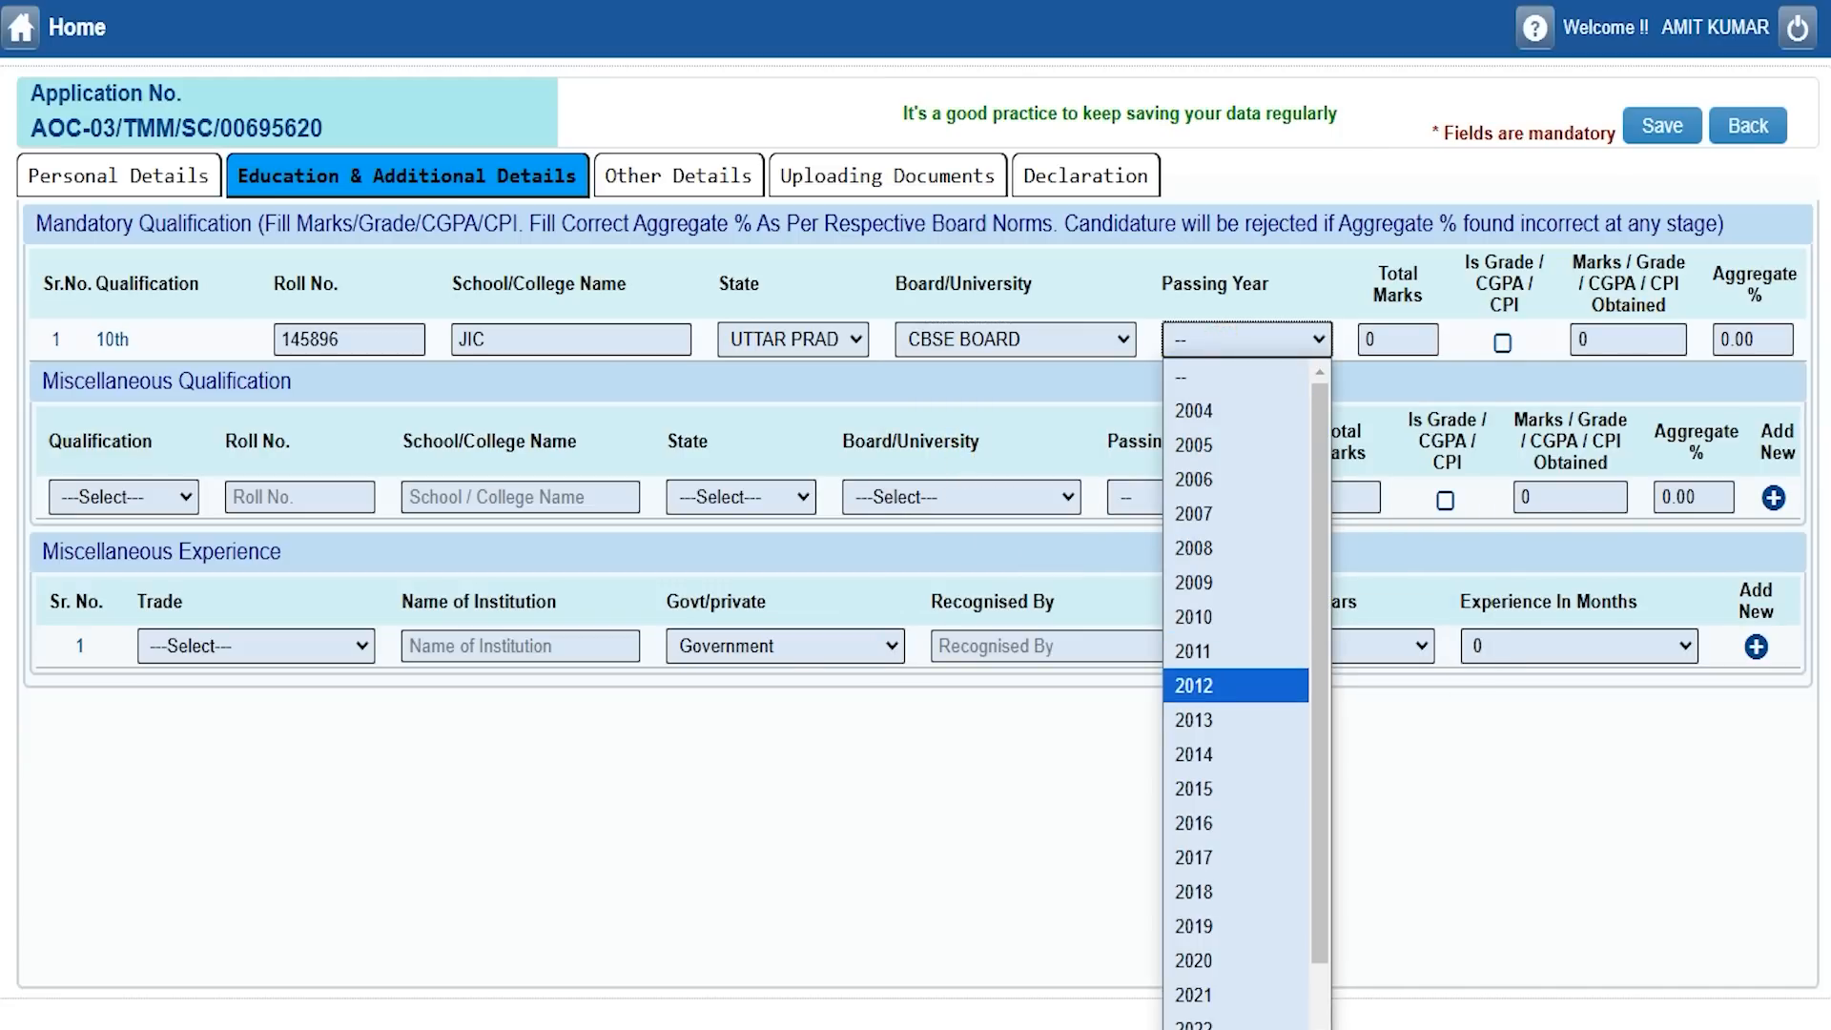
{"action": "key", "text": "Down"}
{"action": "key", "text": "Down"}
{"action": "key", "text": "Down"}
{"action": "key", "text": "Down"}
{"action": "key", "text": "Down"}
{"action": "key", "text": "Up"}
{"action": "key", "text": "Up"}
{"action": "key", "text": "Up"}
{"action": "left_click", "coordinate": [1209, 790]}
{"action": "left_click", "coordinate": [1391, 334]}
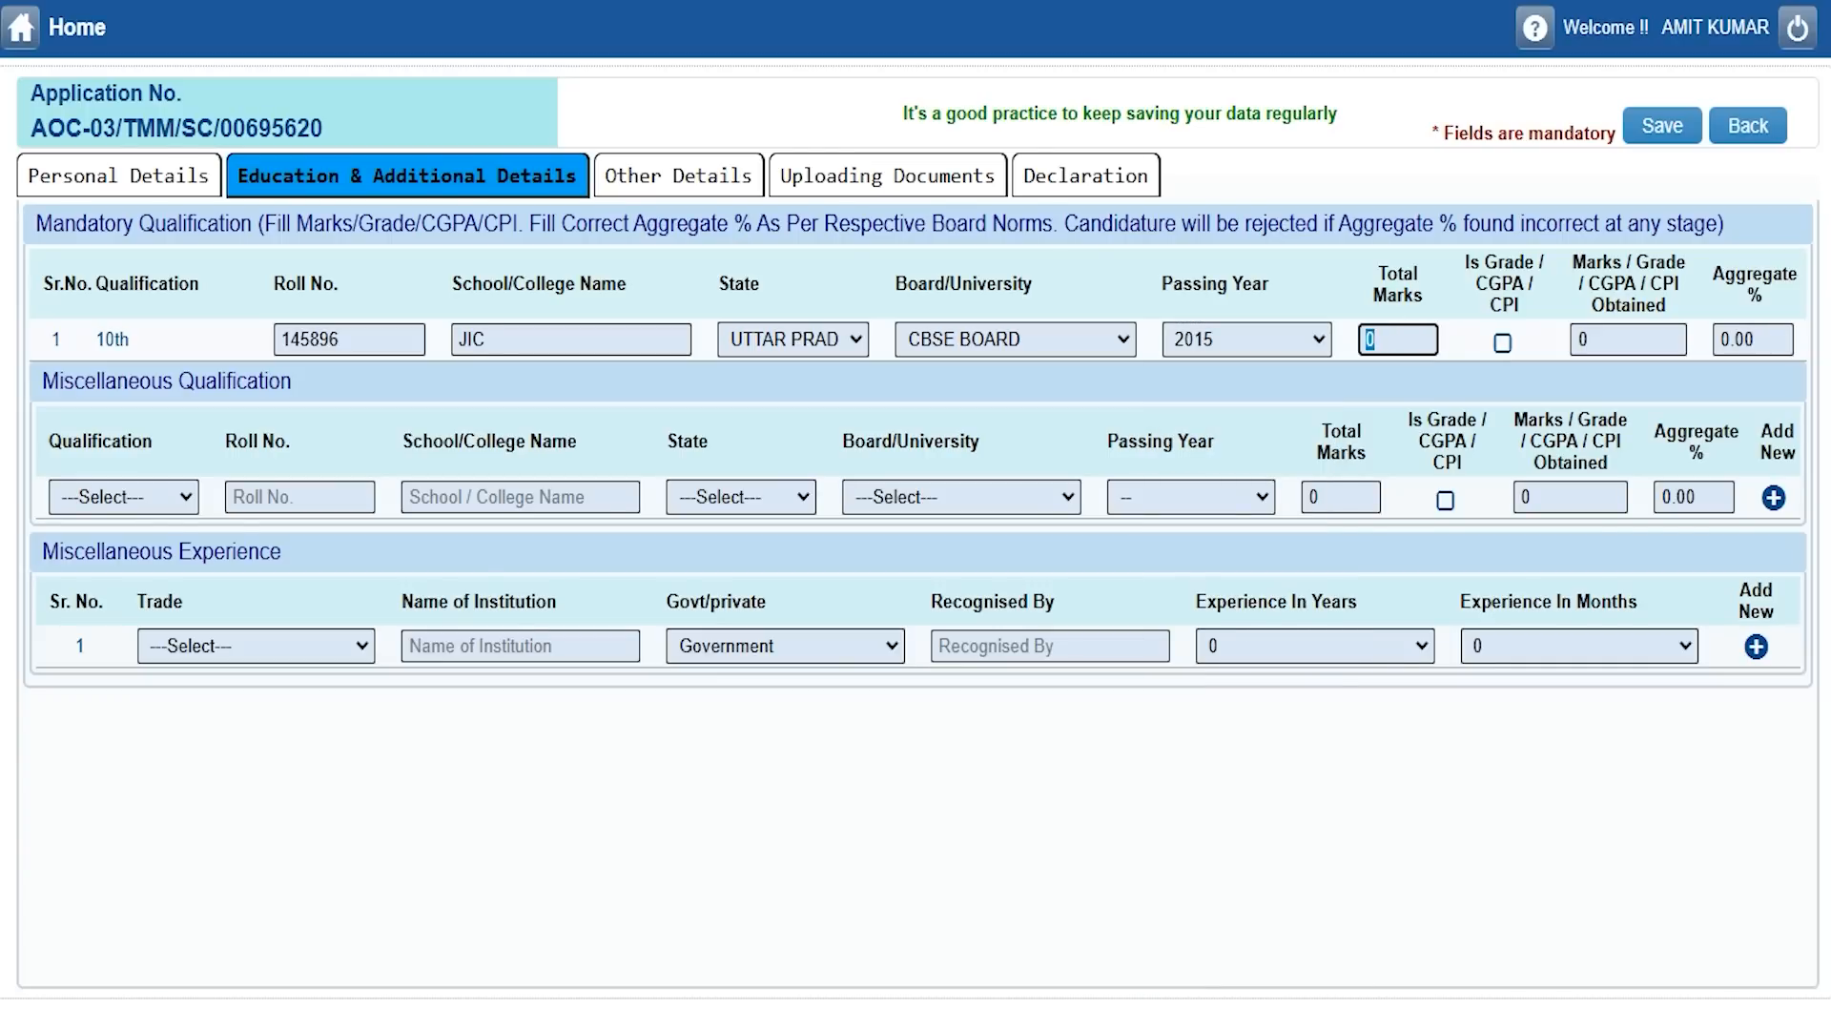
{"action": "type", "text": "600"}
{"action": "key", "text": "Tab"}
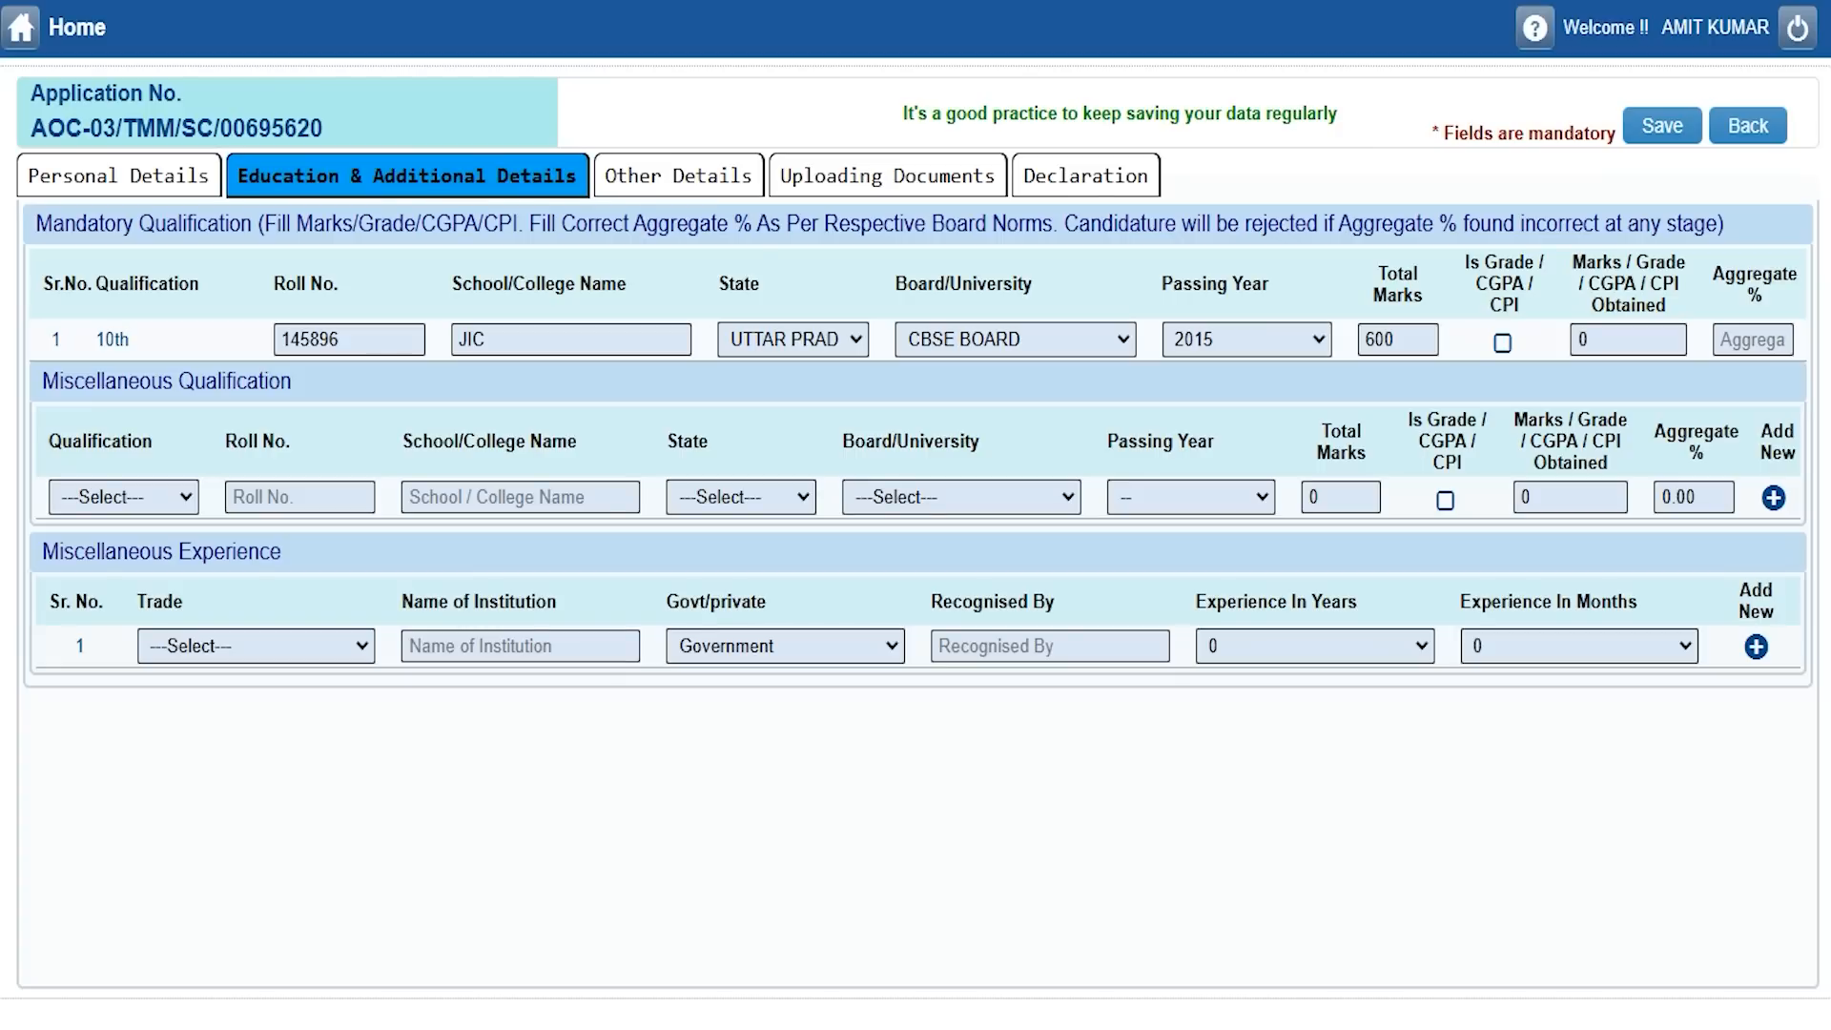
{"action": "left_click", "coordinate": [1503, 342]}
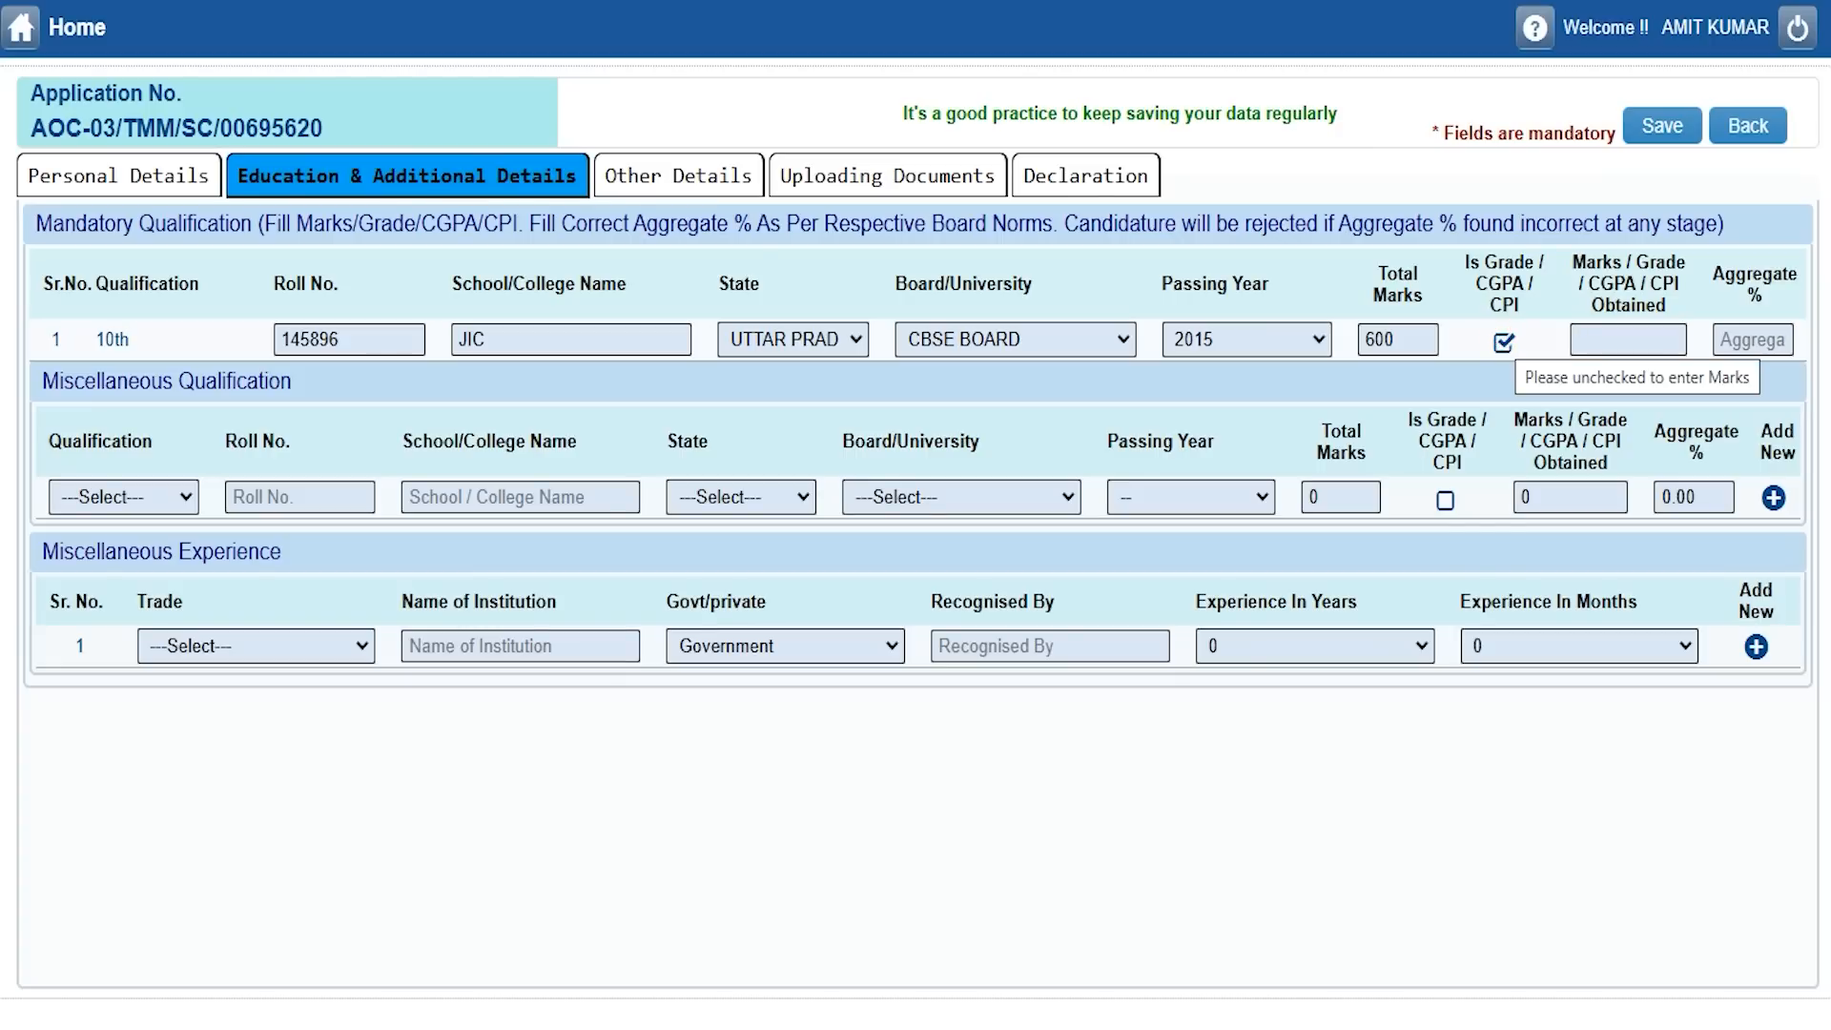
{"action": "left_click", "coordinate": [1738, 340]}
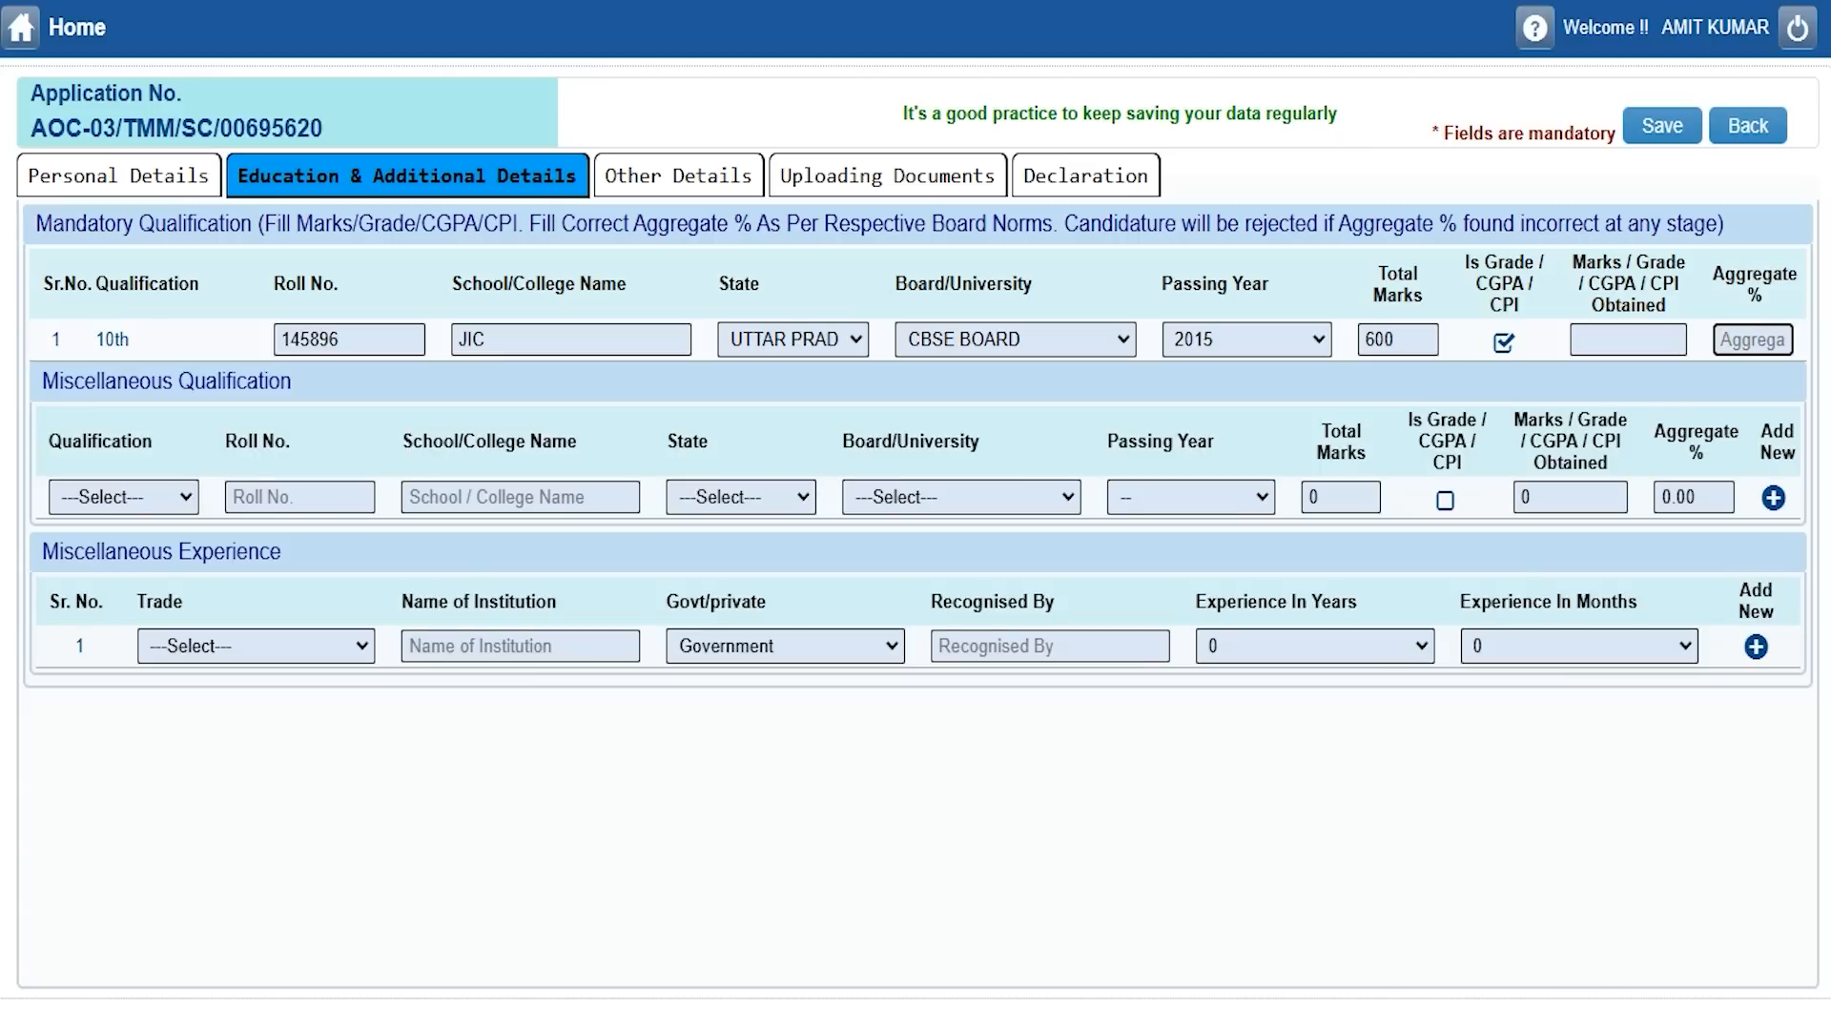
{"action": "left_click", "coordinate": [1502, 343]}
{"action": "left_click", "coordinate": [1608, 339]}
{"action": "type", "text": "450"}
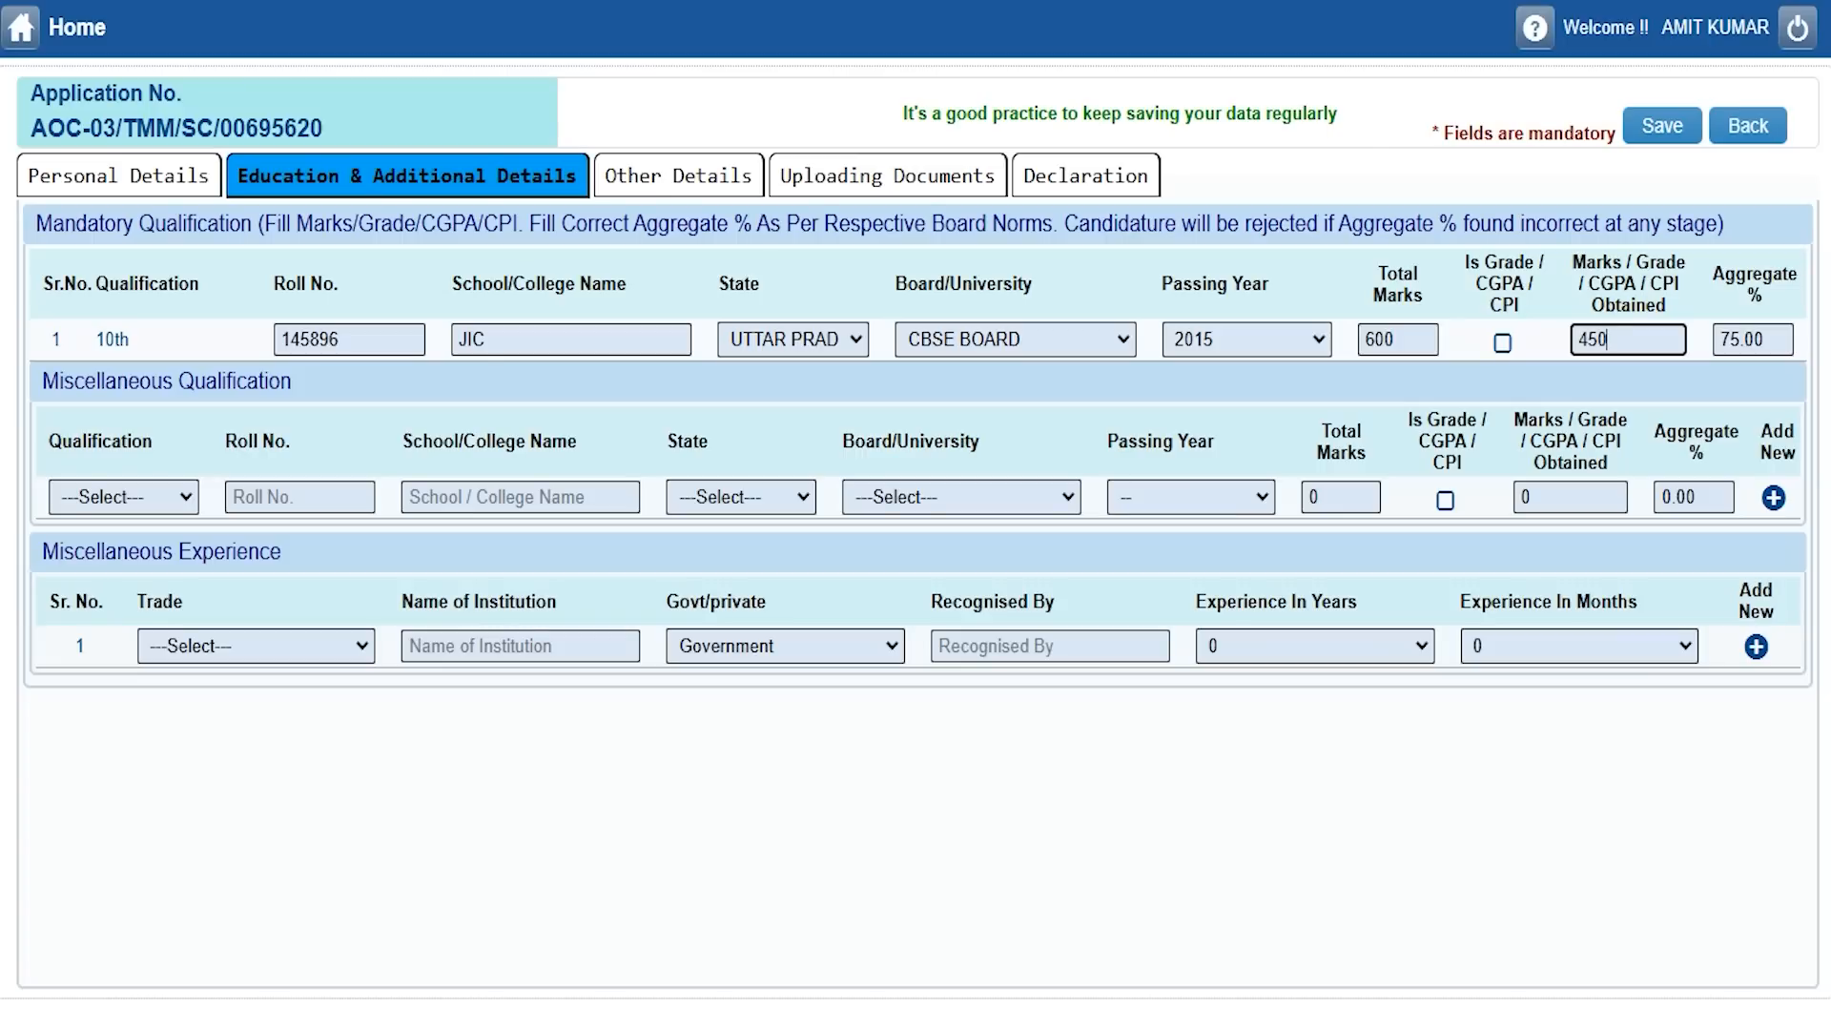
Browse the Miscellaneous Qualification options and leave it unselected.
{"action": "left_click", "coordinate": [166, 495]}
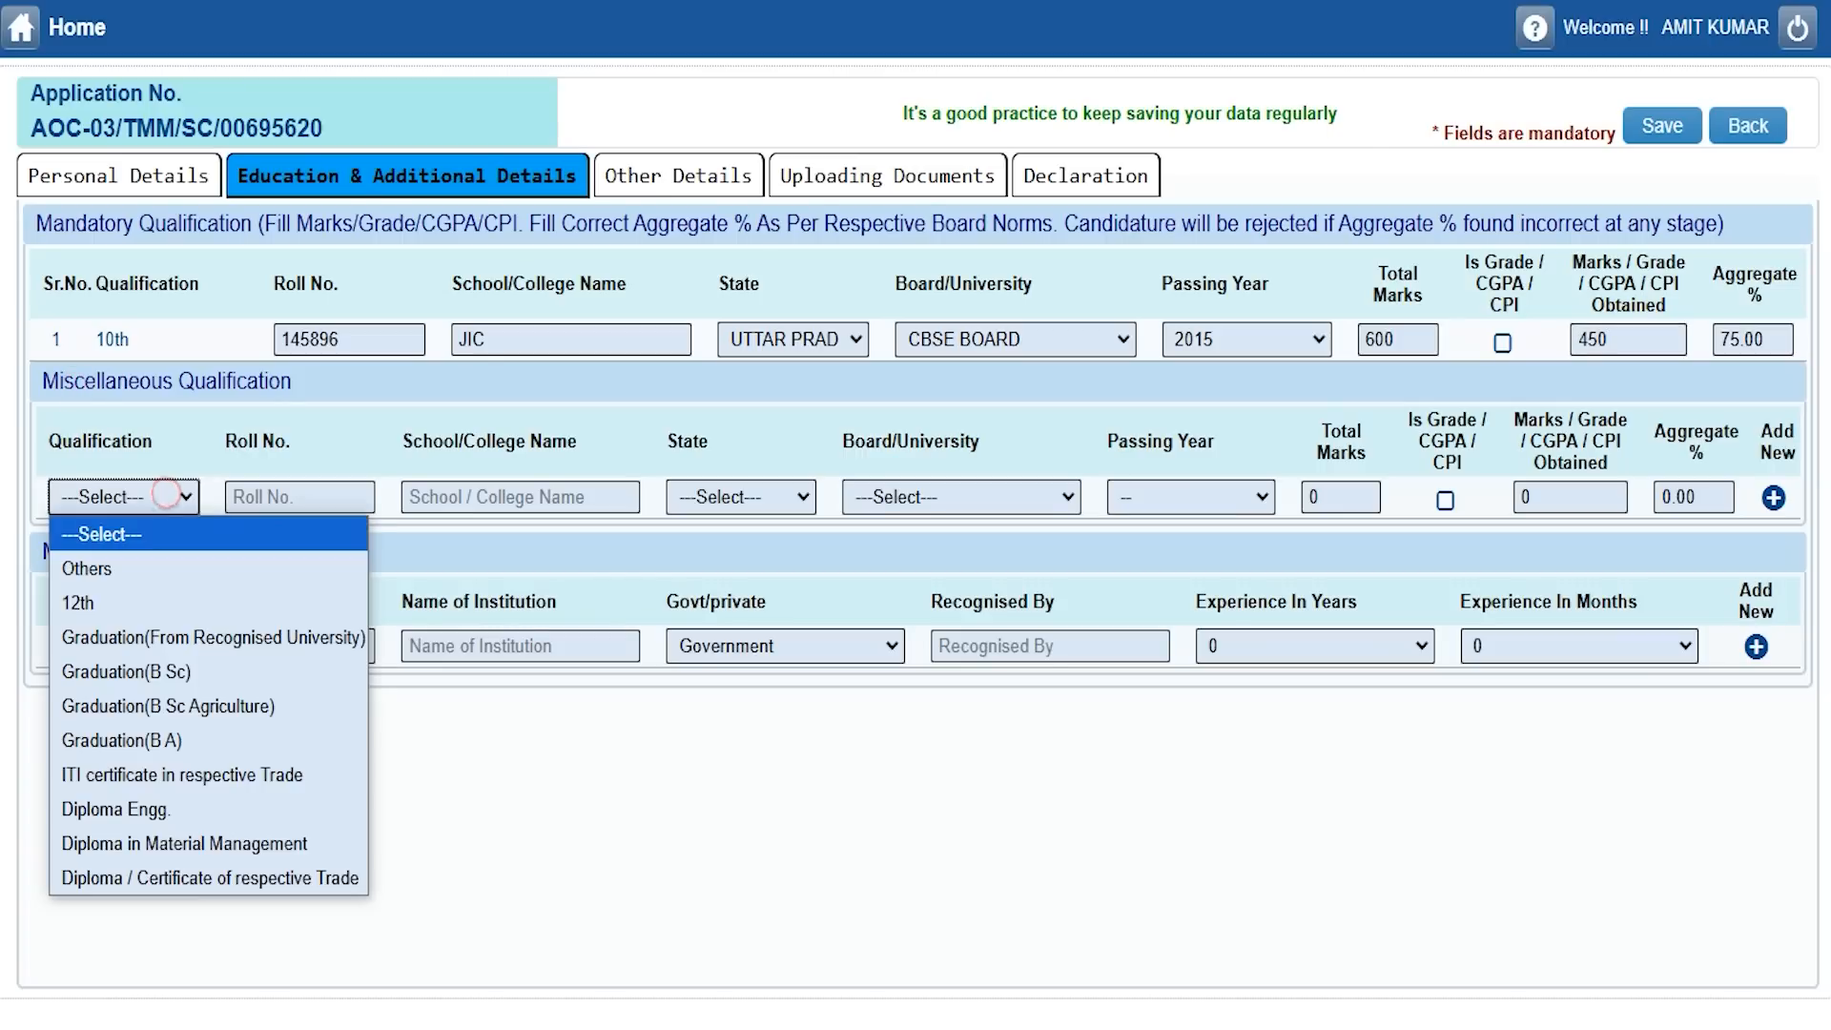
{"action": "key", "text": "Down"}
{"action": "key", "text": "Down"}
{"action": "key", "text": "Down"}
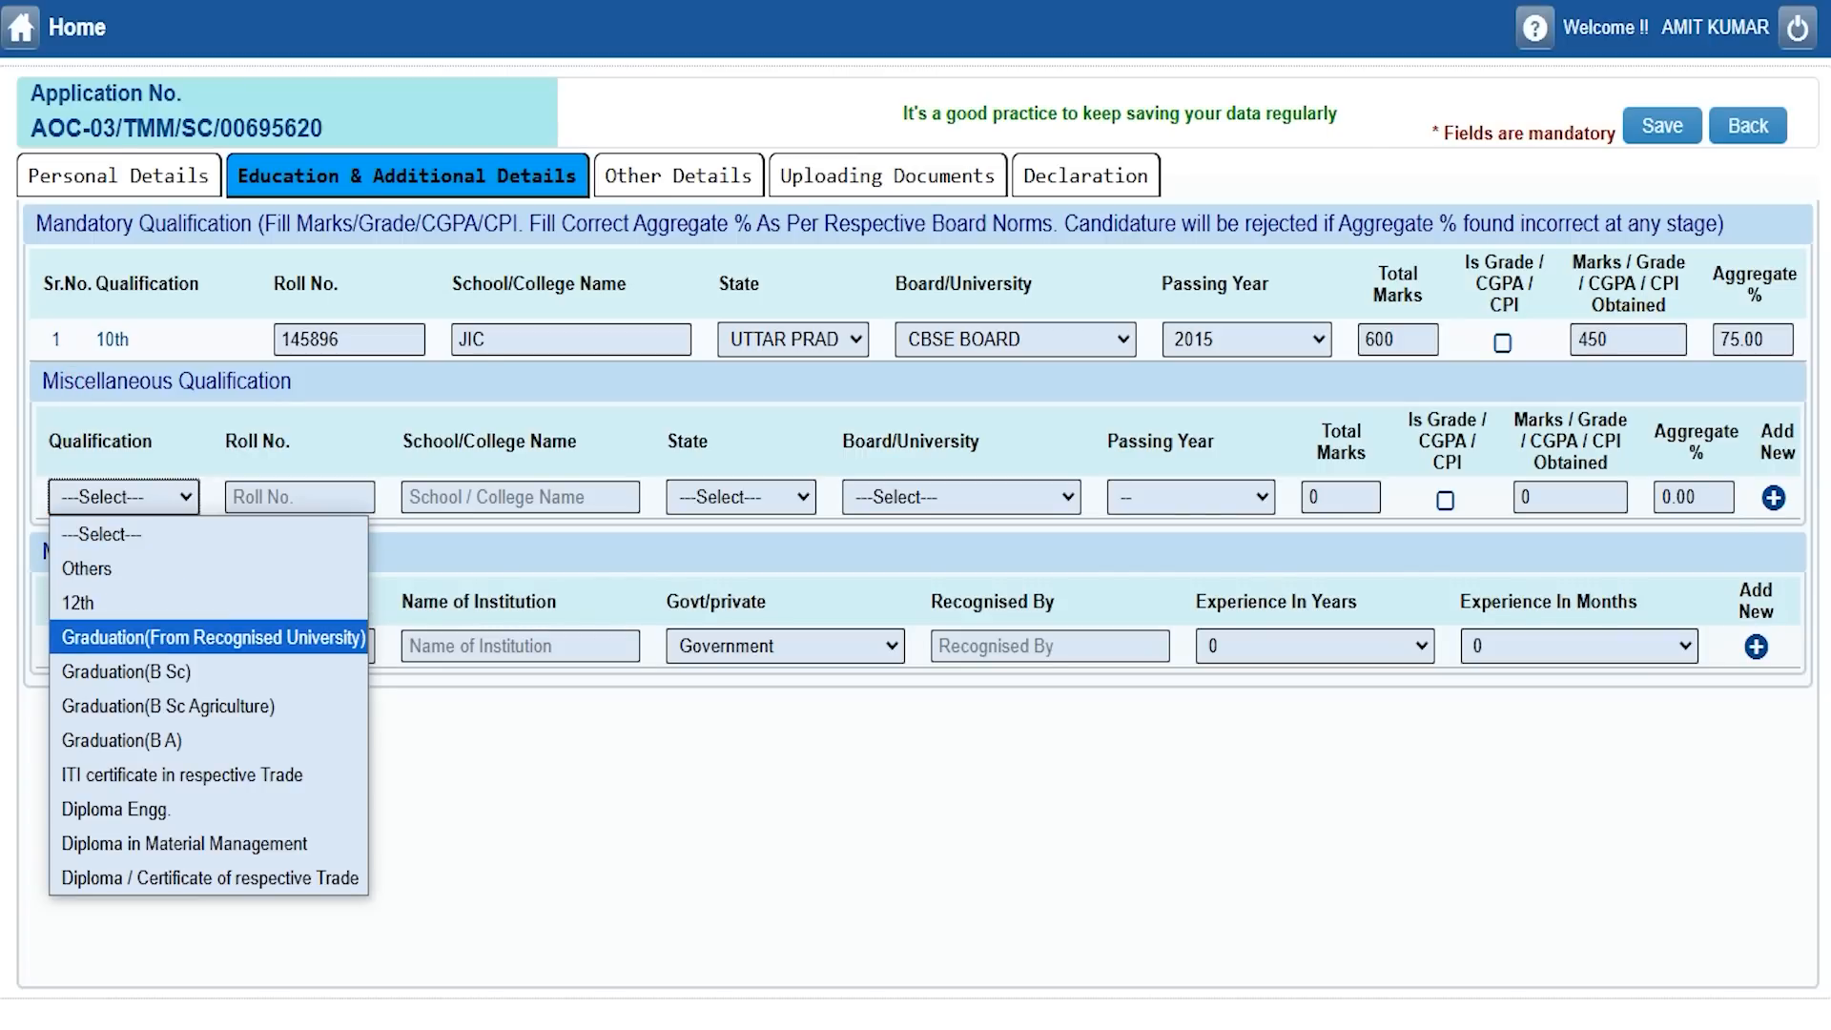
{"action": "key", "text": "Down"}
{"action": "key", "text": "Down"}
{"action": "key", "text": "Down"}
{"action": "key", "text": "Down"}
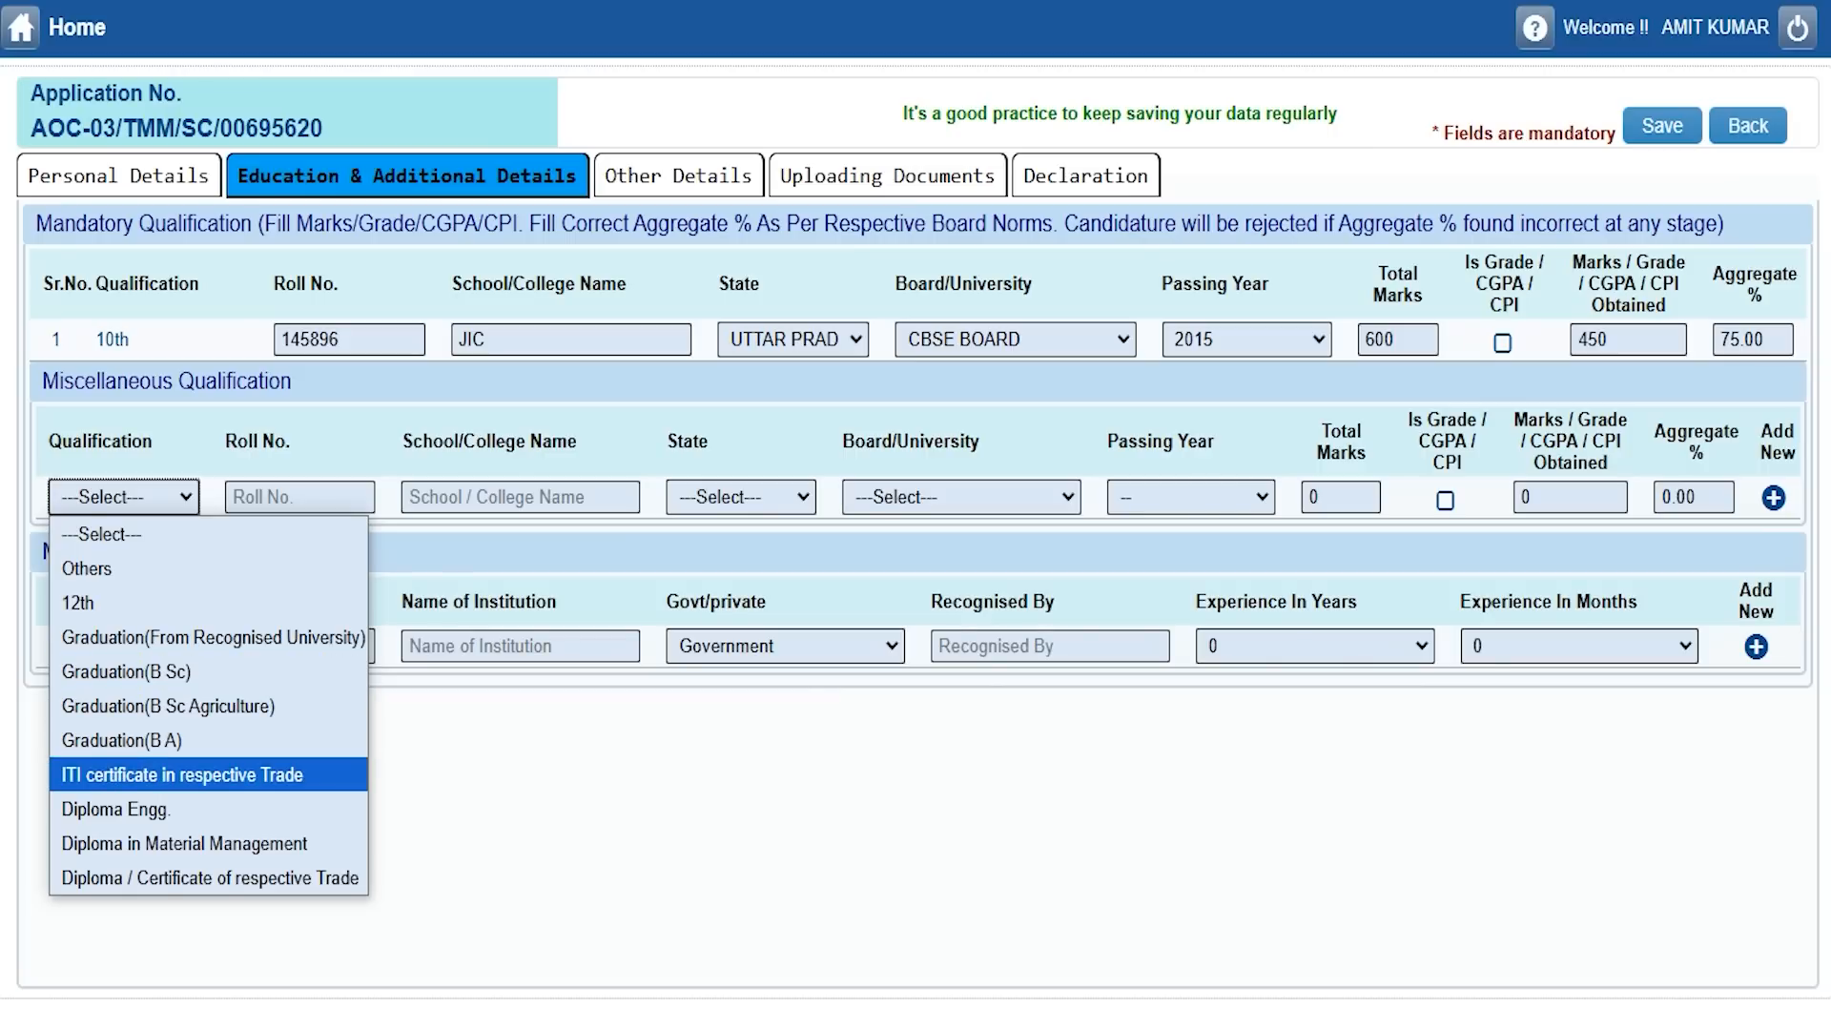
{"action": "key", "text": "Down"}
{"action": "key", "text": "Down"}
{"action": "key", "text": "Up"}
{"action": "key", "text": "Up"}
{"action": "key", "text": "Up"}
{"action": "key", "text": "Up"}
{"action": "key", "text": "Up"}
{"action": "key", "text": "Up"}
{"action": "key", "text": "Up"}
{"action": "key", "text": "Up"}
{"action": "key", "text": "Up"}
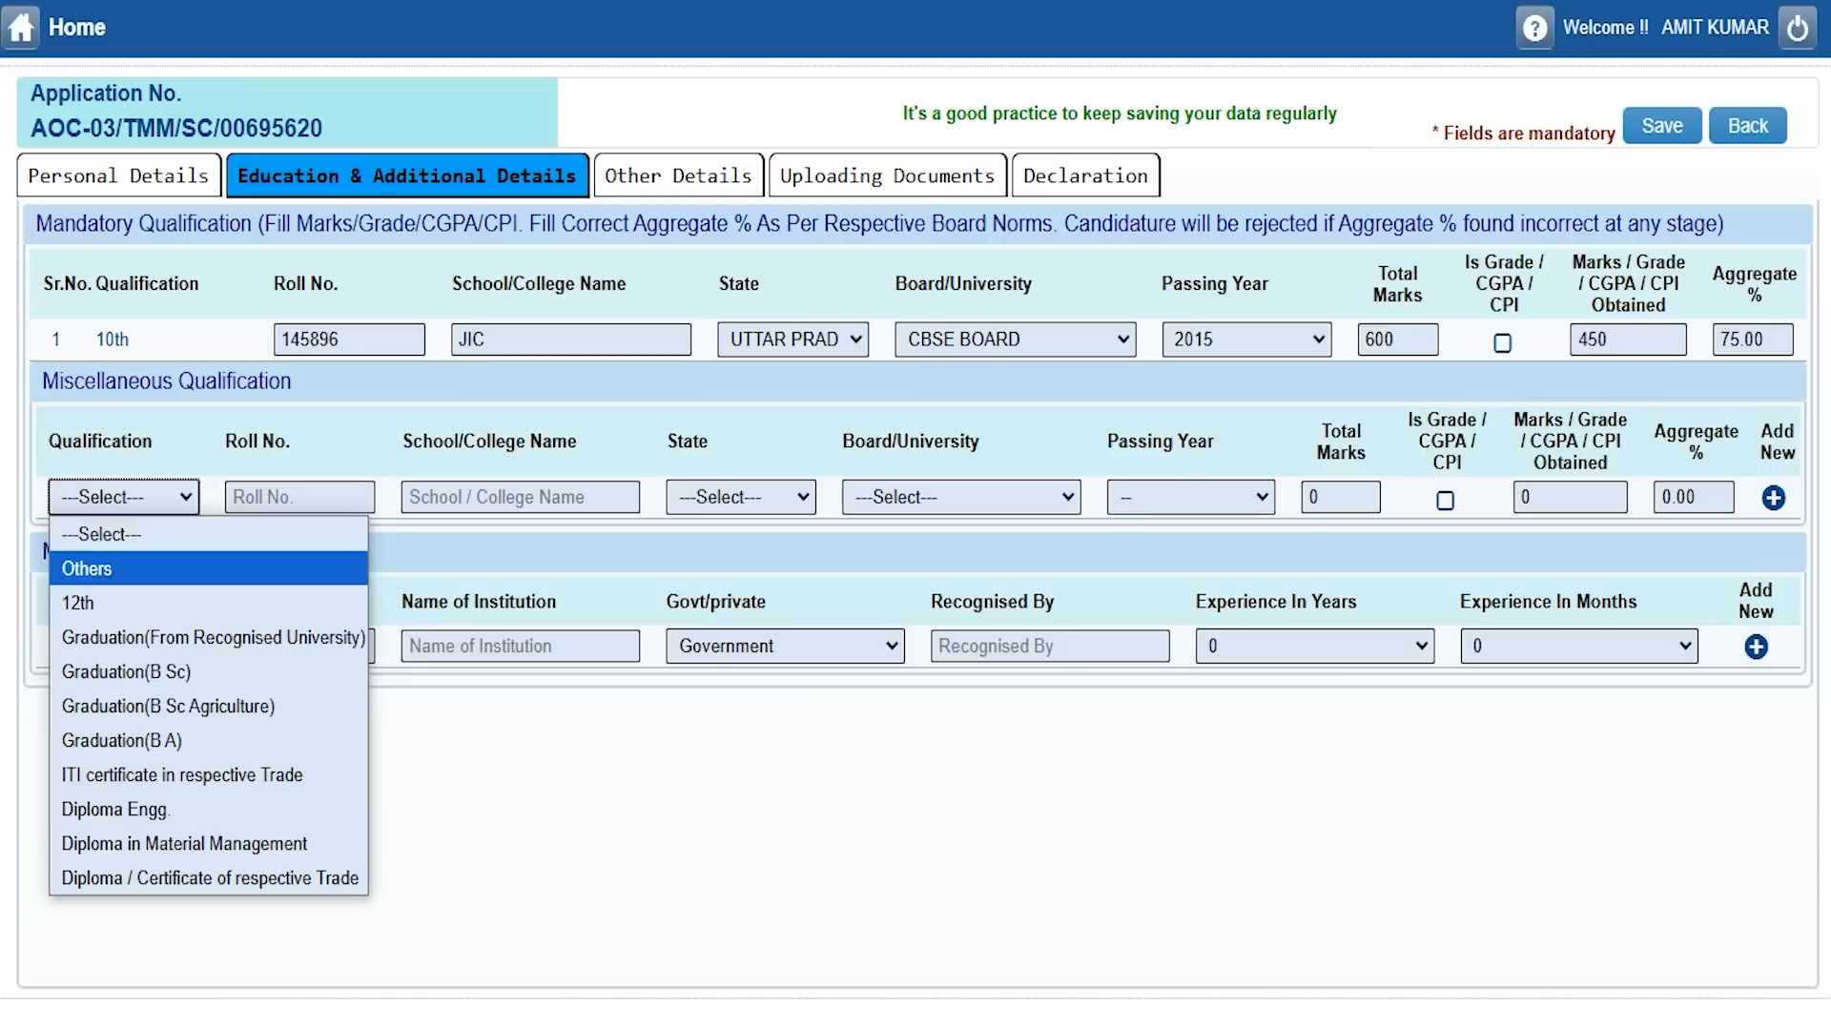
{"action": "key", "text": "Return"}
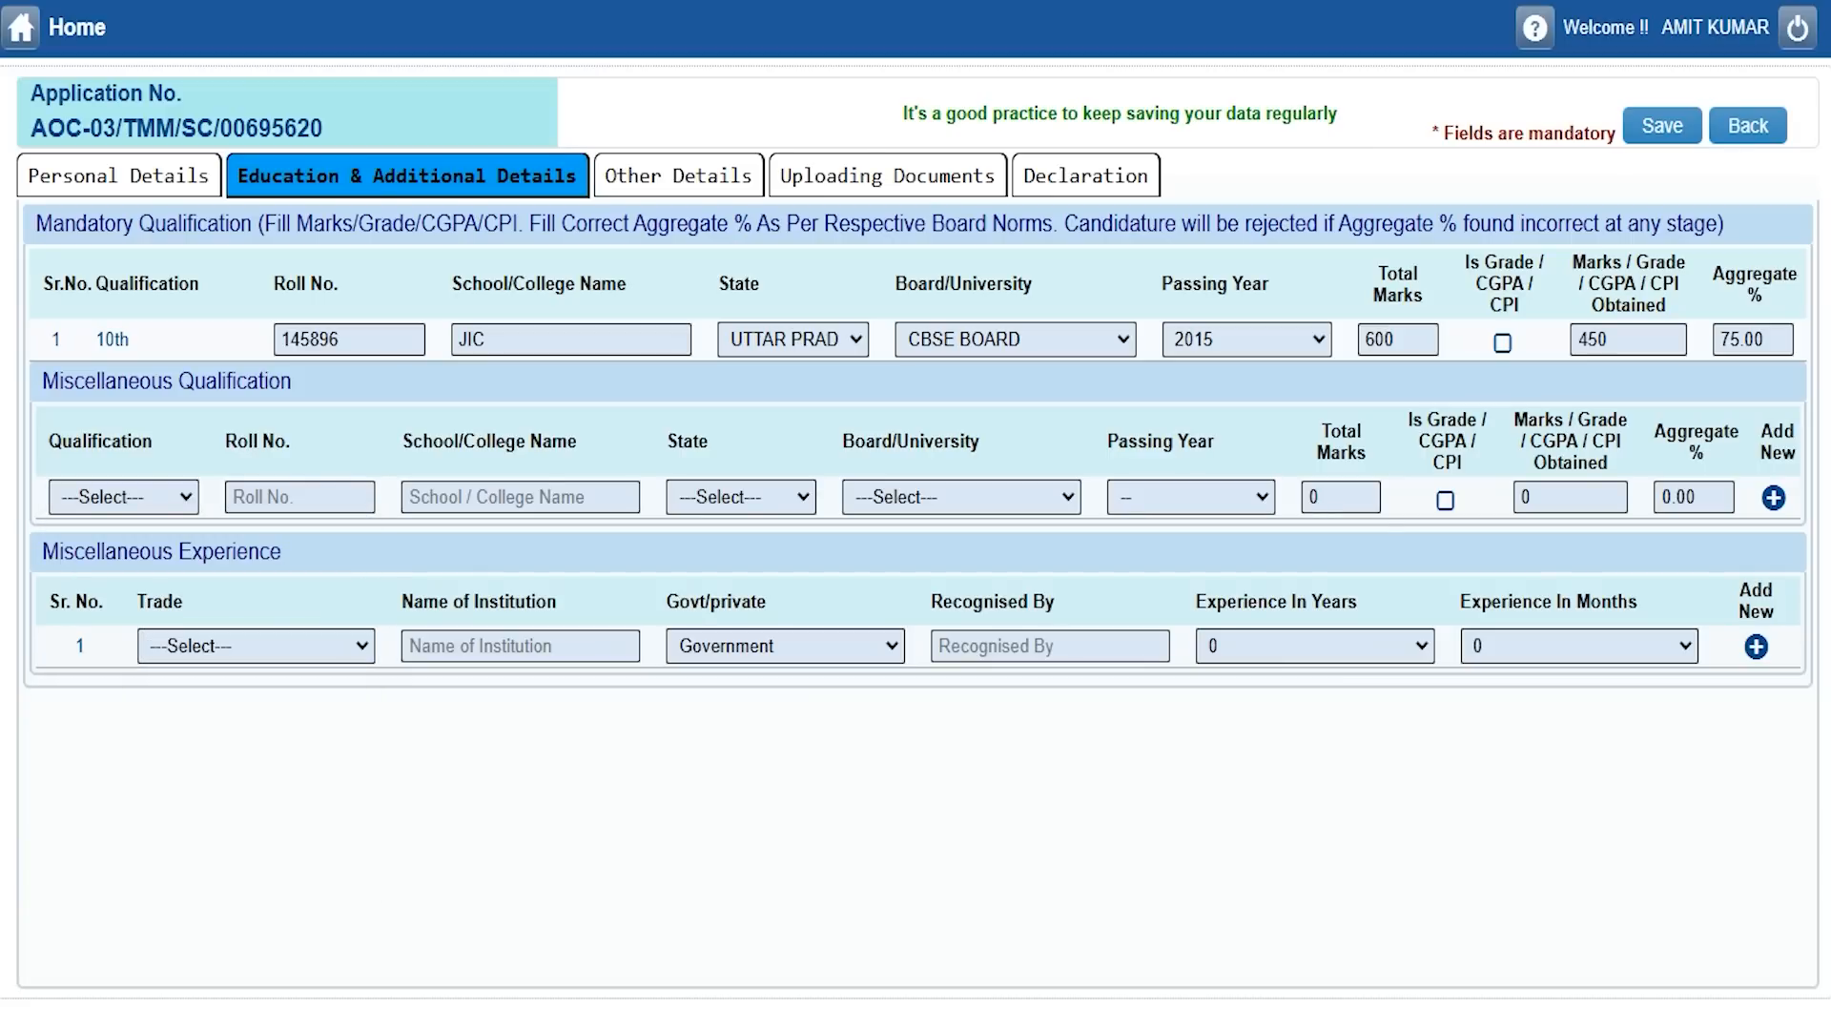
Leave the experience row at defaults: no trade, Government, 0 years, 0 months.
{"action": "left_click", "coordinate": [252, 654]}
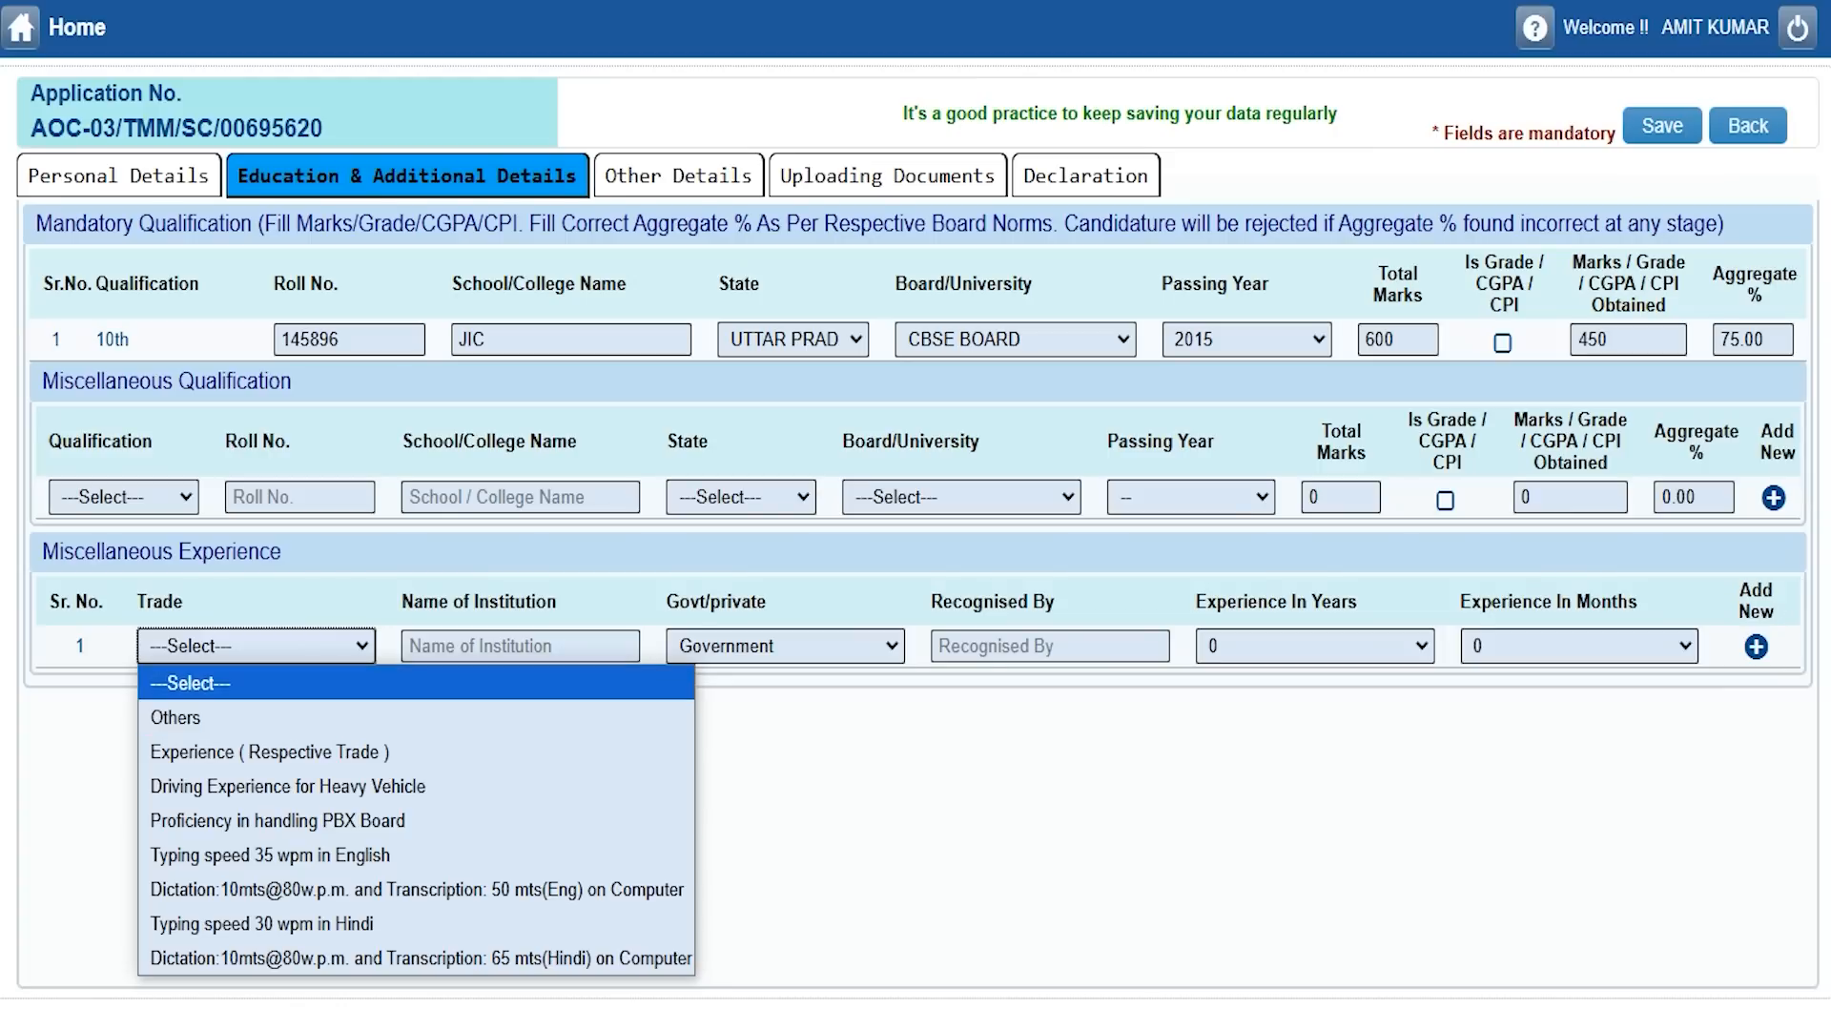
{"action": "left_click", "coordinate": [270, 649]}
{"action": "left_click", "coordinate": [477, 645]}
{"action": "left_click", "coordinate": [783, 645]}
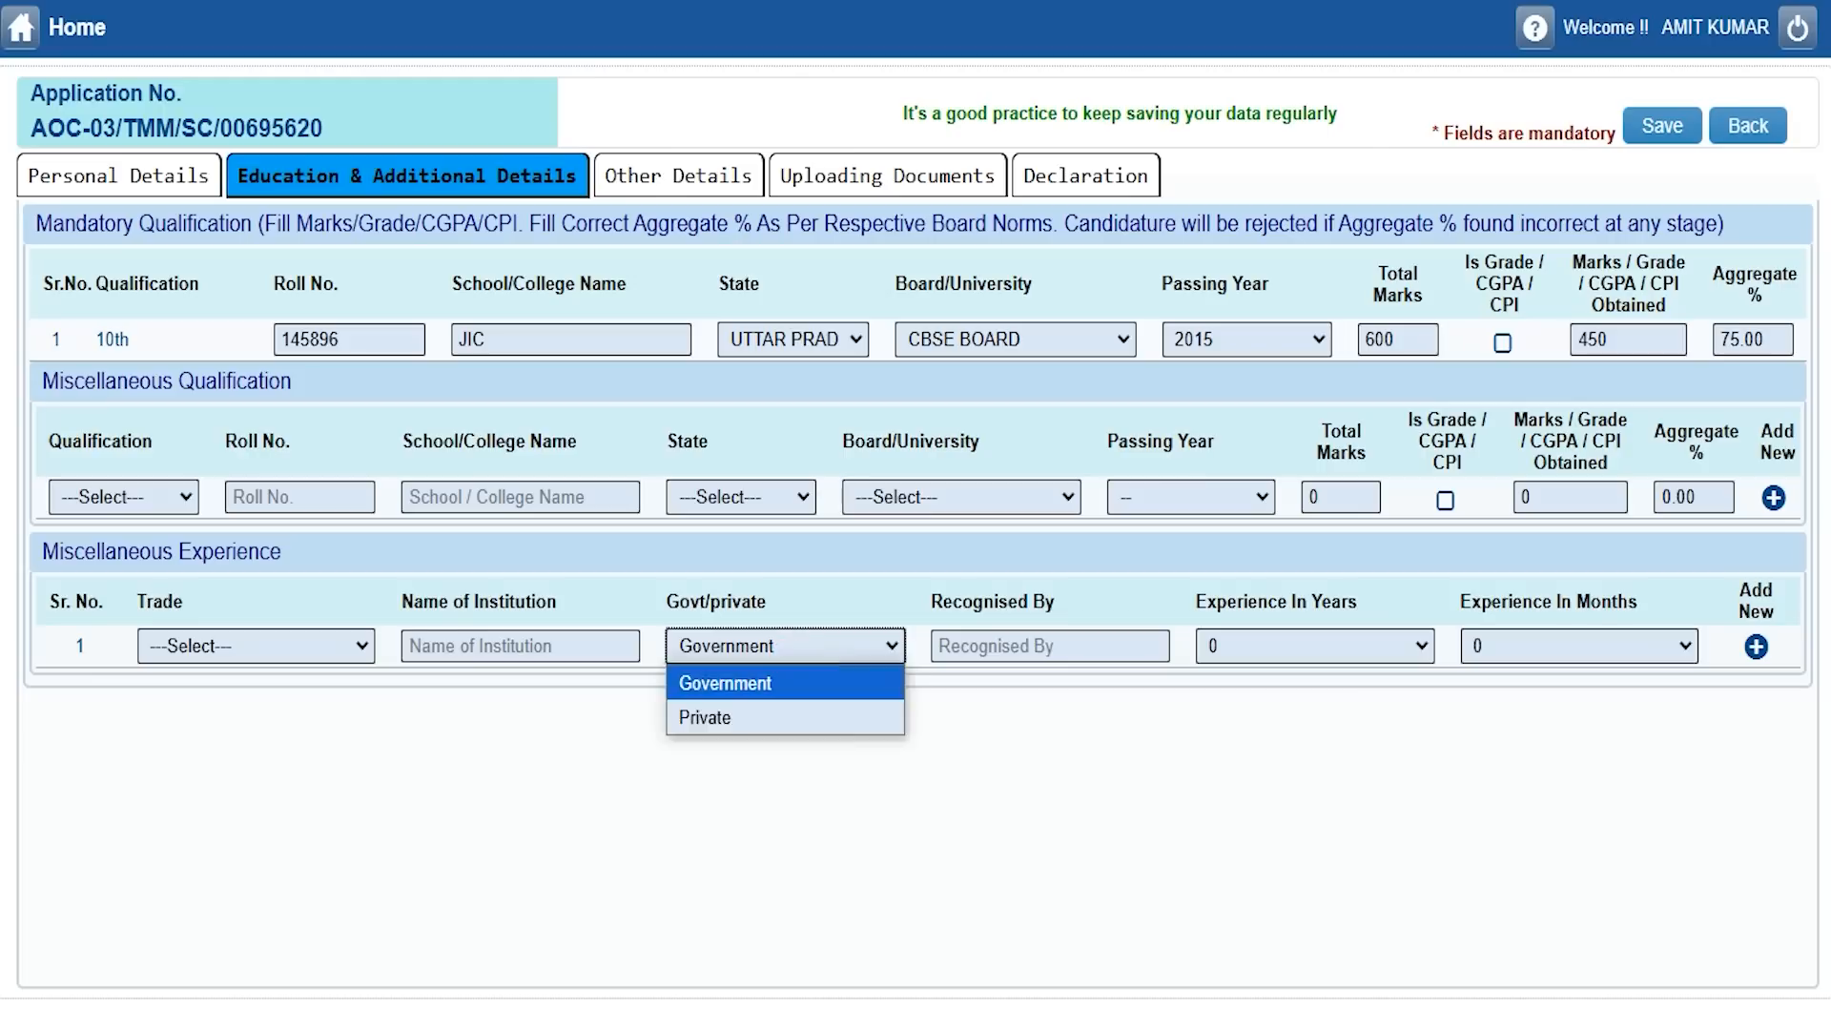
{"action": "left_click", "coordinate": [780, 645]}
{"action": "left_click", "coordinate": [1018, 646]}
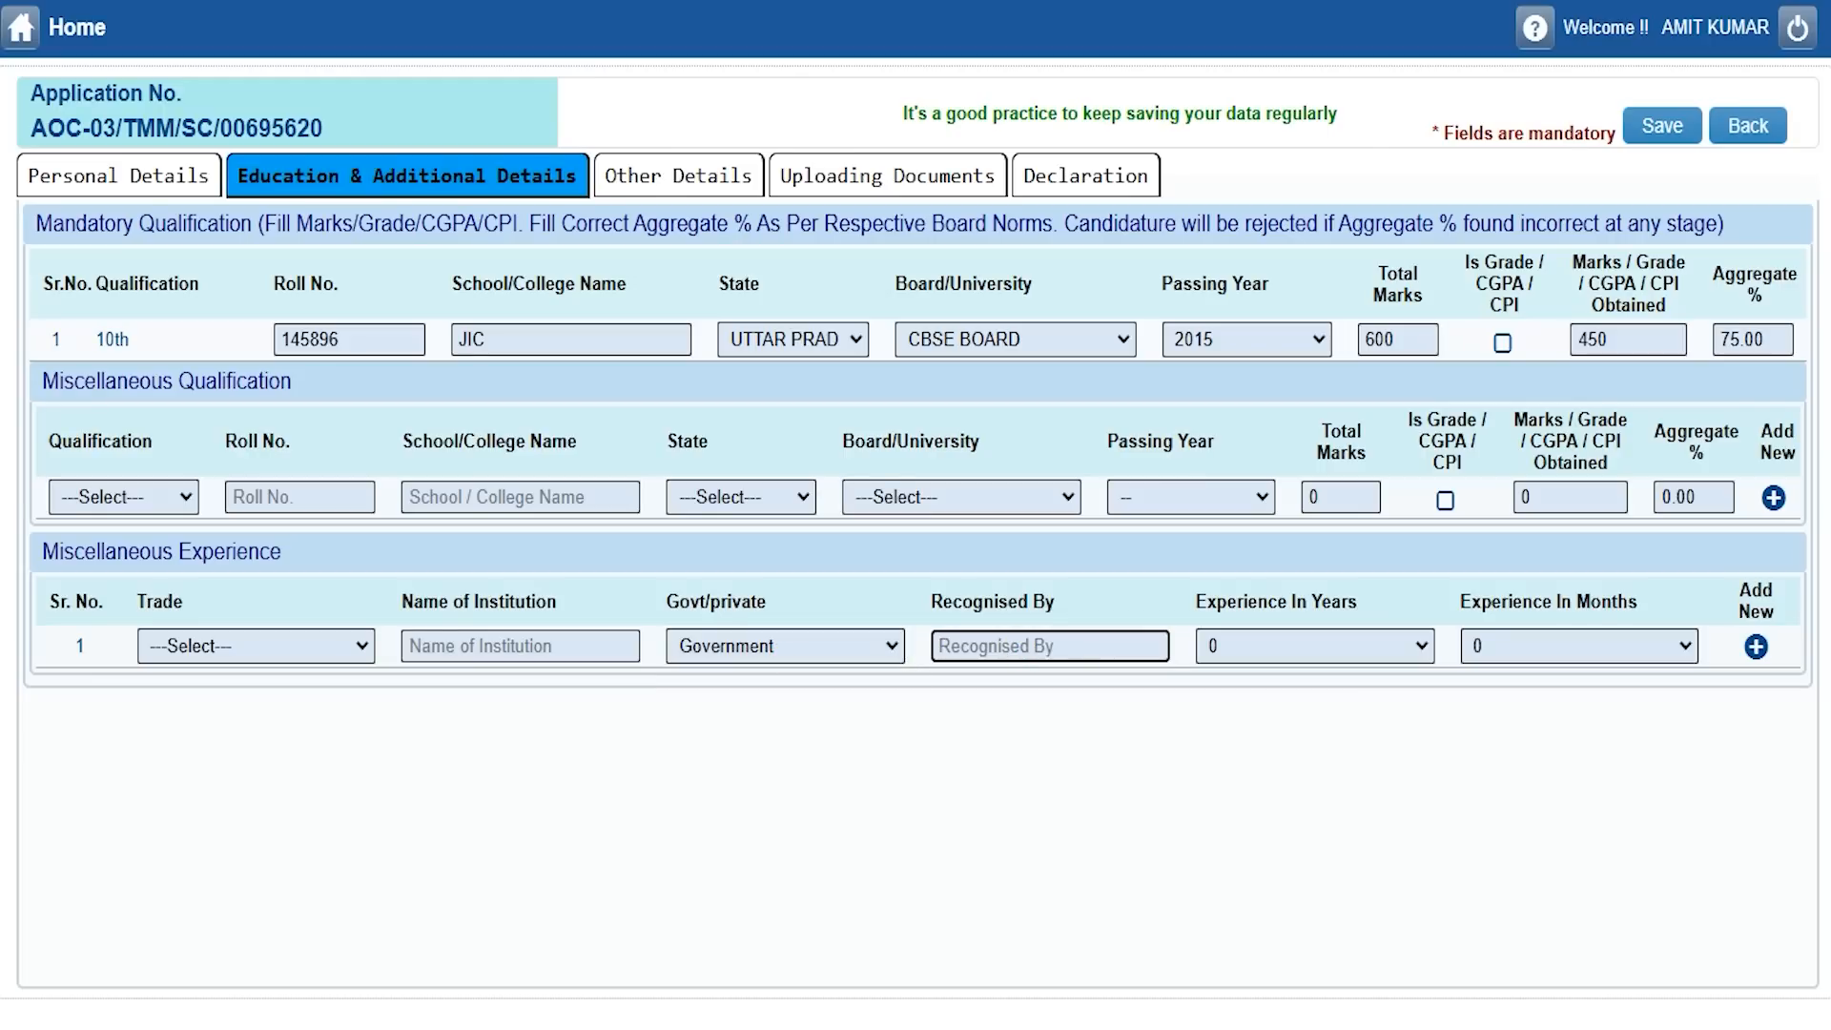
{"action": "left_click", "coordinate": [1344, 646]}
{"action": "left_click", "coordinate": [1344, 645]}
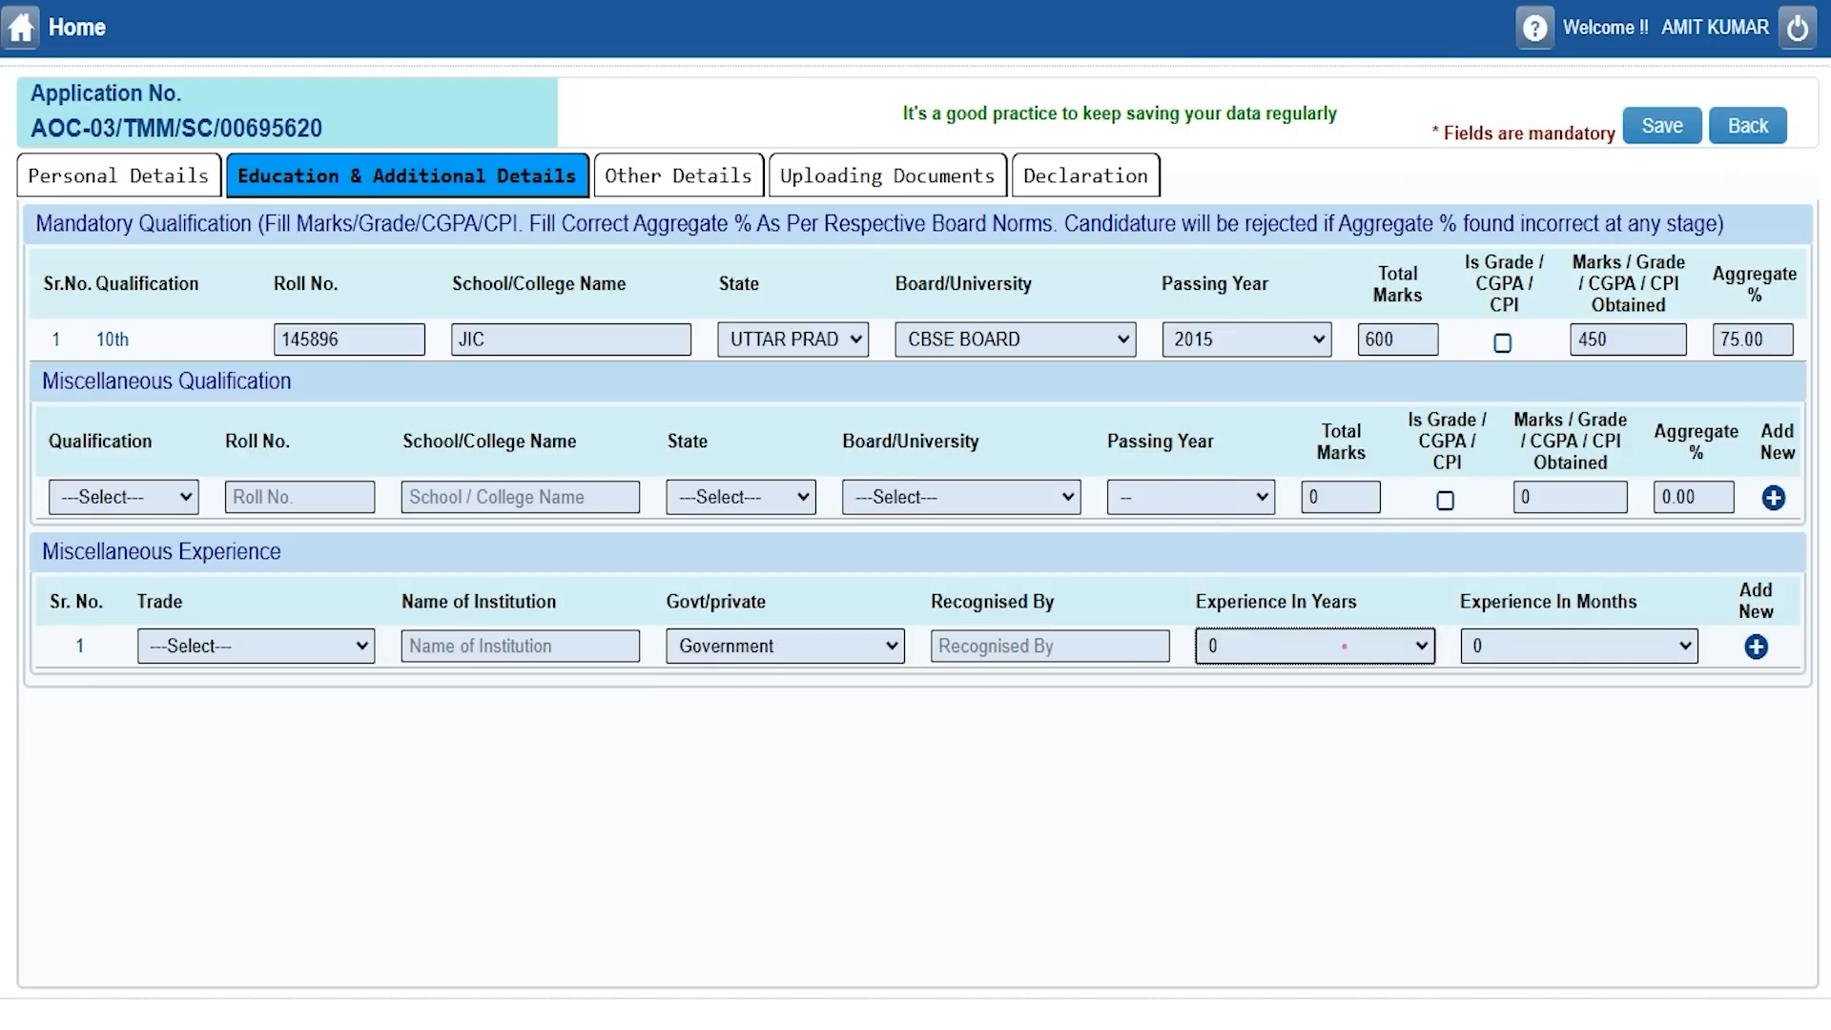
{"action": "left_click", "coordinate": [1558, 647]}
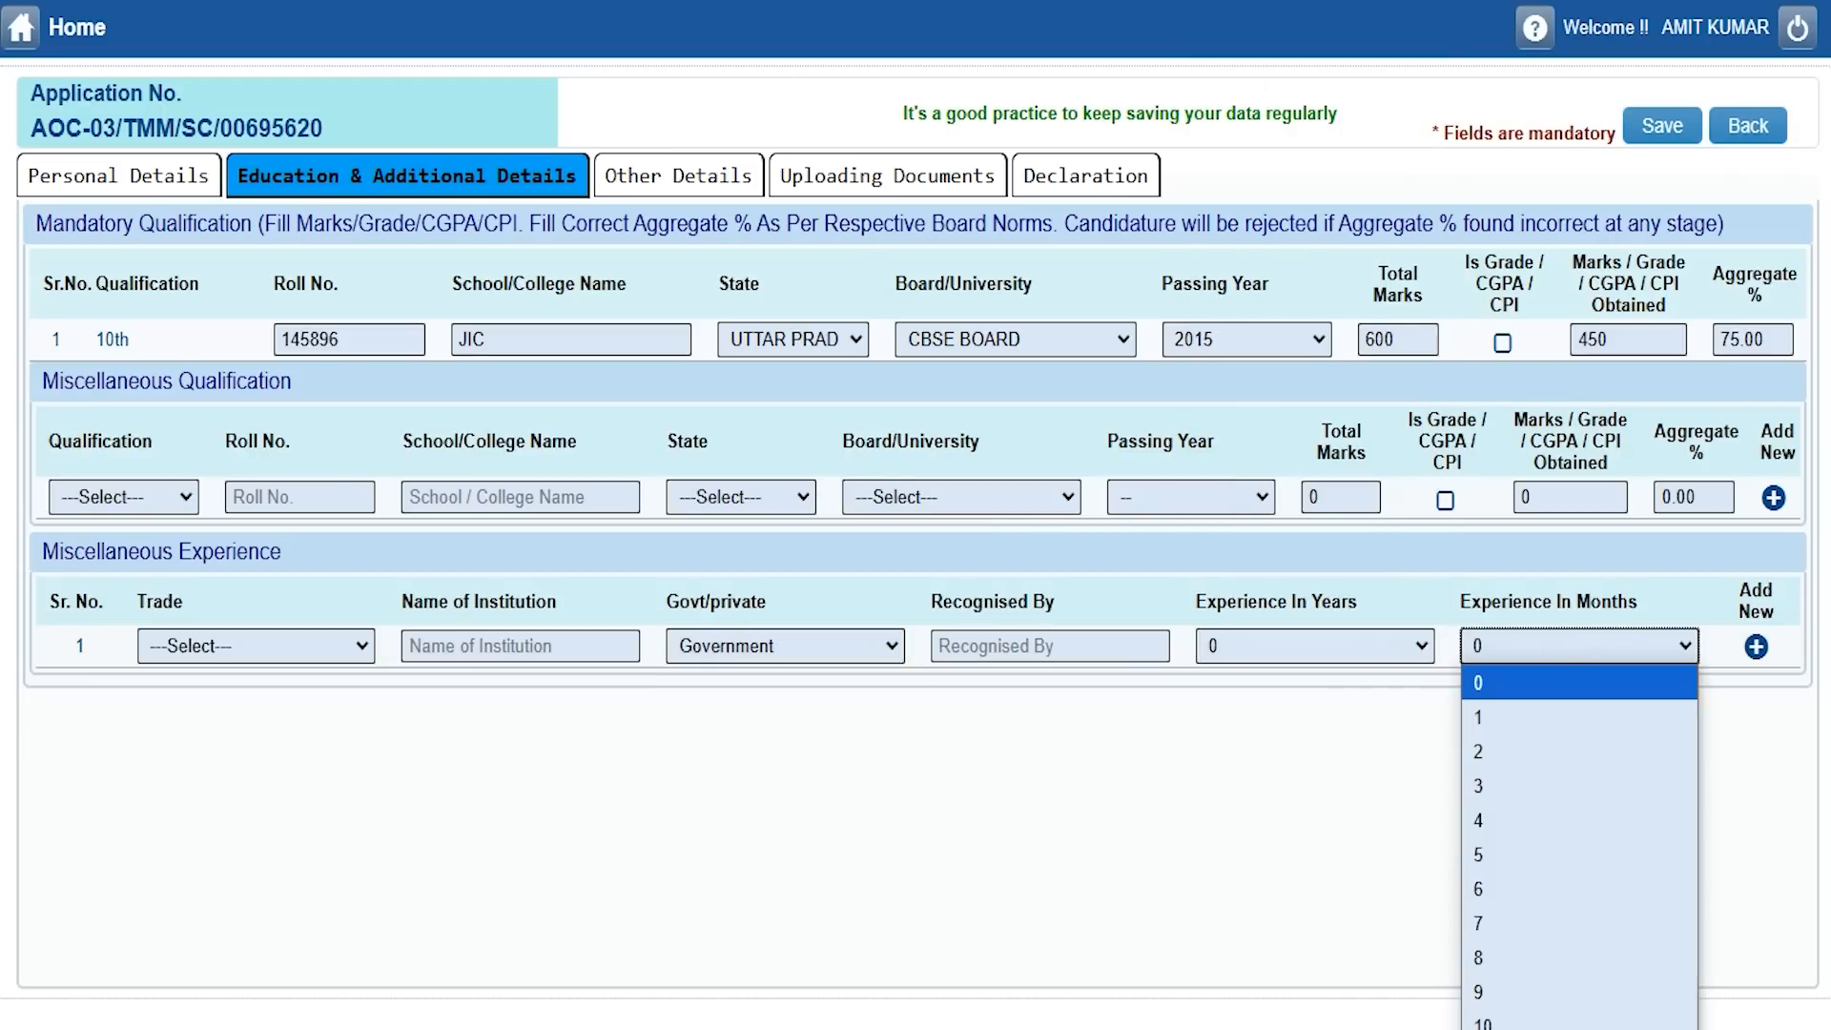
{"action": "left_click", "coordinate": [1558, 647]}
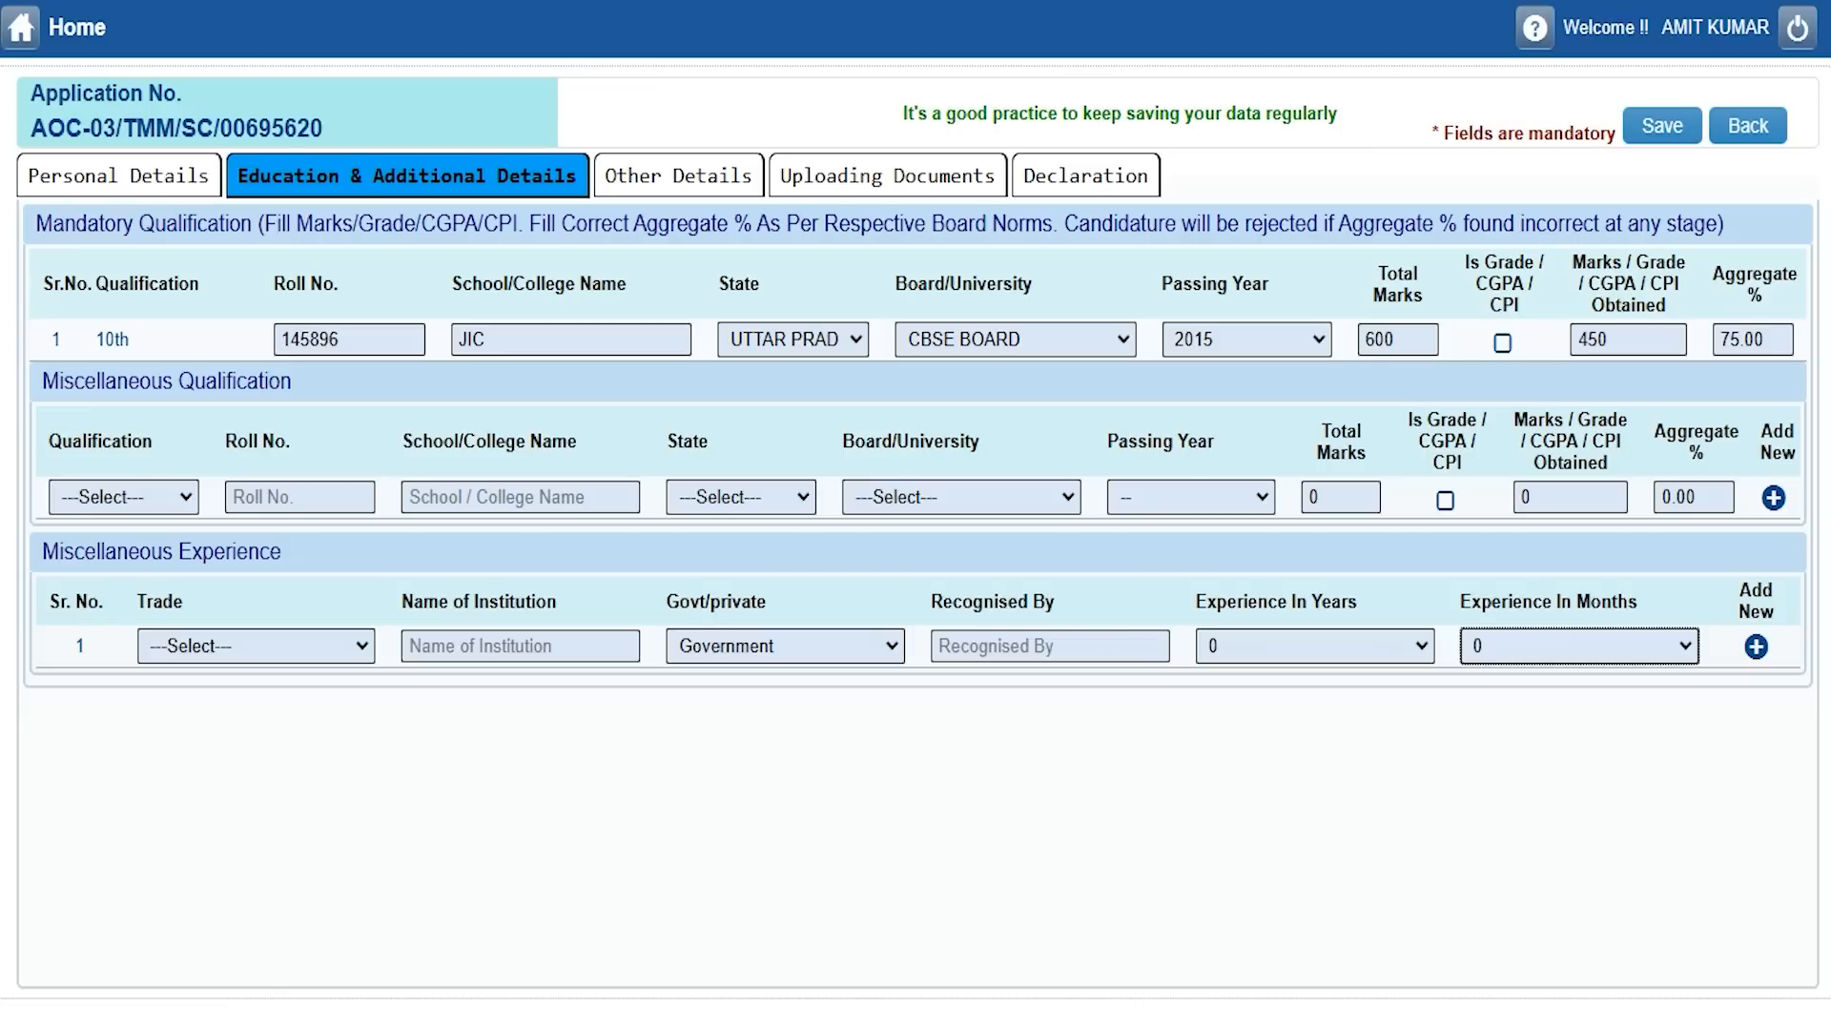
{"action": "left_click", "coordinate": [53, 381]}
Recheck the Miscellaneous Qualification list and close it without choosing anything.
{"action": "left_click", "coordinate": [181, 497]}
{"action": "key", "text": "Down"}
{"action": "key", "text": "Down"}
{"action": "key", "text": "Up"}
{"action": "key", "text": "Up"}
{"action": "key", "text": "Up"}
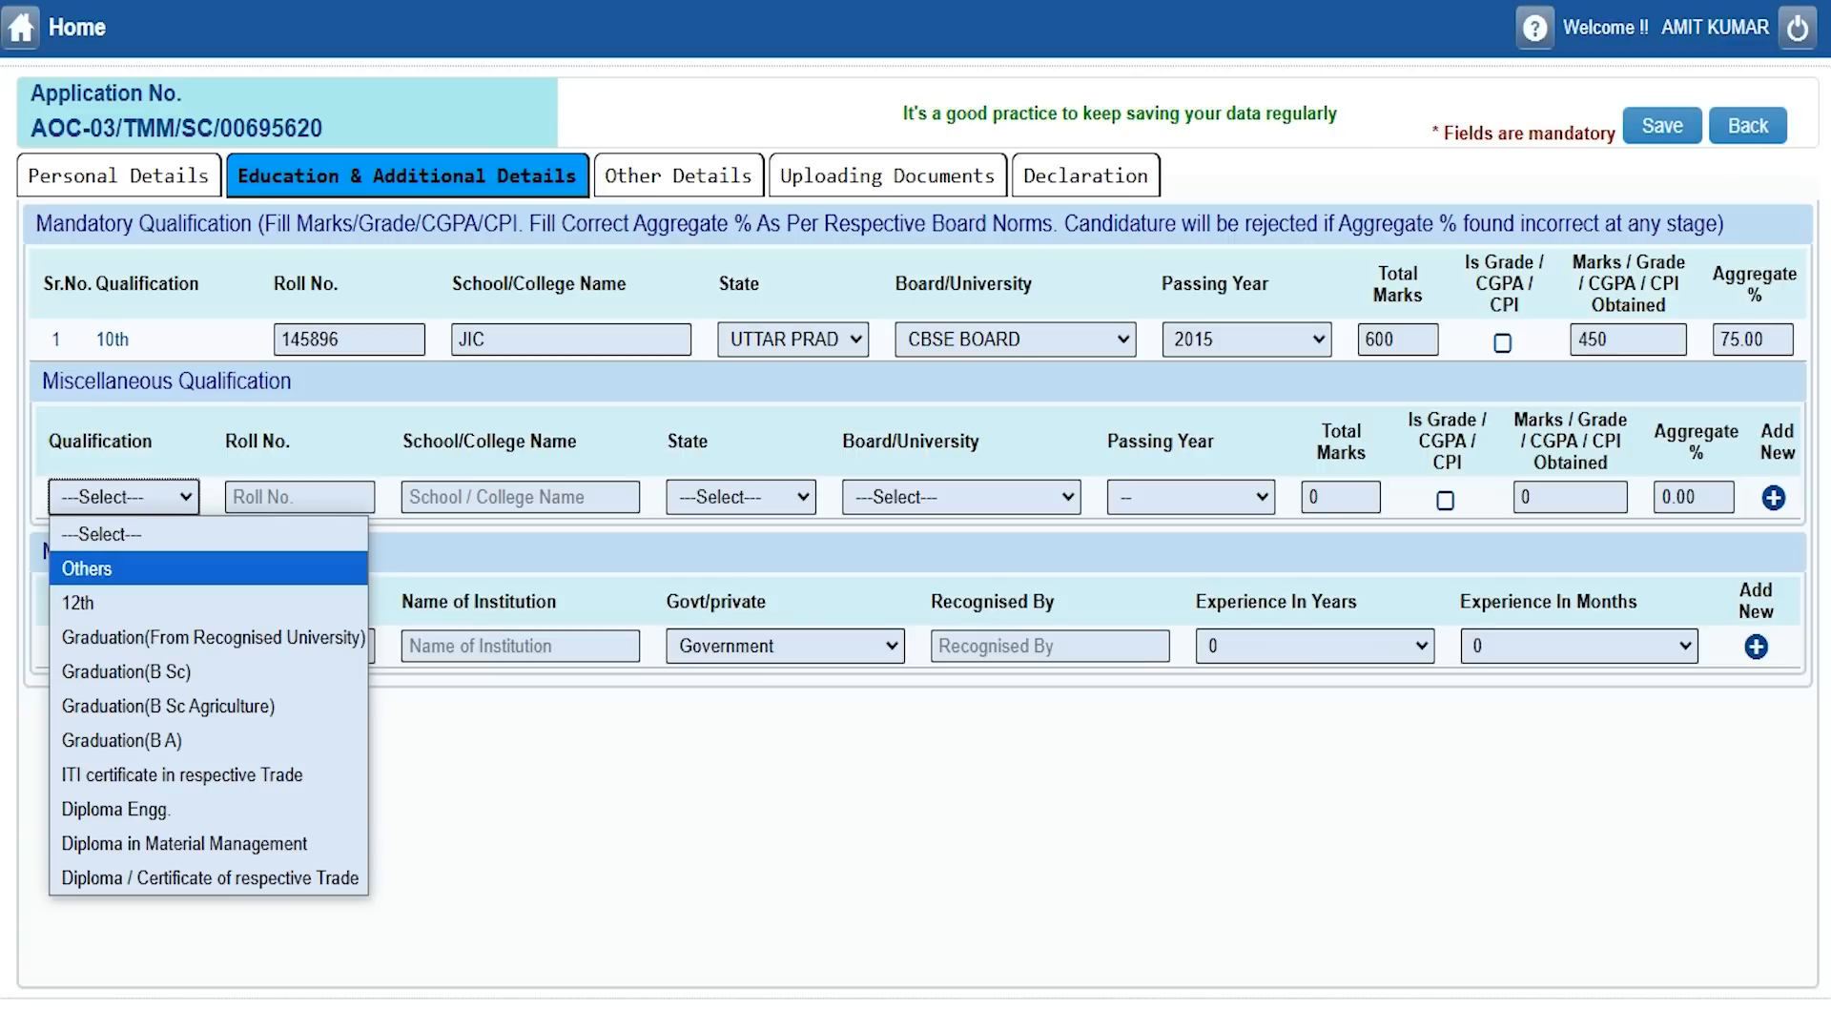
{"action": "left_click", "coordinate": [666, 544]}
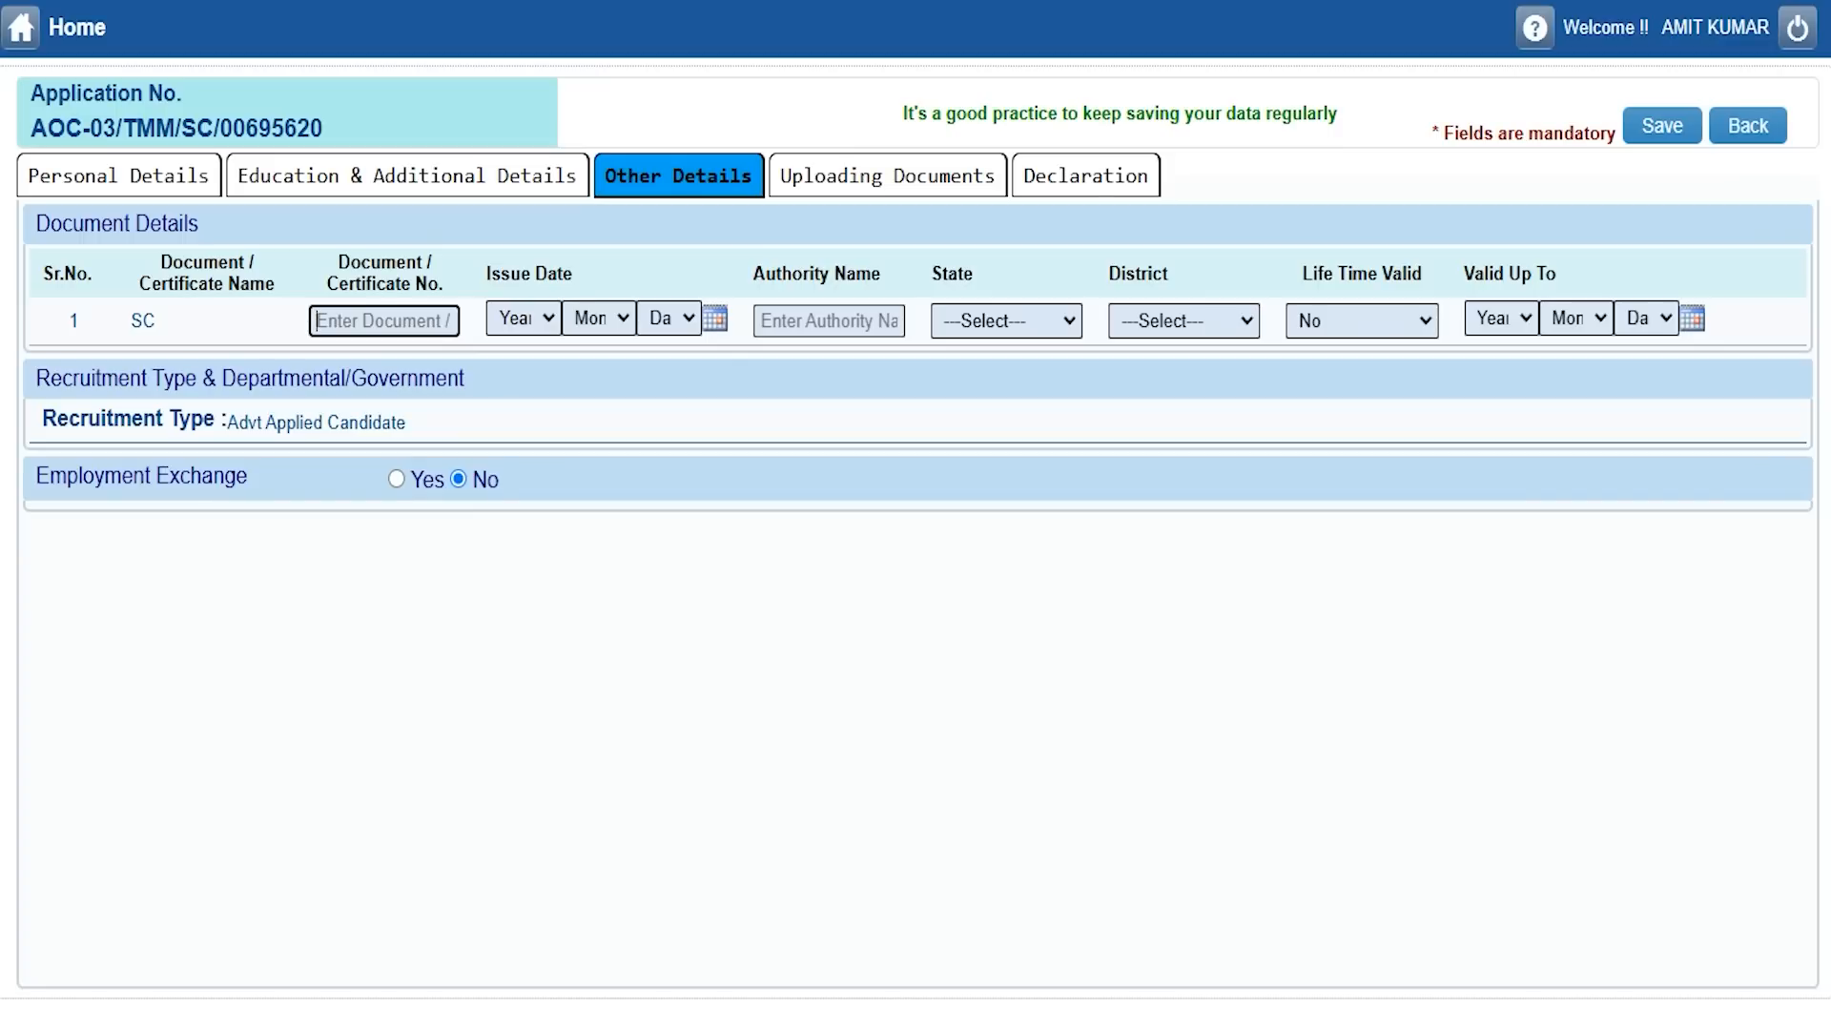
Enter the SC certificate number and an issue date of 7 April 2016.
{"action": "left_click", "coordinate": [355, 320]}
{"action": "type", "text": "748596"}
{"action": "left_click", "coordinate": [523, 316]}
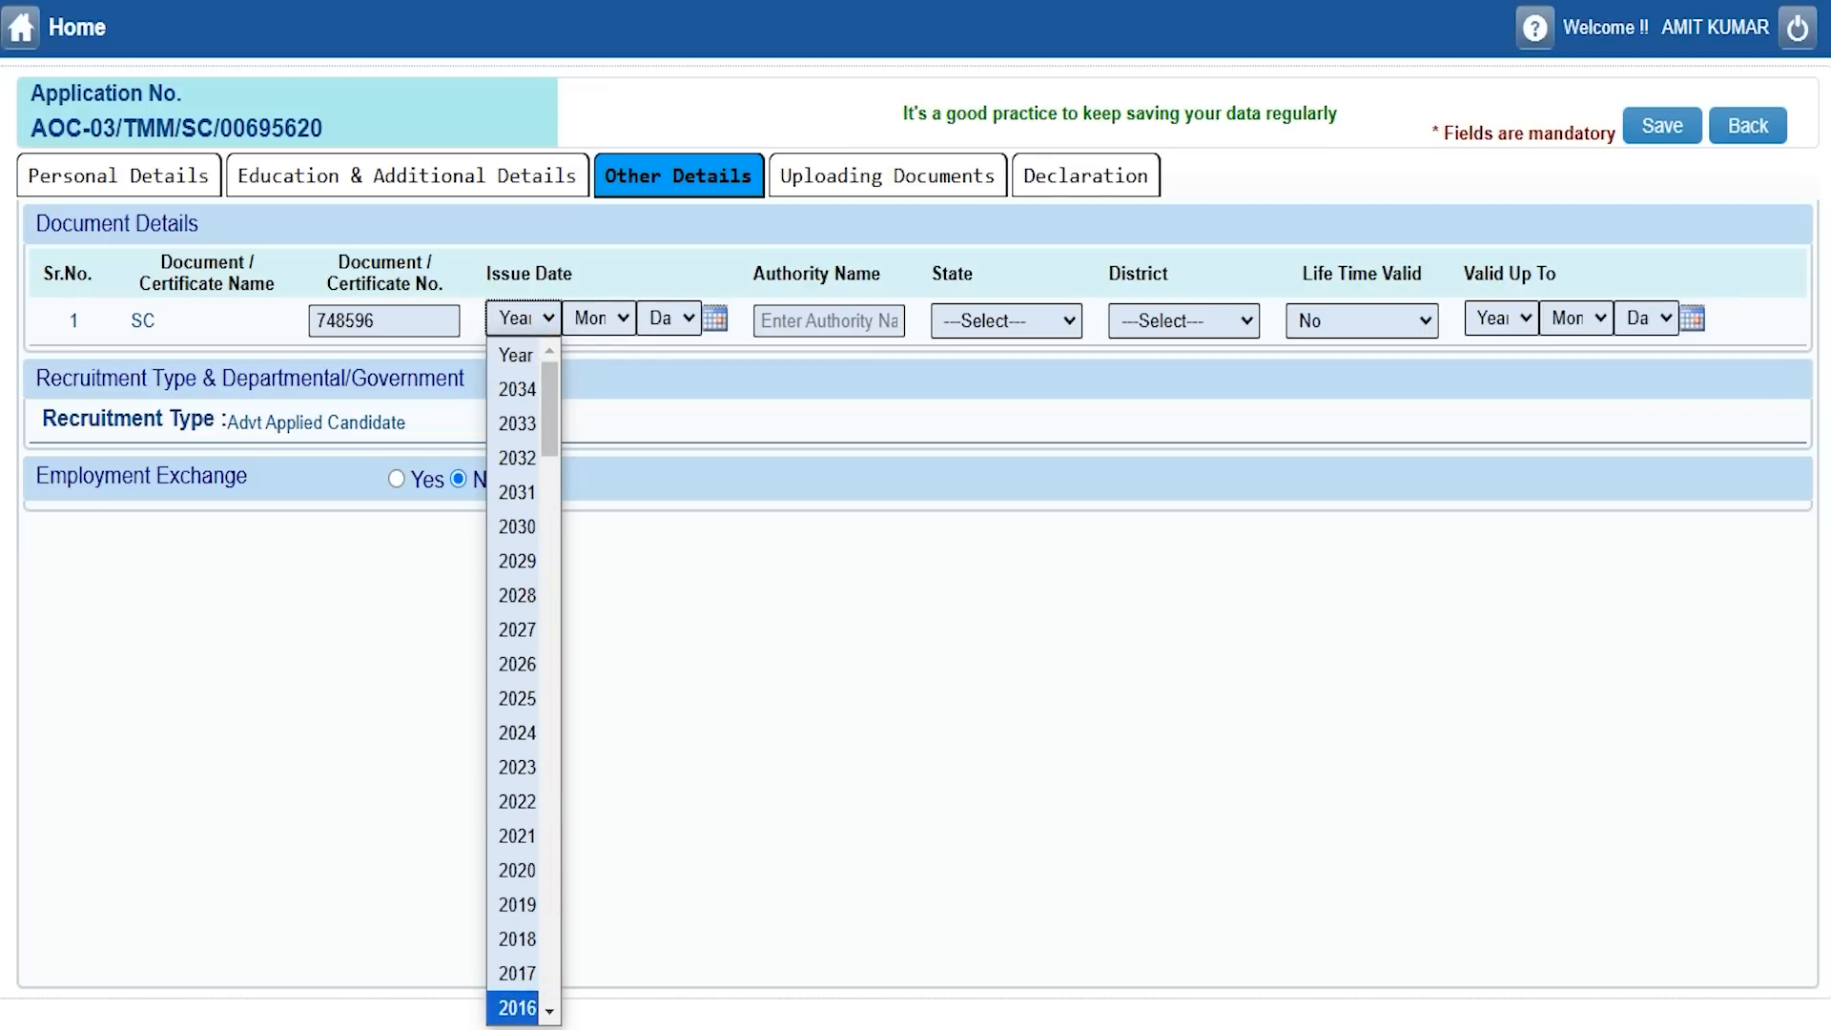
{"action": "left_click", "coordinate": [517, 1007]}
{"action": "left_click", "coordinate": [604, 318]}
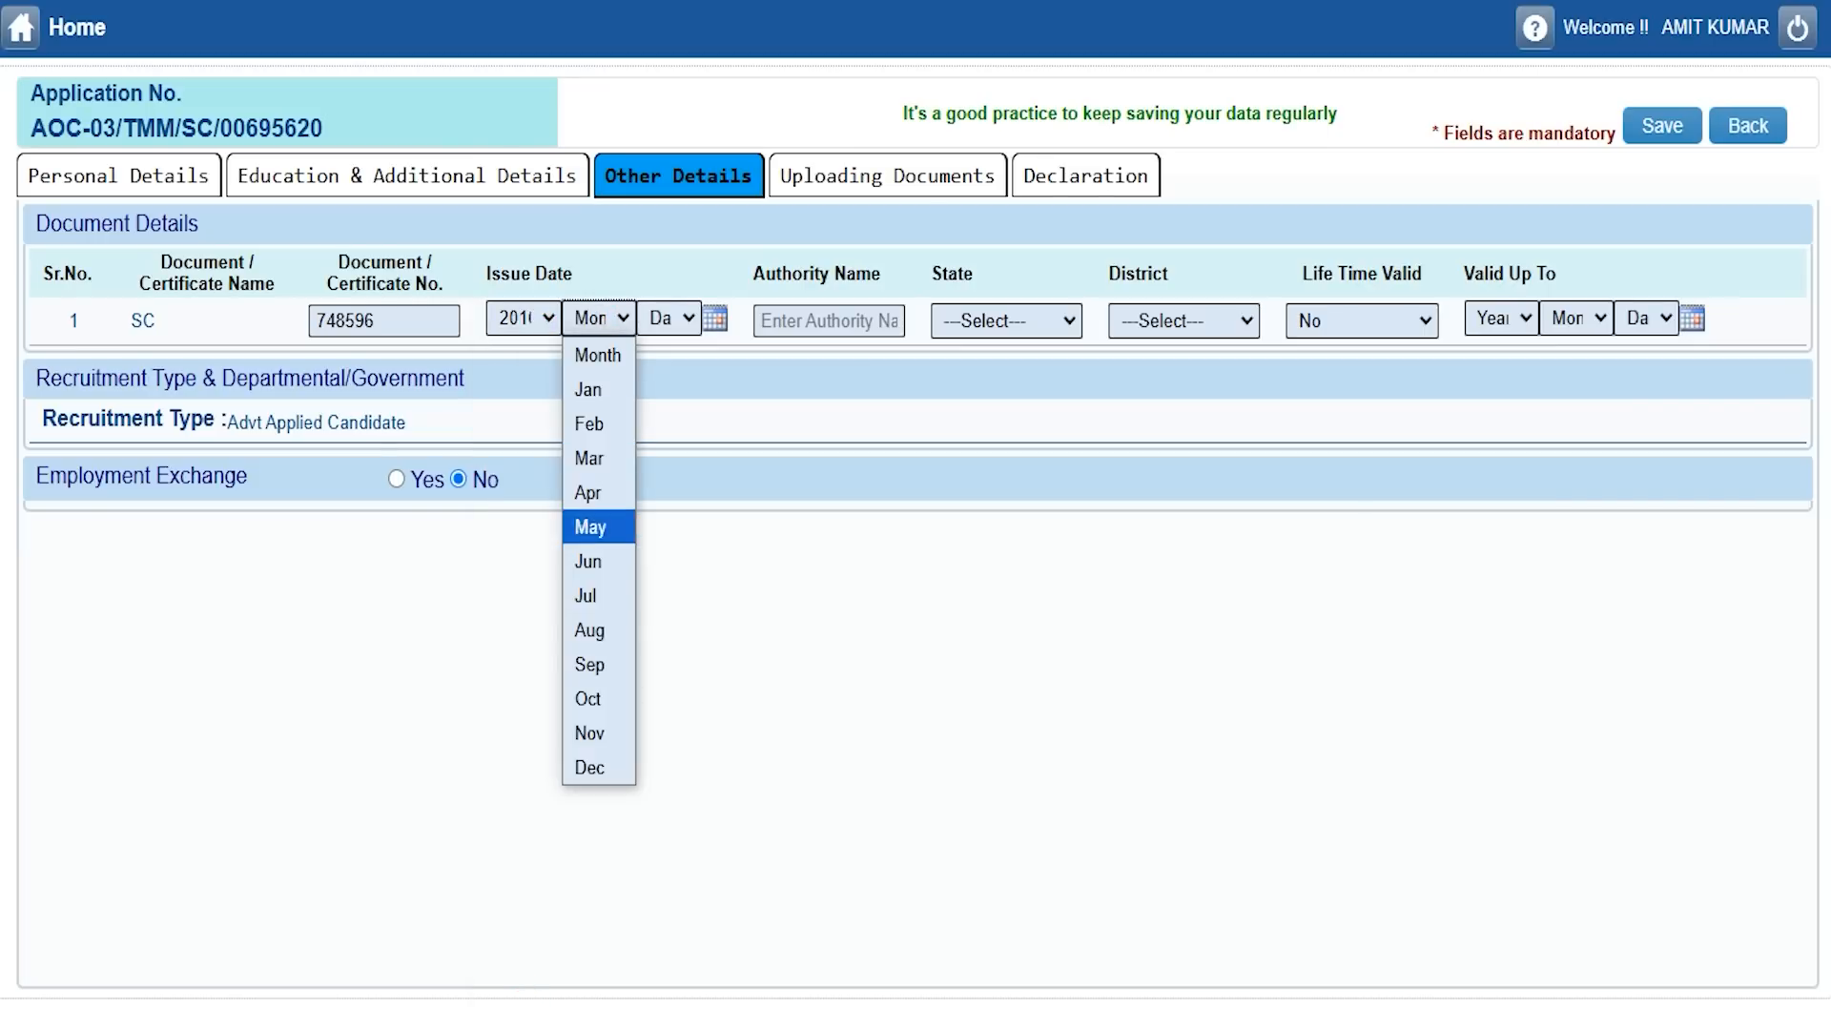
{"action": "left_click", "coordinate": [597, 492]}
{"action": "left_click", "coordinate": [668, 316]}
{"action": "left_click", "coordinate": [666, 591]}
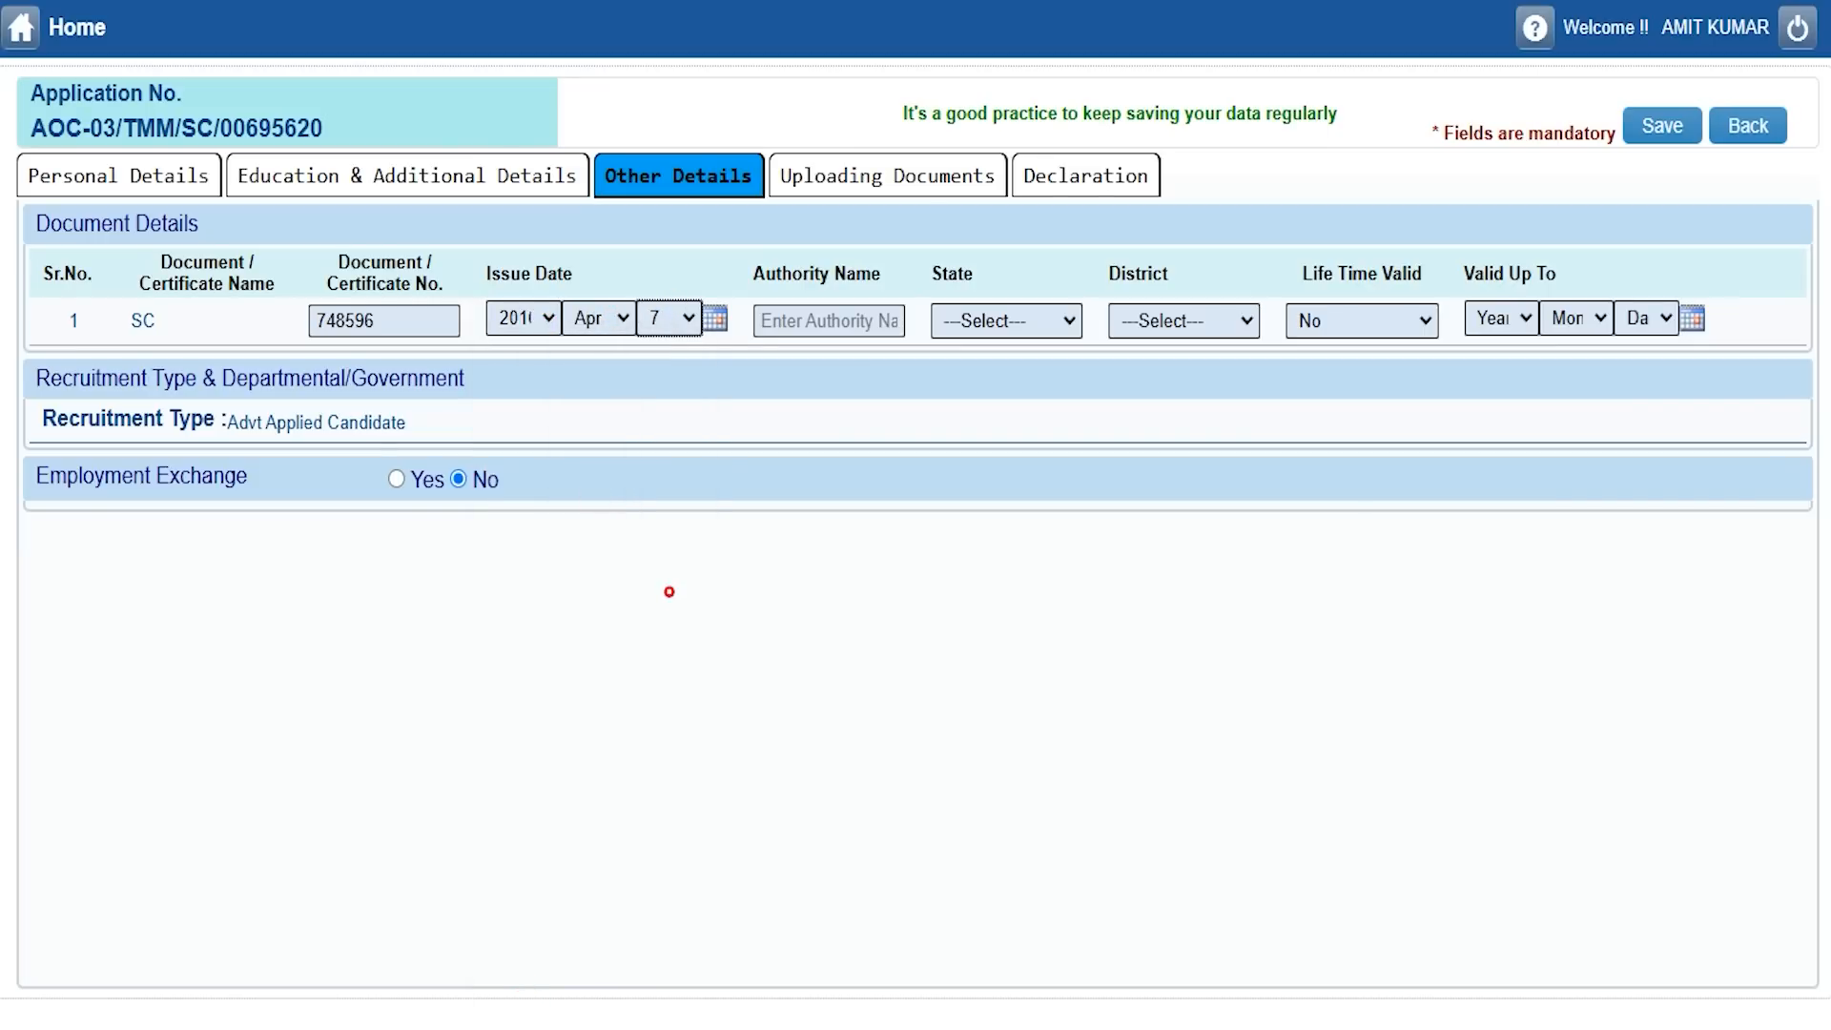
Set issuing authority Patwari, state UTTAR PRADESH and district SAHARANPUR for the certificate.
{"action": "left_click", "coordinate": [820, 317]}
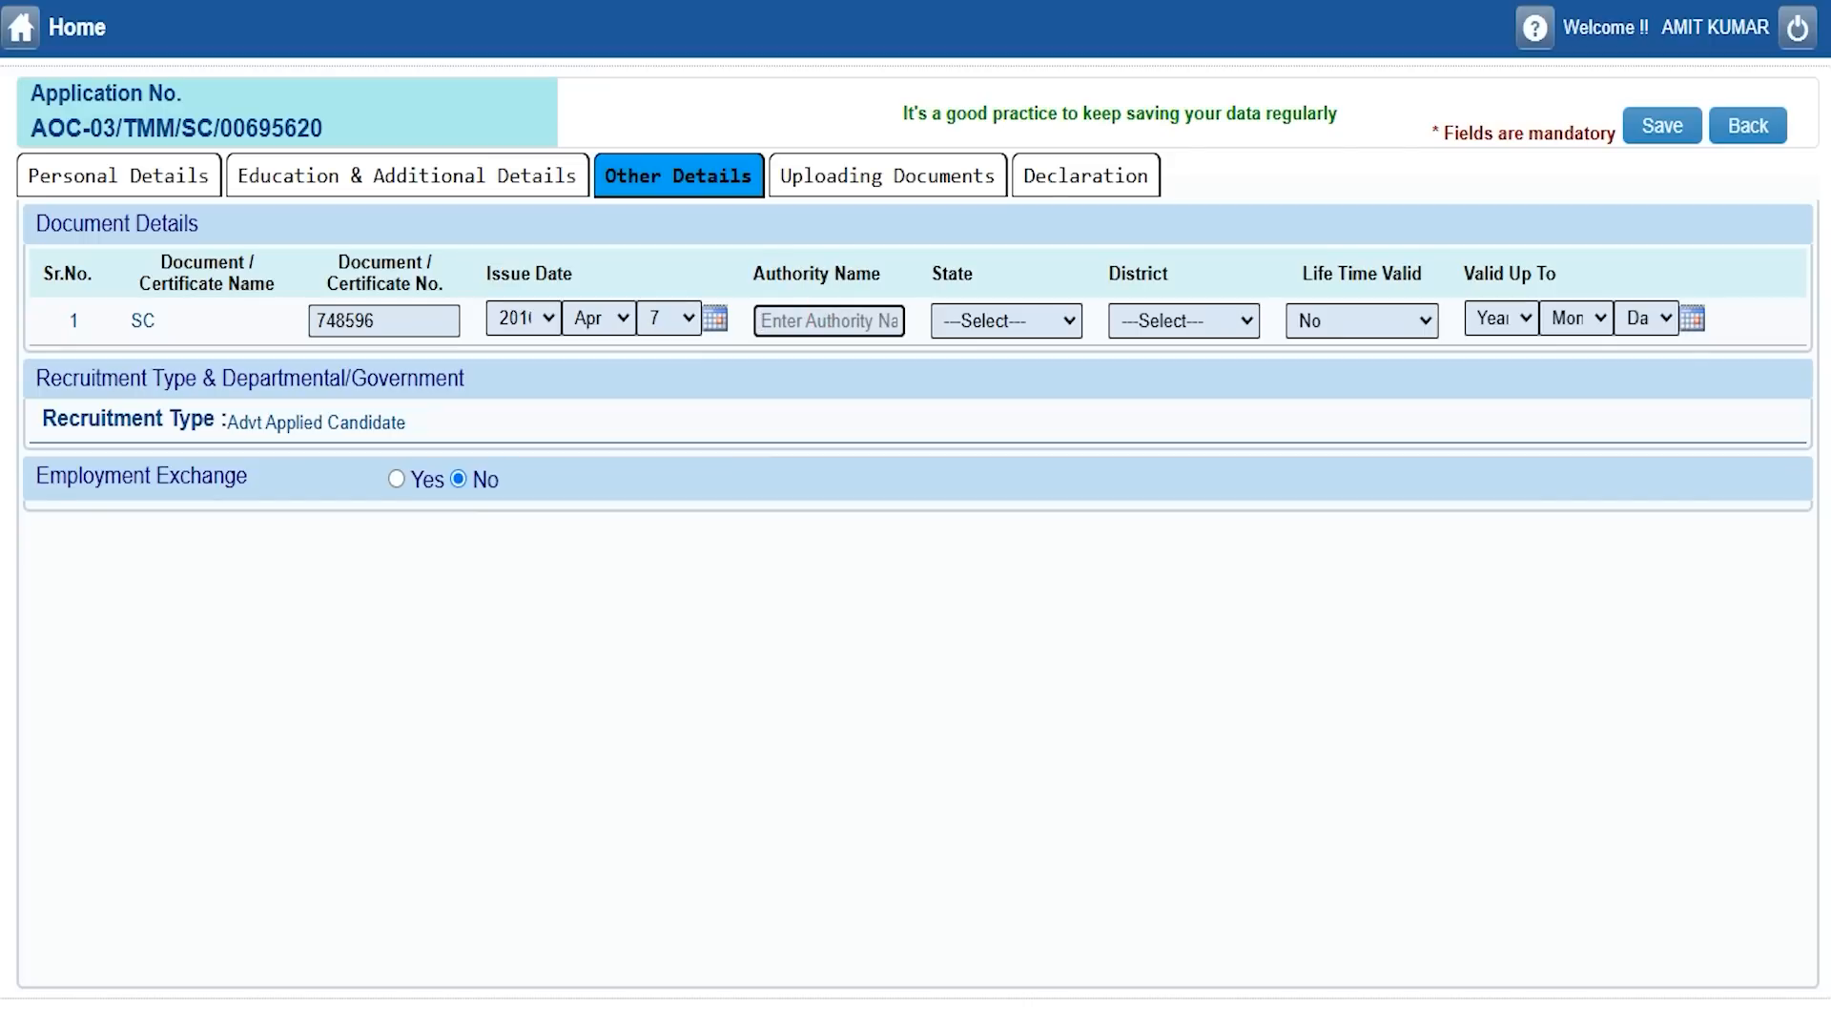
{"action": "type", "text": "Patwari"}
{"action": "key", "text": "Tab"}
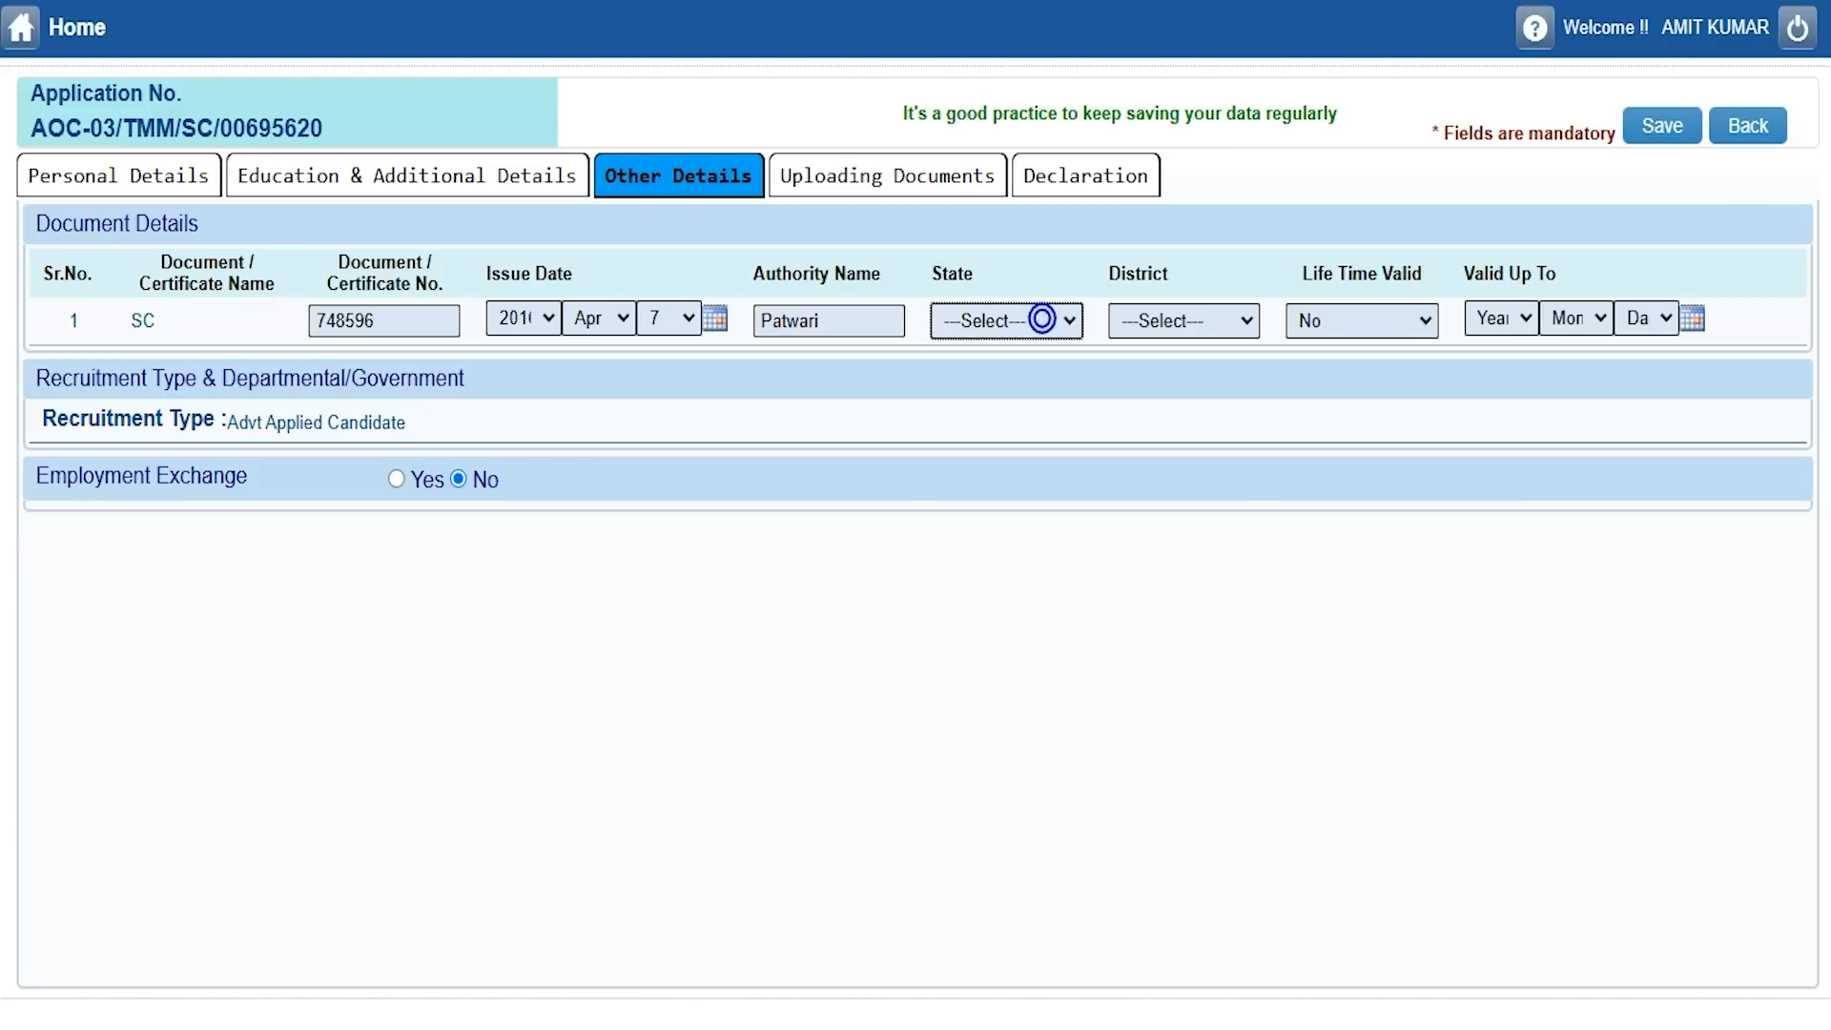
{"action": "left_click", "coordinate": [1043, 319]}
{"action": "key", "text": "u"}
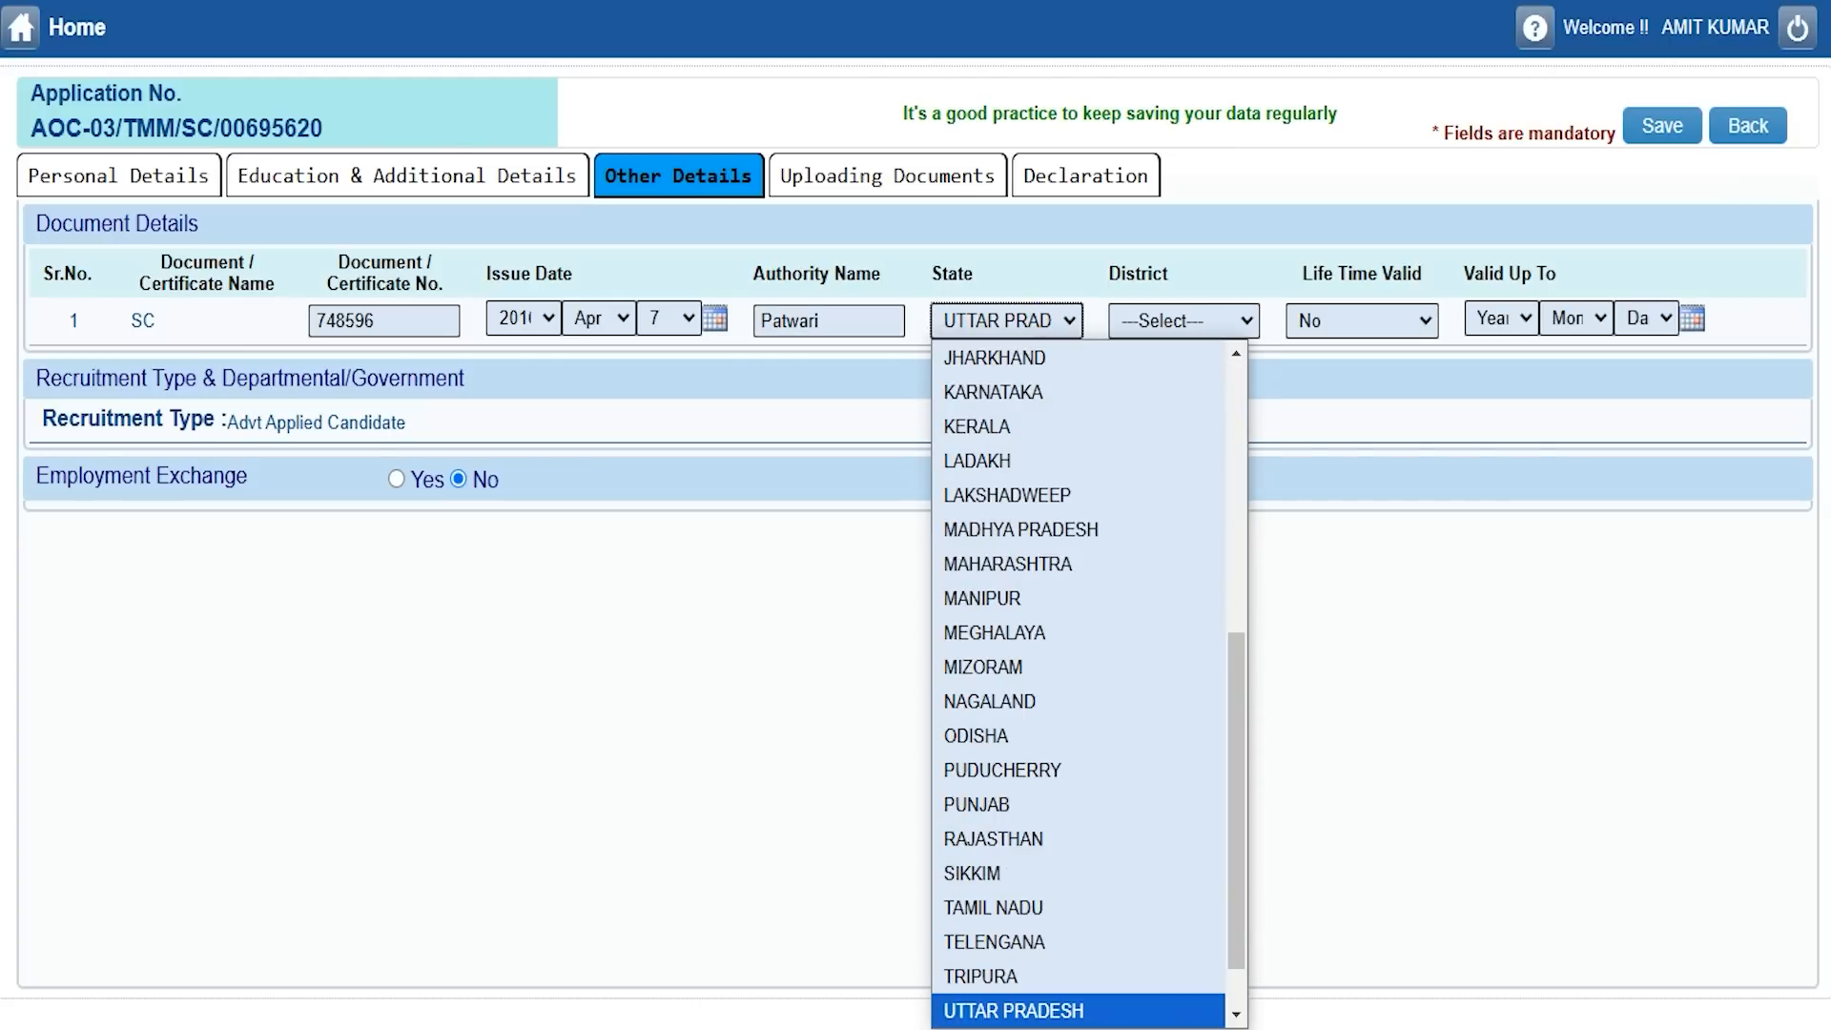
{"action": "key", "text": "Return"}
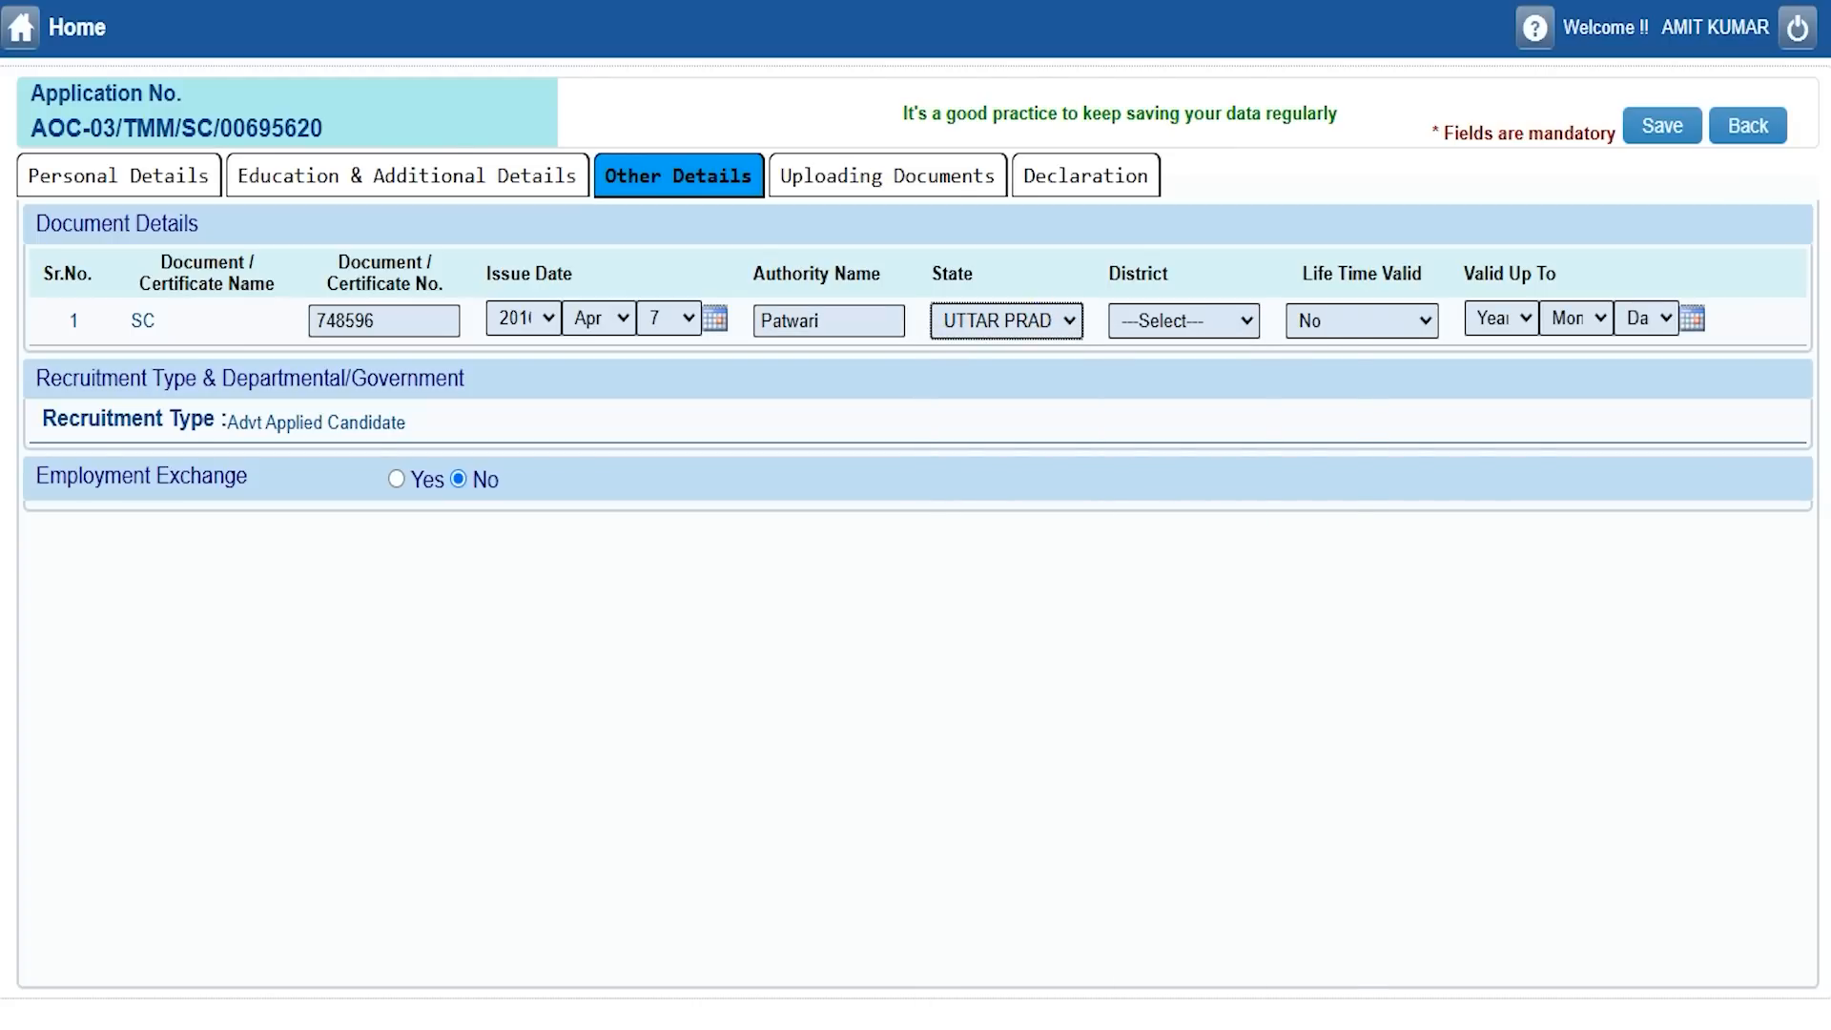
{"action": "left_click", "coordinate": [1131, 321]}
{"action": "key", "text": "s"}
{"action": "key", "text": "Return"}
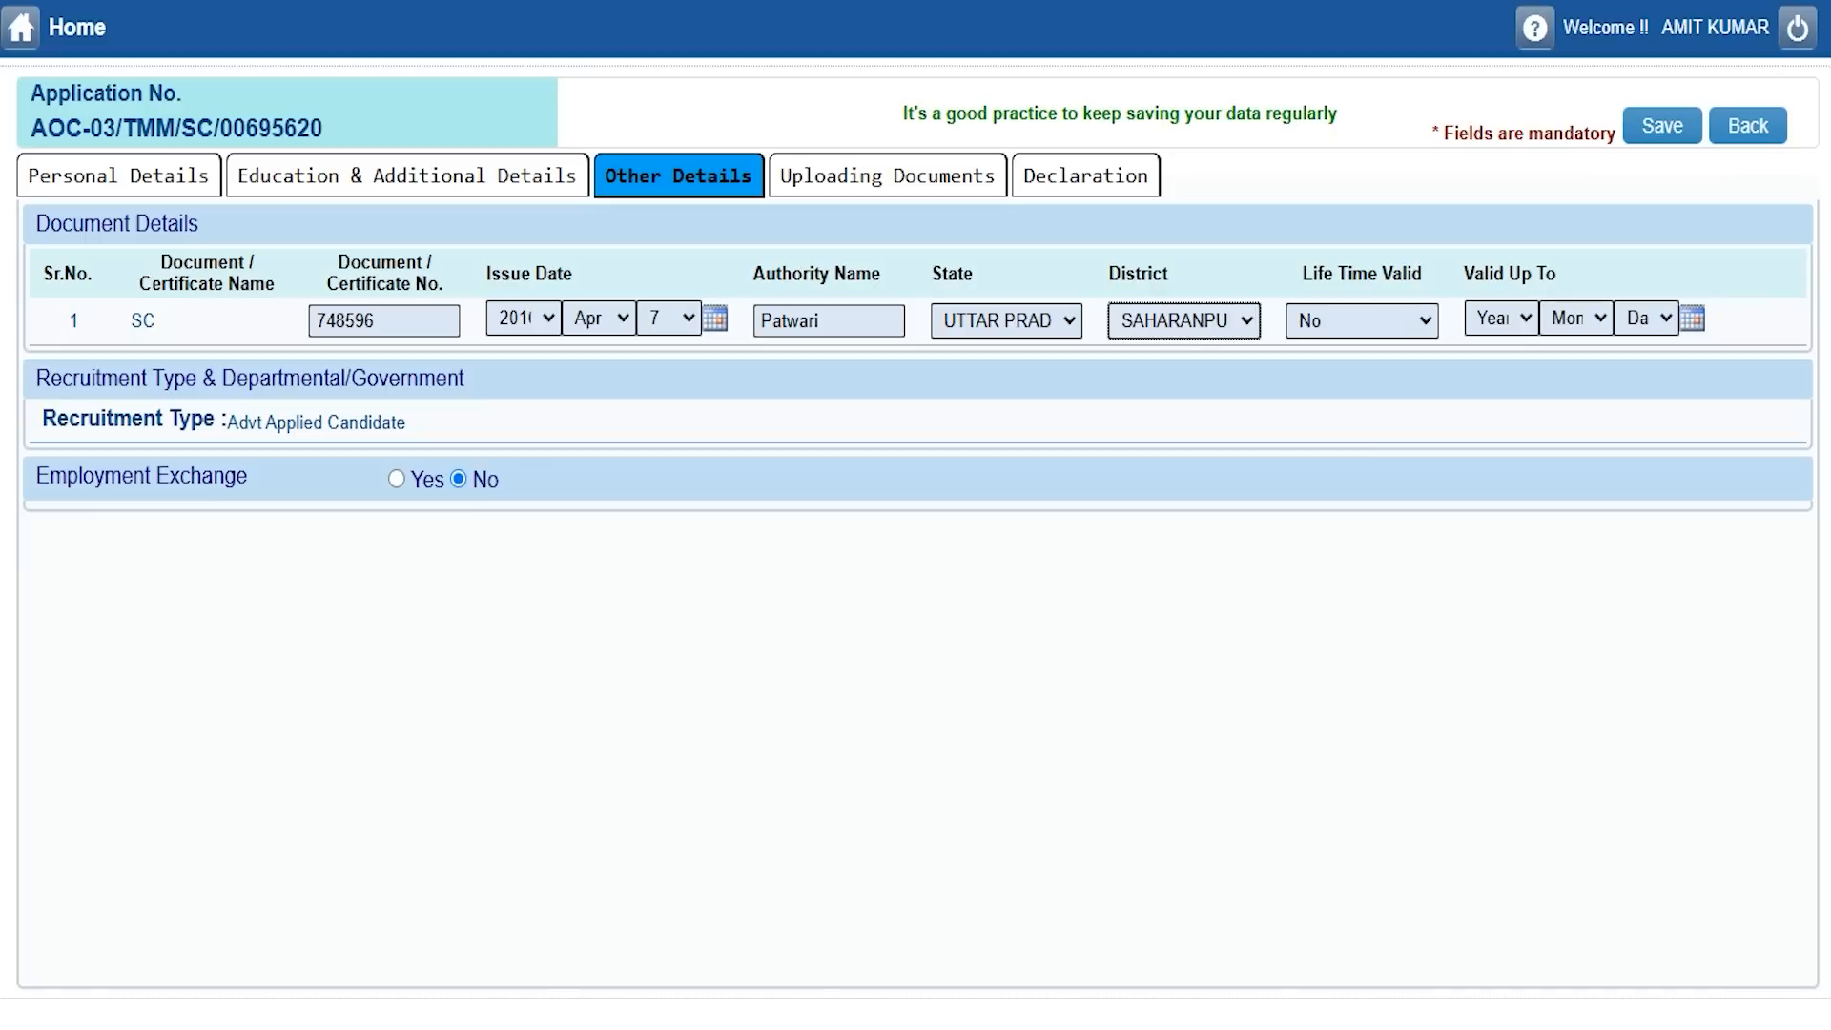
Keep Life Time Valid at No and leave the valid-up-to date empty.
{"action": "left_click", "coordinate": [1368, 319]}
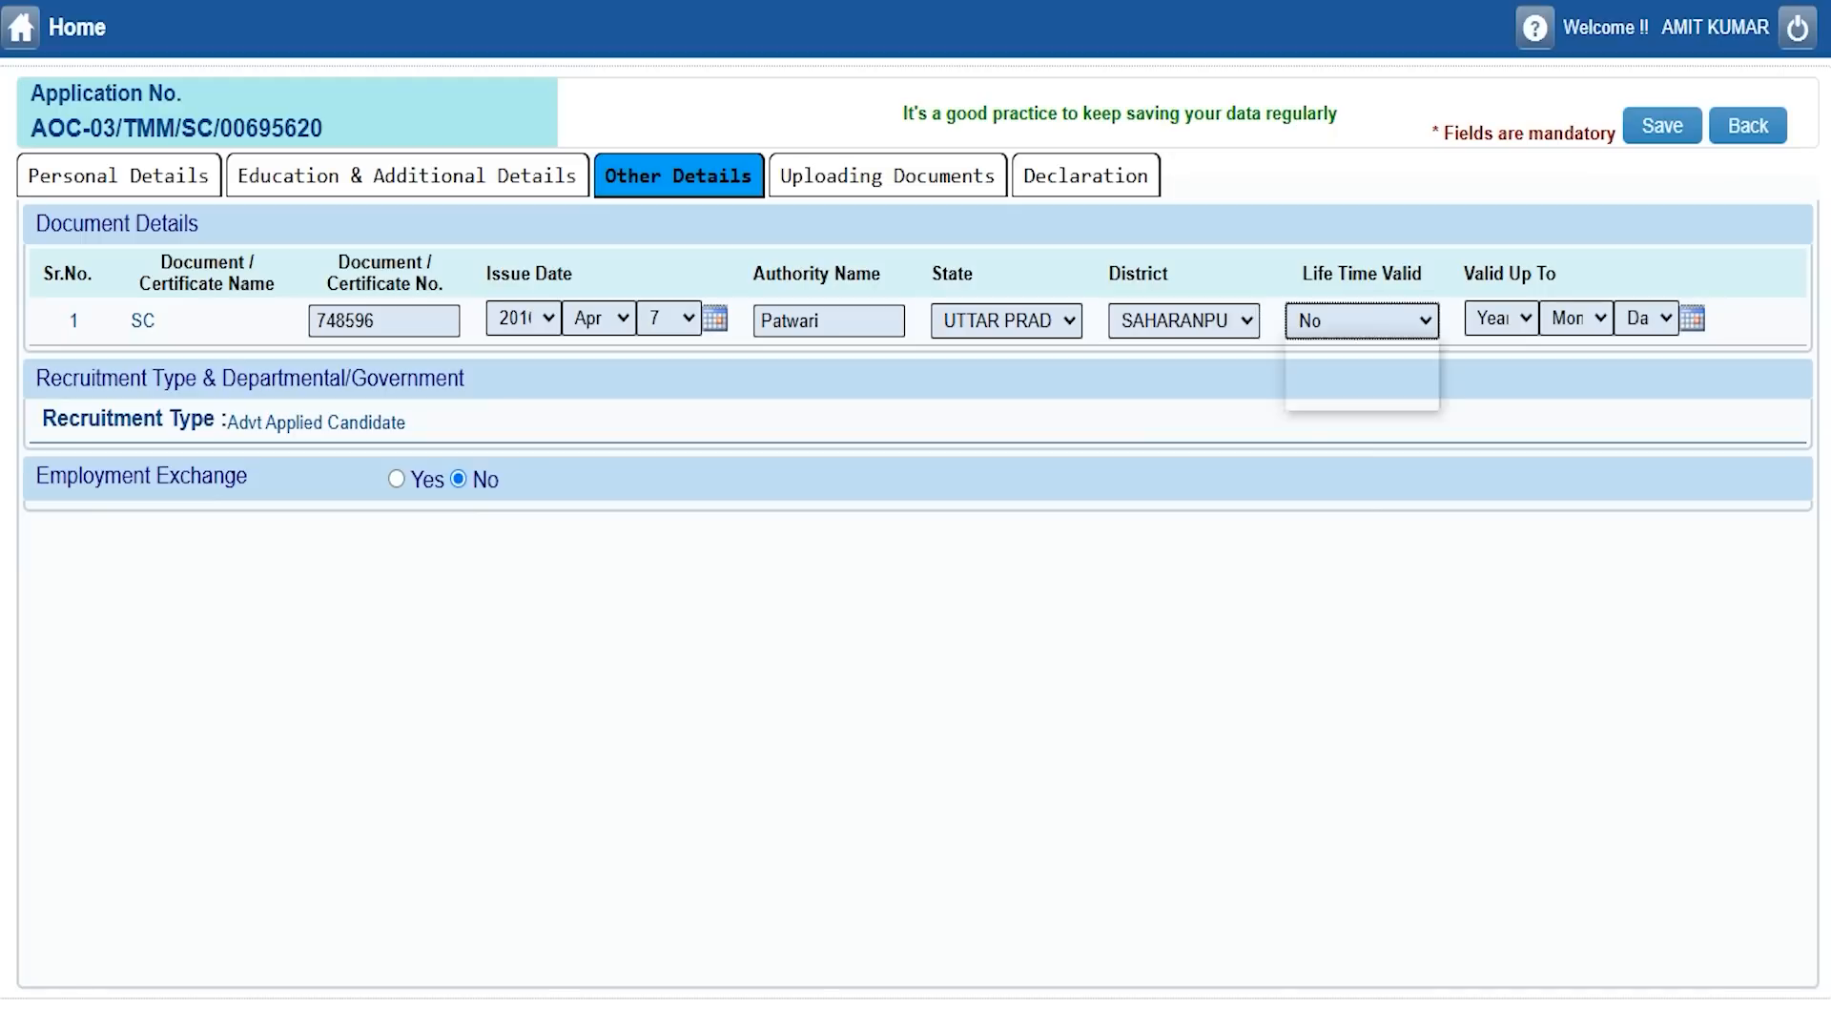
{"action": "key", "text": "Up"}
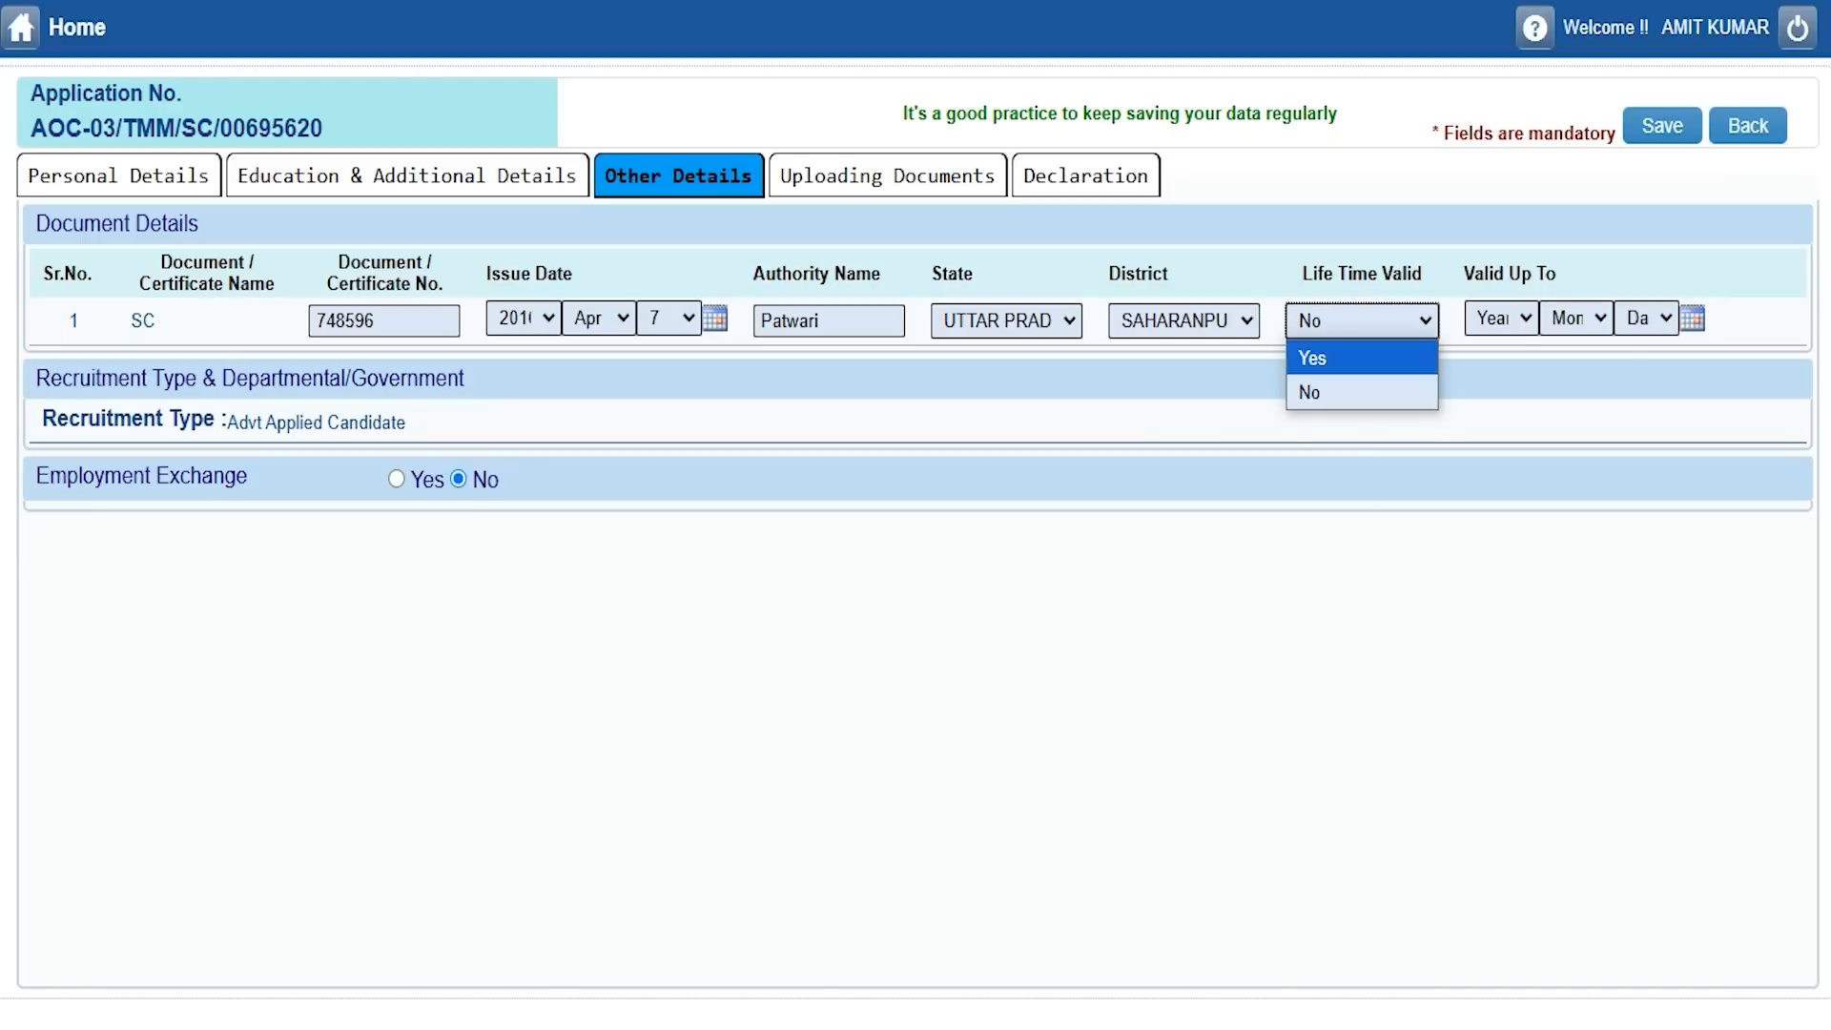
{"action": "left_click", "coordinate": [1345, 355]}
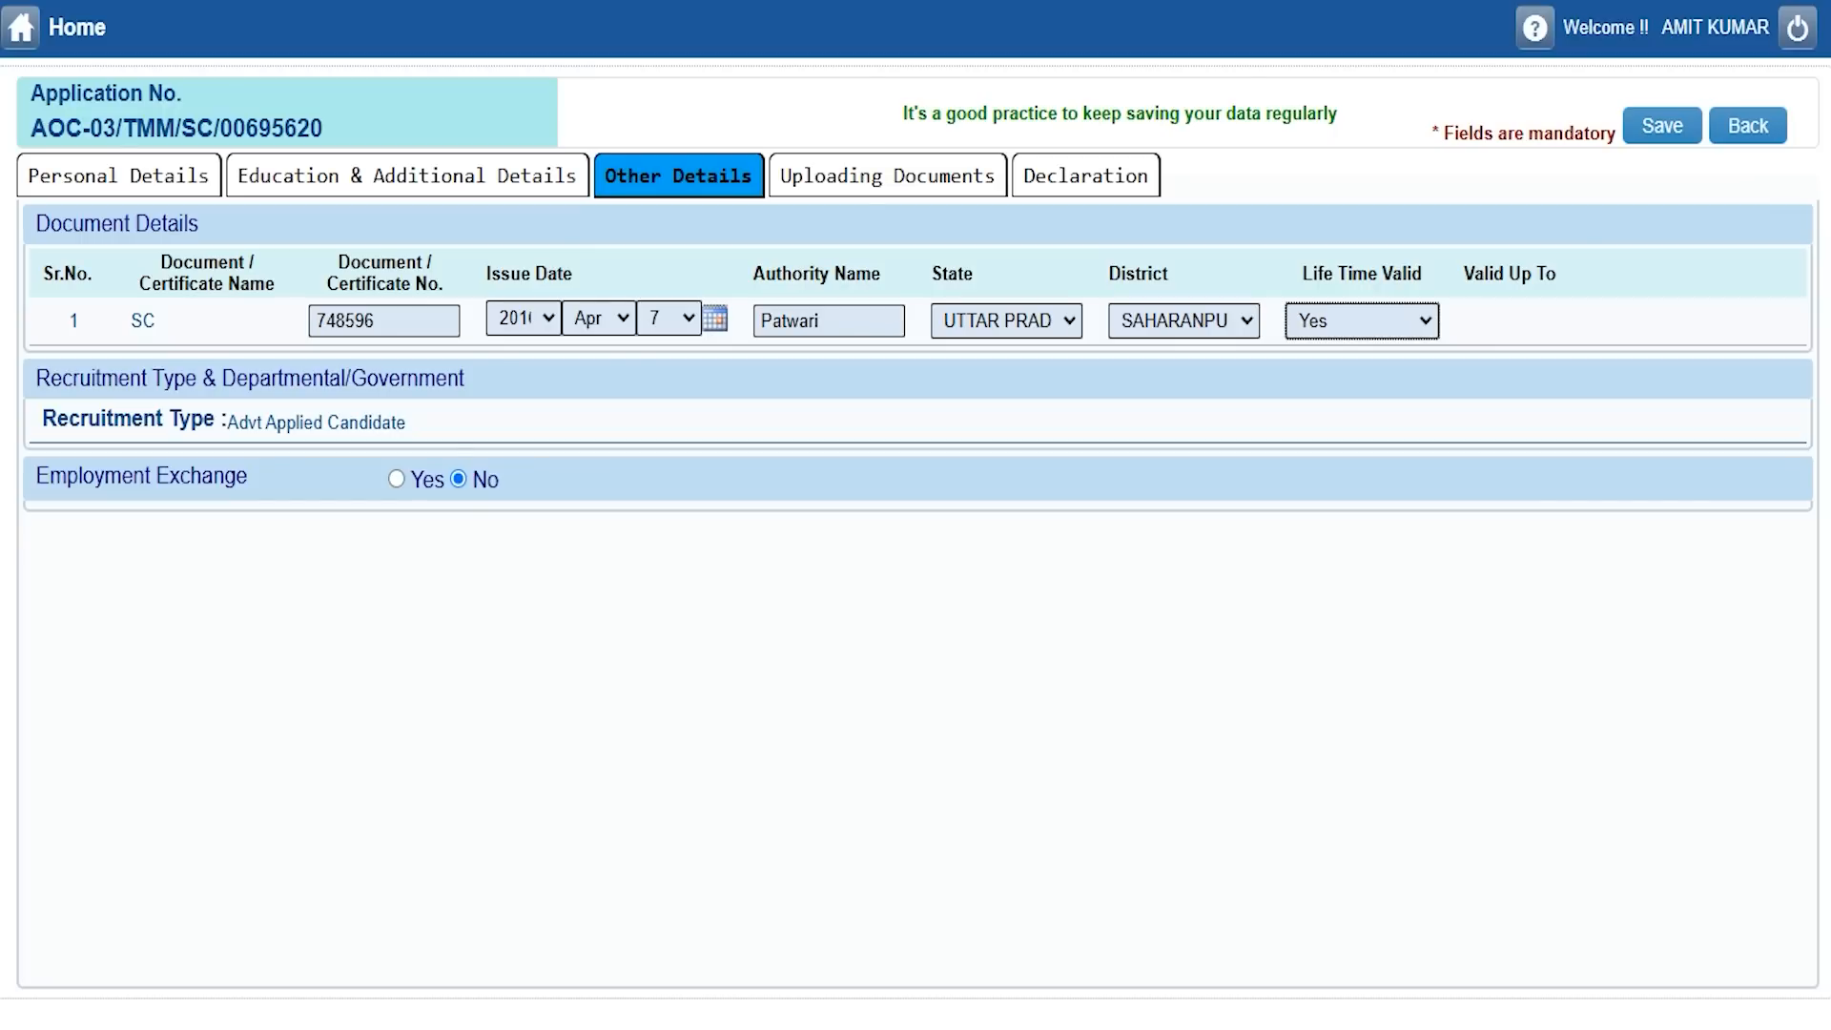
{"action": "key", "text": "Down"}
{"action": "left_click", "coordinate": [1362, 321]}
{"action": "left_click", "coordinate": [1321, 389]}
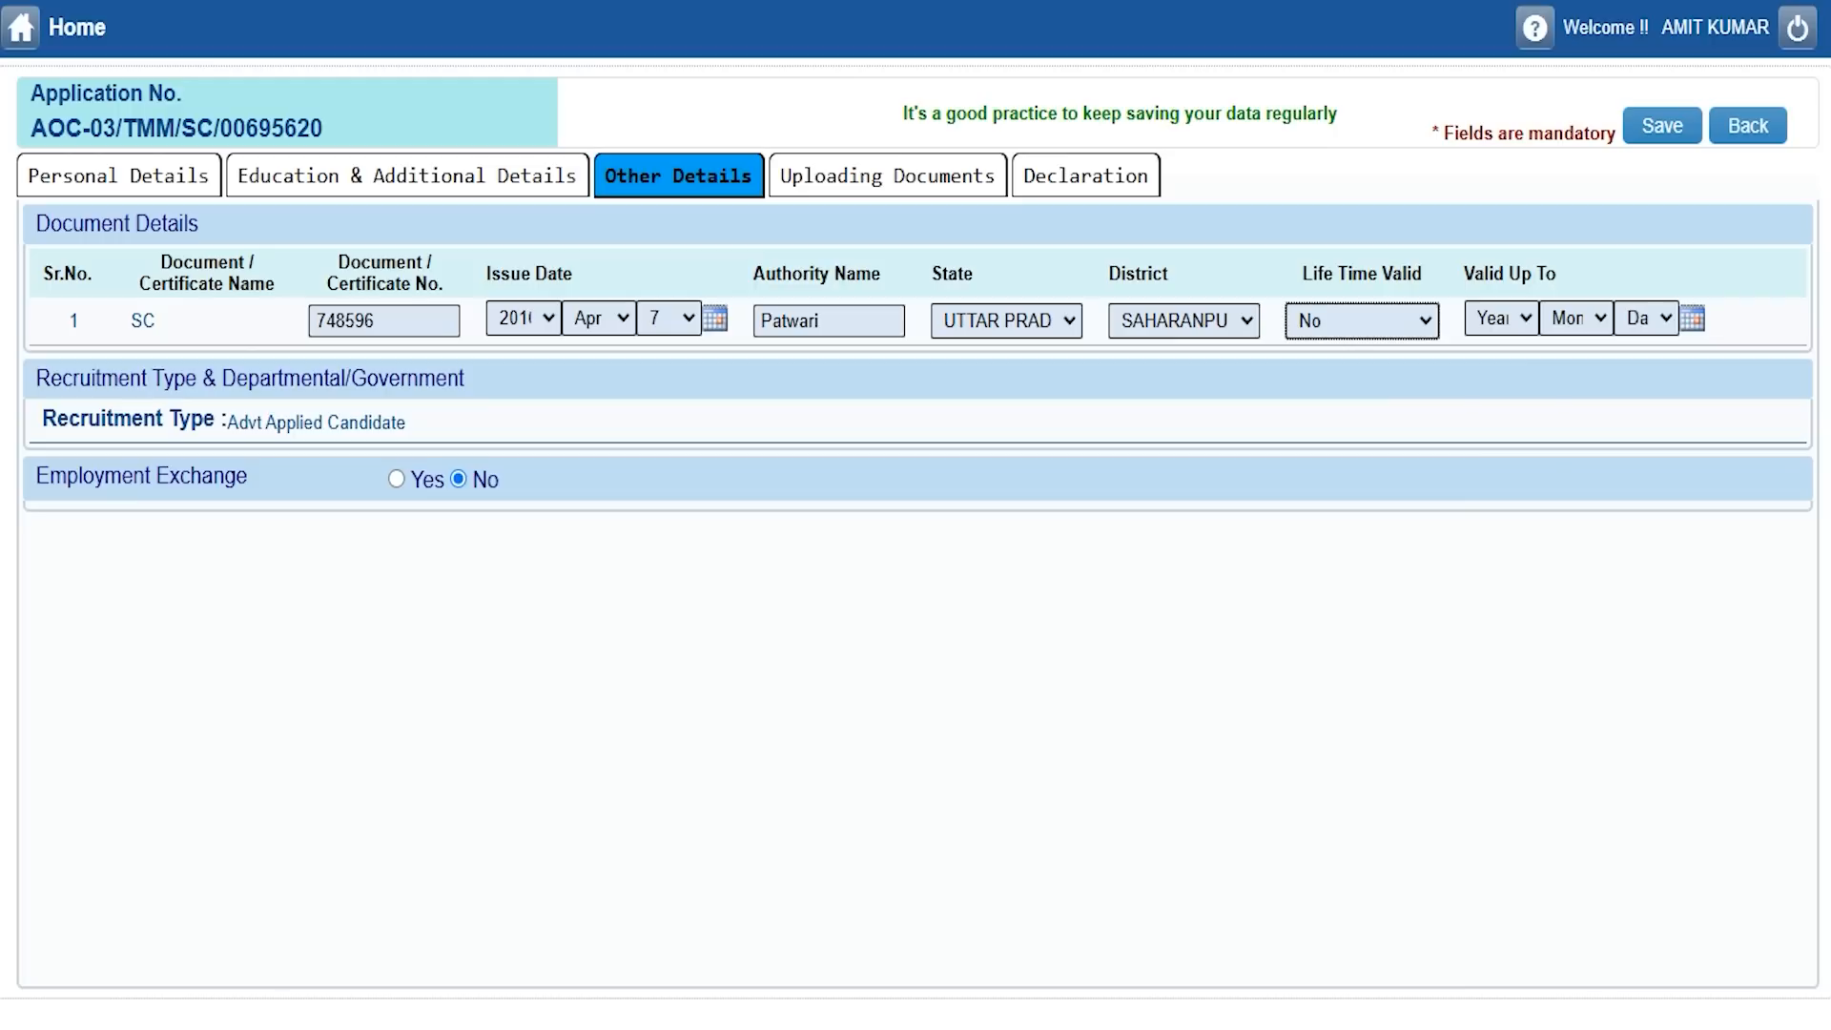
{"action": "left_click", "coordinate": [1522, 318]}
{"action": "left_click", "coordinate": [1574, 318]}
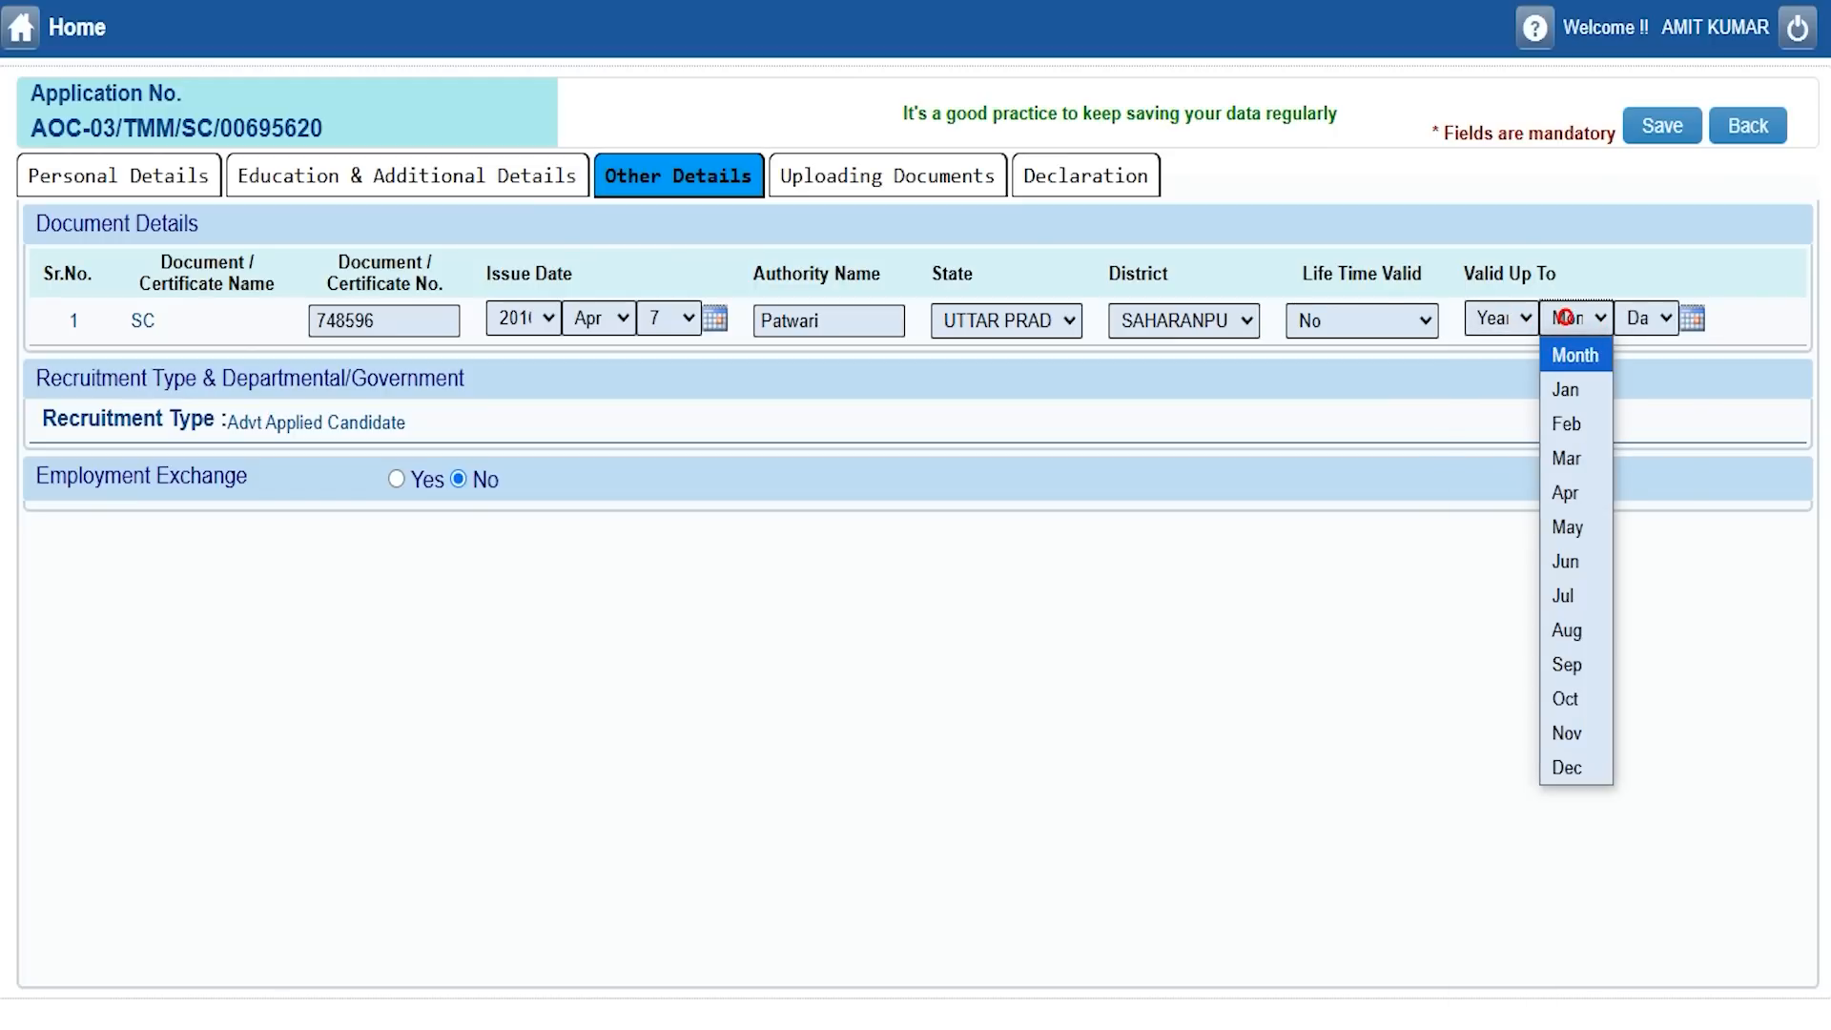
{"action": "left_click", "coordinate": [1642, 317]}
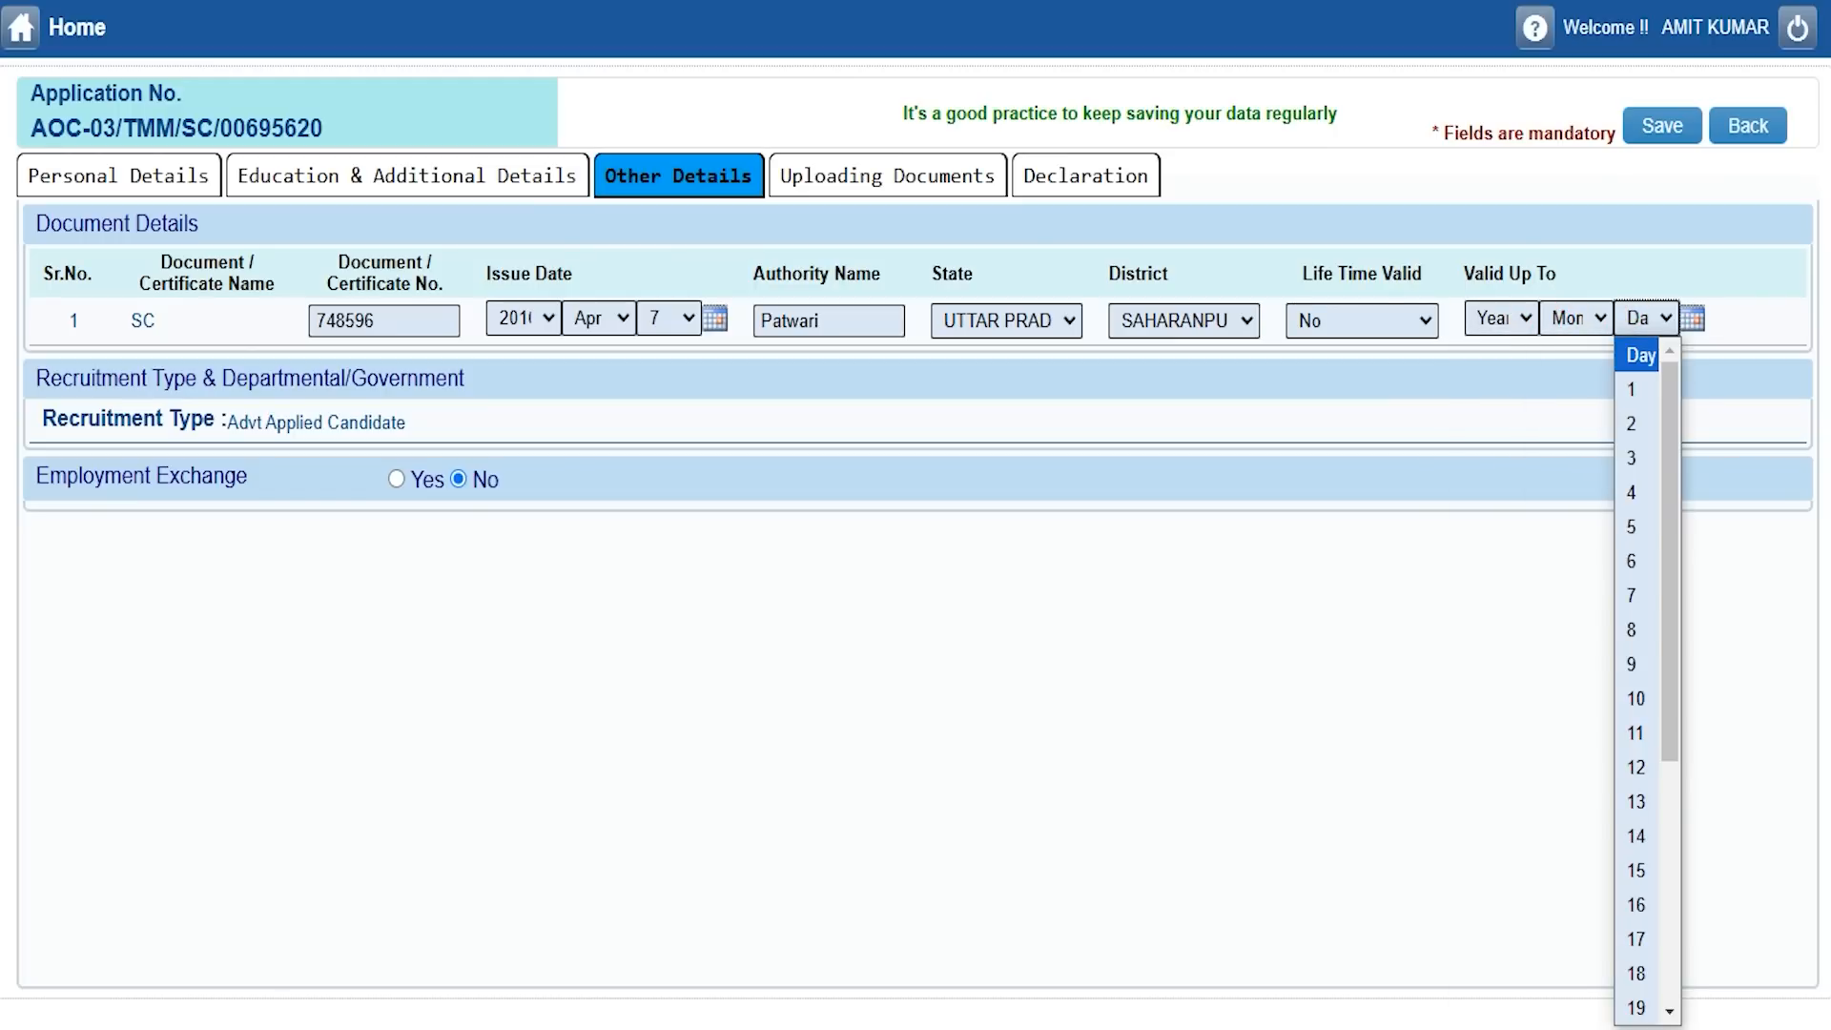
{"action": "left_click", "coordinate": [602, 652]}
{"action": "left_click", "coordinate": [62, 475]}
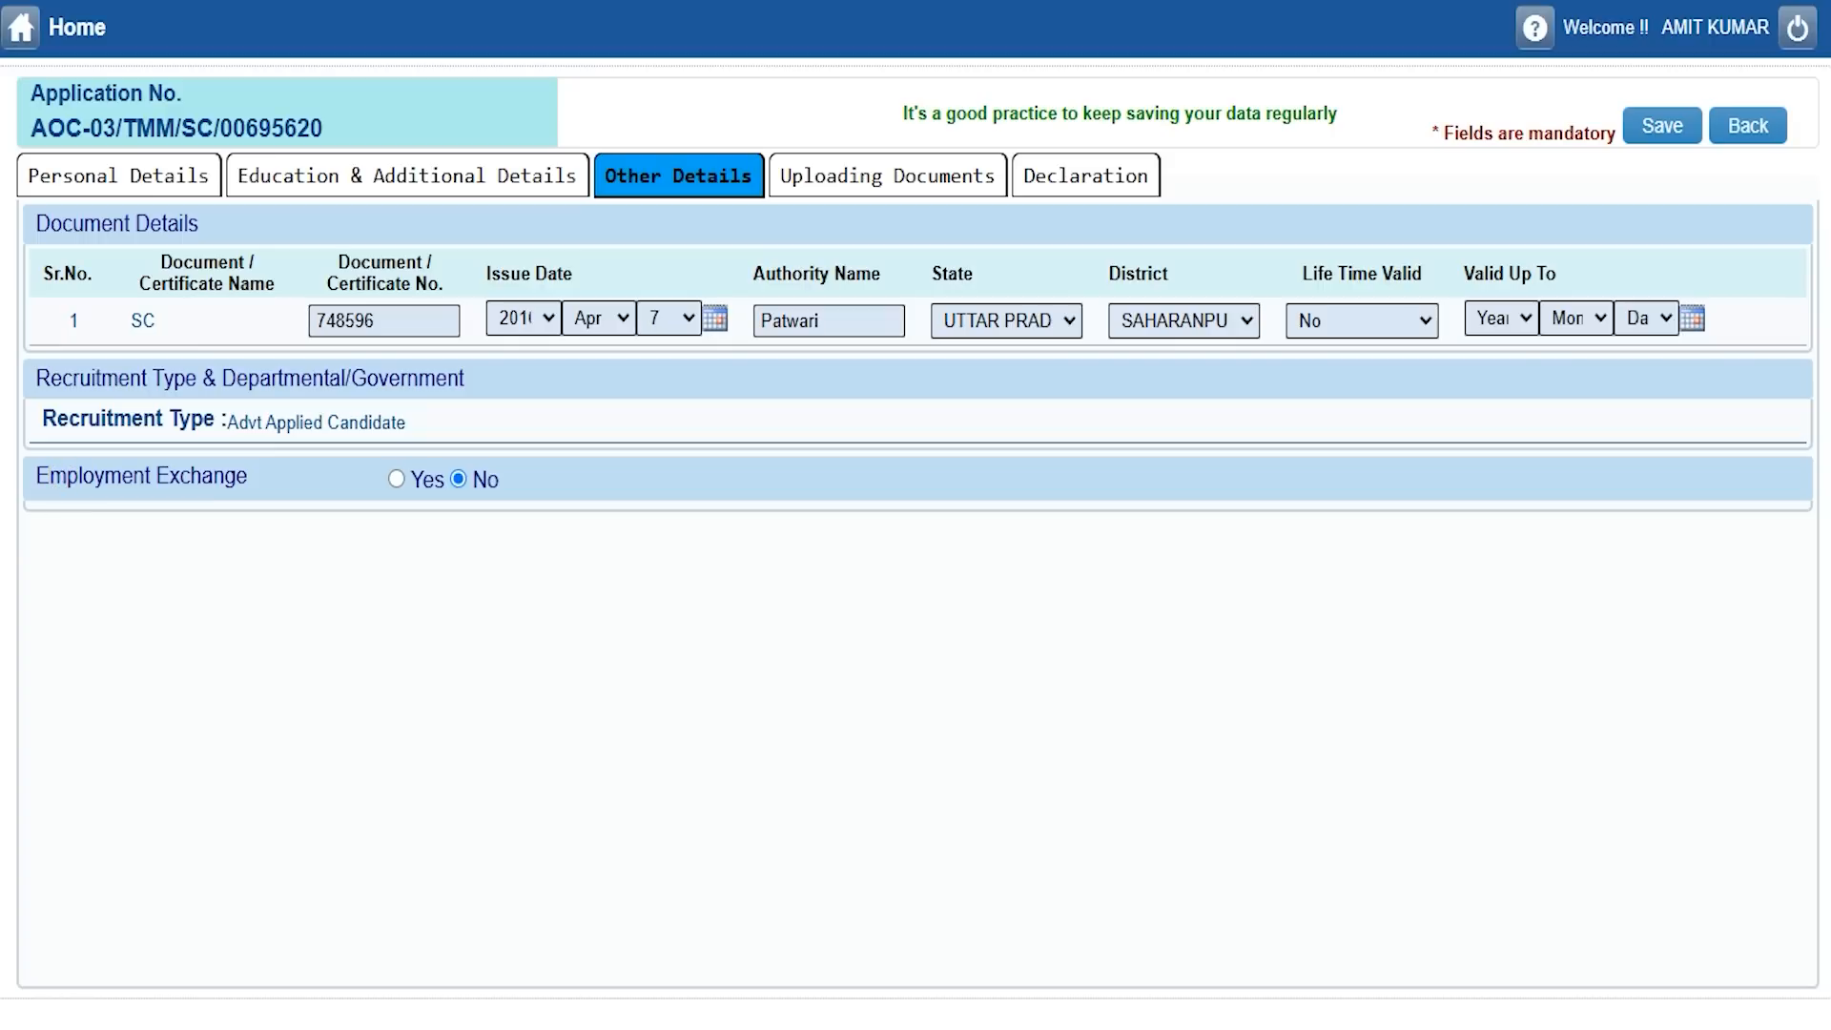
{"action": "left_click", "coordinate": [395, 479]}
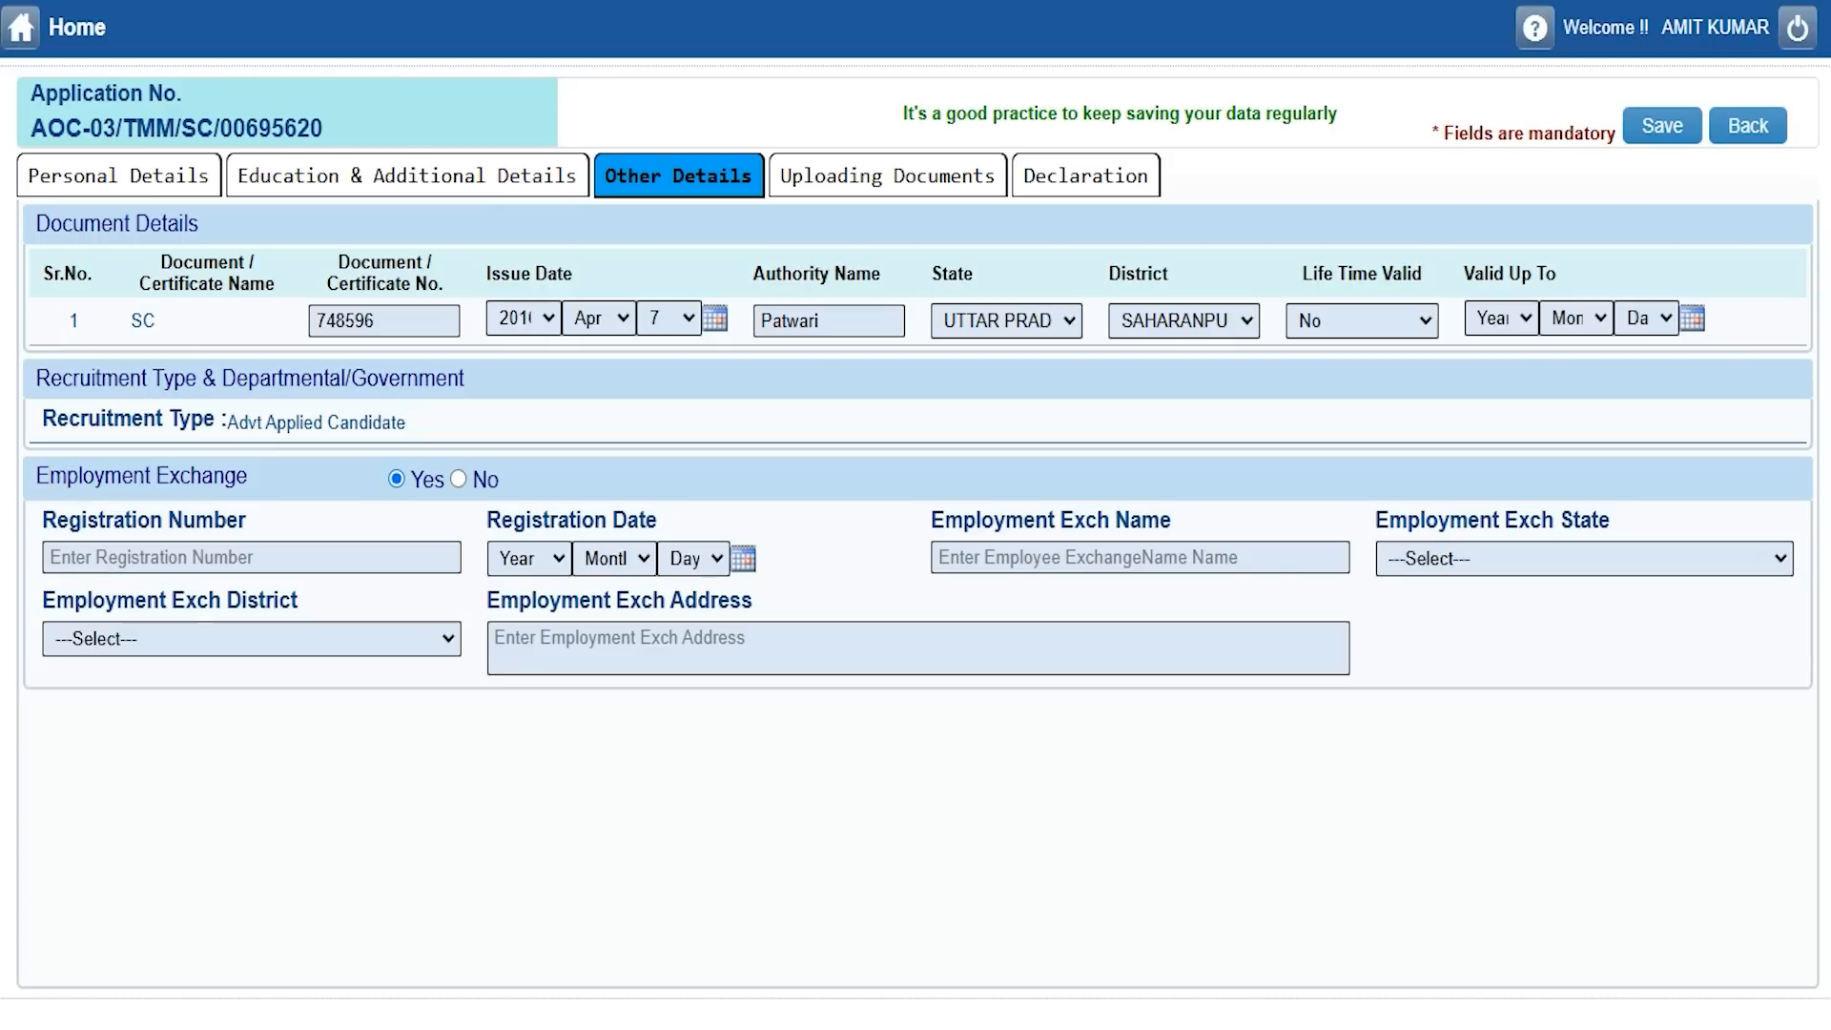
{"action": "left_click", "coordinate": [543, 562]}
{"action": "left_click", "coordinate": [604, 563]}
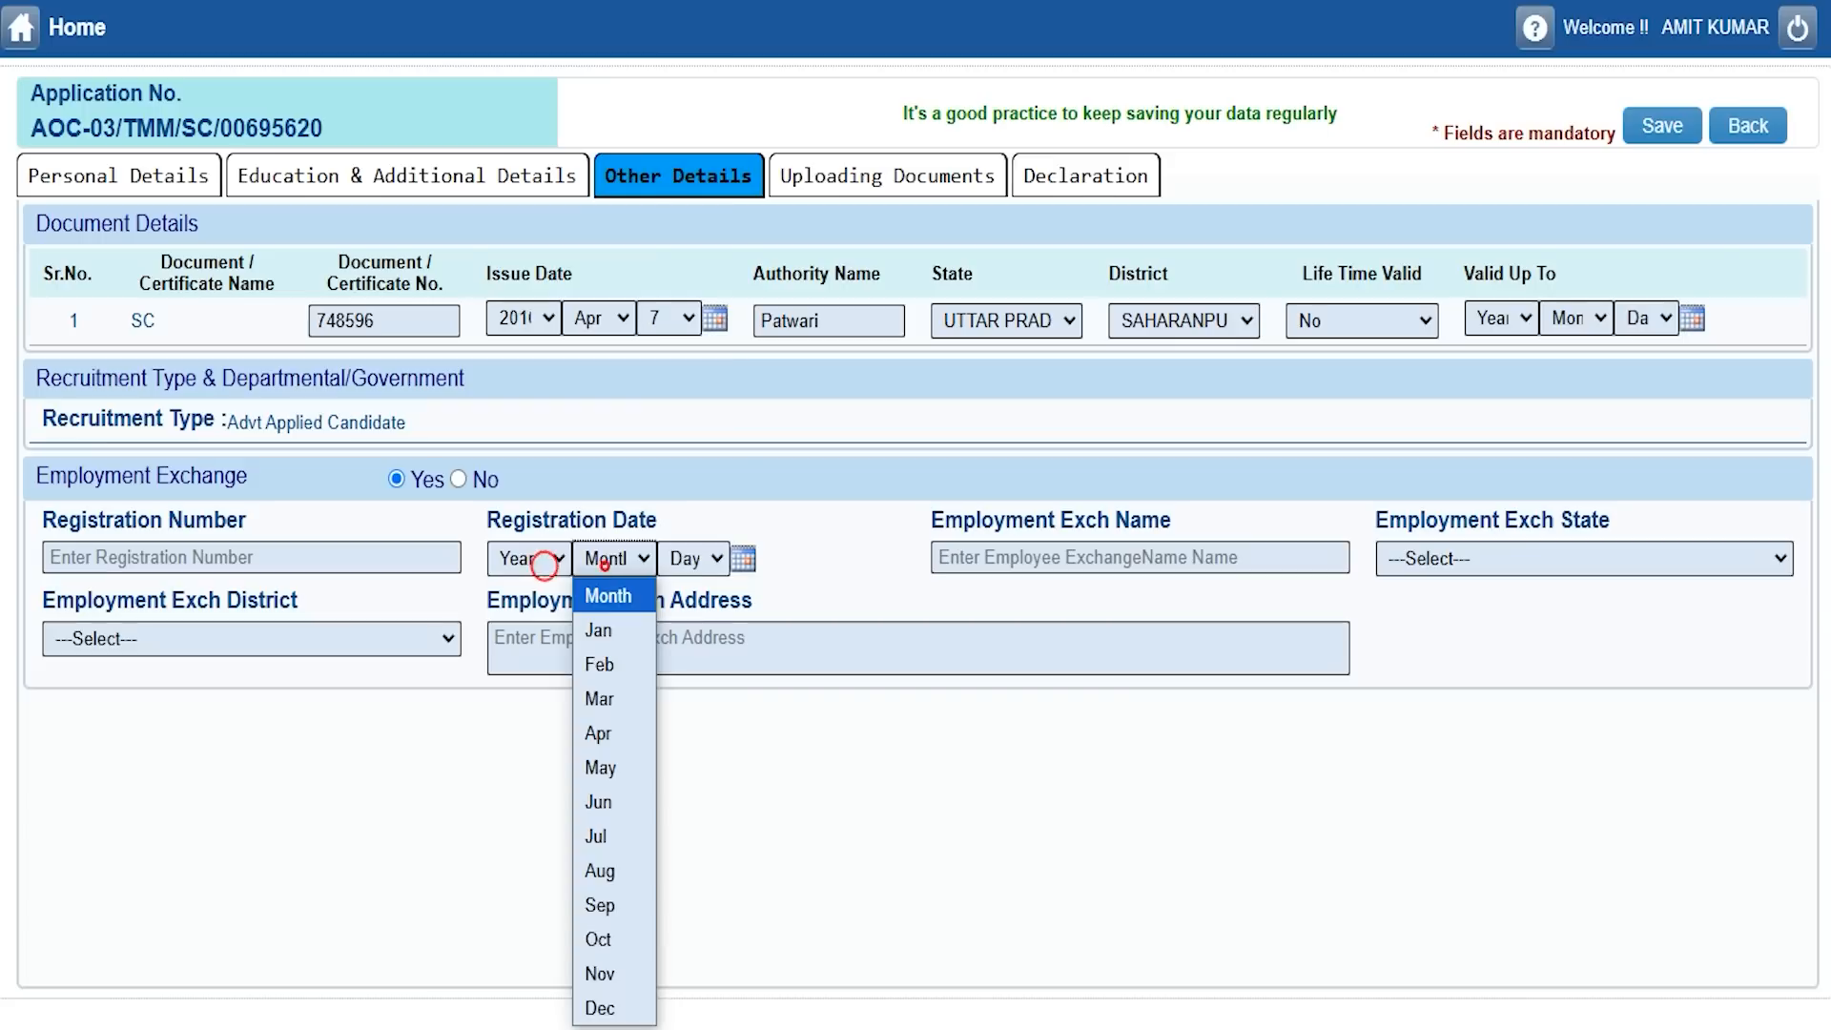
{"action": "left_click", "coordinate": [688, 559]}
{"action": "left_click", "coordinate": [1028, 561]}
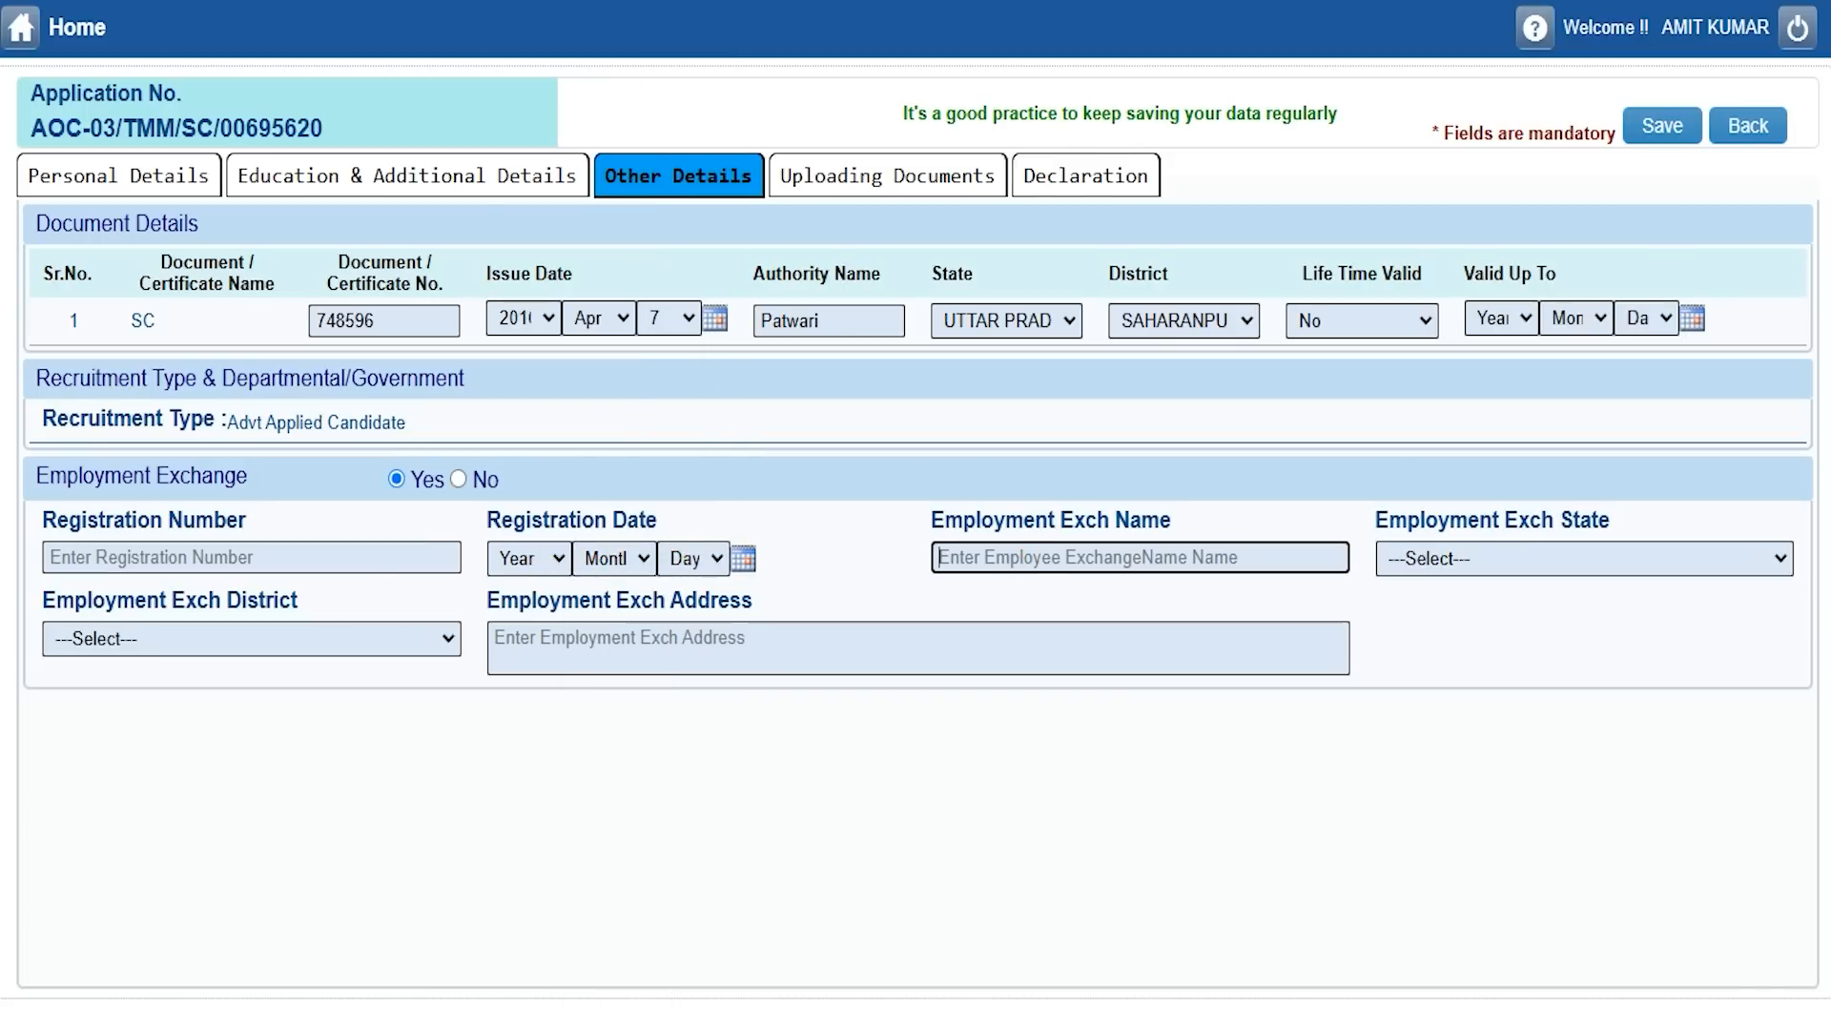
{"action": "left_click", "coordinate": [1493, 561]}
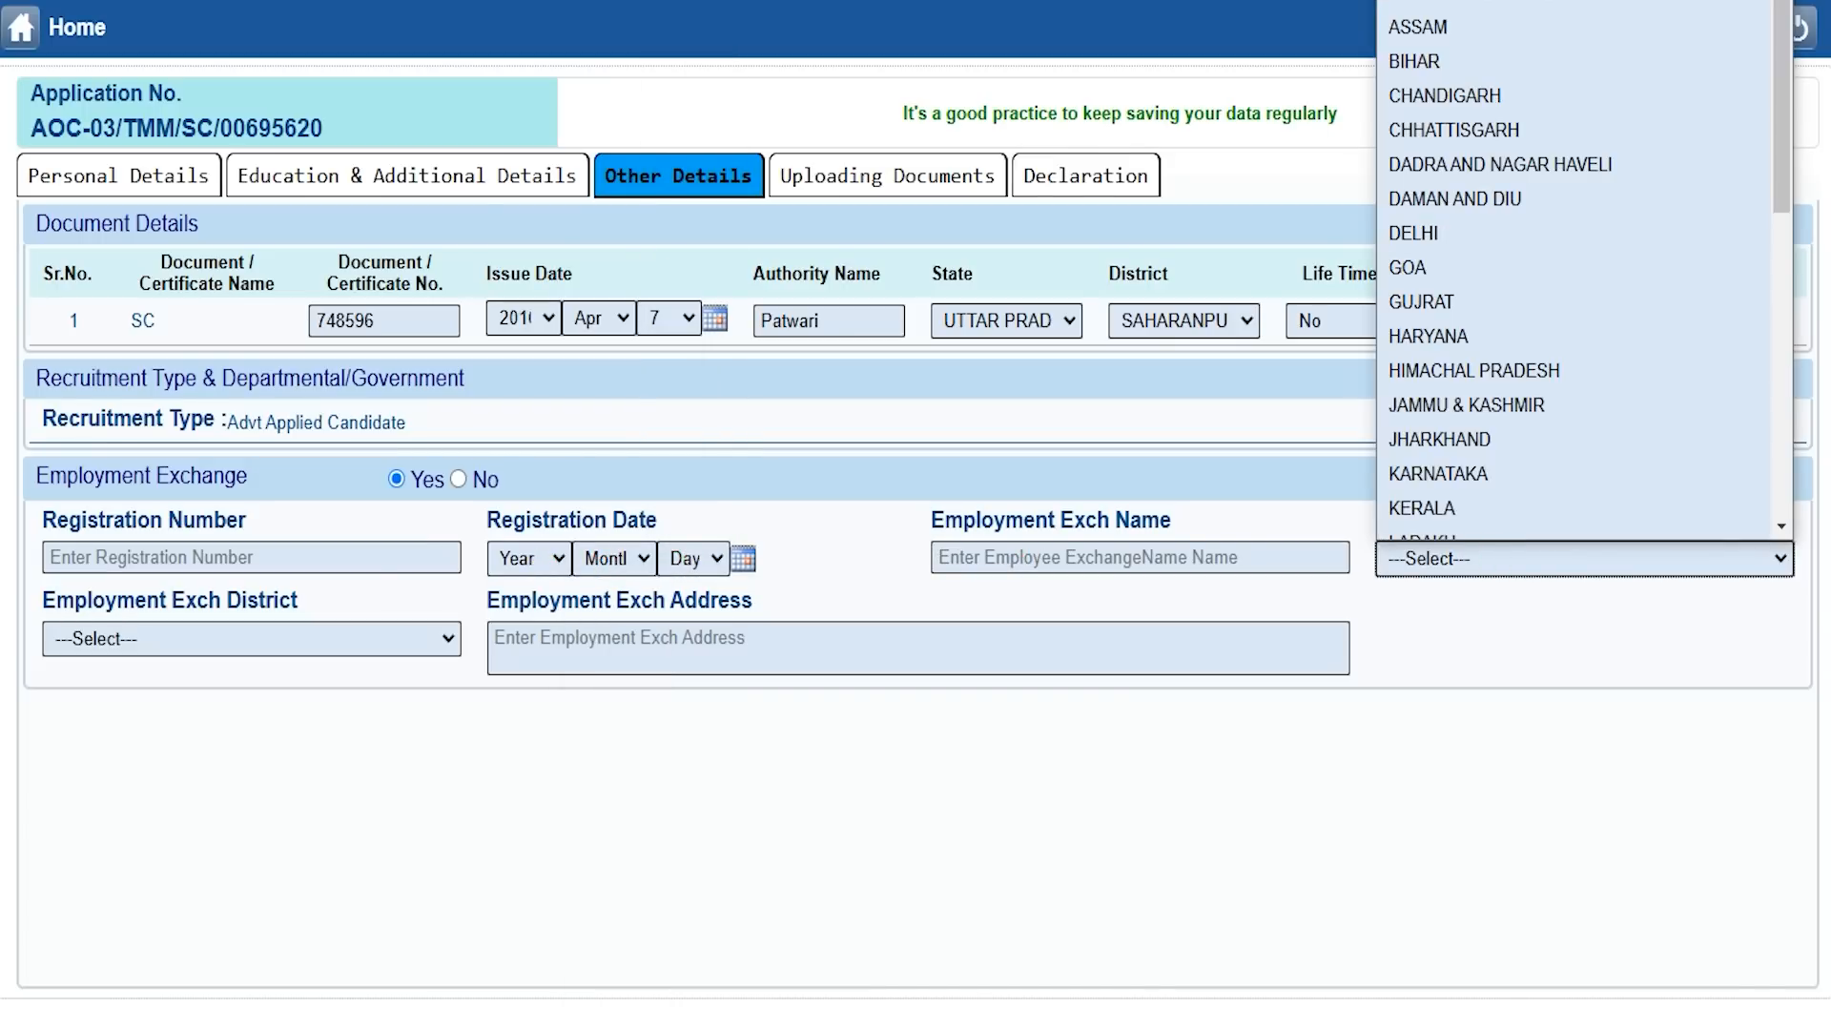
{"action": "left_click", "coordinate": [226, 641]}
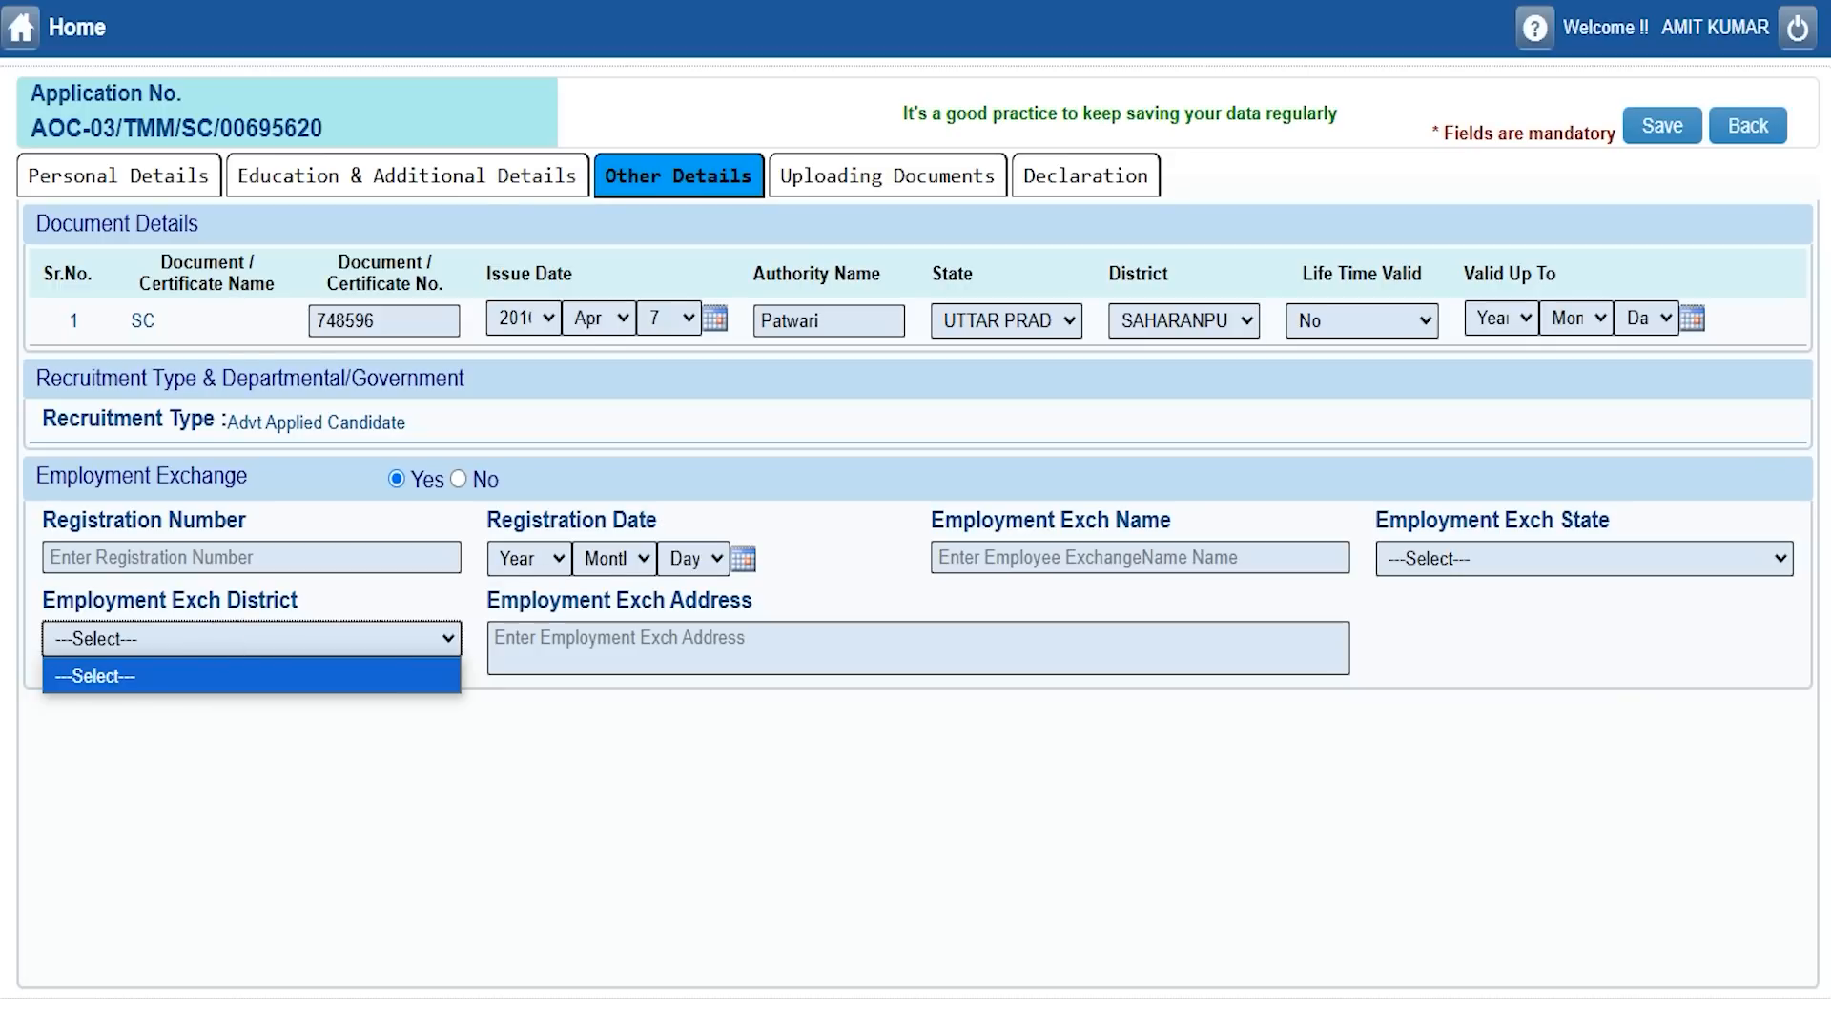
{"action": "left_click", "coordinate": [696, 644]}
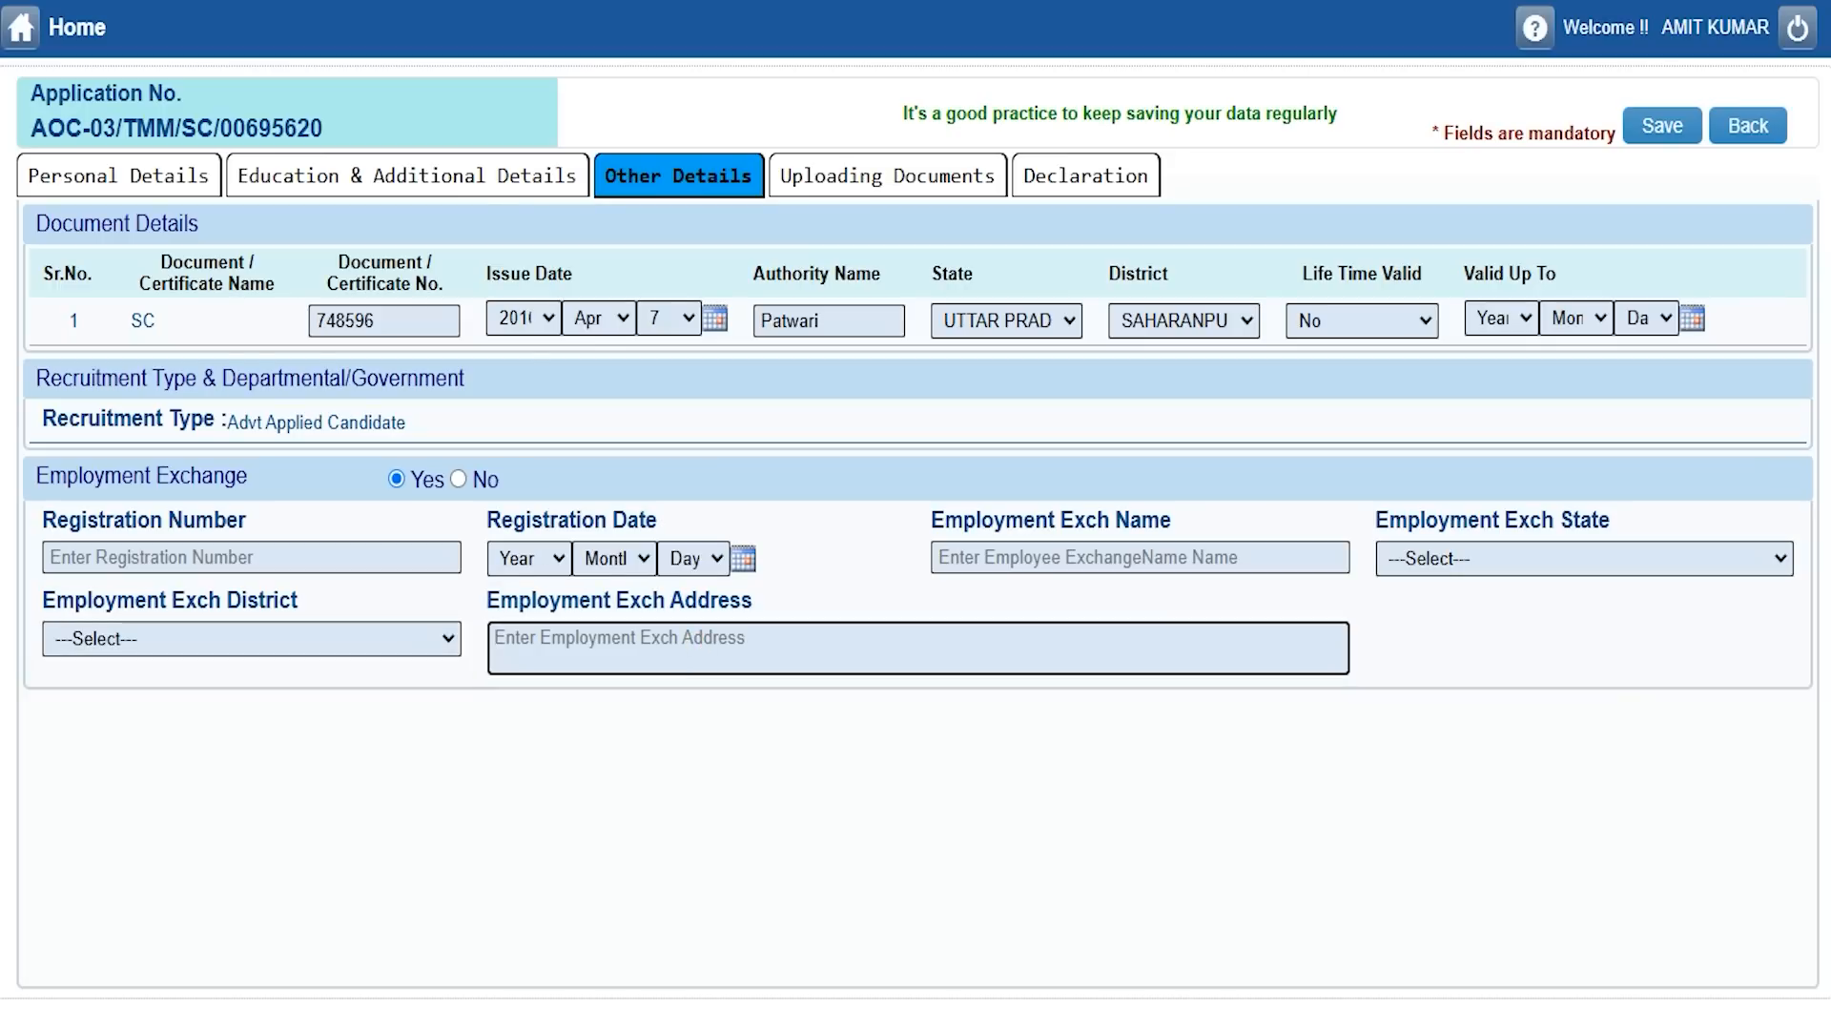
{"action": "left_click", "coordinate": [57, 468]}
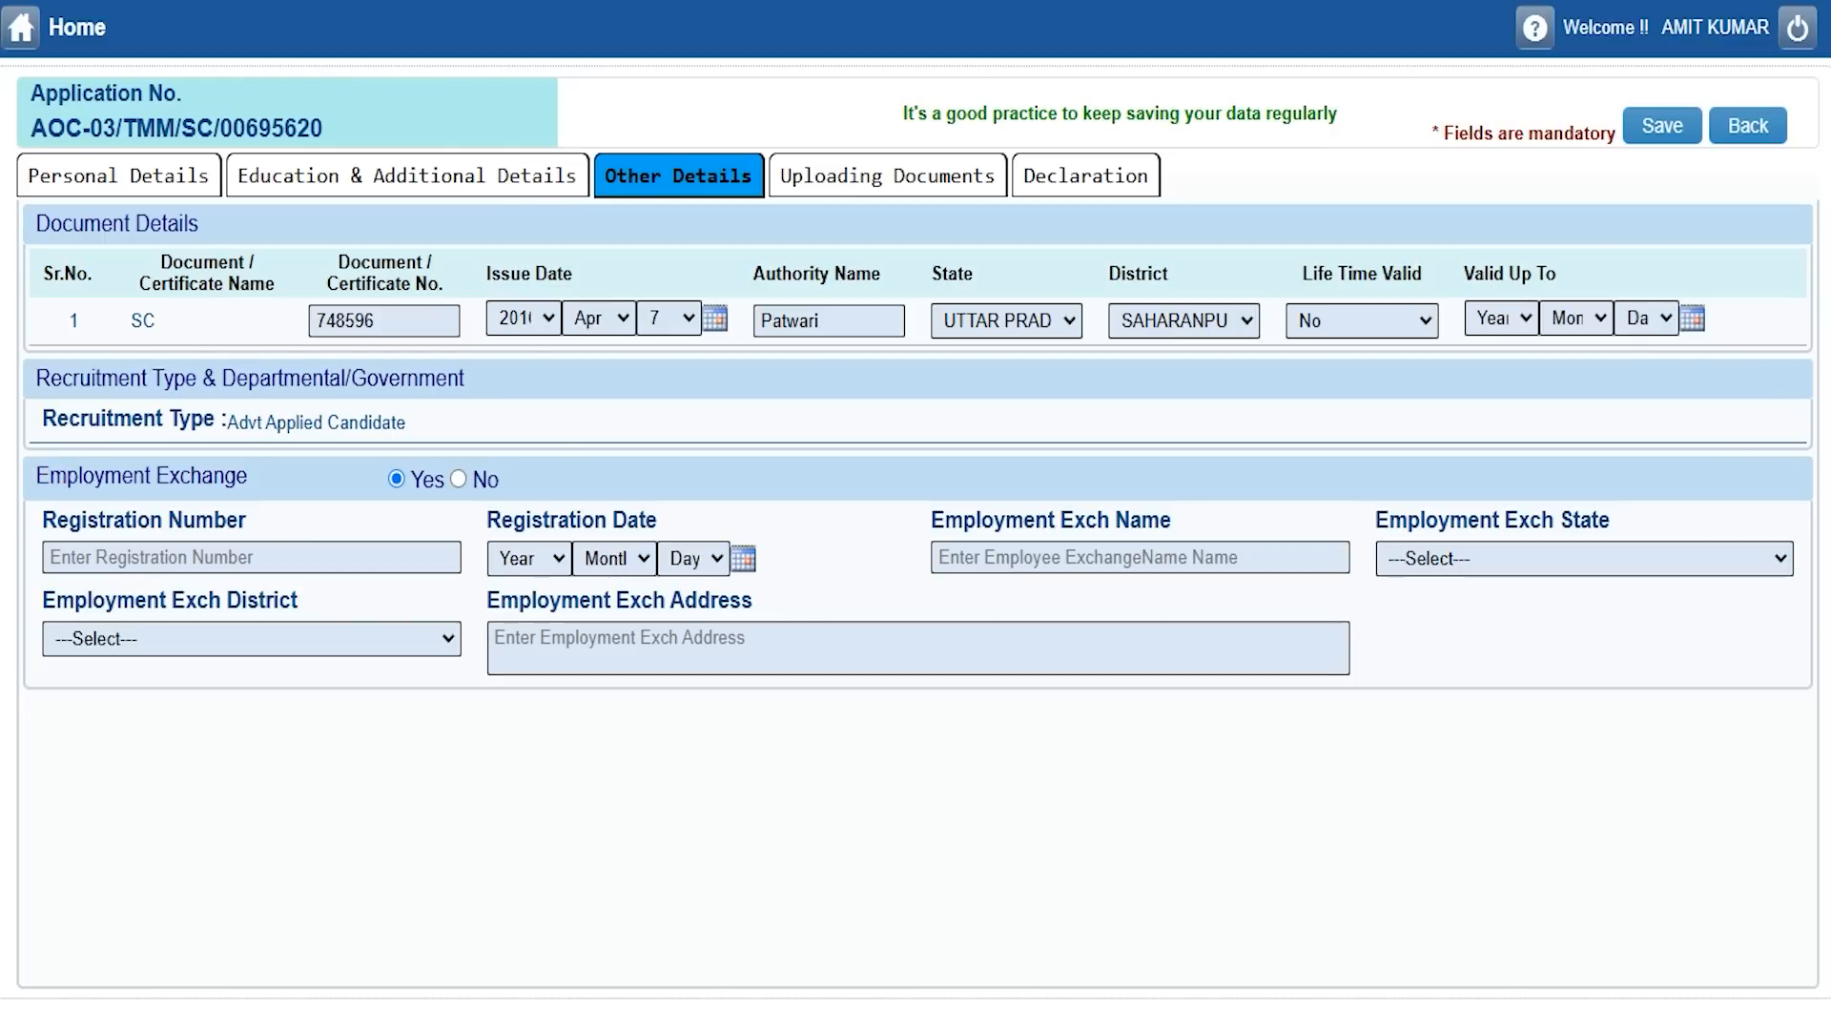
{"action": "left_click", "coordinate": [458, 479]}
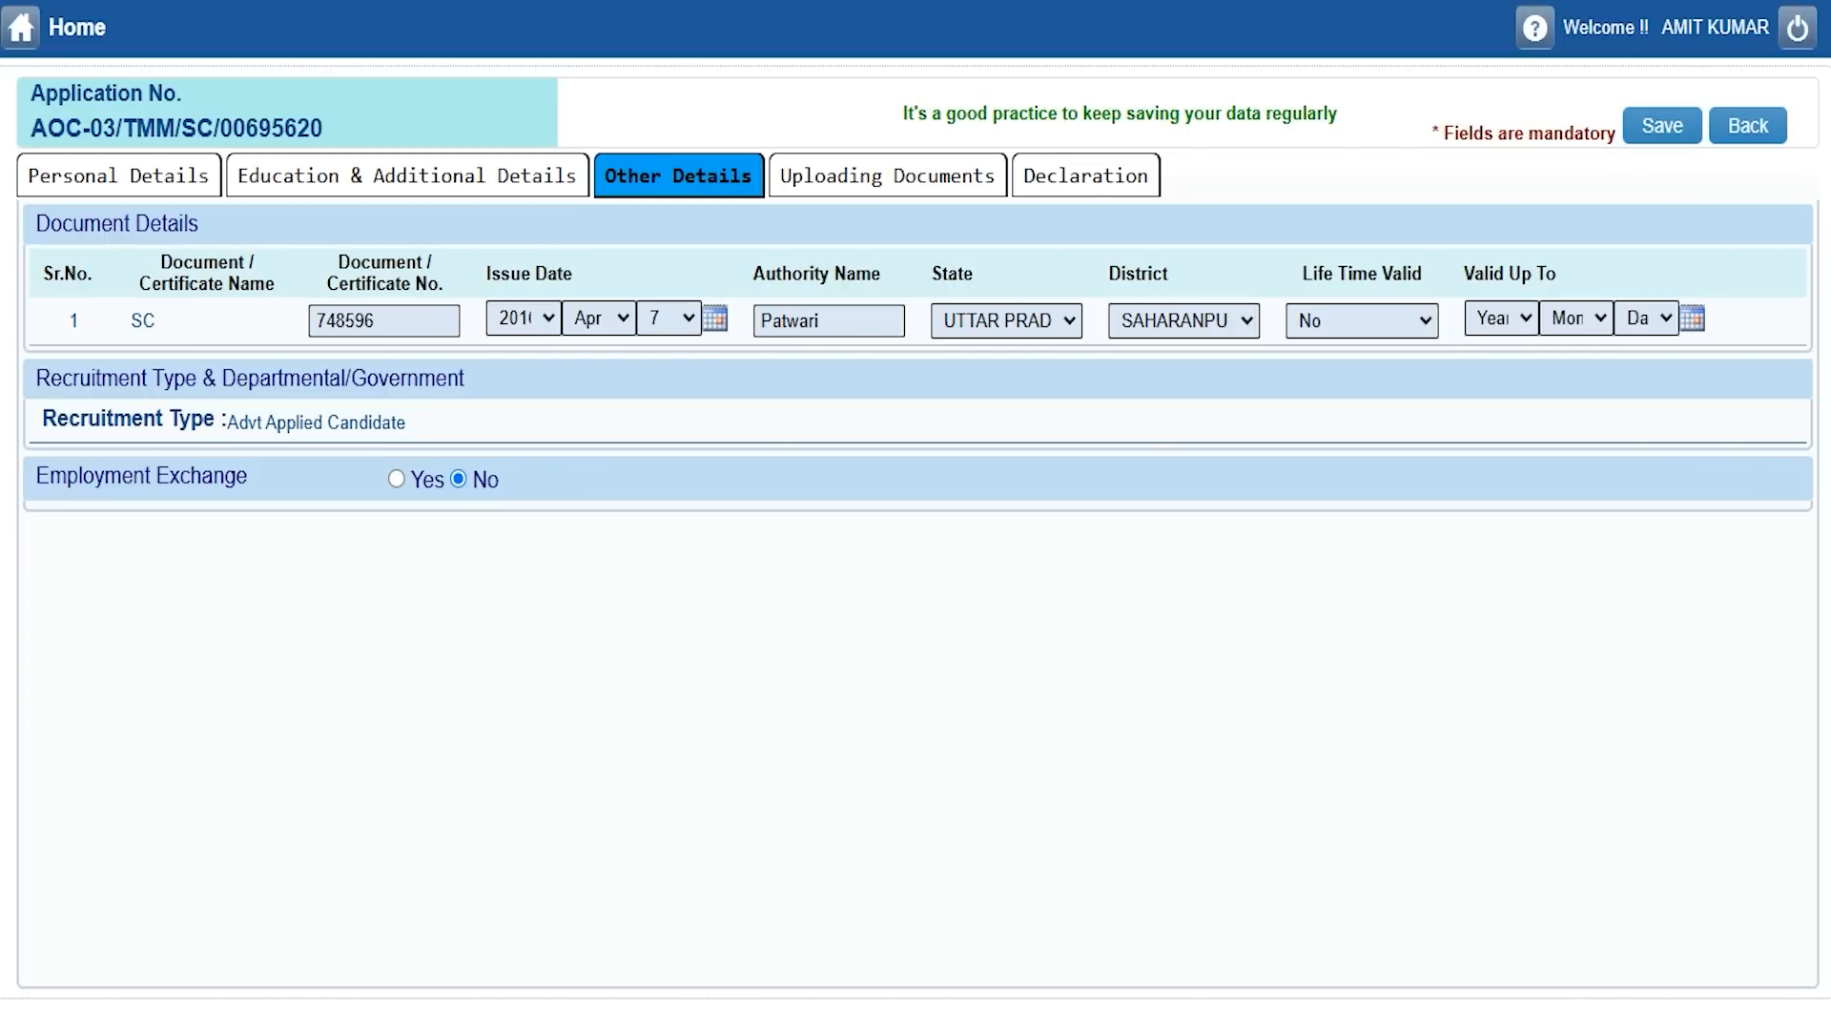
Switch to the Uploading Documents tab.
{"action": "left_click", "coordinate": [887, 176]}
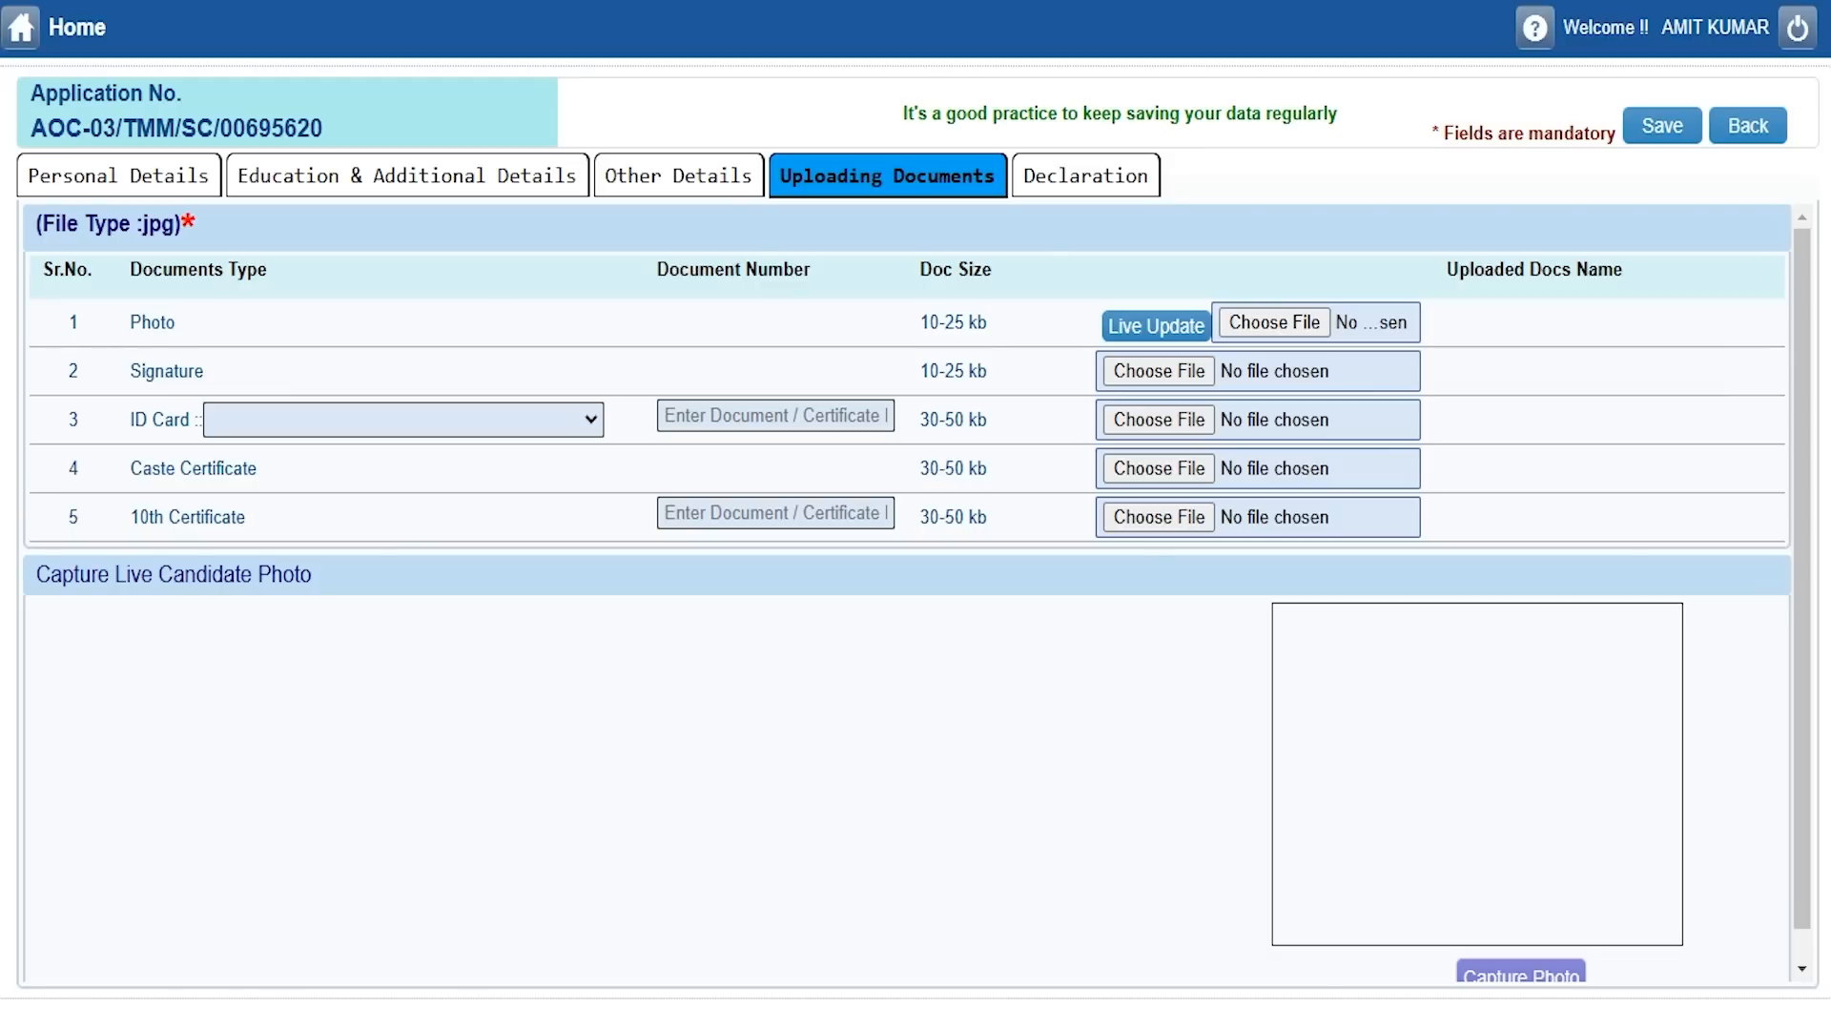
Upload the candidate's photo JPG file.
{"action": "left_click", "coordinate": [137, 318]}
{"action": "scroll", "coordinate": [916, 593], "scroll_direction": "down", "scroll_amount": 1}
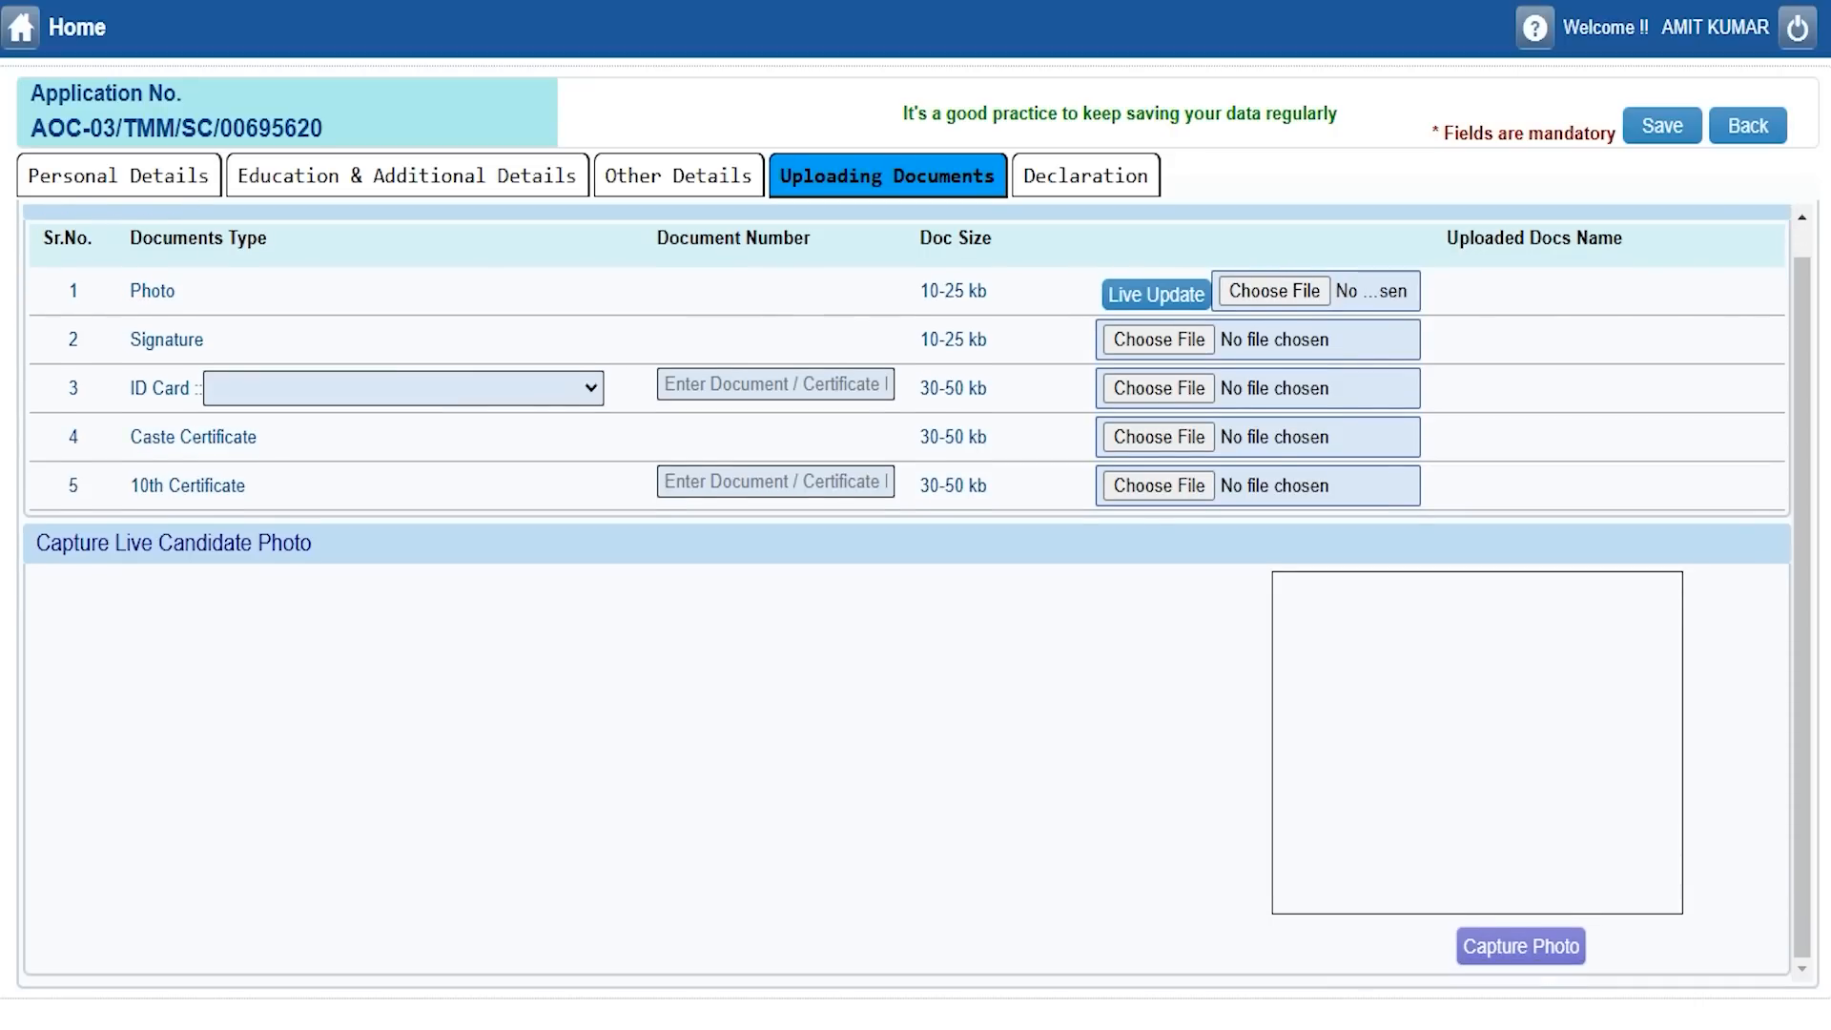
{"action": "left_click", "coordinate": [1142, 294]}
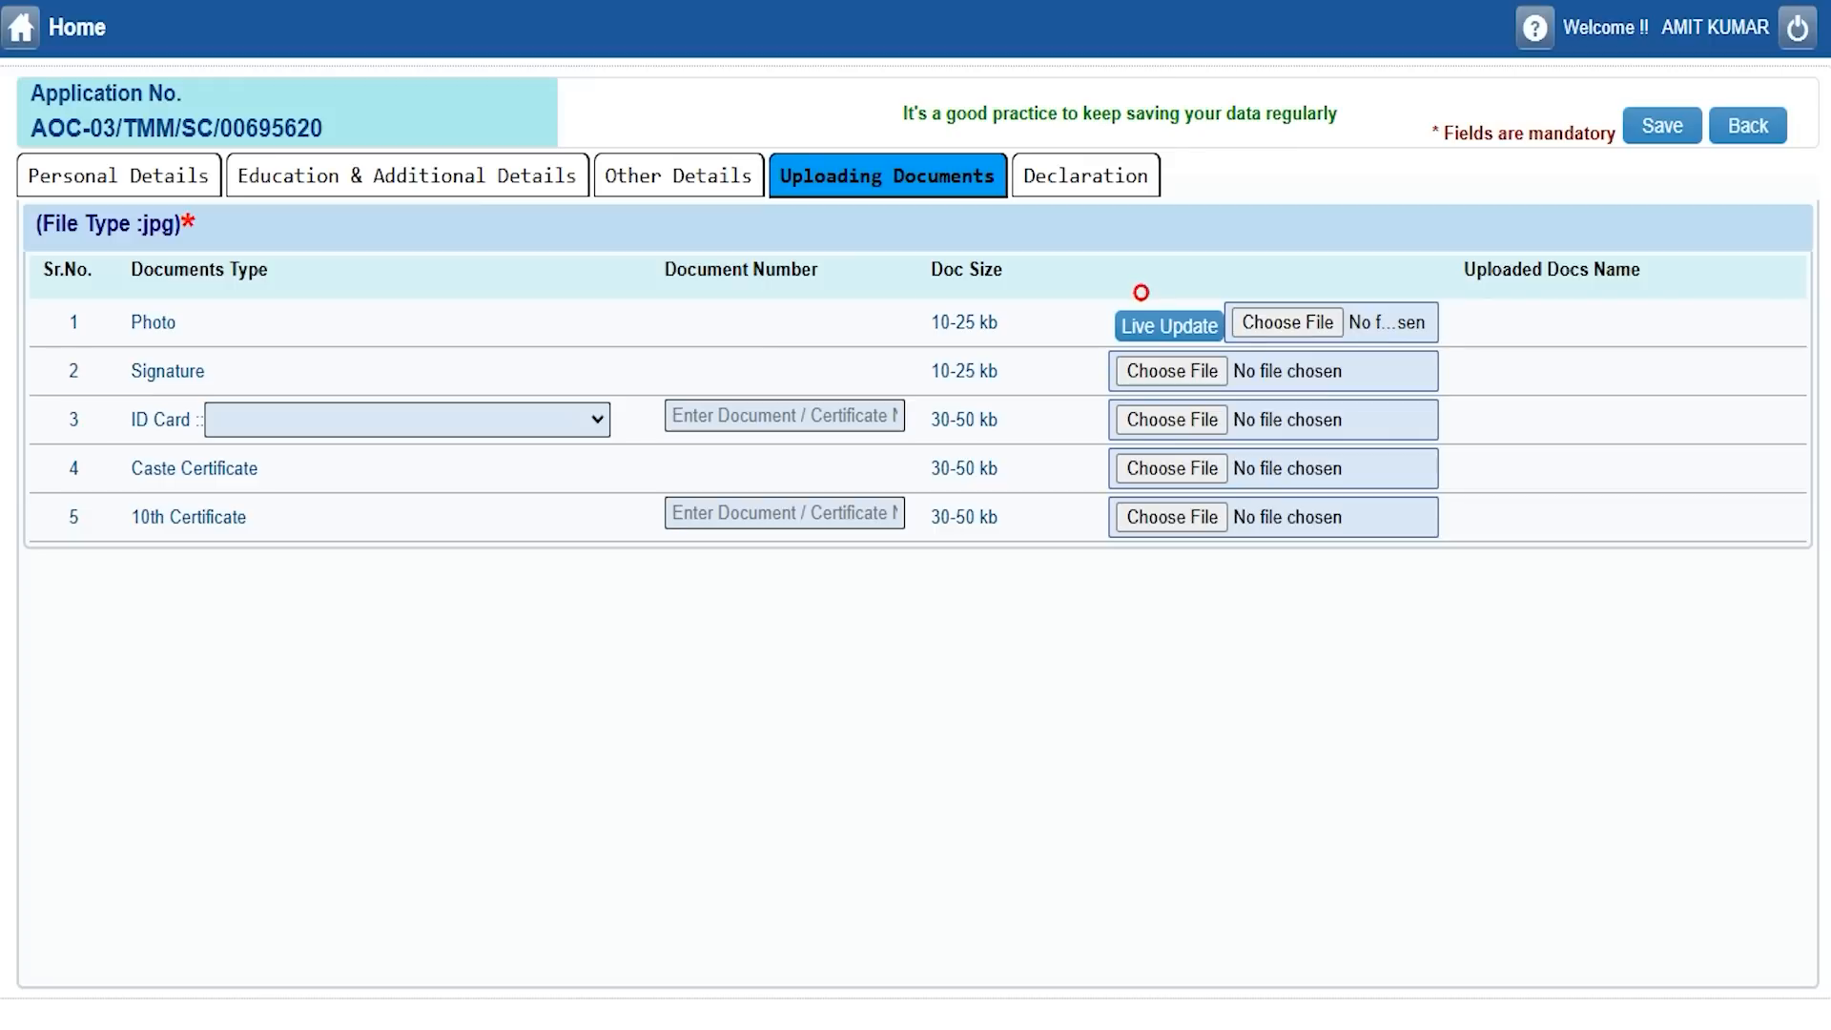
{"action": "left_click", "coordinate": [1150, 323]}
{"action": "scroll", "coordinate": [1149, 322], "scroll_direction": "down", "scroll_amount": 1}
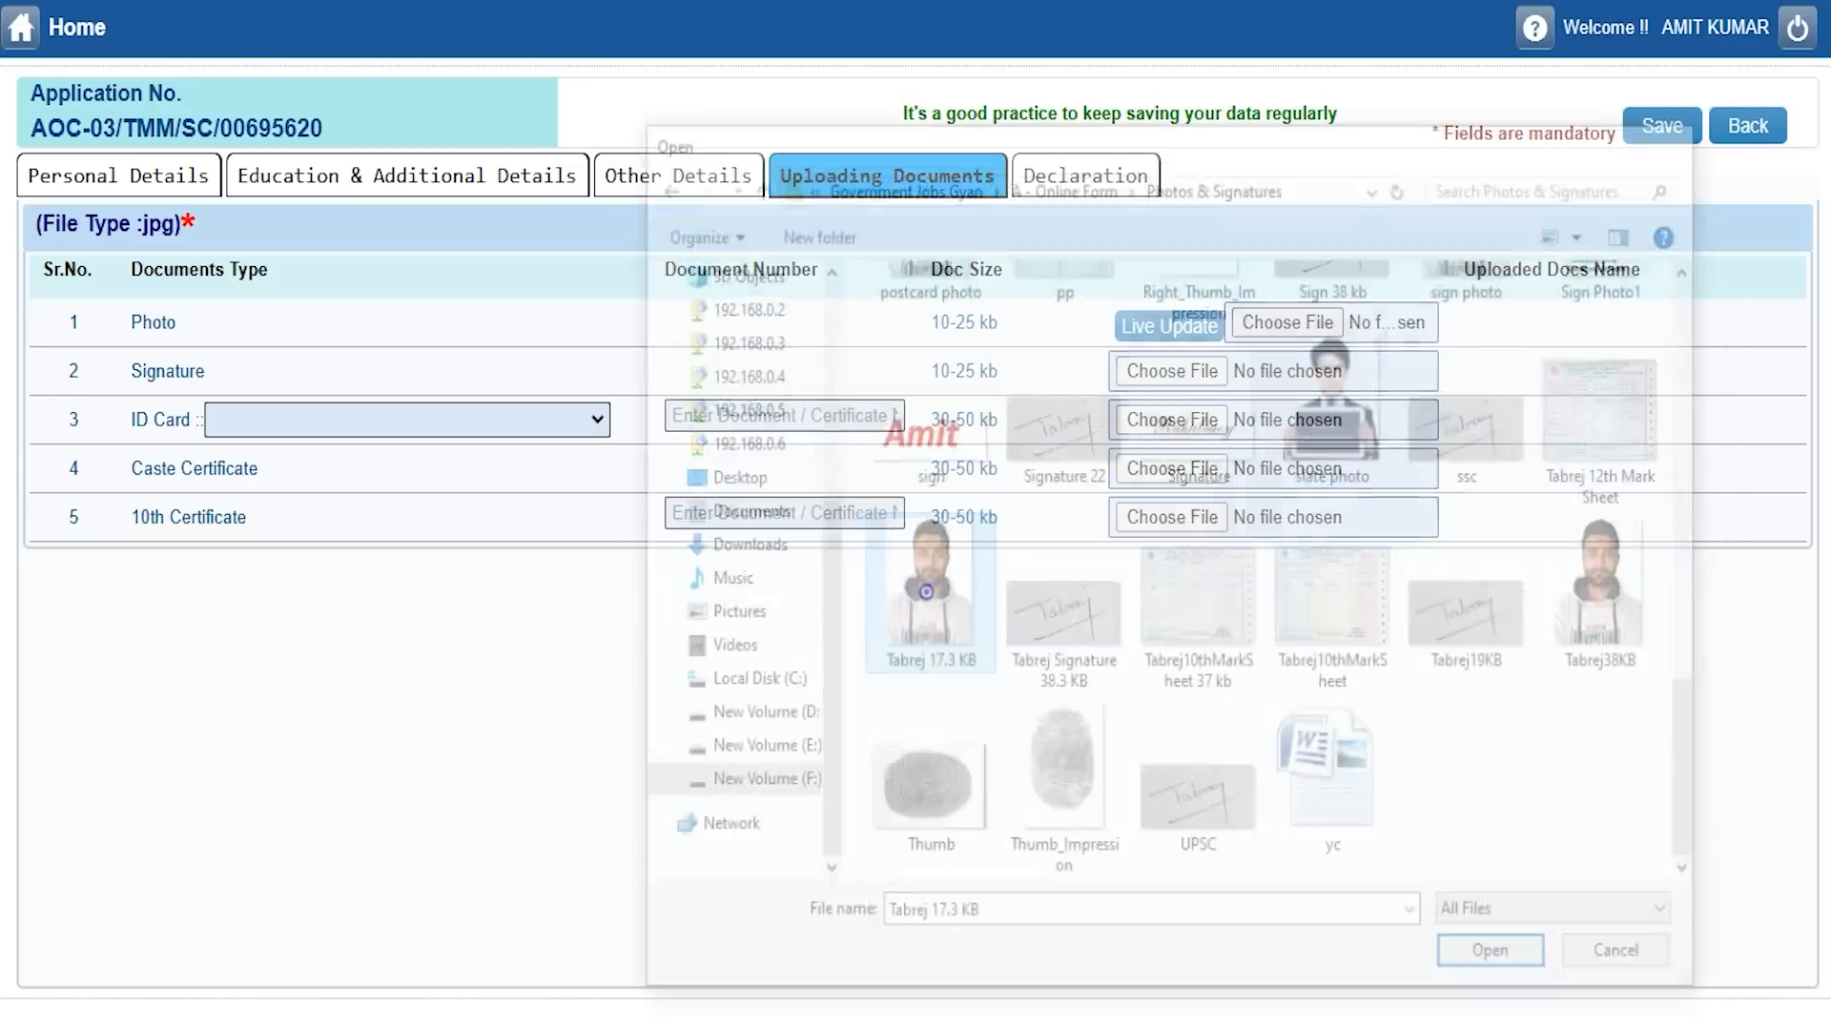
{"action": "key", "text": "Return"}
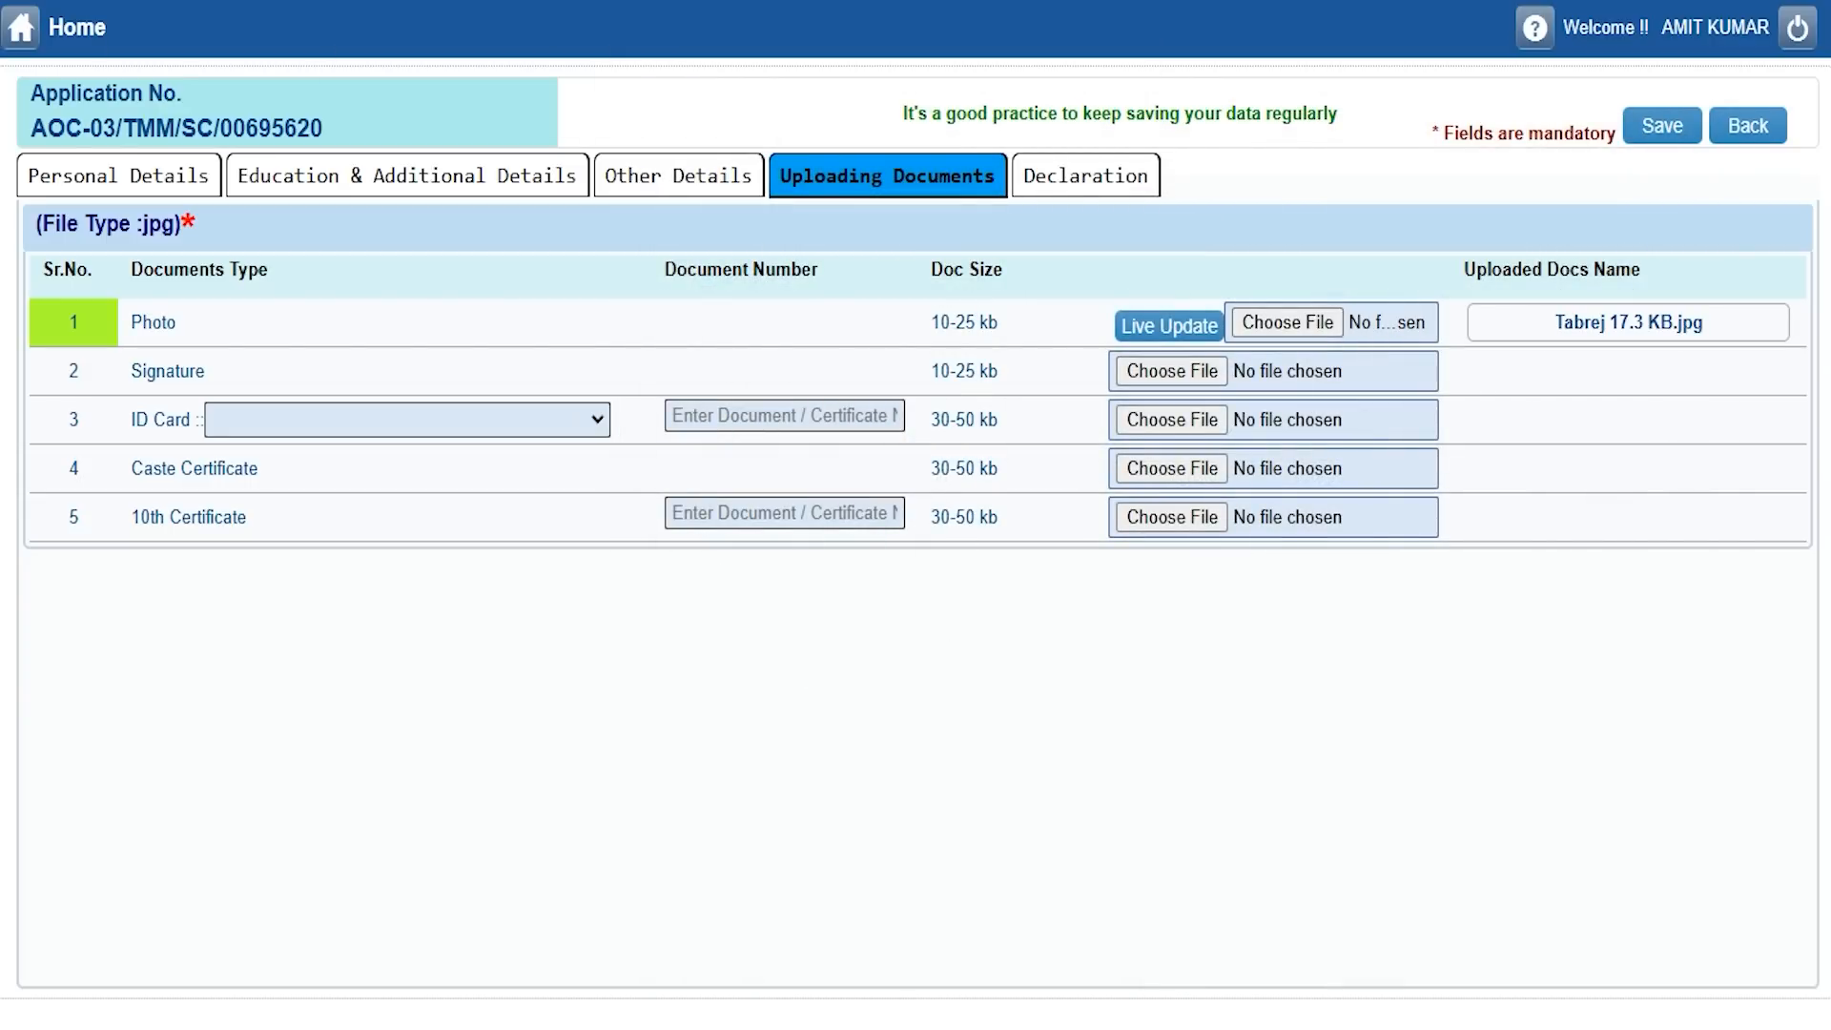
Upload the signature JPG image.
{"action": "left_click", "coordinate": [1167, 370]}
{"action": "scroll", "coordinate": [1199, 667], "scroll_direction": "down", "scroll_amount": 10}
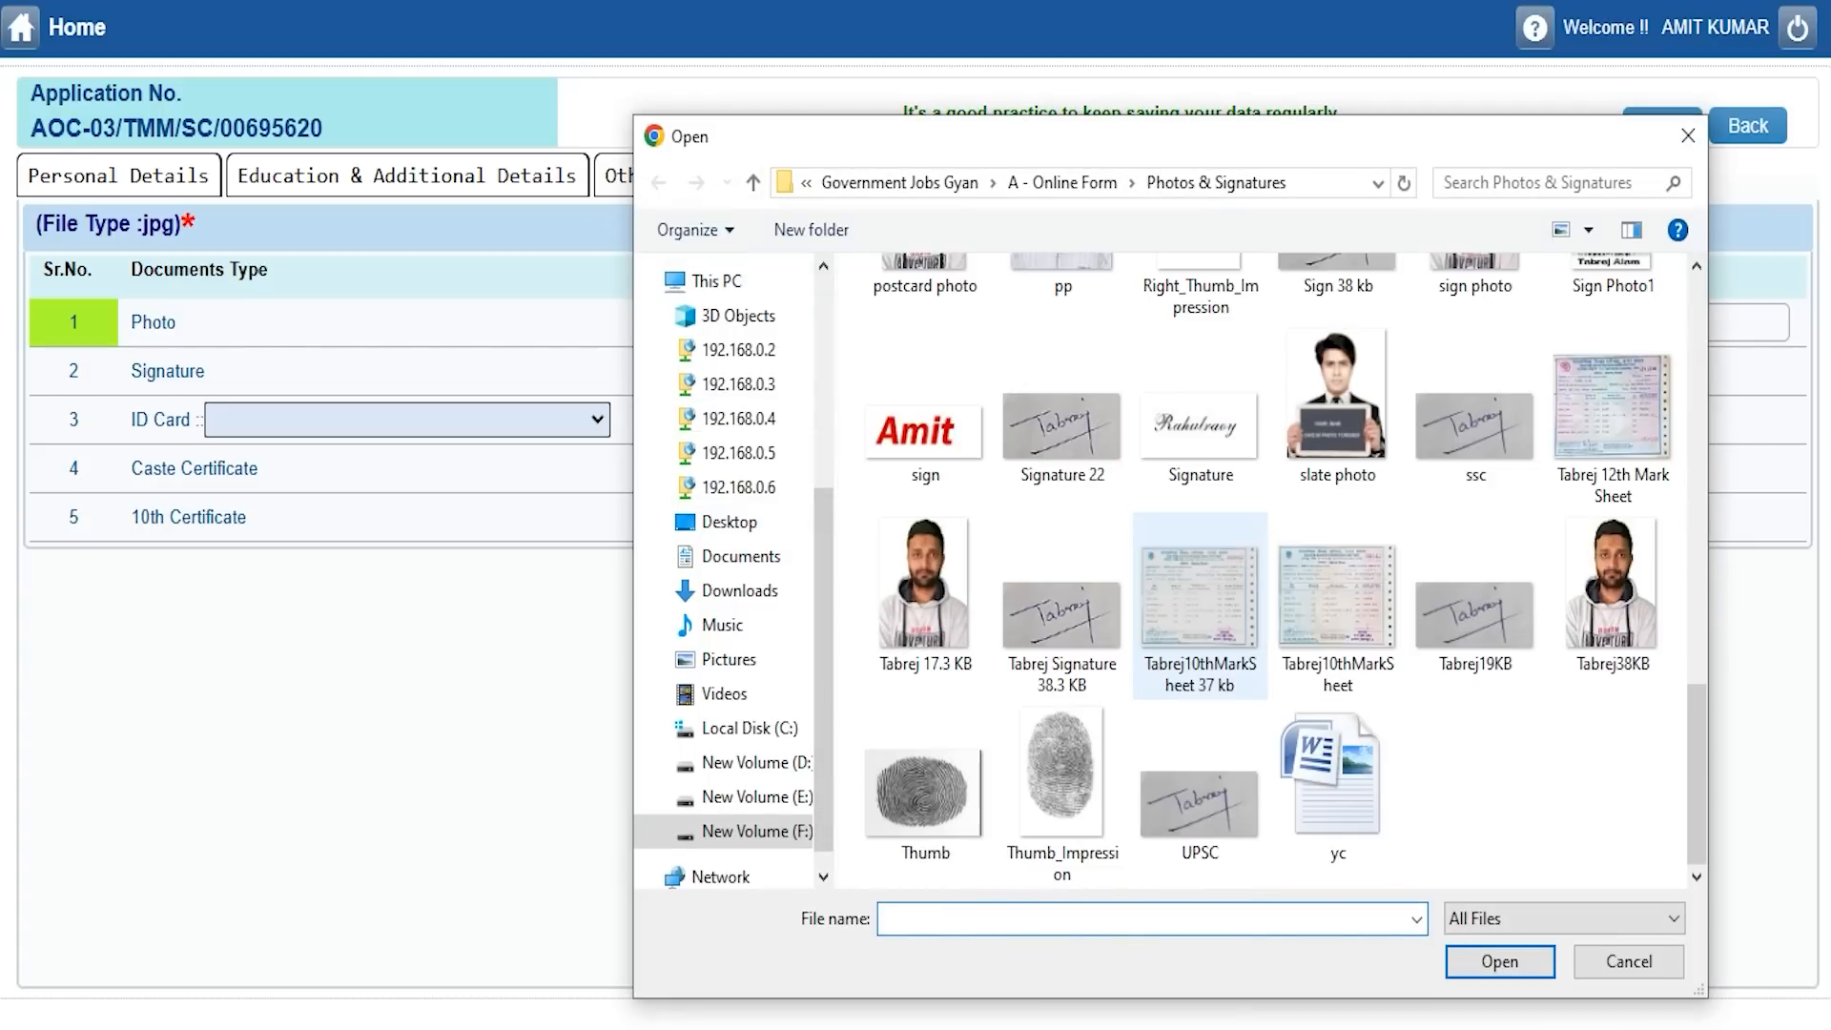
{"action": "double_click", "coordinate": [1475, 615]}
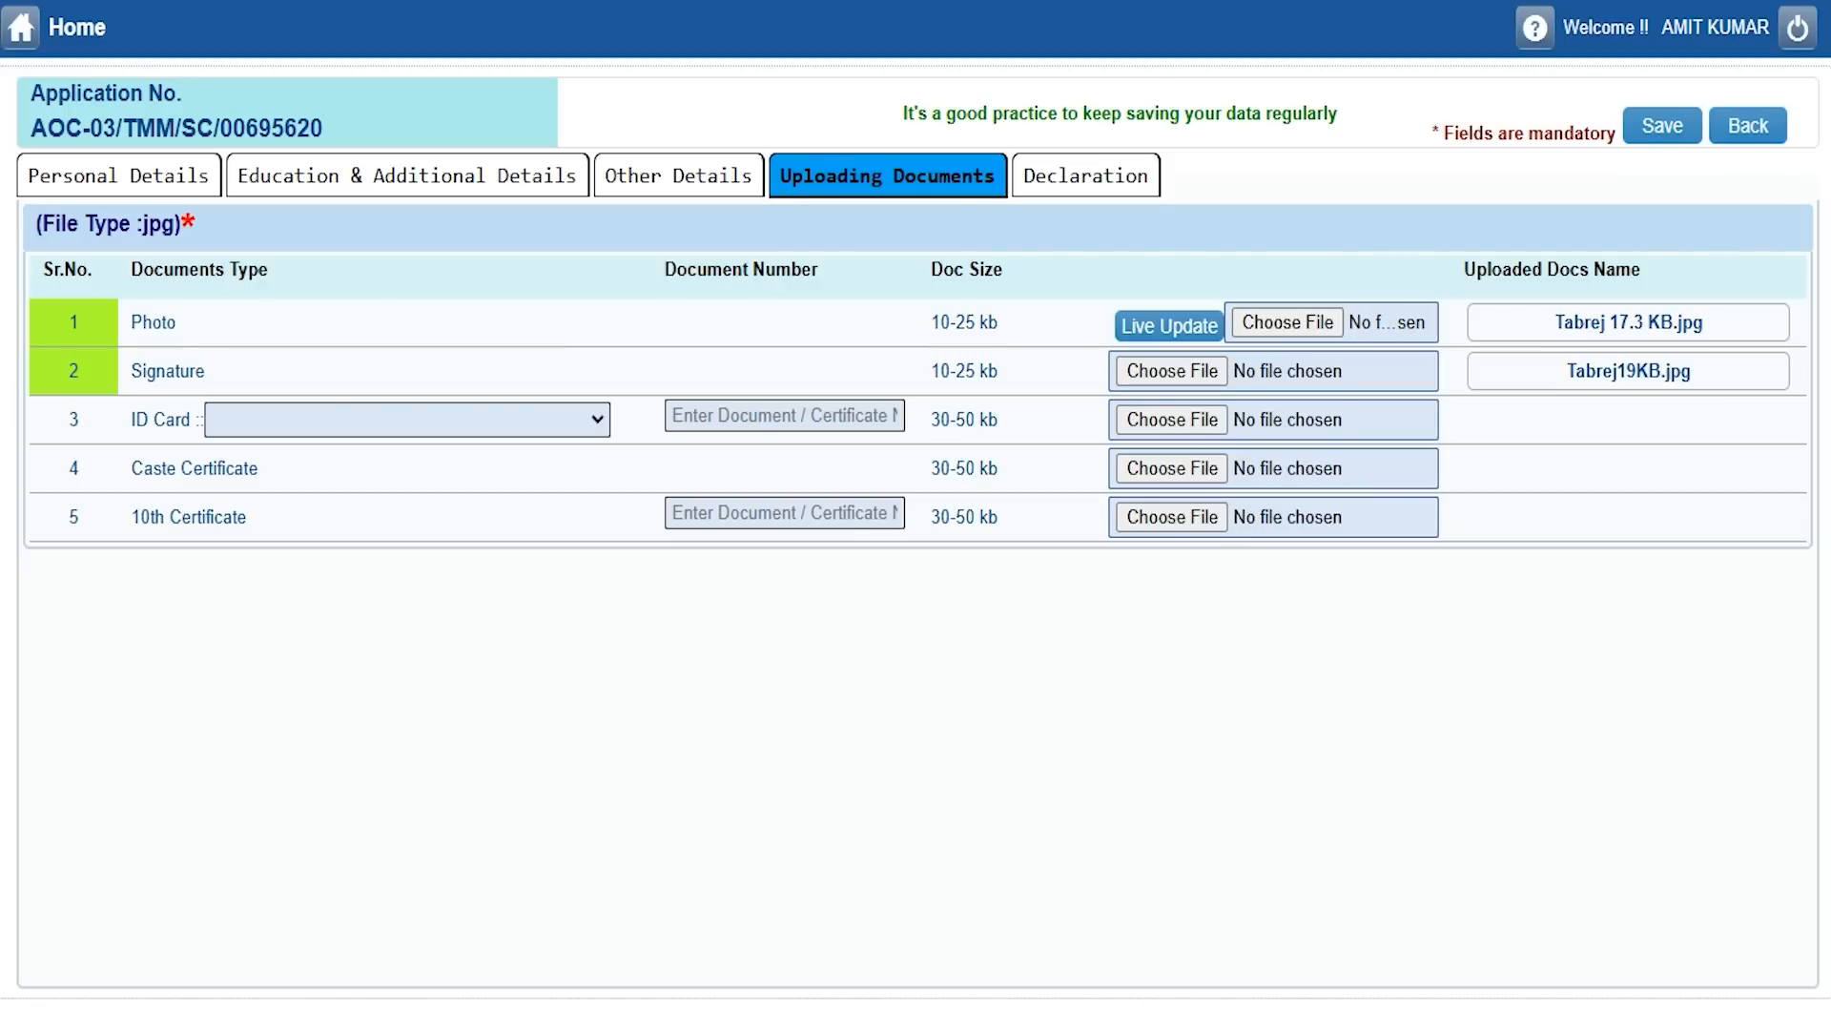
{"action": "left_click", "coordinate": [316, 417]}
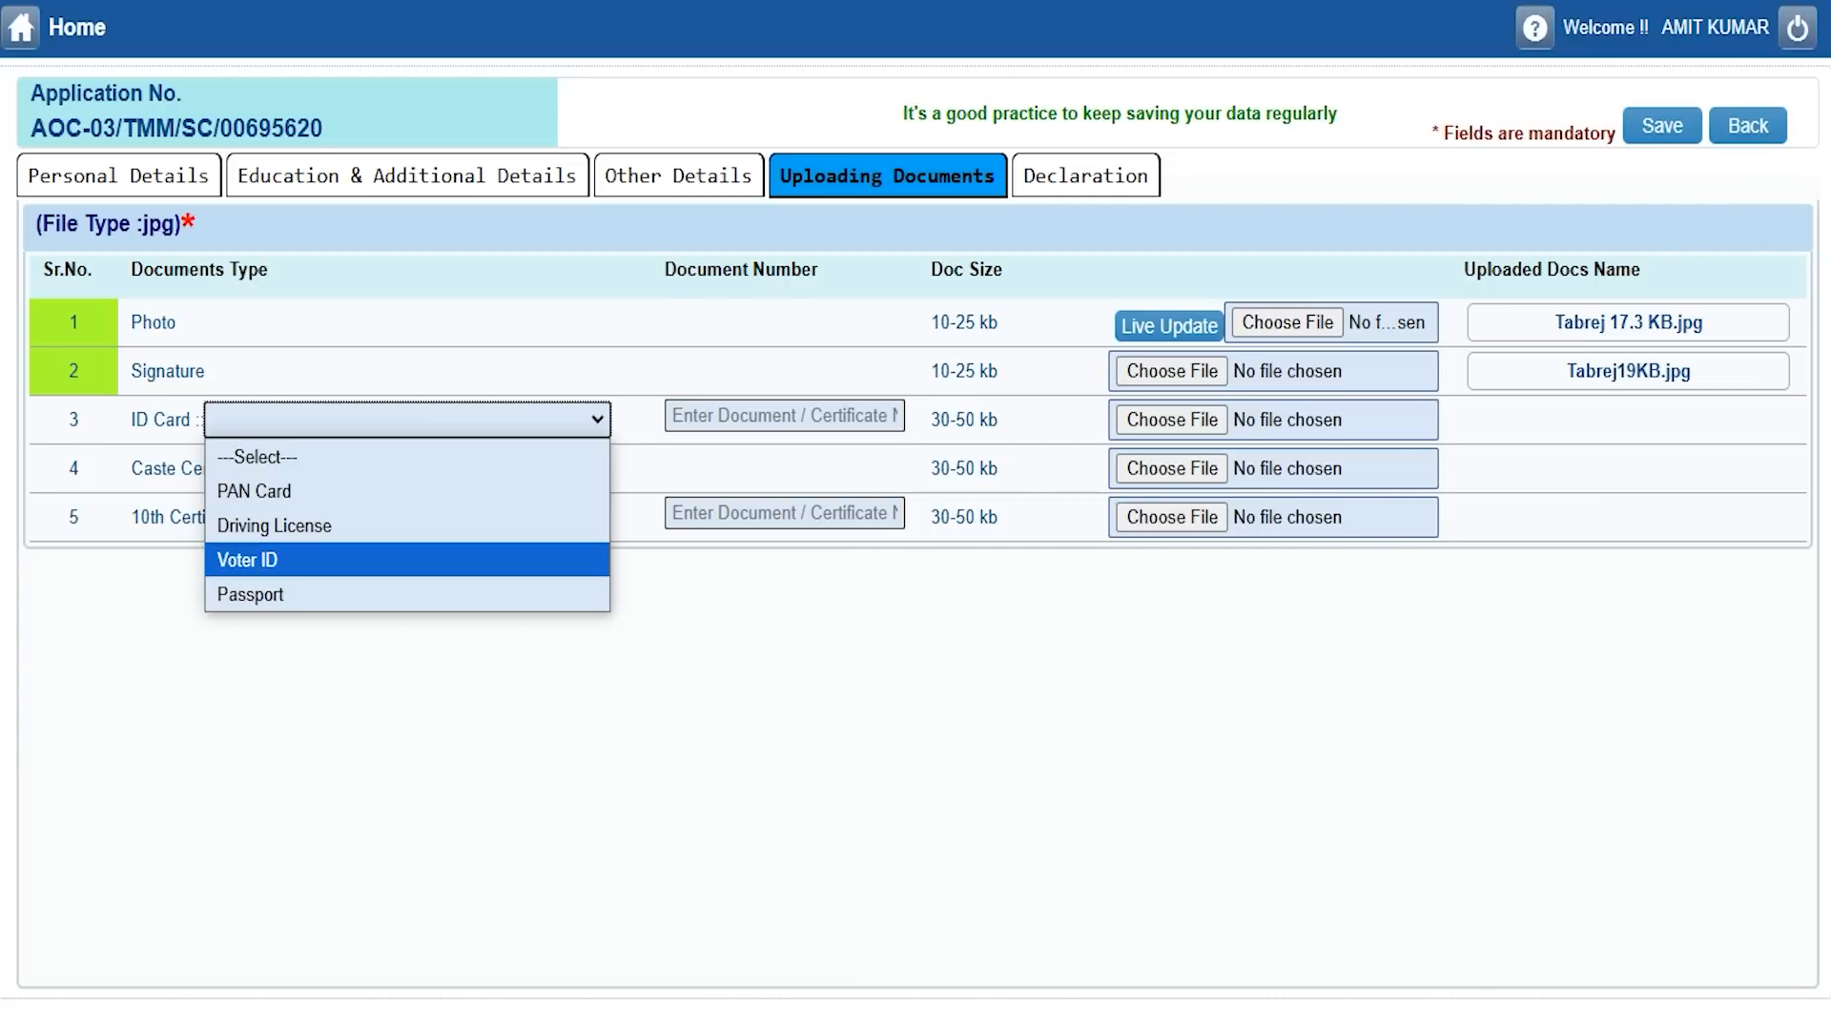
Choose Voter ID as the ID card, enter its document number and attach the file.
{"action": "left_click", "coordinate": [248, 560]}
{"action": "left_click", "coordinate": [718, 417]}
{"action": "type", "text": "748596"}
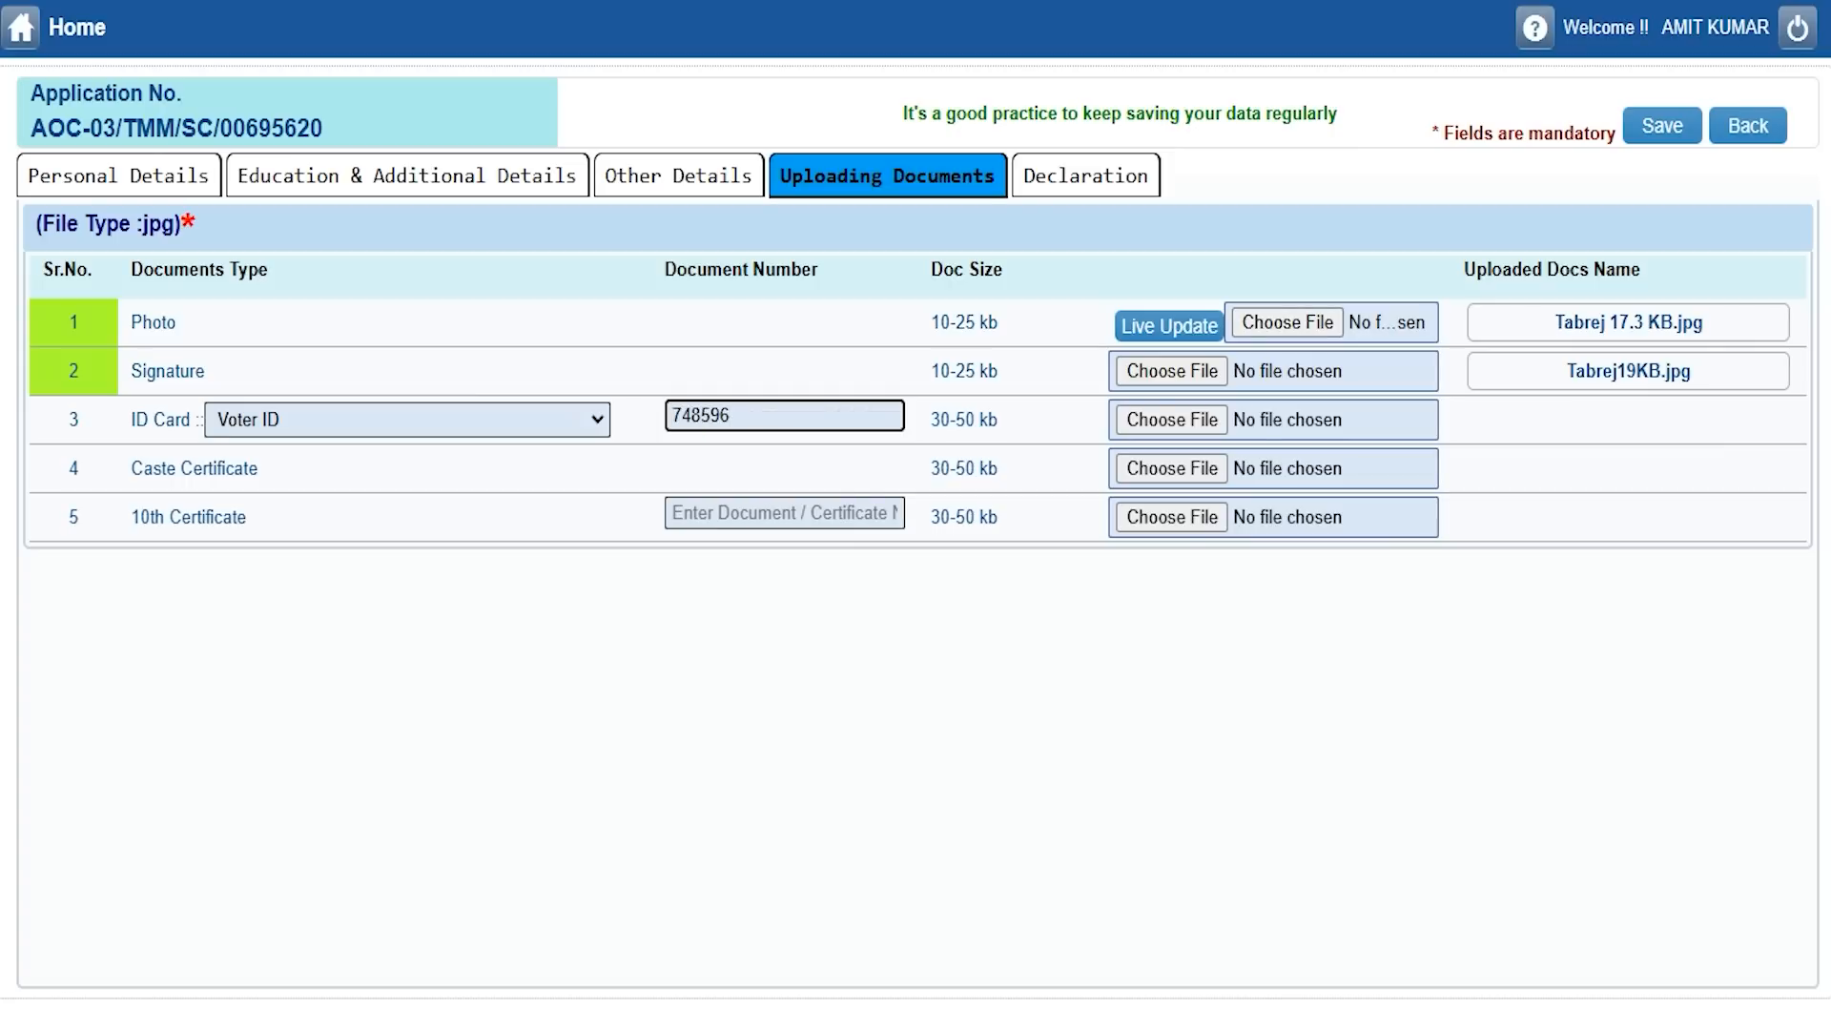
{"action": "left_click", "coordinate": [1173, 420]}
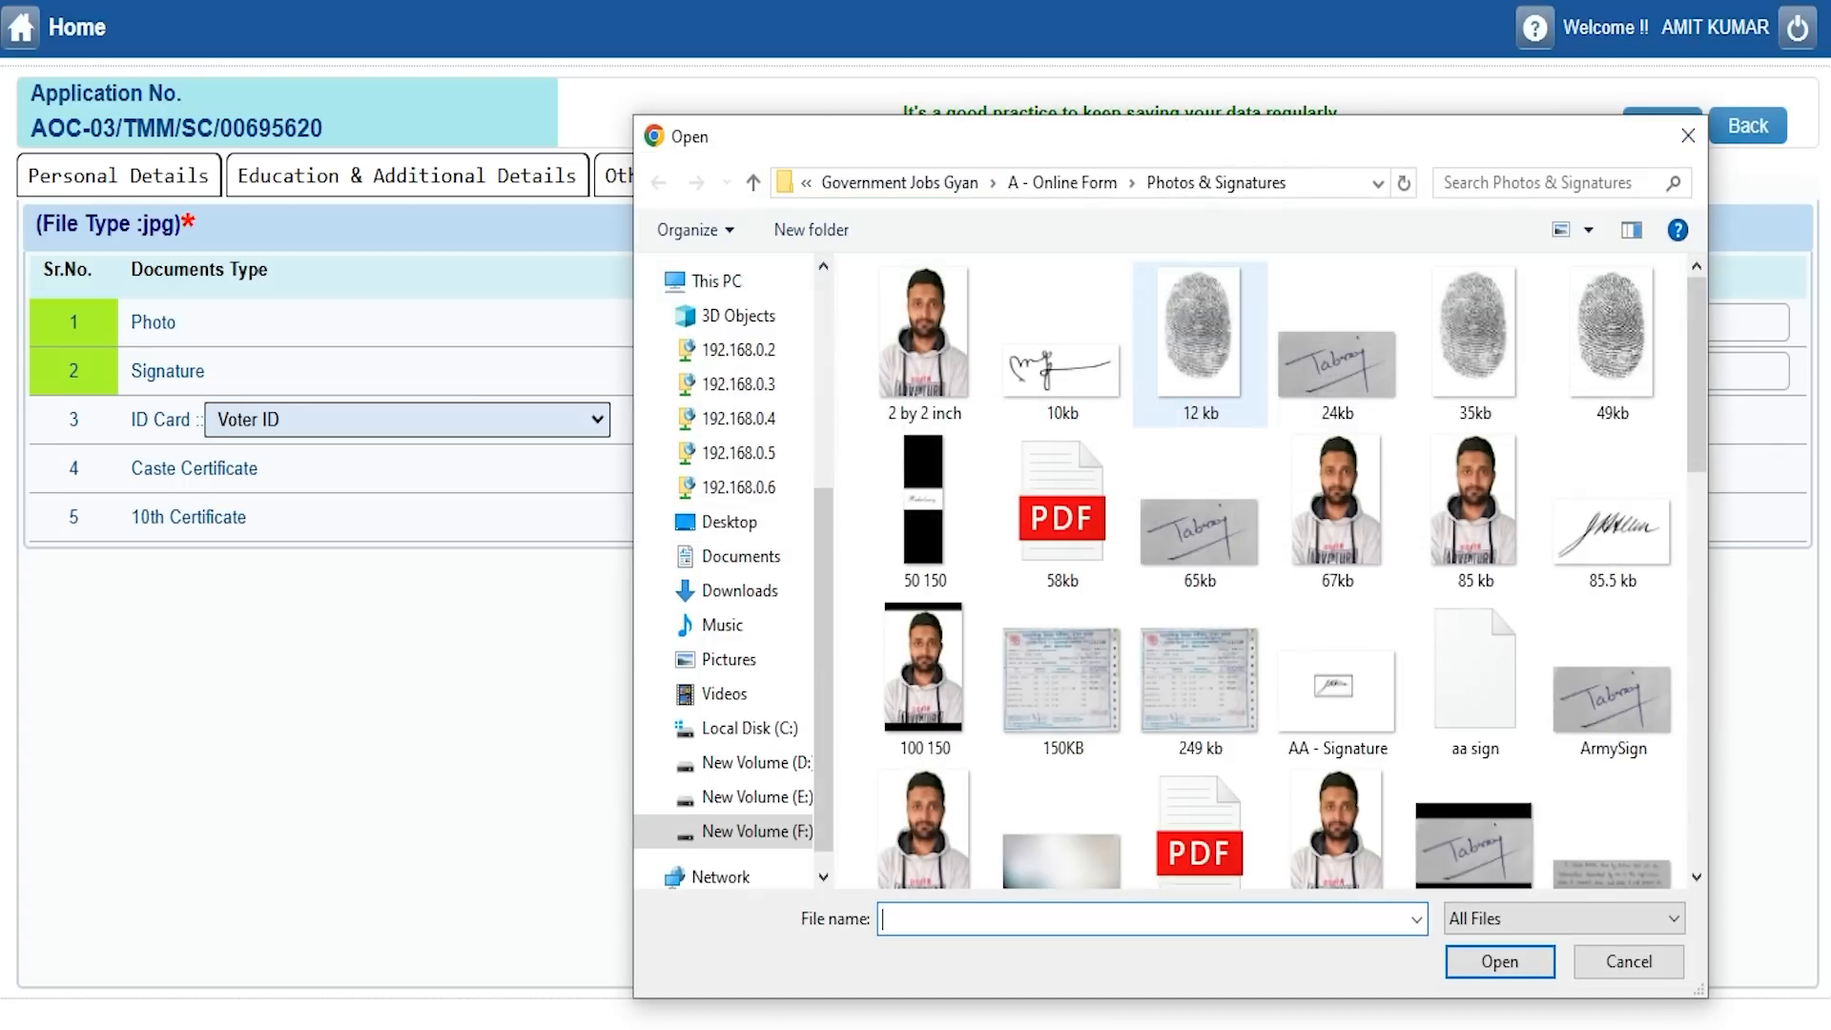
{"action": "scroll", "coordinate": [1187, 567], "scroll_direction": "down", "scroll_amount": 10}
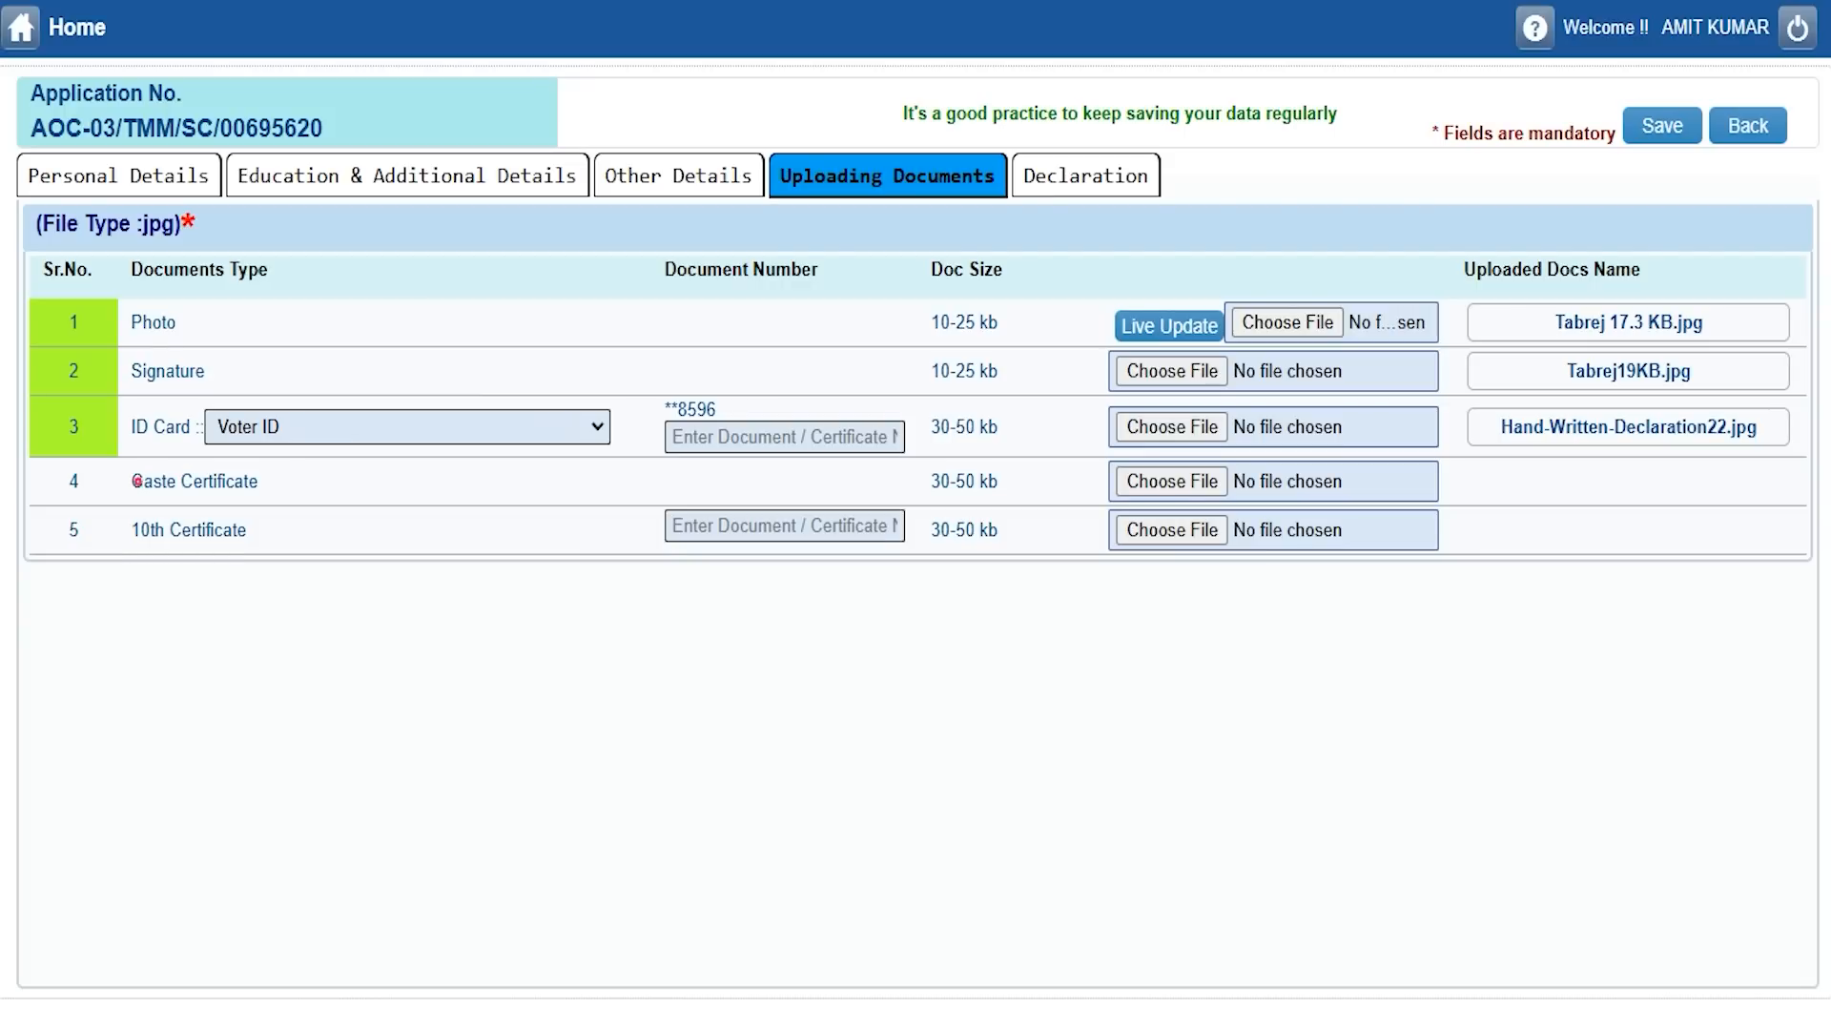
Upload Hand-Written-Declaration22 as the Caste Certificate.
{"action": "left_click", "coordinate": [1176, 480]}
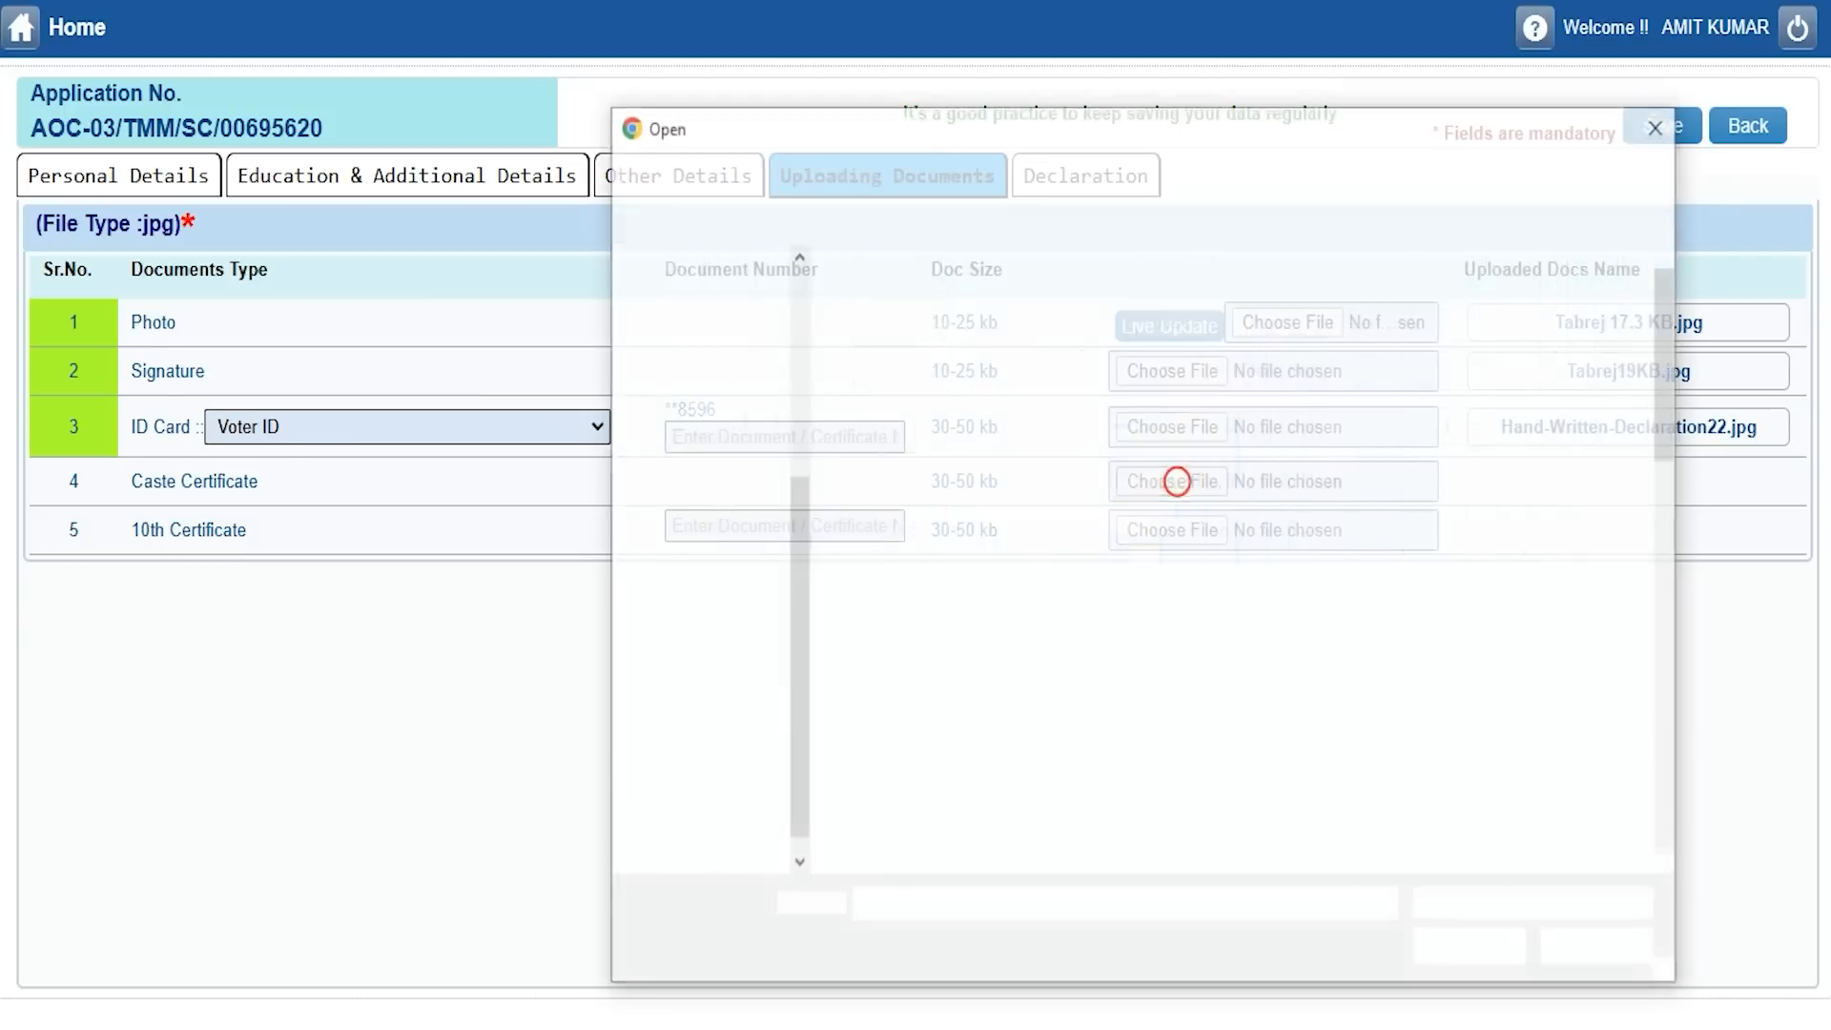
{"action": "scroll", "coordinate": [1172, 534], "scroll_direction": "down", "scroll_amount": 5}
{"action": "left_click", "coordinate": [908, 396]}
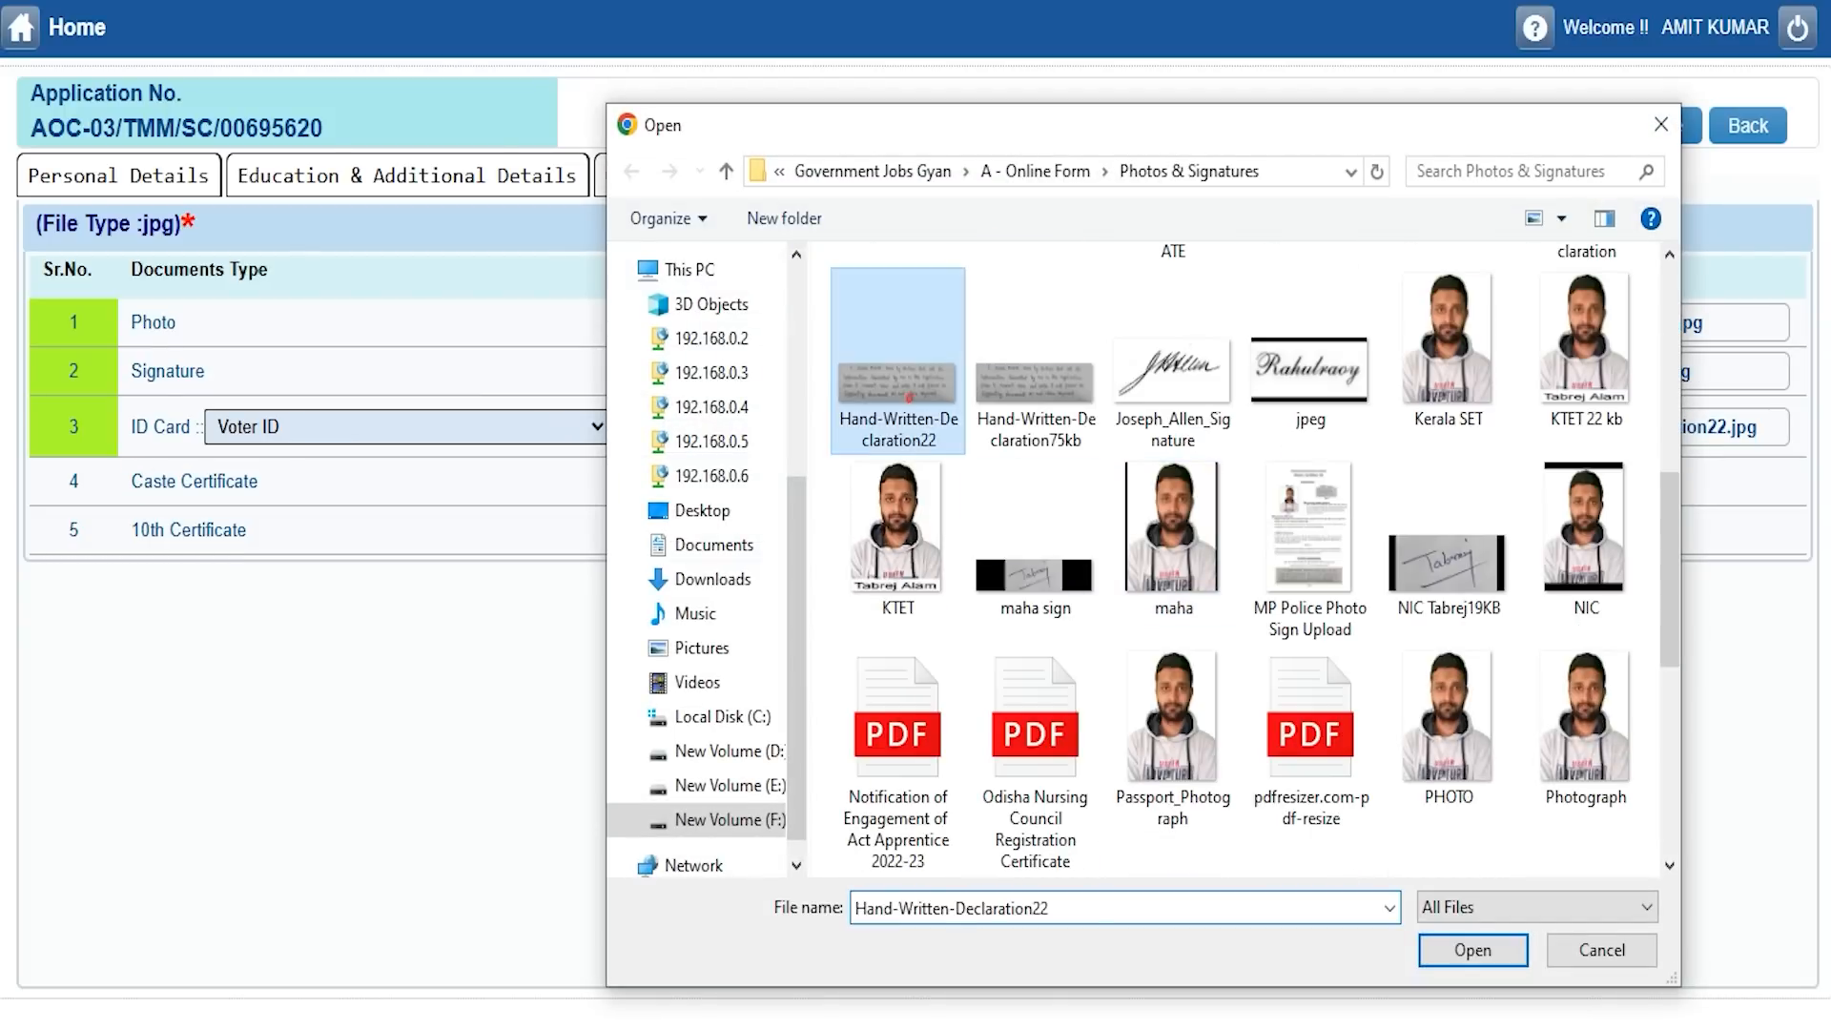
{"action": "double_click", "coordinate": [907, 394]}
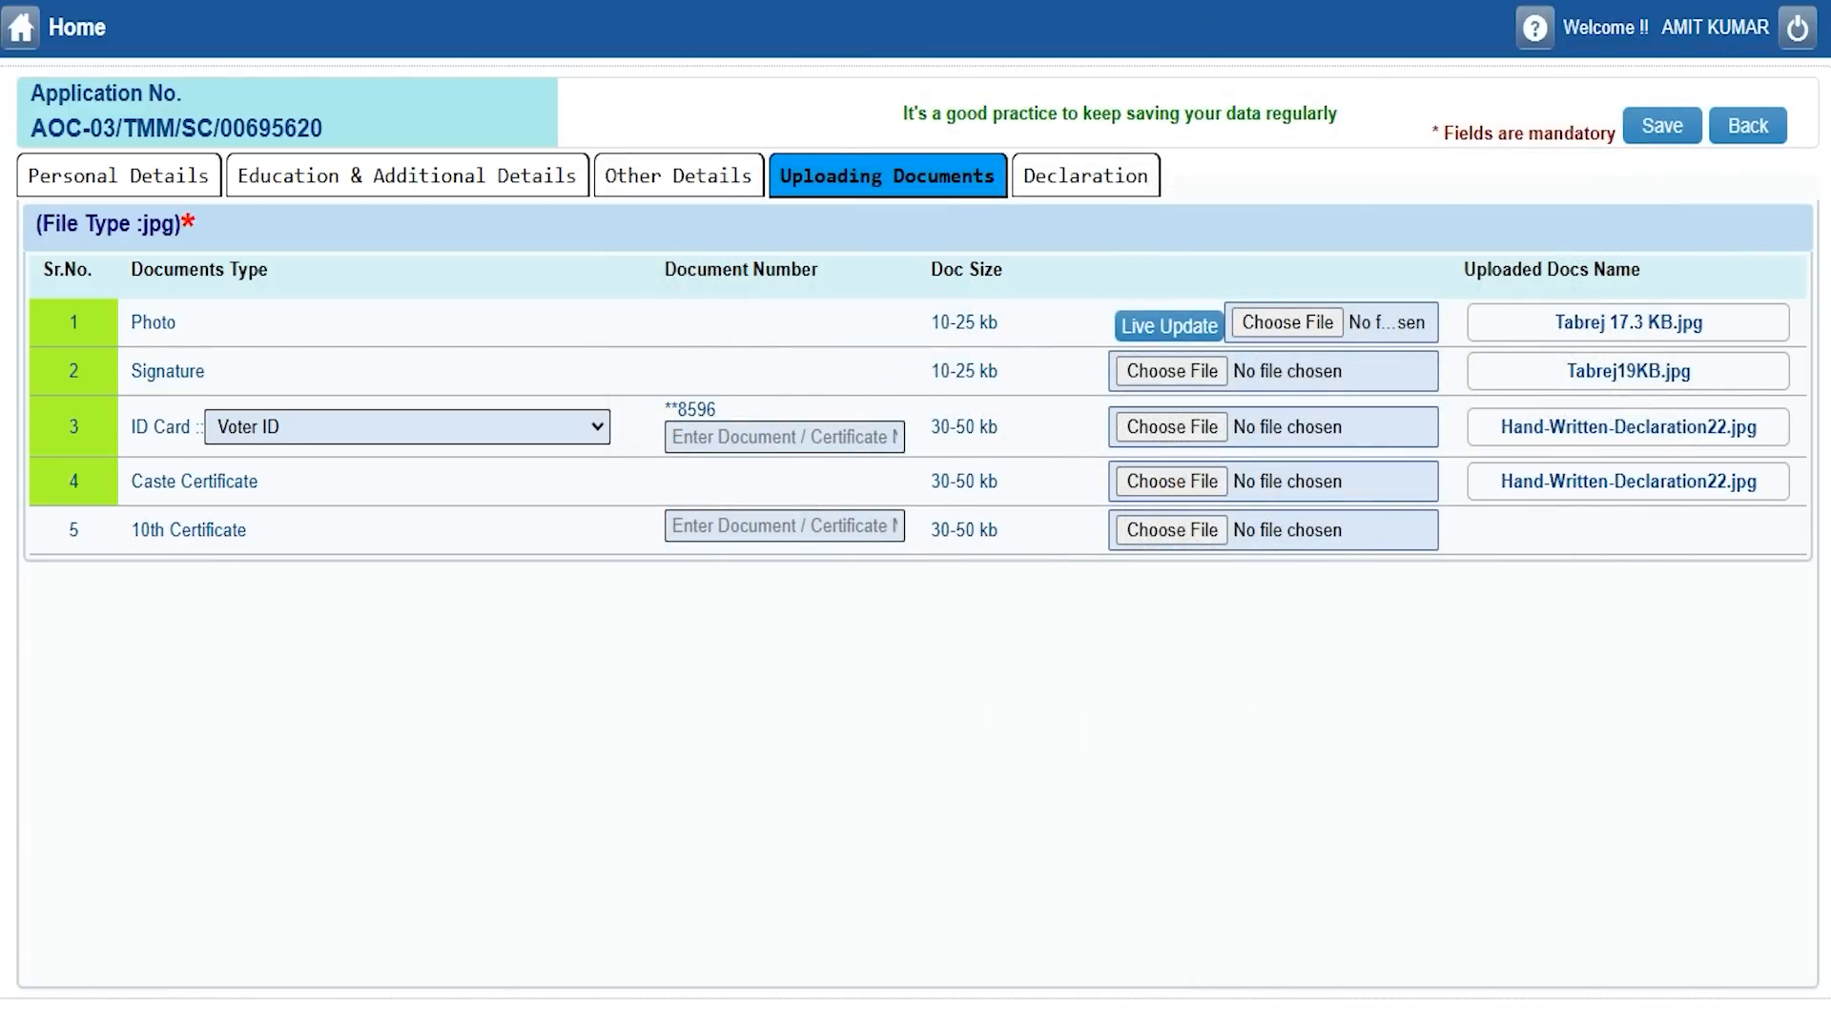
Enter the 10th certificate number, attach its file and save the uploads.
{"action": "left_click", "coordinate": [728, 527]}
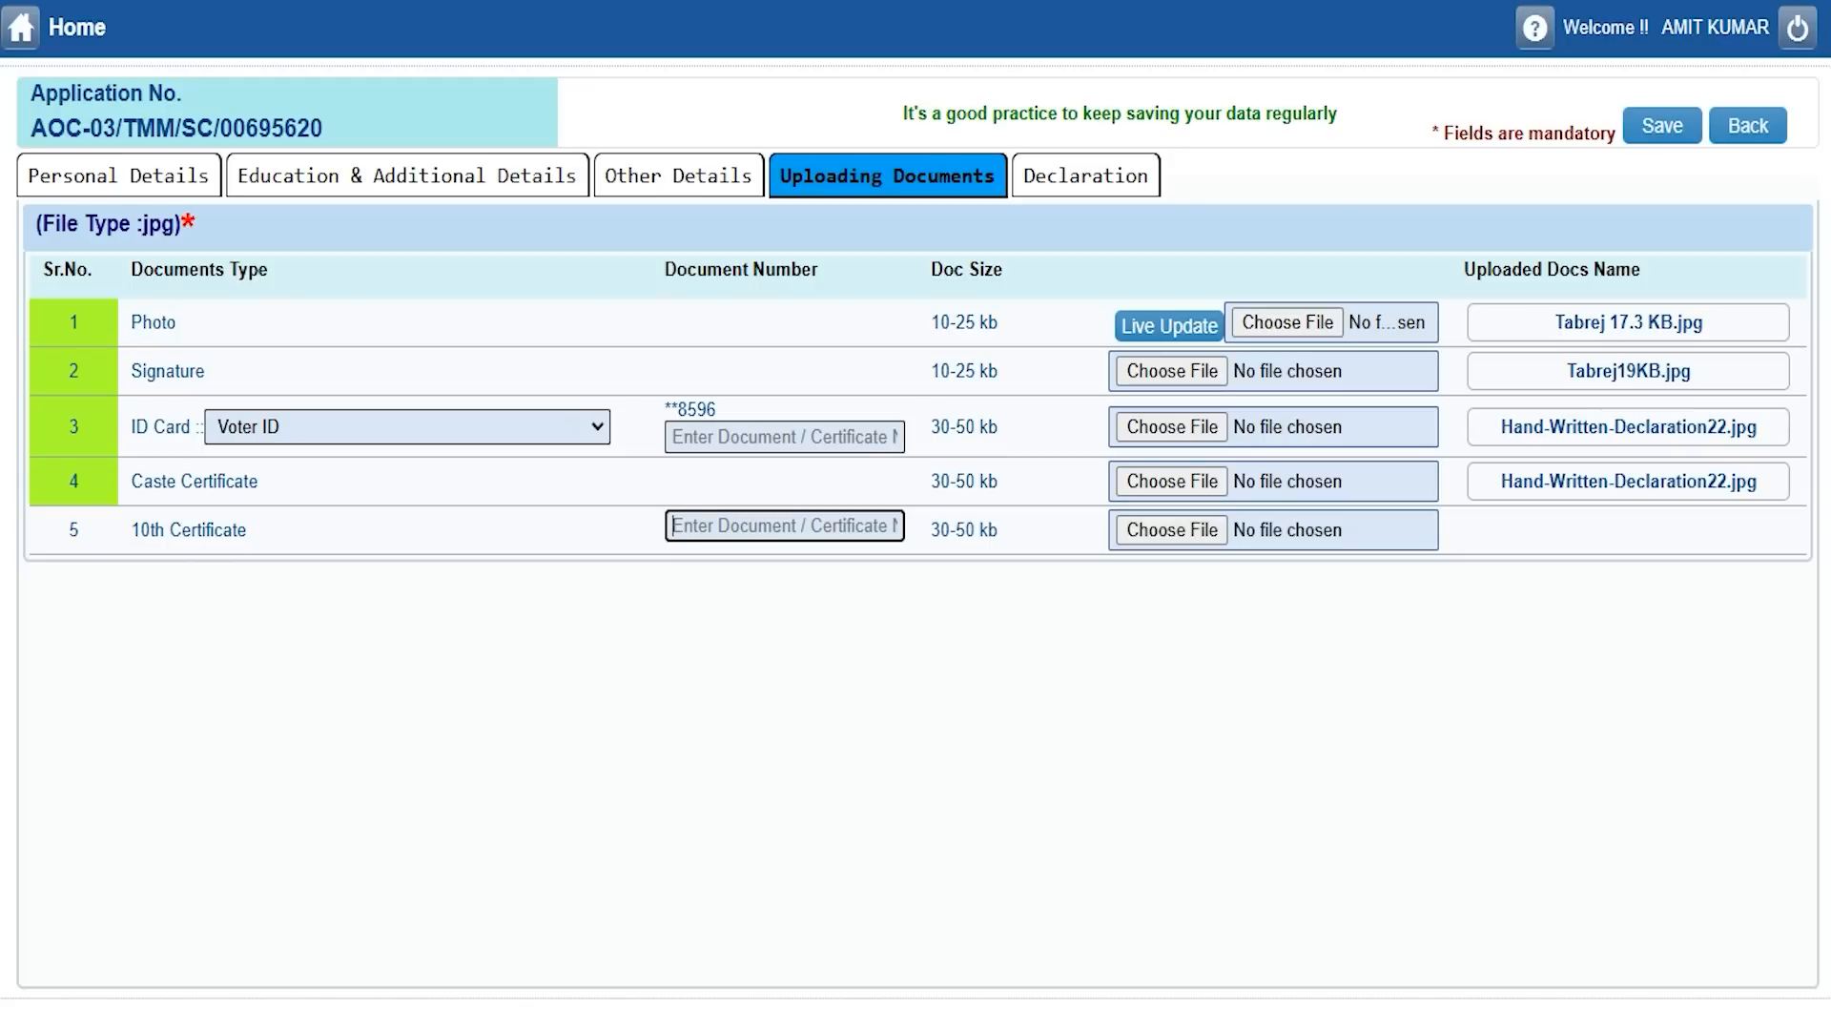
{"action": "type", "text": "748596"}
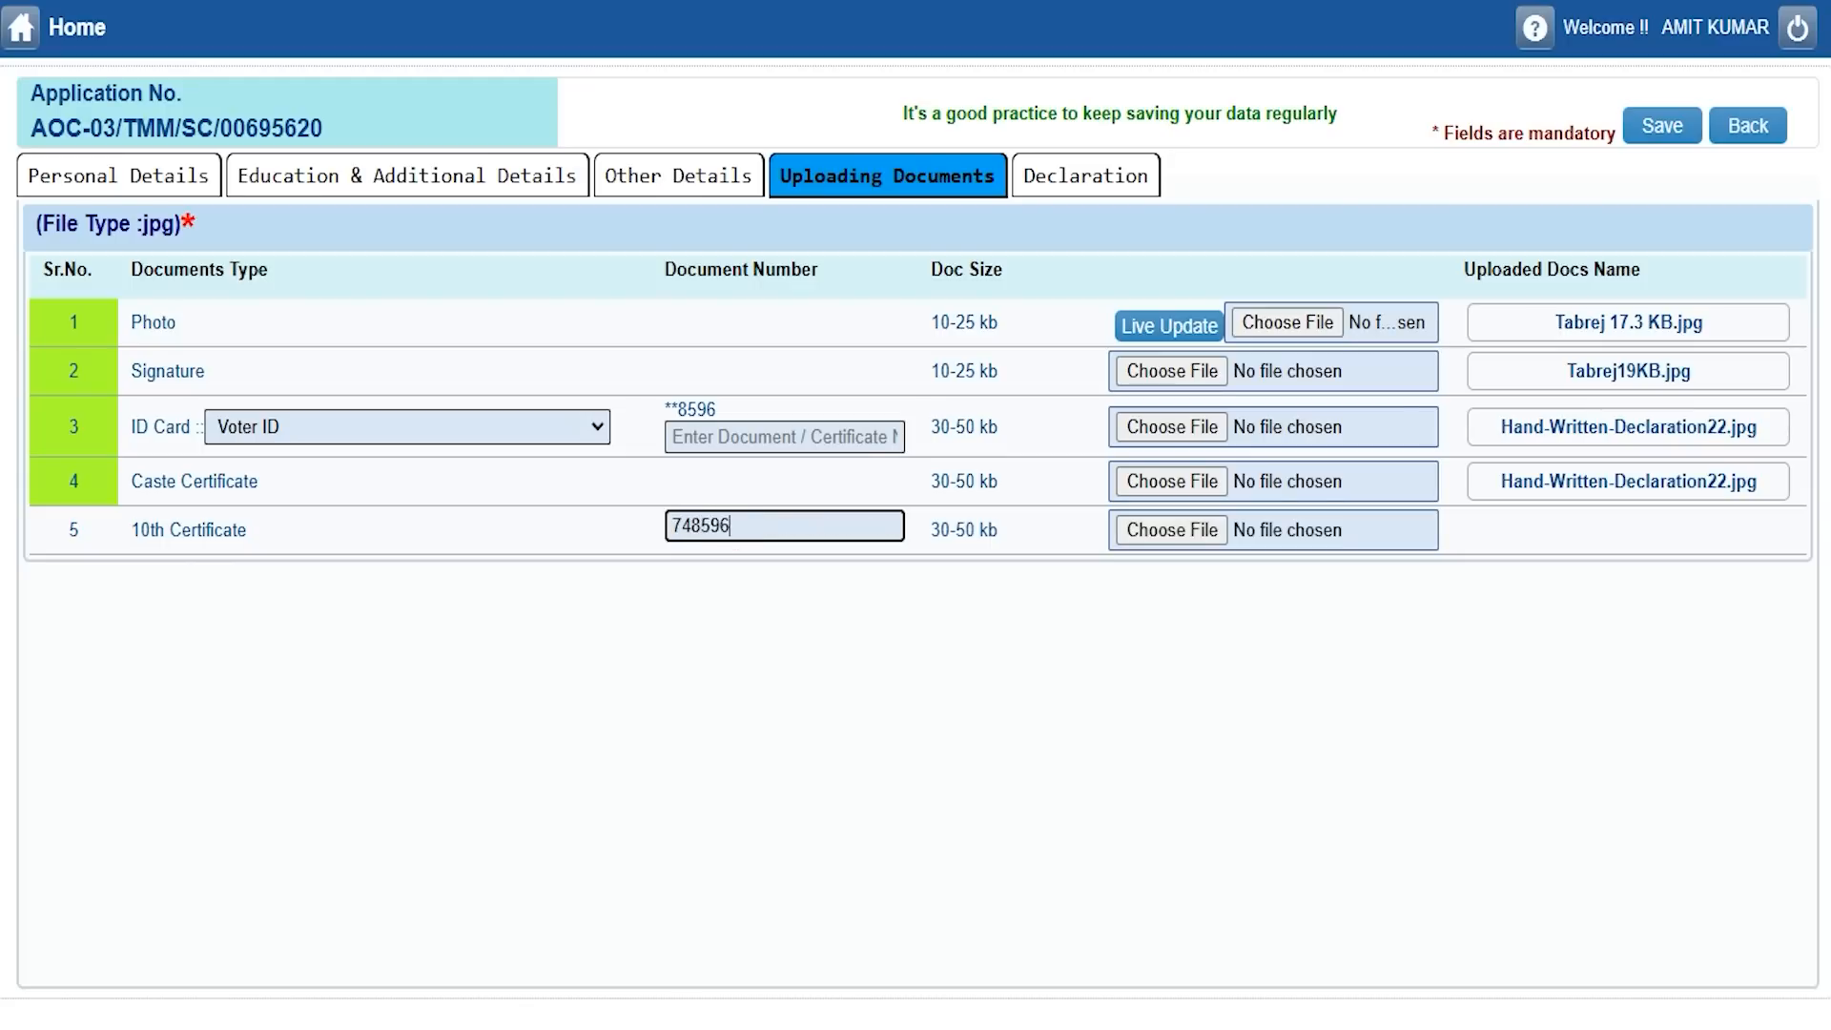
{"action": "left_click", "coordinate": [1137, 530]}
{"action": "scroll", "coordinate": [898, 669], "scroll_direction": "down", "scroll_amount": 5}
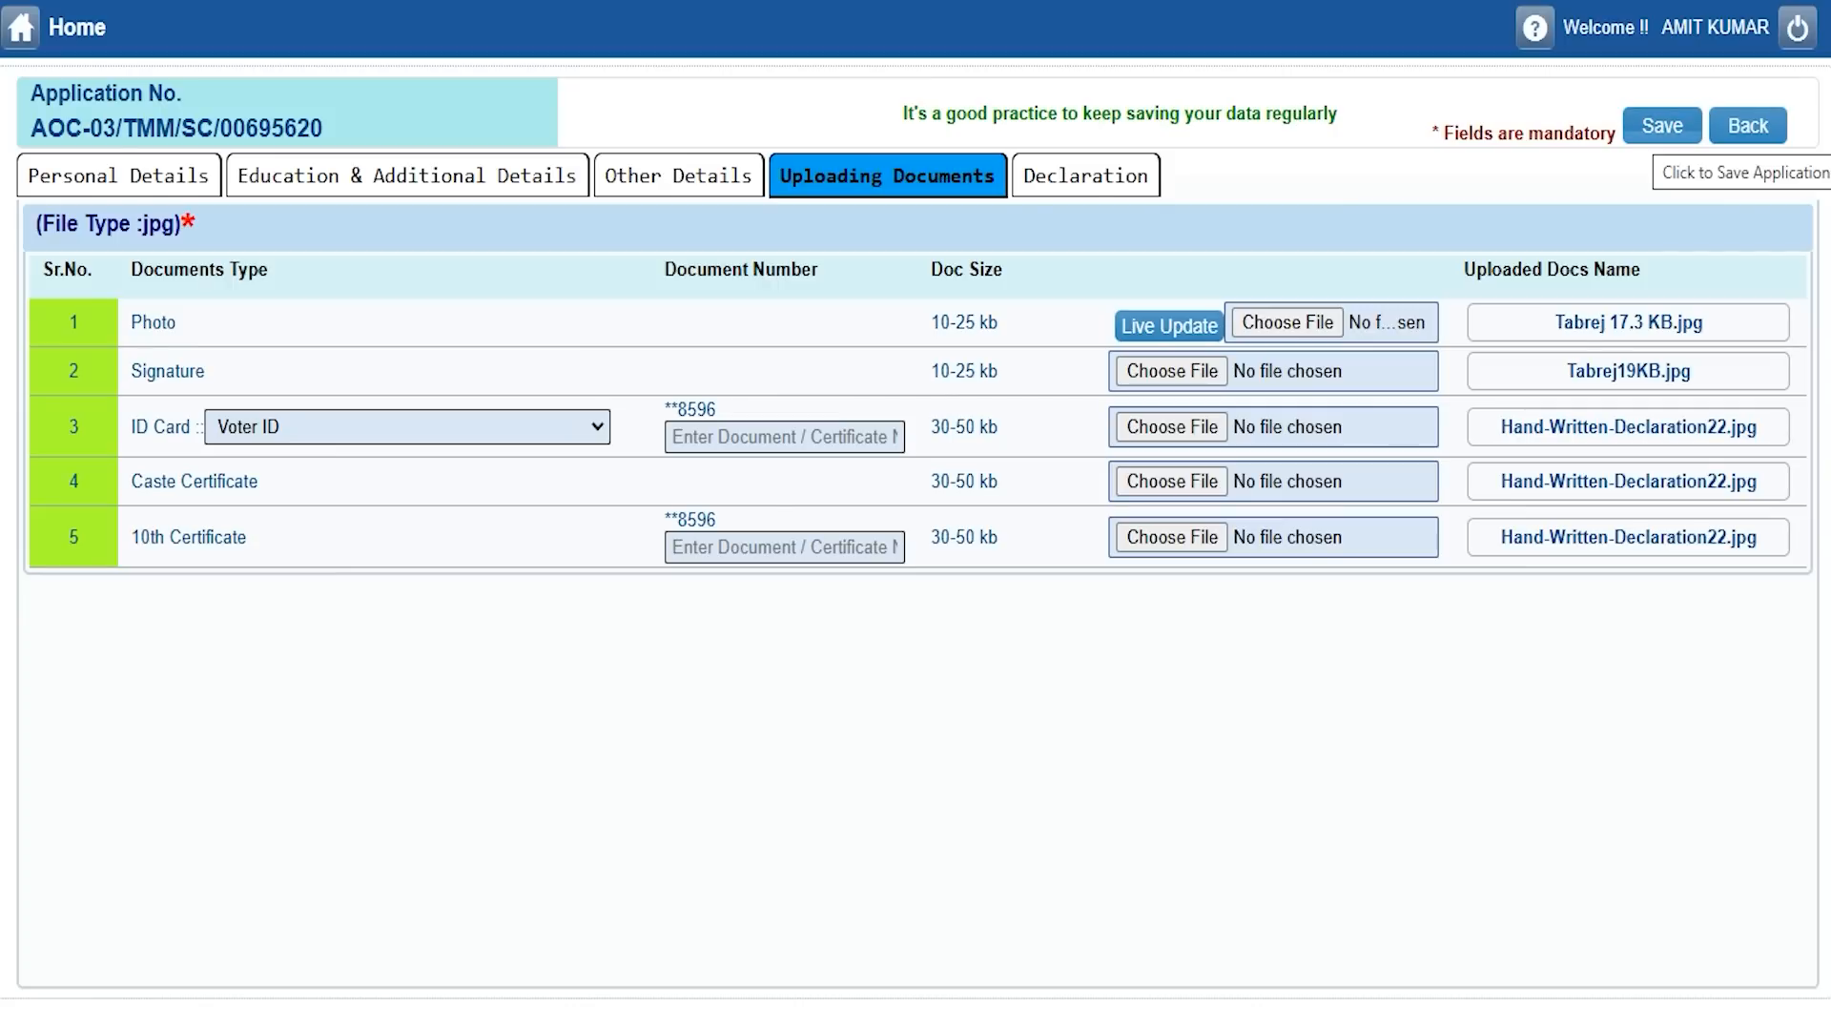
{"action": "left_click", "coordinate": [1662, 127]}
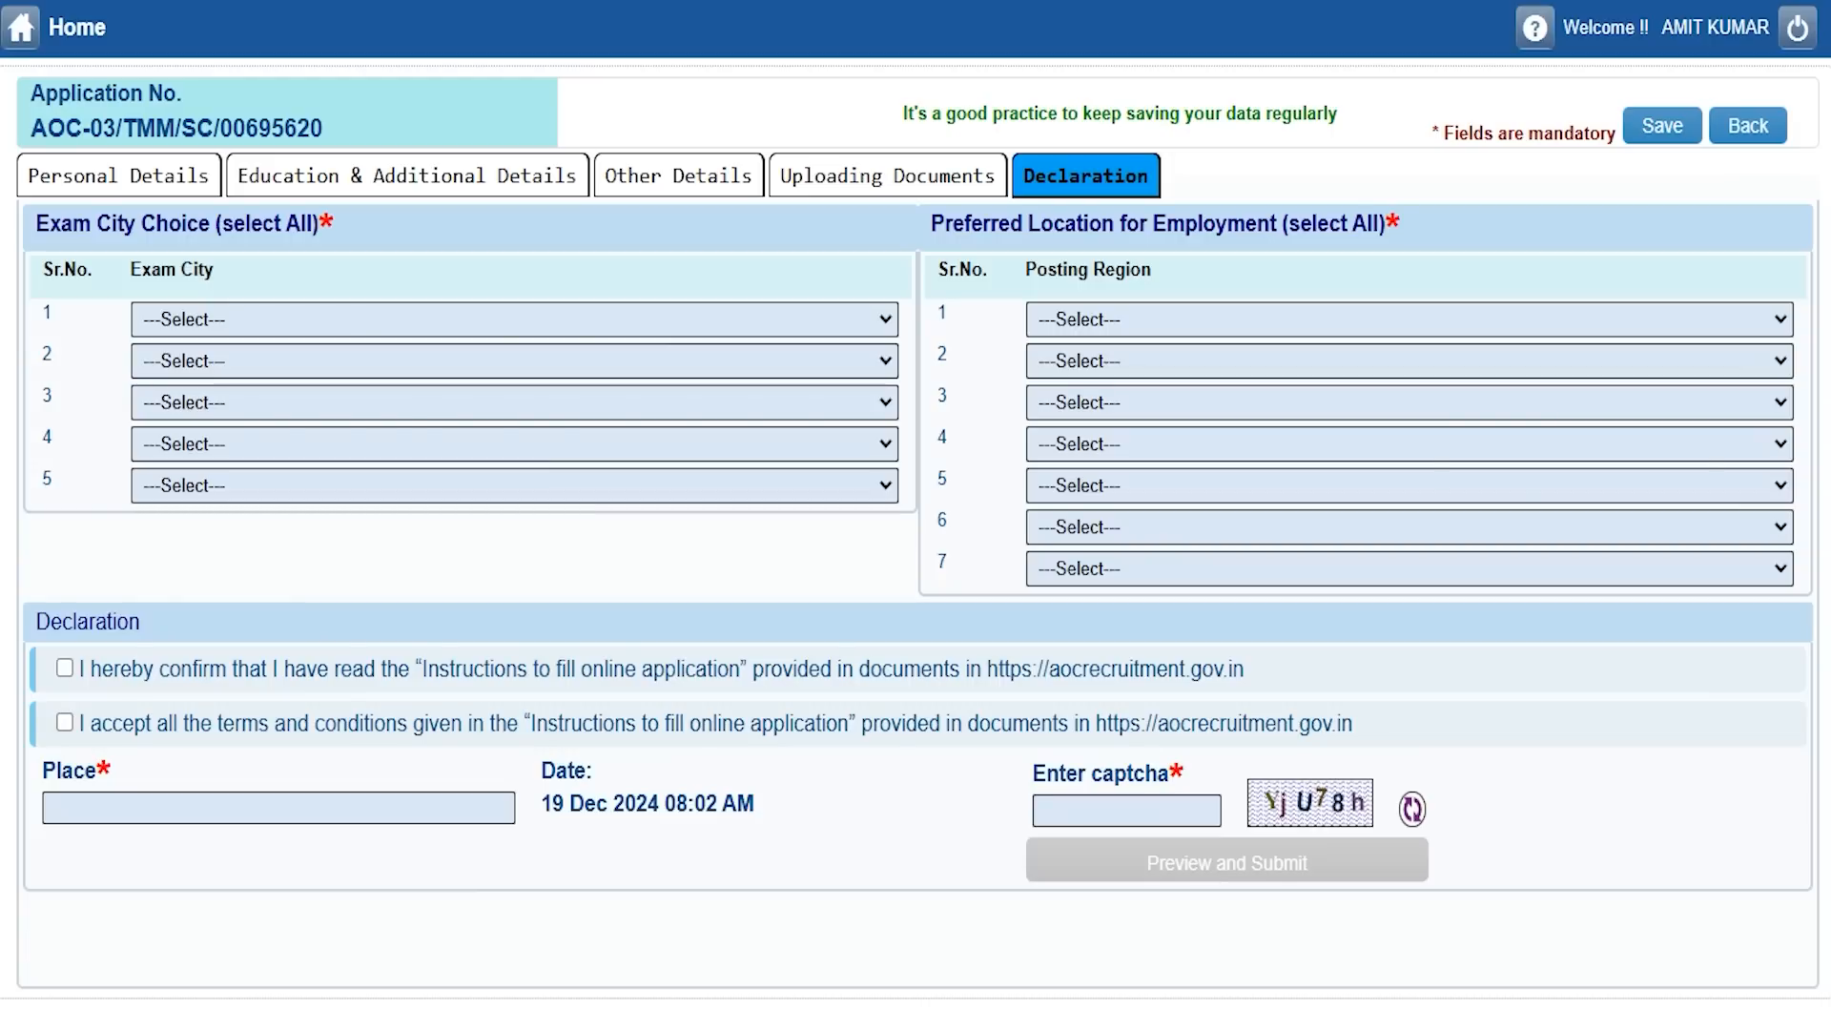
Choose exam cities BADDOWAL, BENGDUBI, DEHU ROAD (PUNE), JABALPUR and JINDRA as preferences 1-5.
{"action": "left_click", "coordinate": [350, 322]}
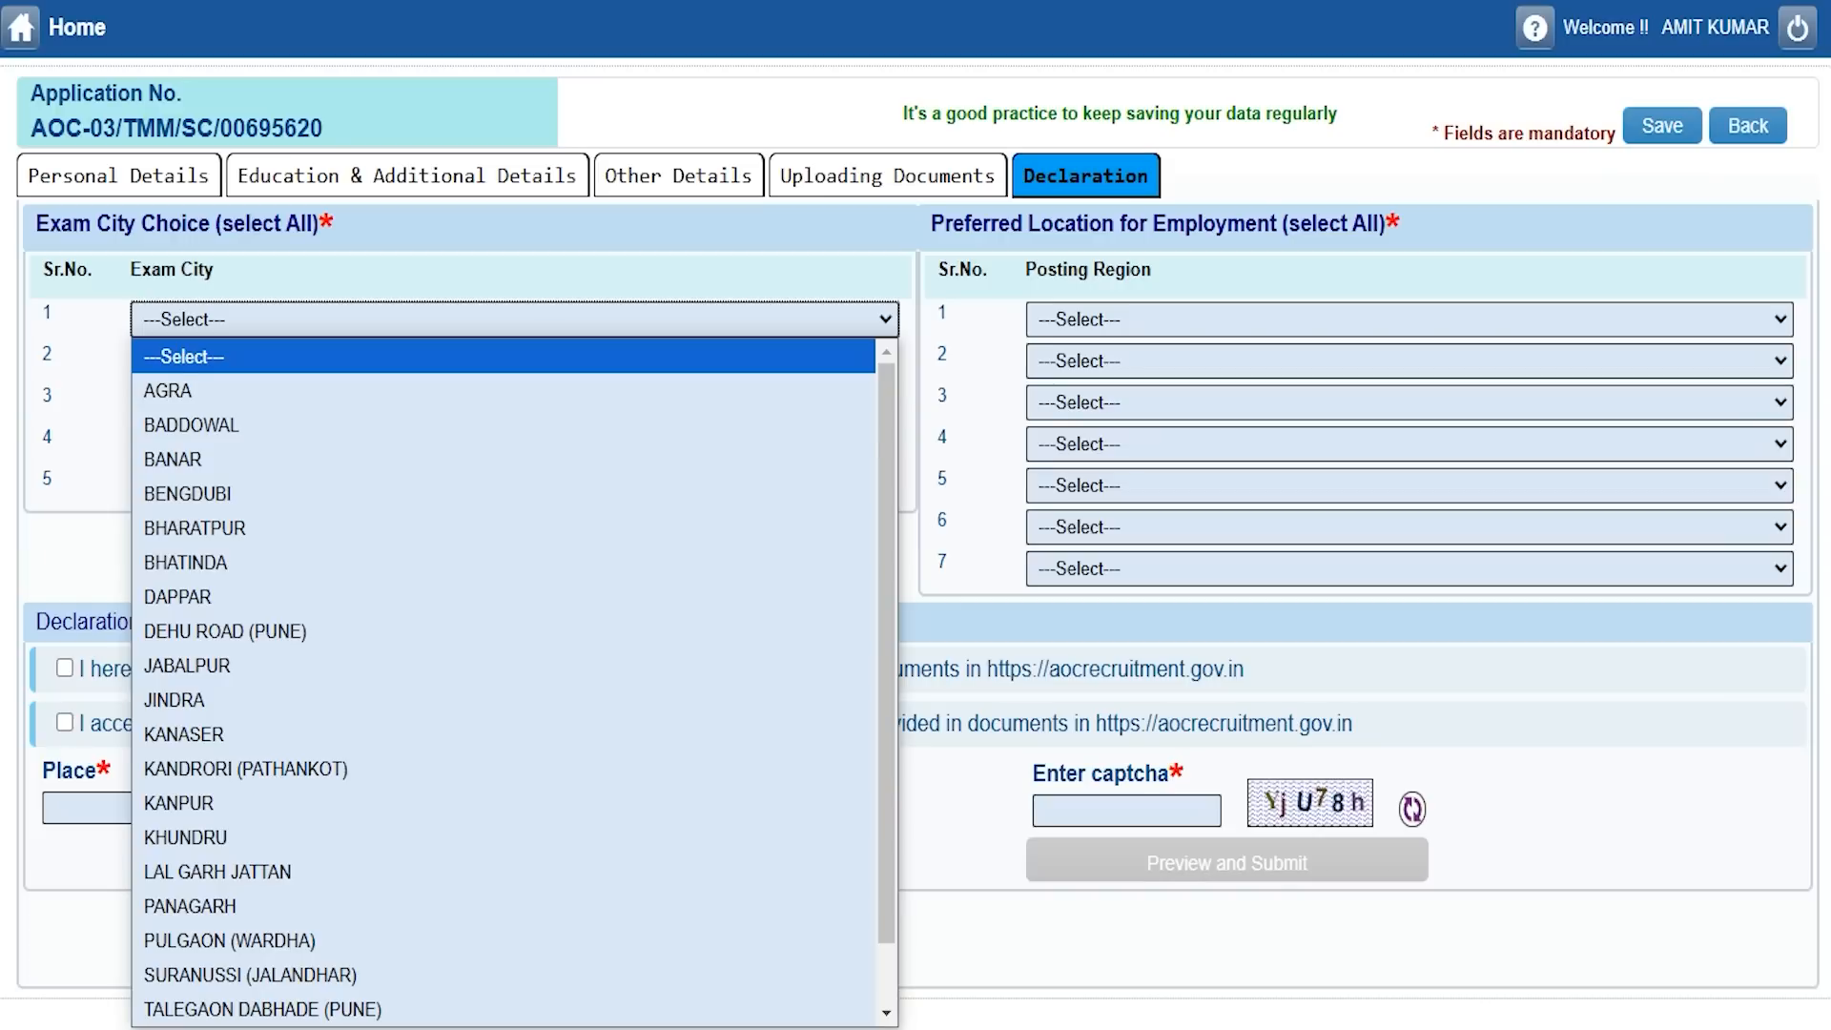
{"action": "left_click", "coordinate": [298, 424]}
{"action": "left_click", "coordinate": [313, 361]}
{"action": "left_click", "coordinate": [268, 536]}
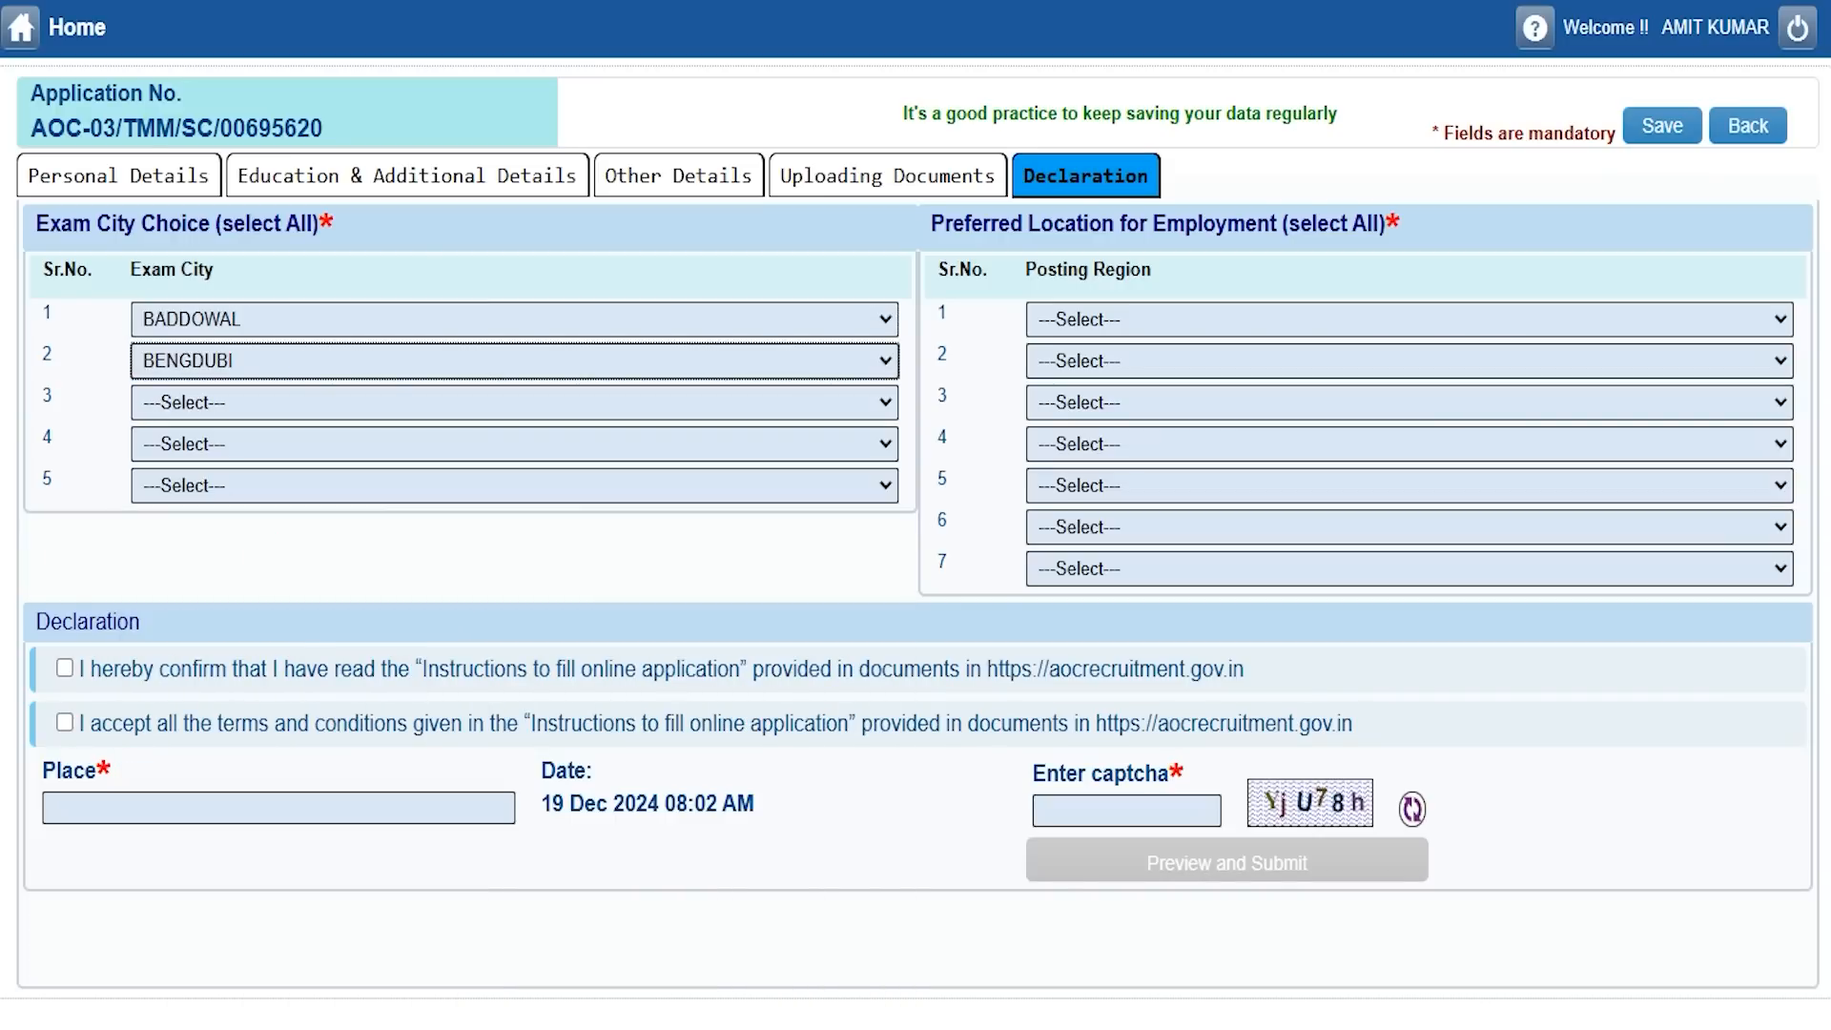
{"action": "left_click", "coordinate": [294, 402]}
{"action": "left_click", "coordinate": [256, 702]}
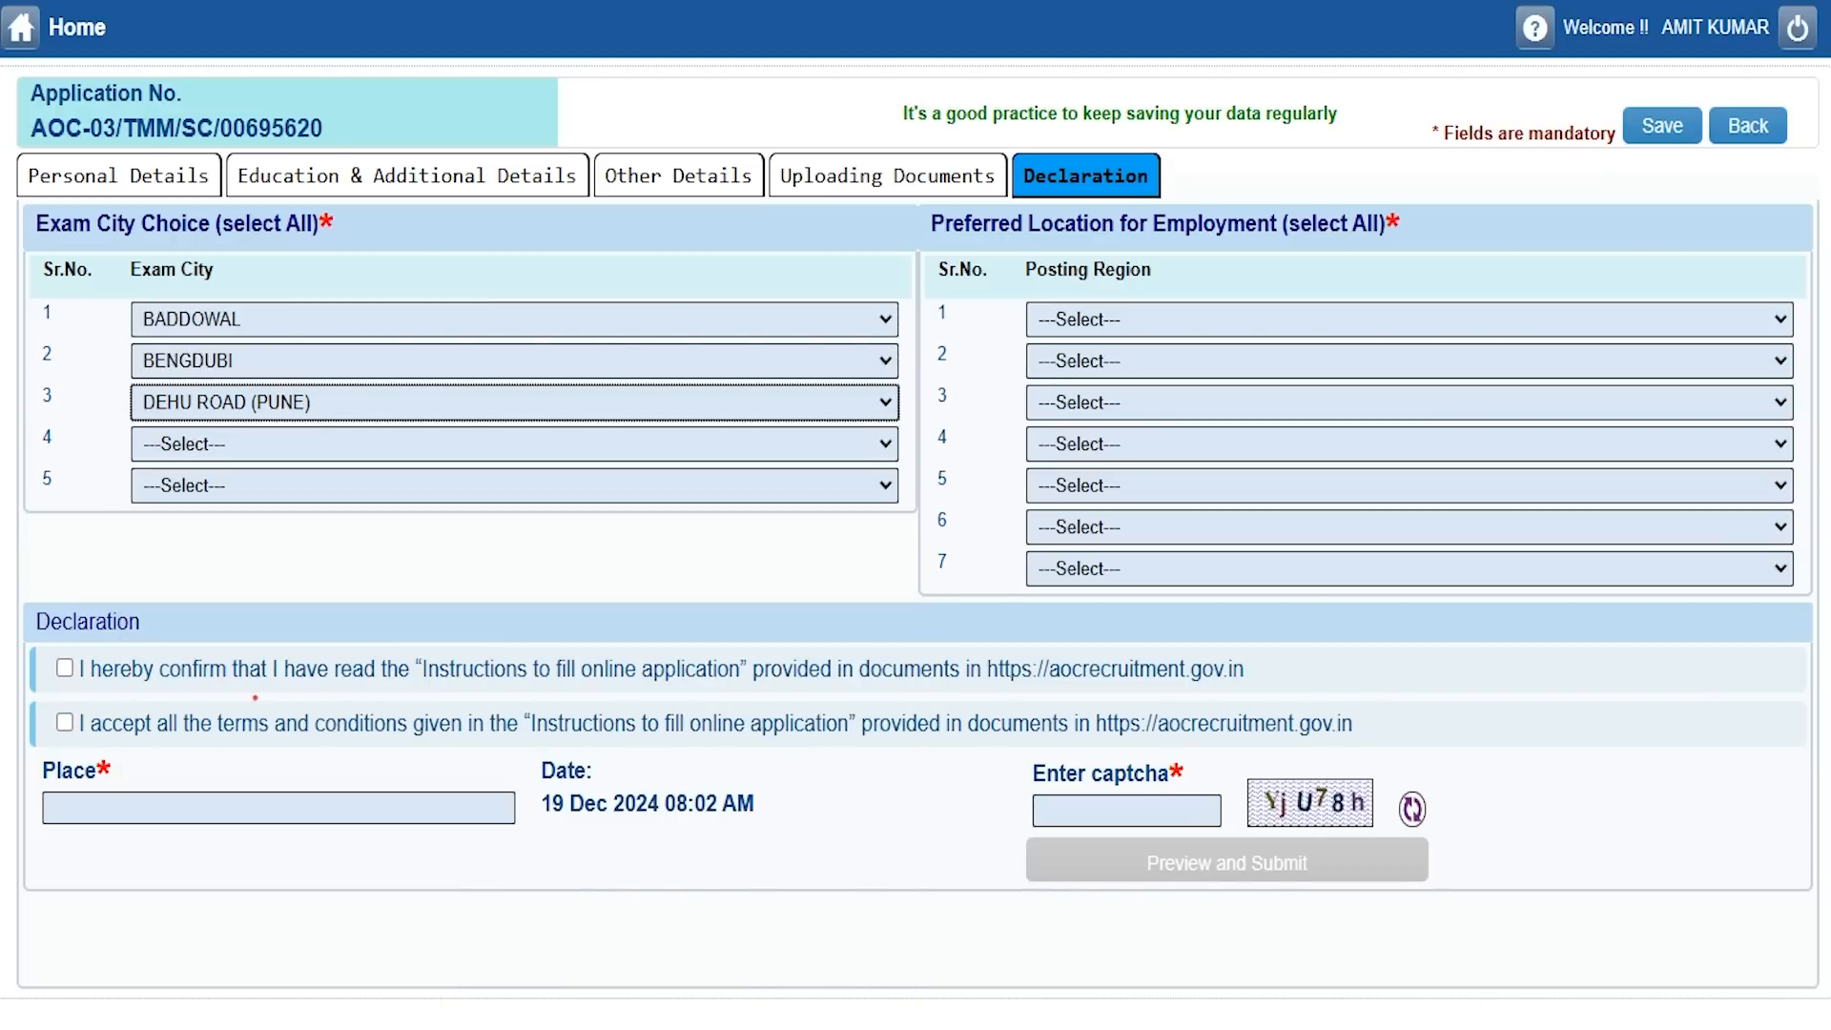
{"action": "left_click", "coordinate": [313, 448]}
{"action": "left_click", "coordinate": [245, 790]}
{"action": "left_click", "coordinate": [327, 488]}
{"action": "left_click", "coordinate": [175, 866]}
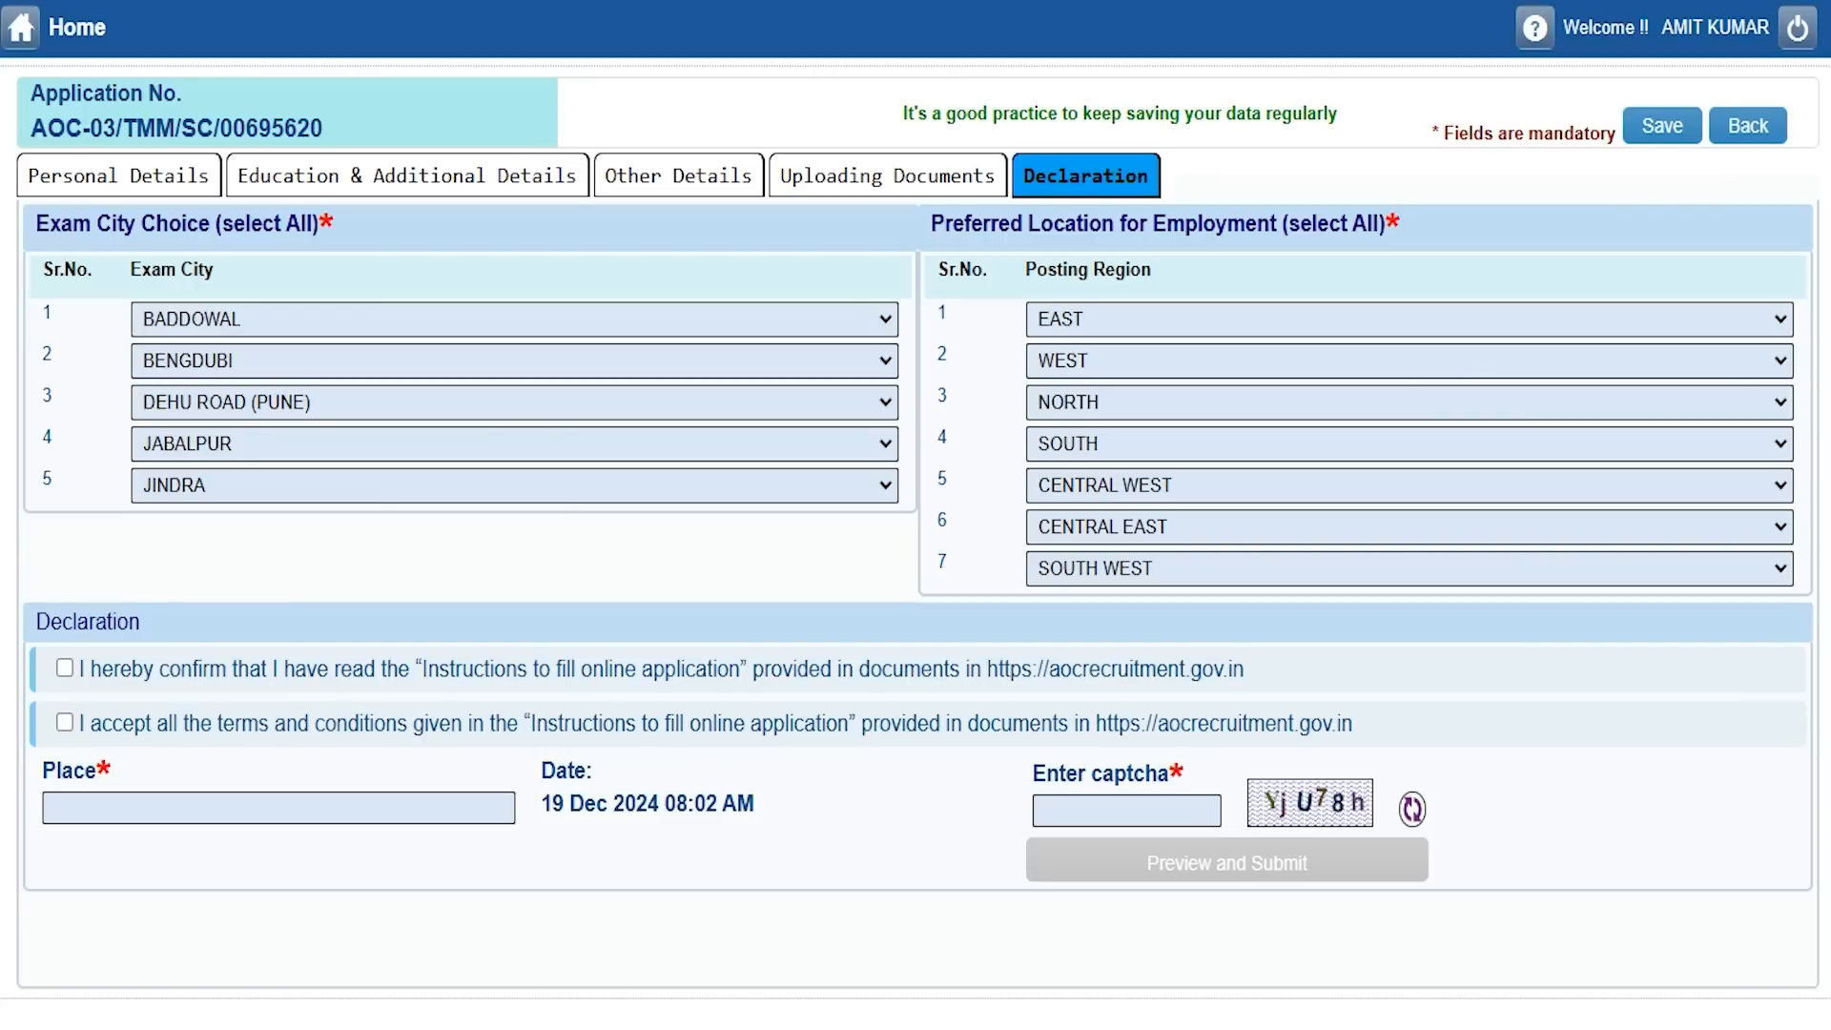
Keep EAST as the first posting region preference.
{"action": "left_click", "coordinate": [1094, 322]}
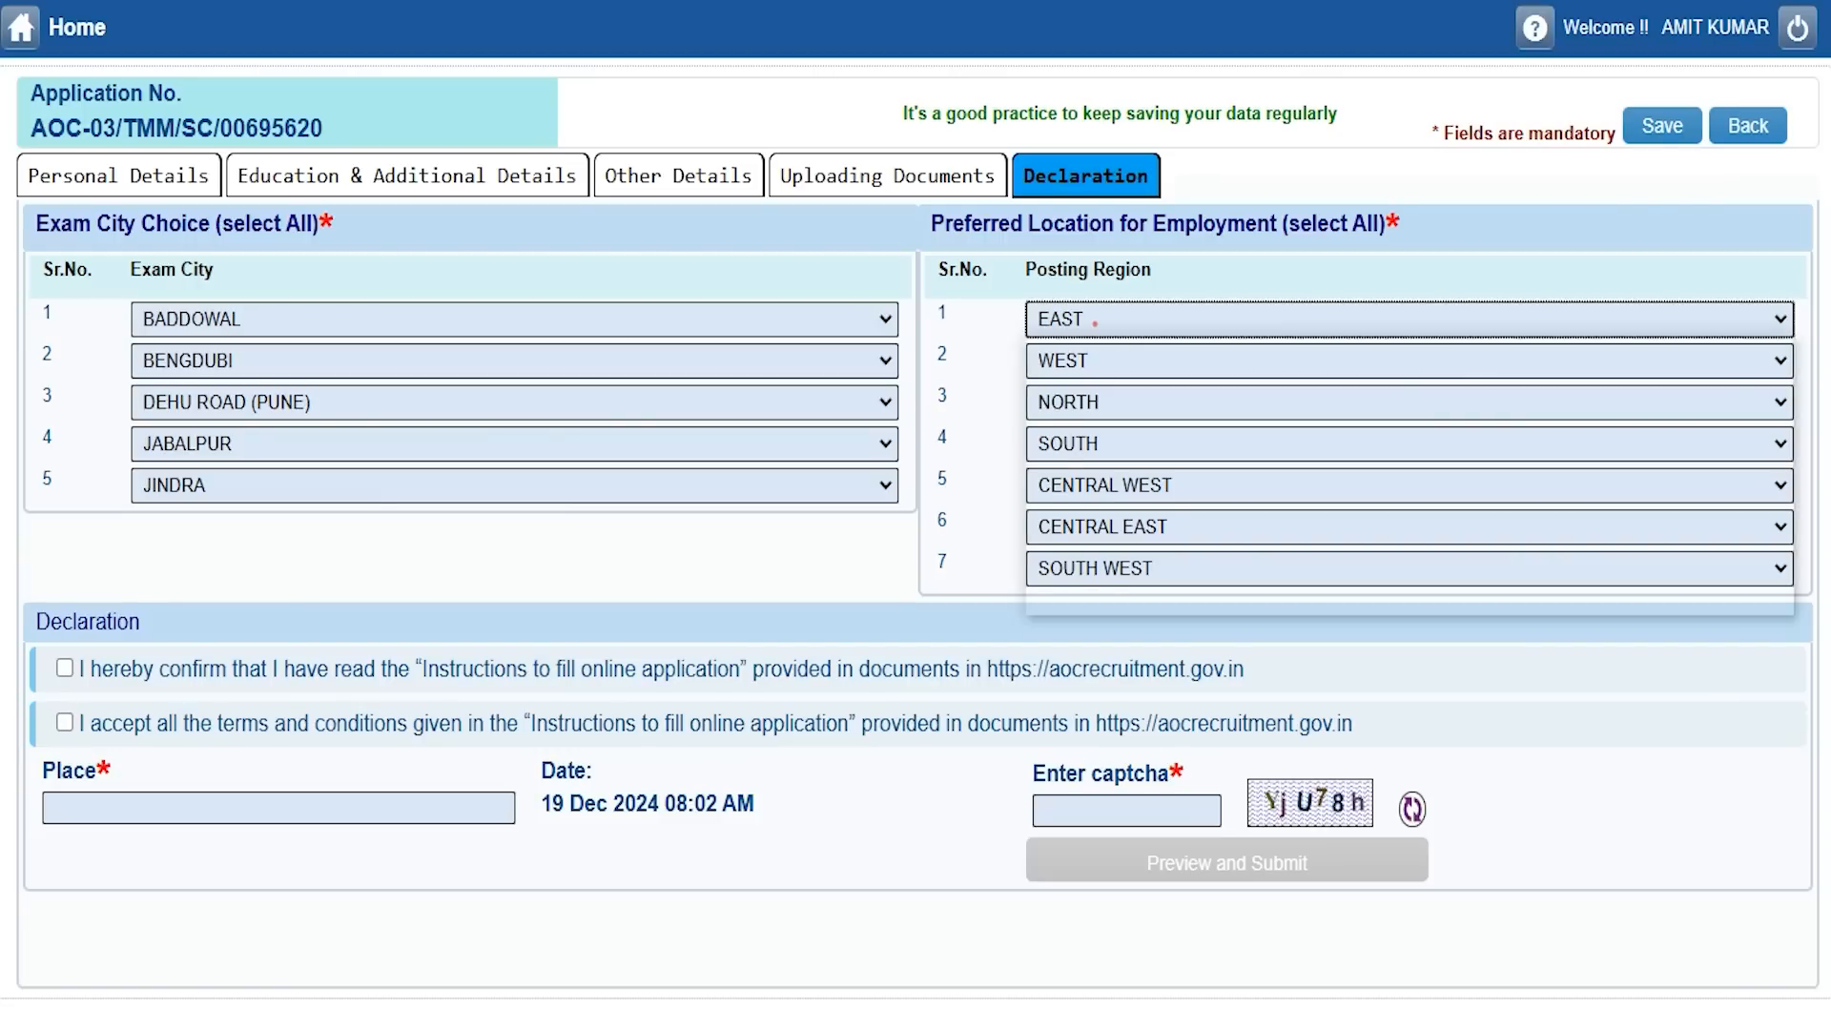
{"action": "left_click", "coordinate": [1093, 318]}
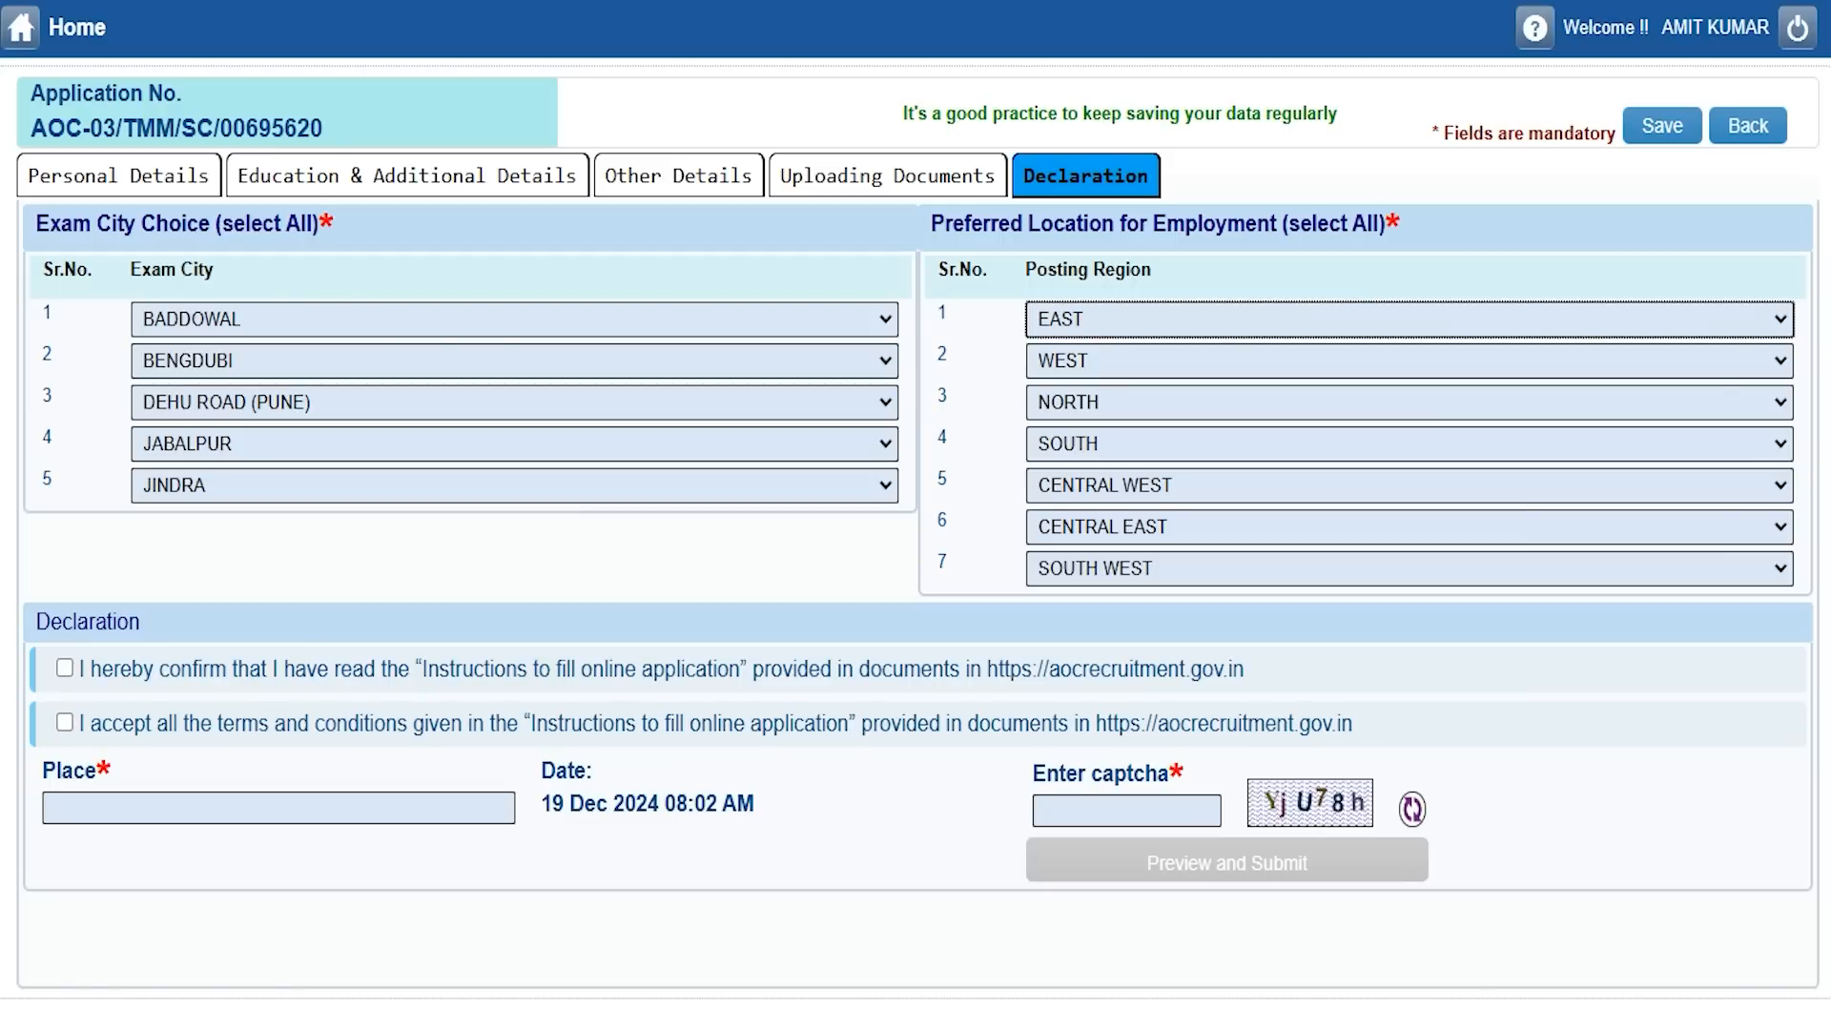
{"action": "left_click", "coordinate": [934, 301]}
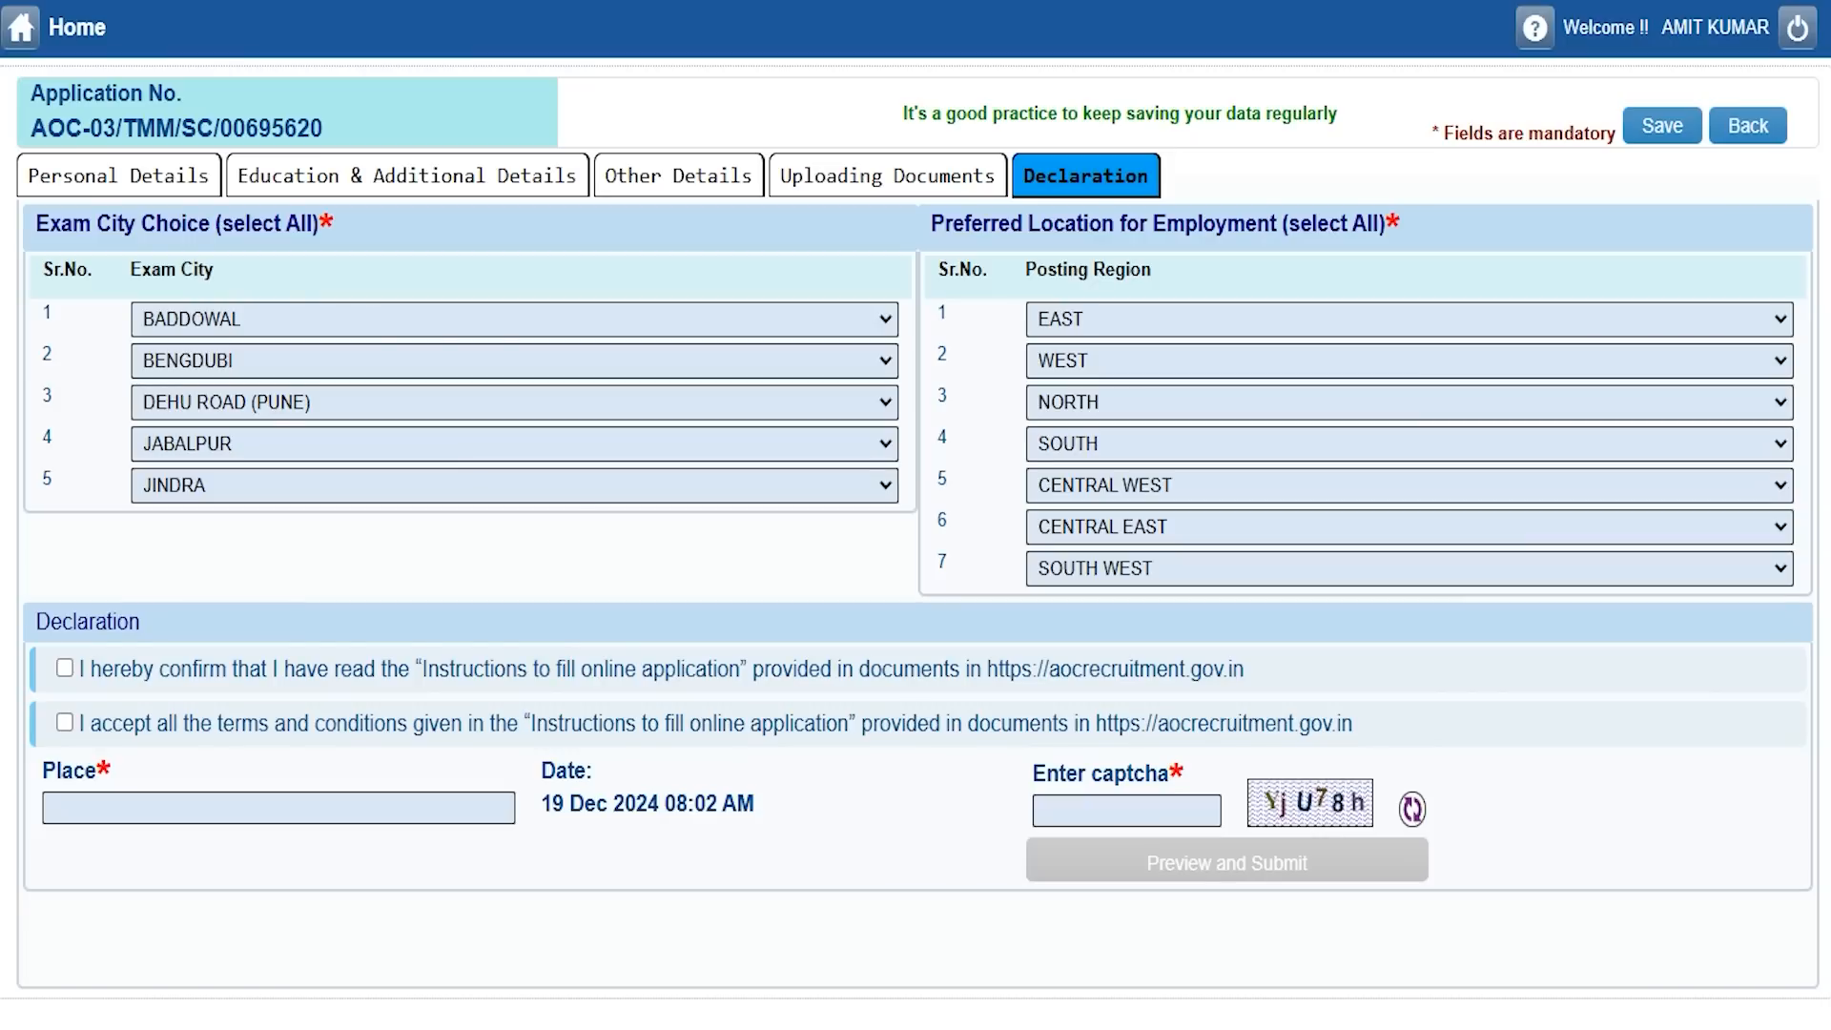
Tick both declarations, enter 'sahaanpur' as the place, fill the captcha and open Preview and Submit.
{"action": "left_click", "coordinate": [64, 667]}
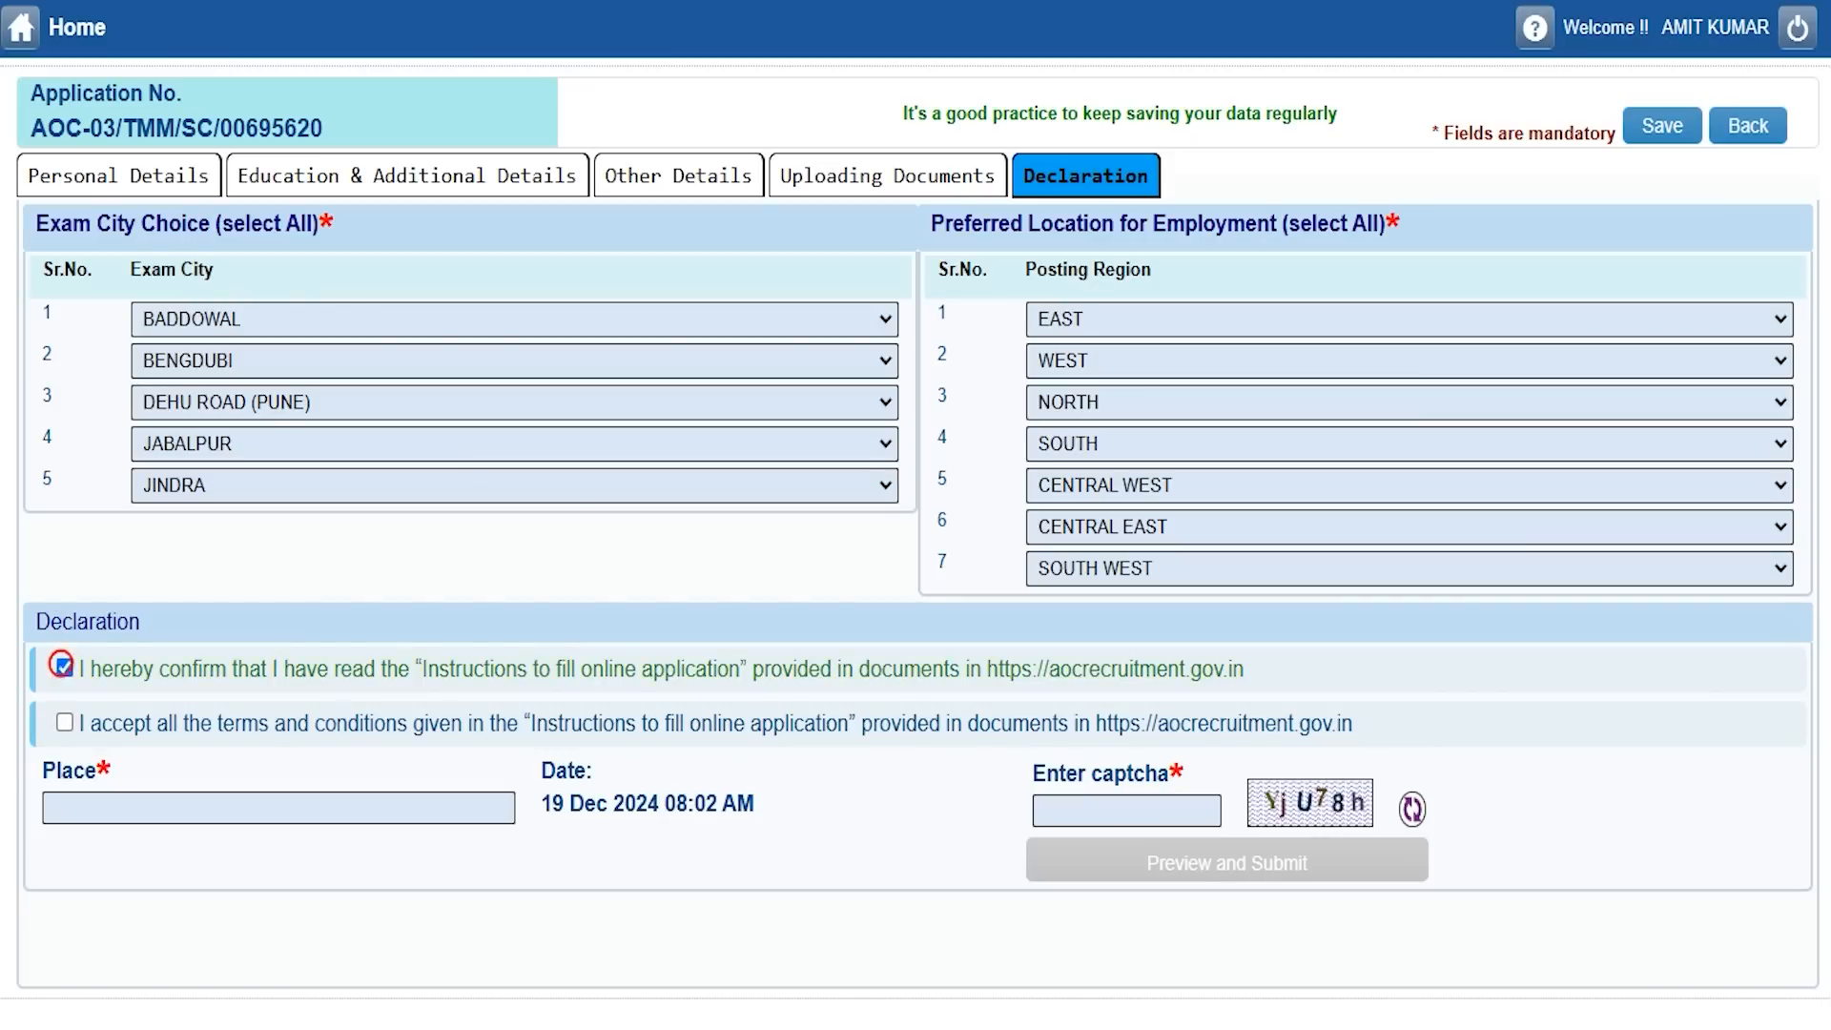
{"action": "left_click", "coordinate": [64, 722]}
{"action": "left_click", "coordinate": [153, 808]}
{"action": "type", "text": "sahaanpur"}
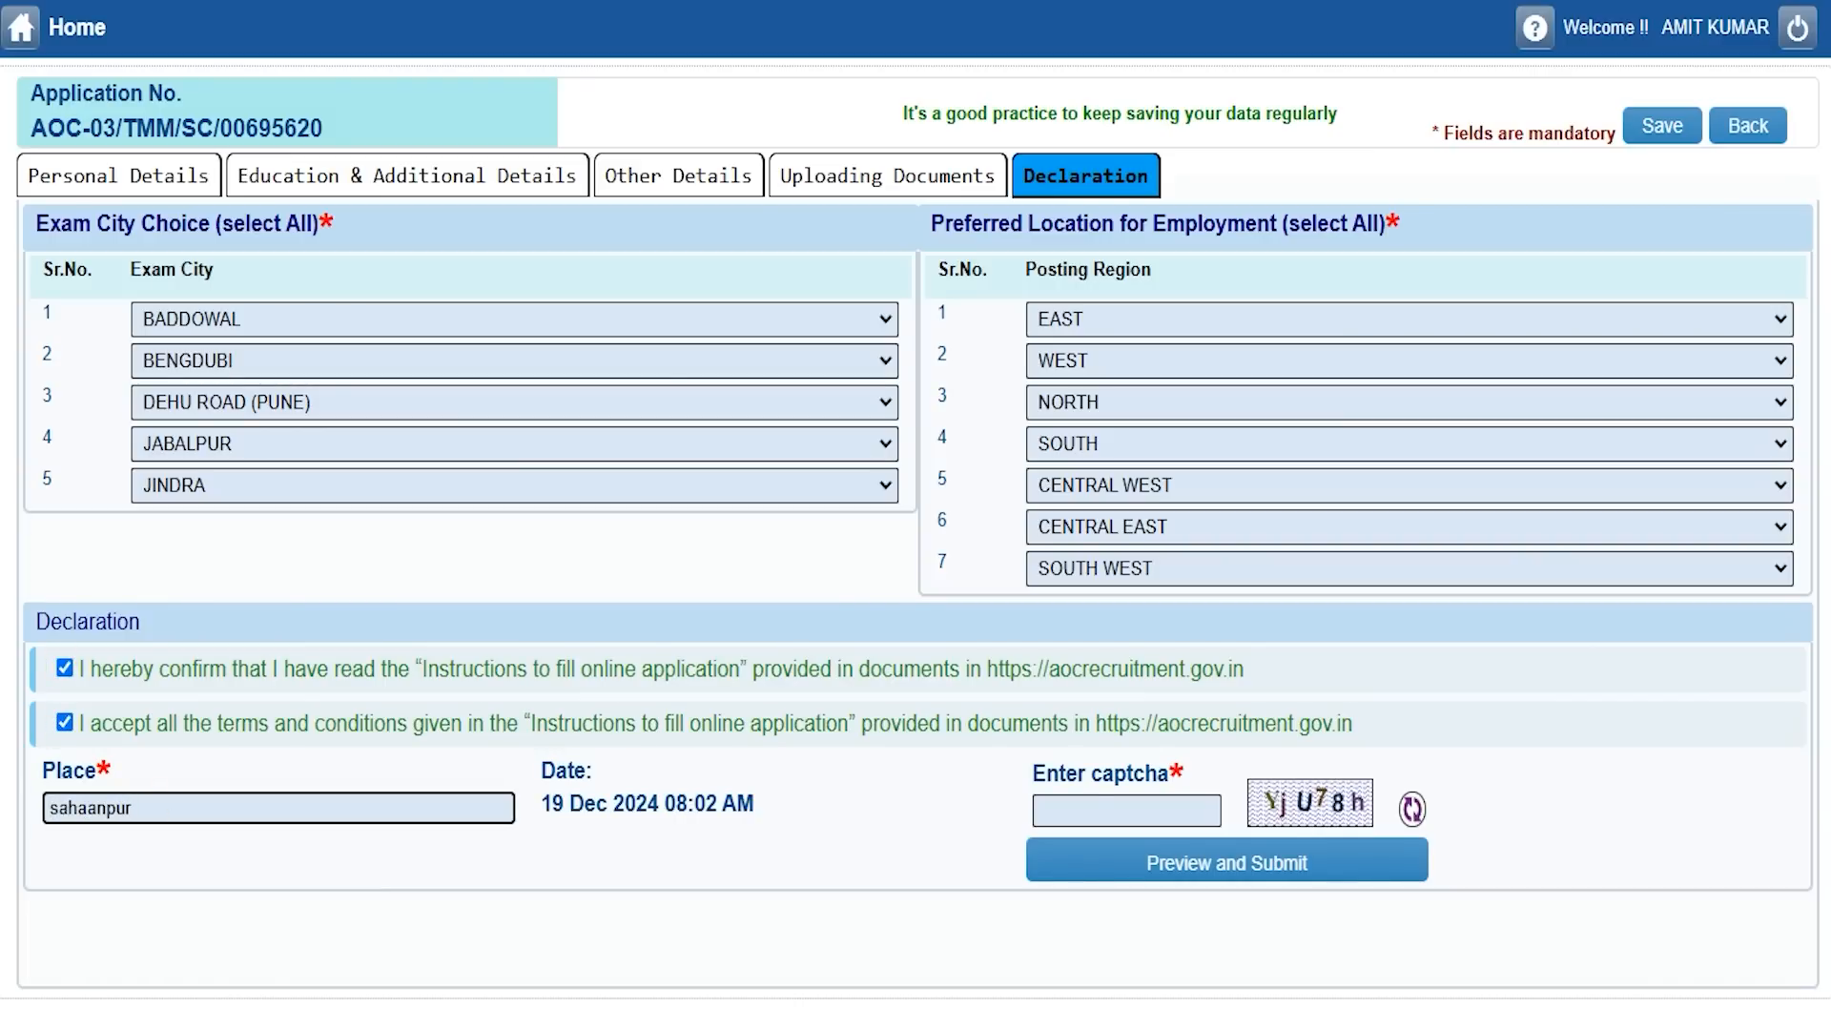
{"action": "left_click", "coordinate": [1116, 810]}
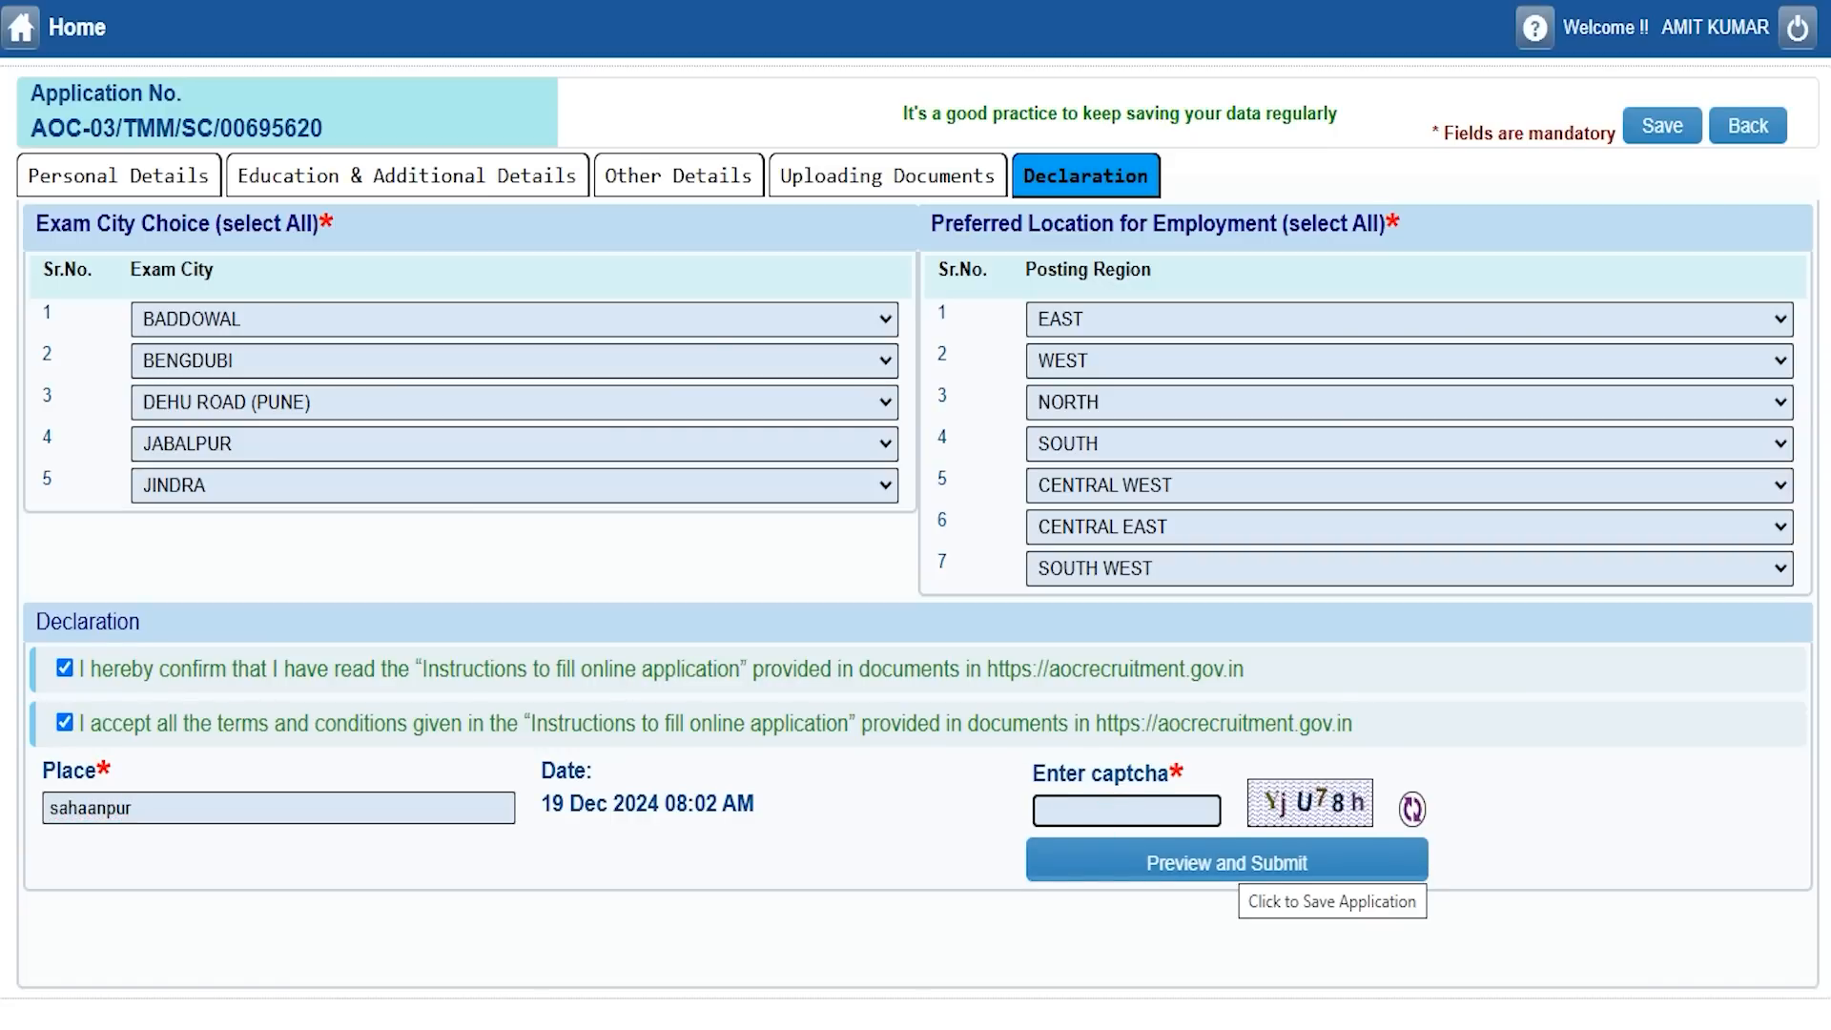
{"action": "left_click", "coordinate": [1230, 863]}
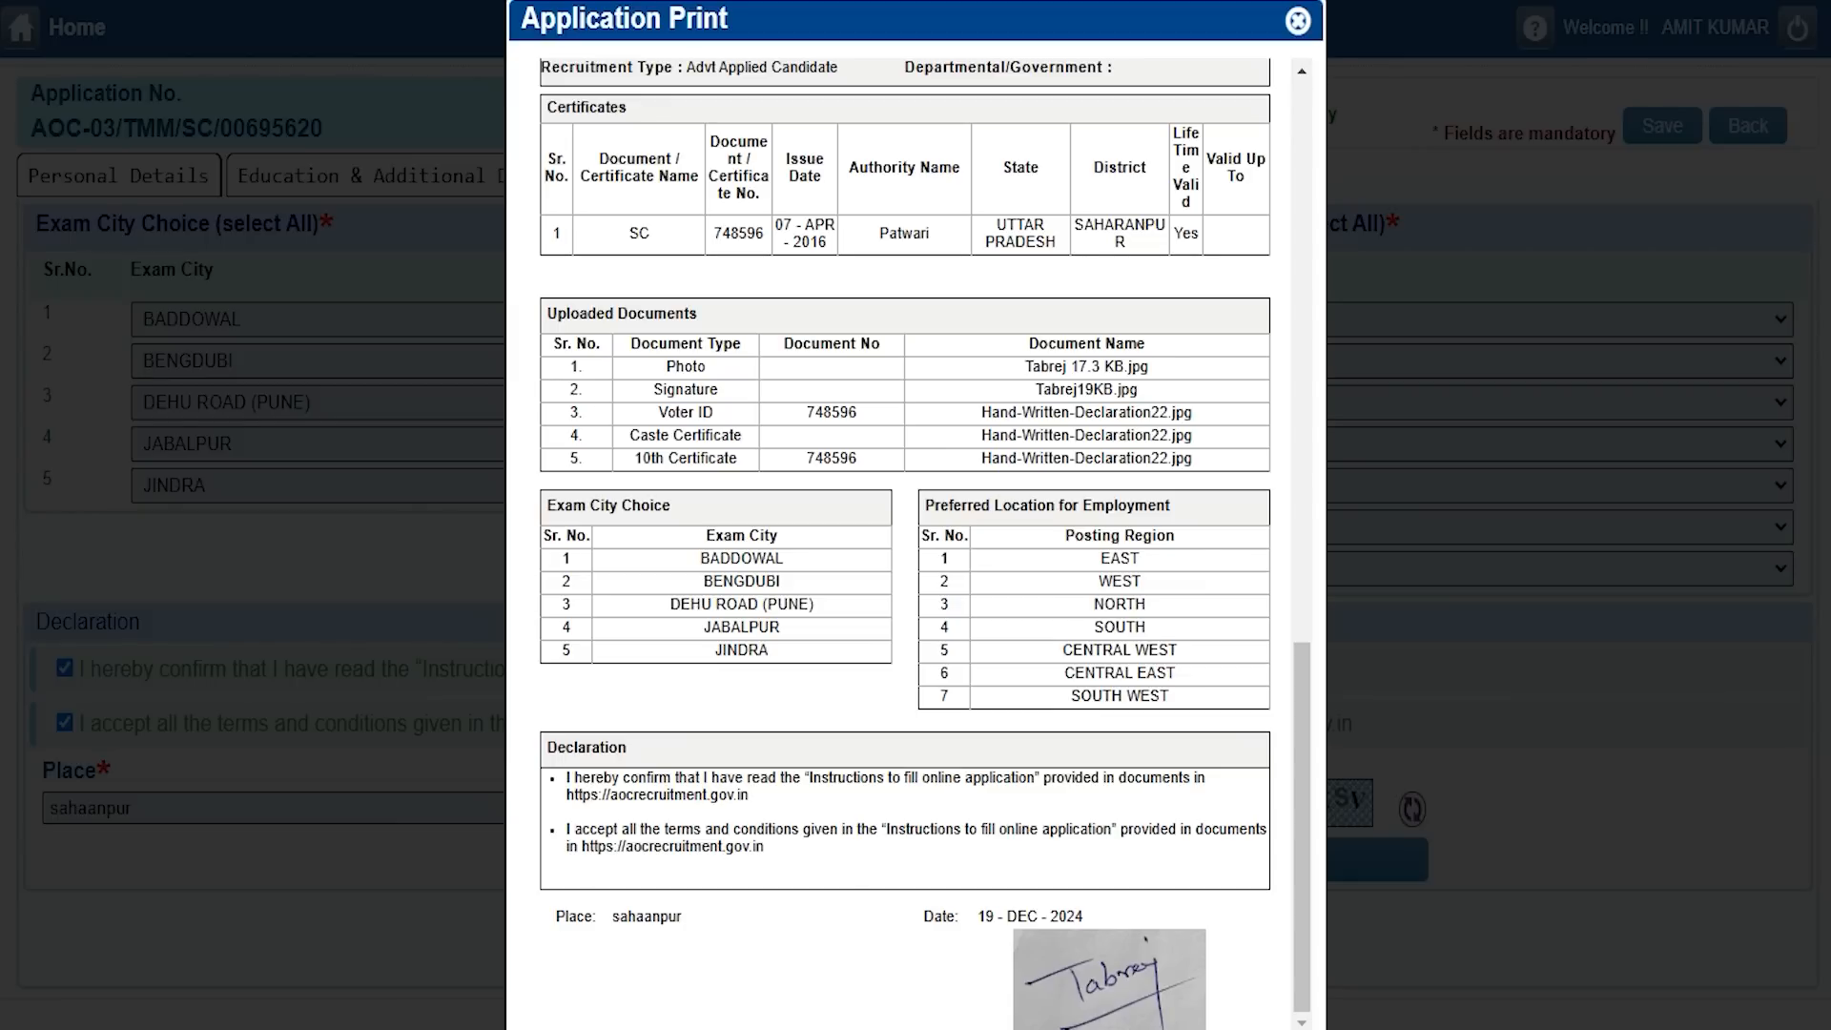
Submit the previewed application, confirm with Submit Application, and acknowledge the success message with OK.
{"action": "scroll", "coordinate": [916, 515], "scroll_direction": "down", "scroll_amount": 1}
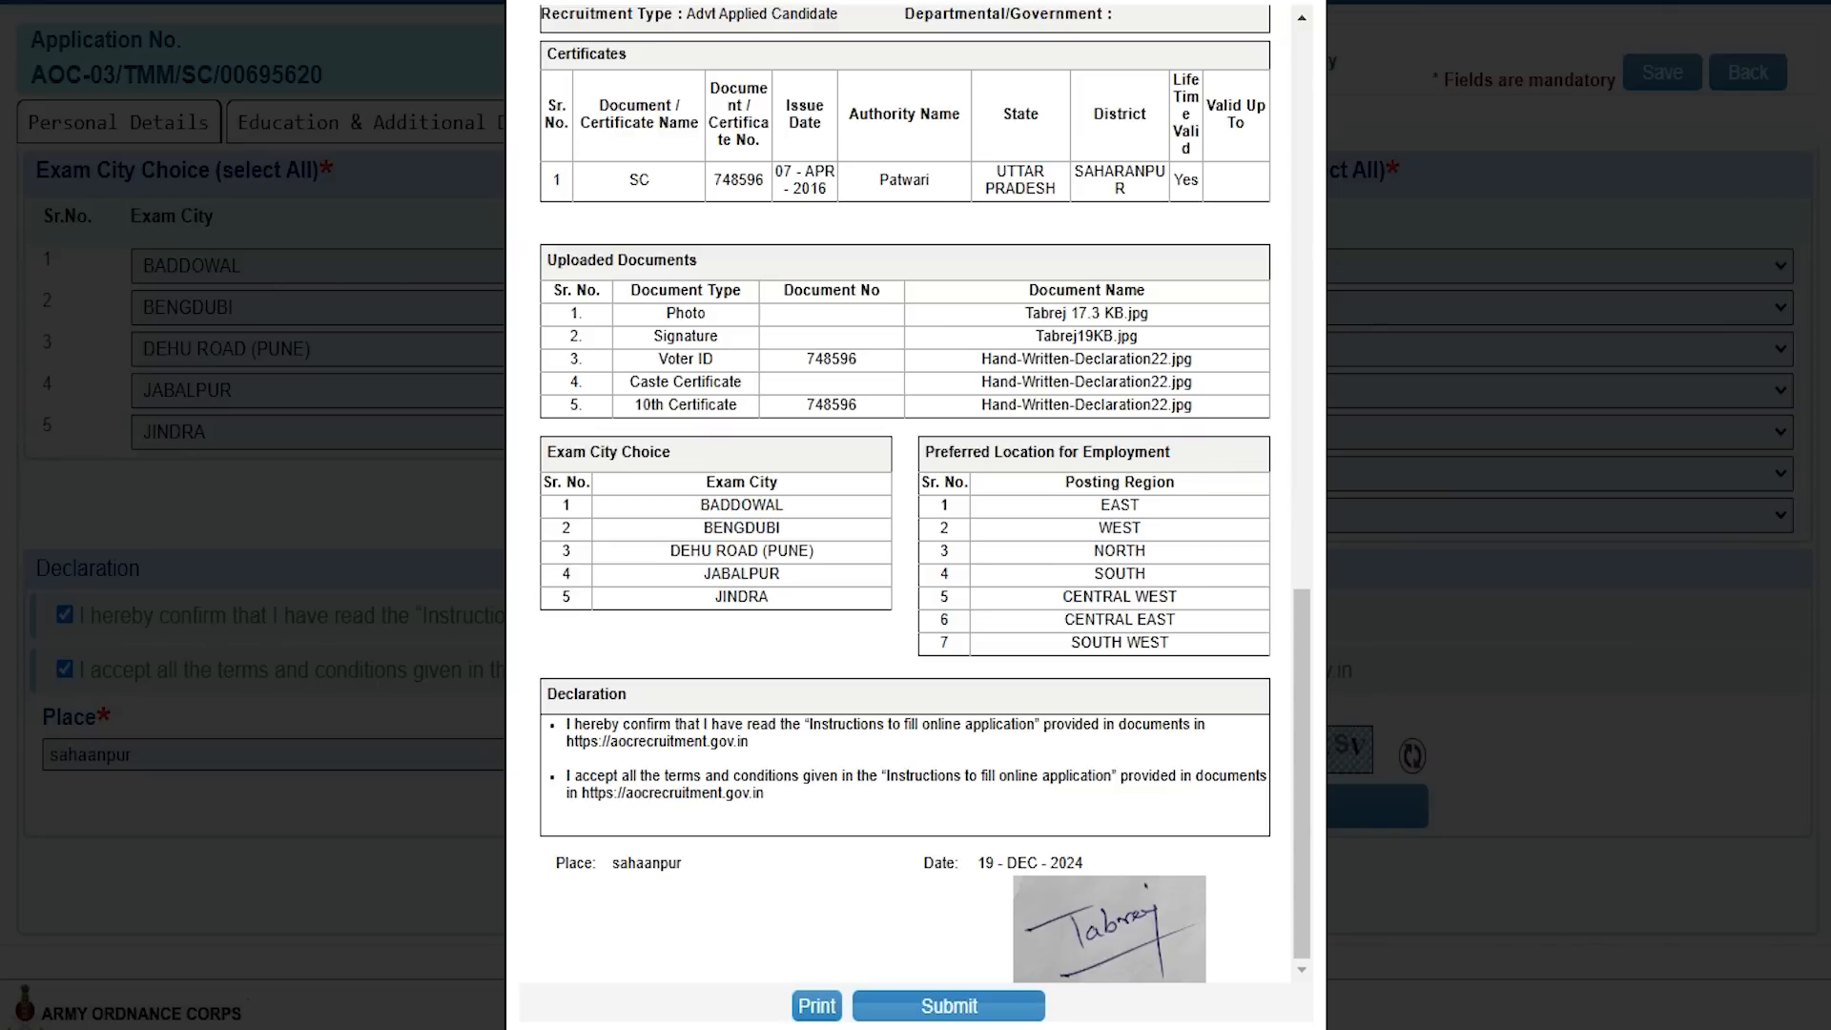
{"action": "left_click", "coordinate": [948, 1005]}
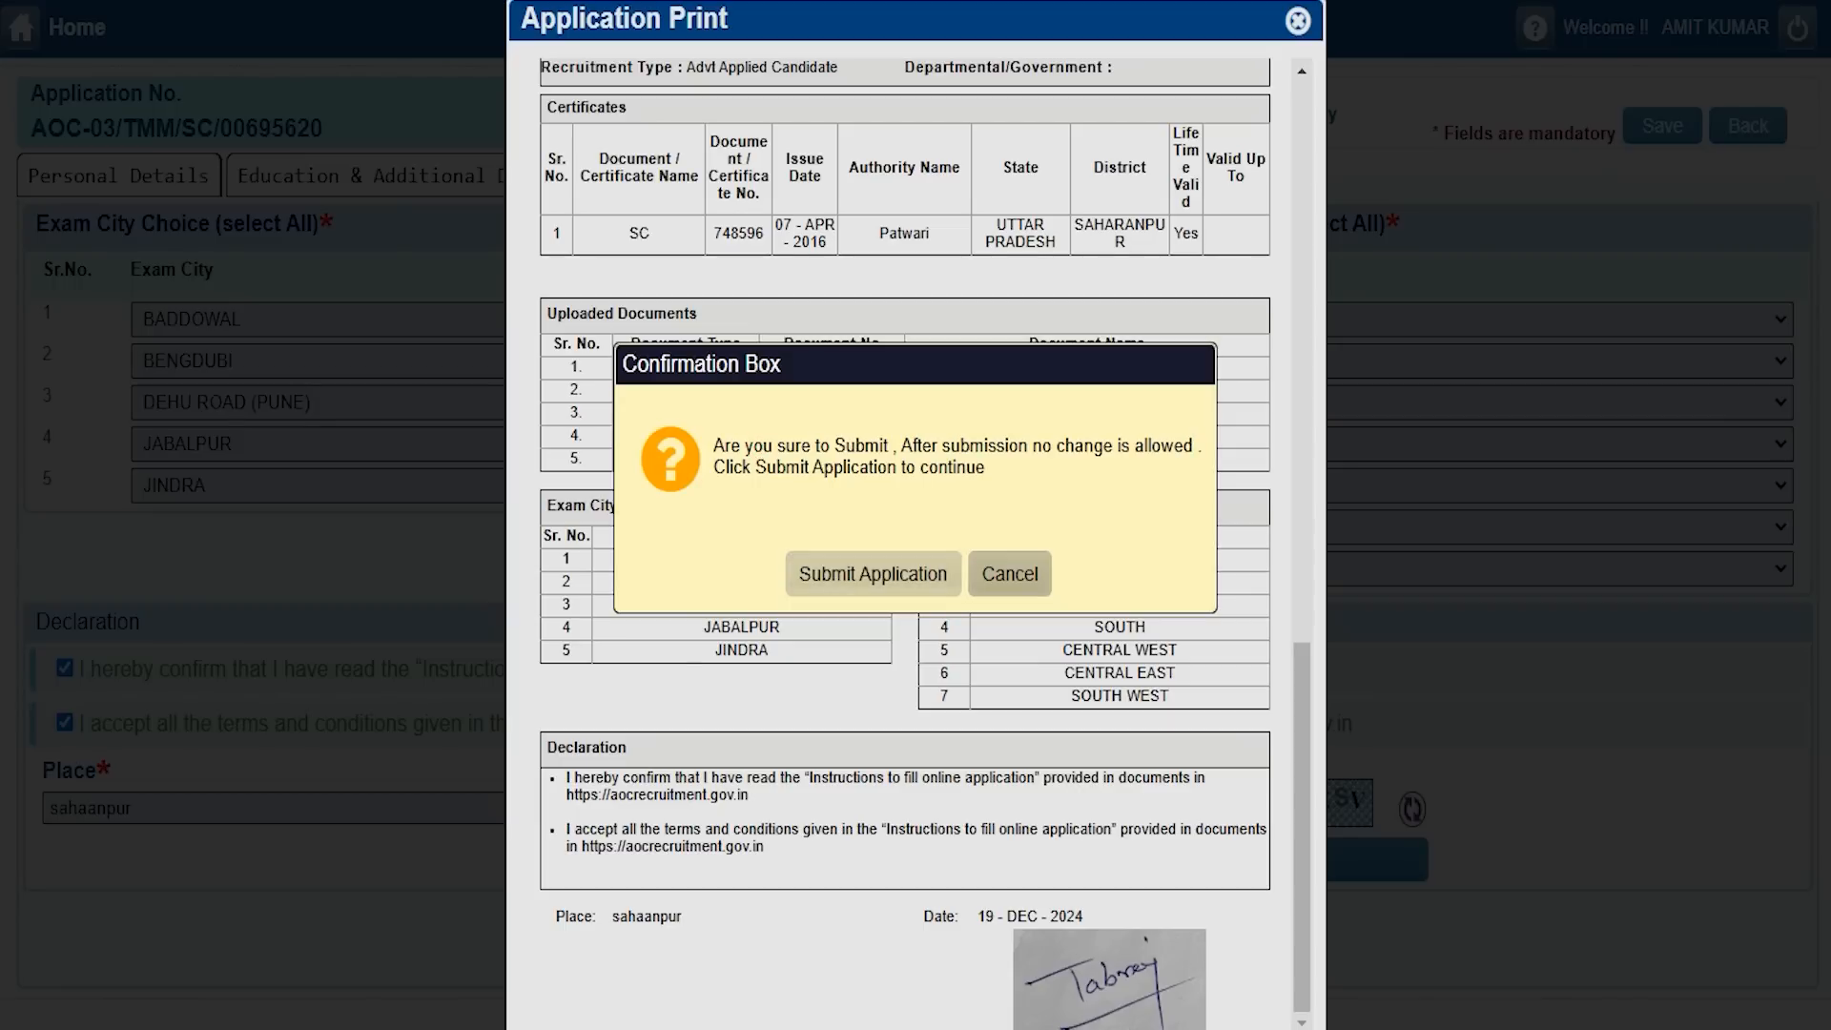
{"action": "left_click", "coordinate": [920, 572]}
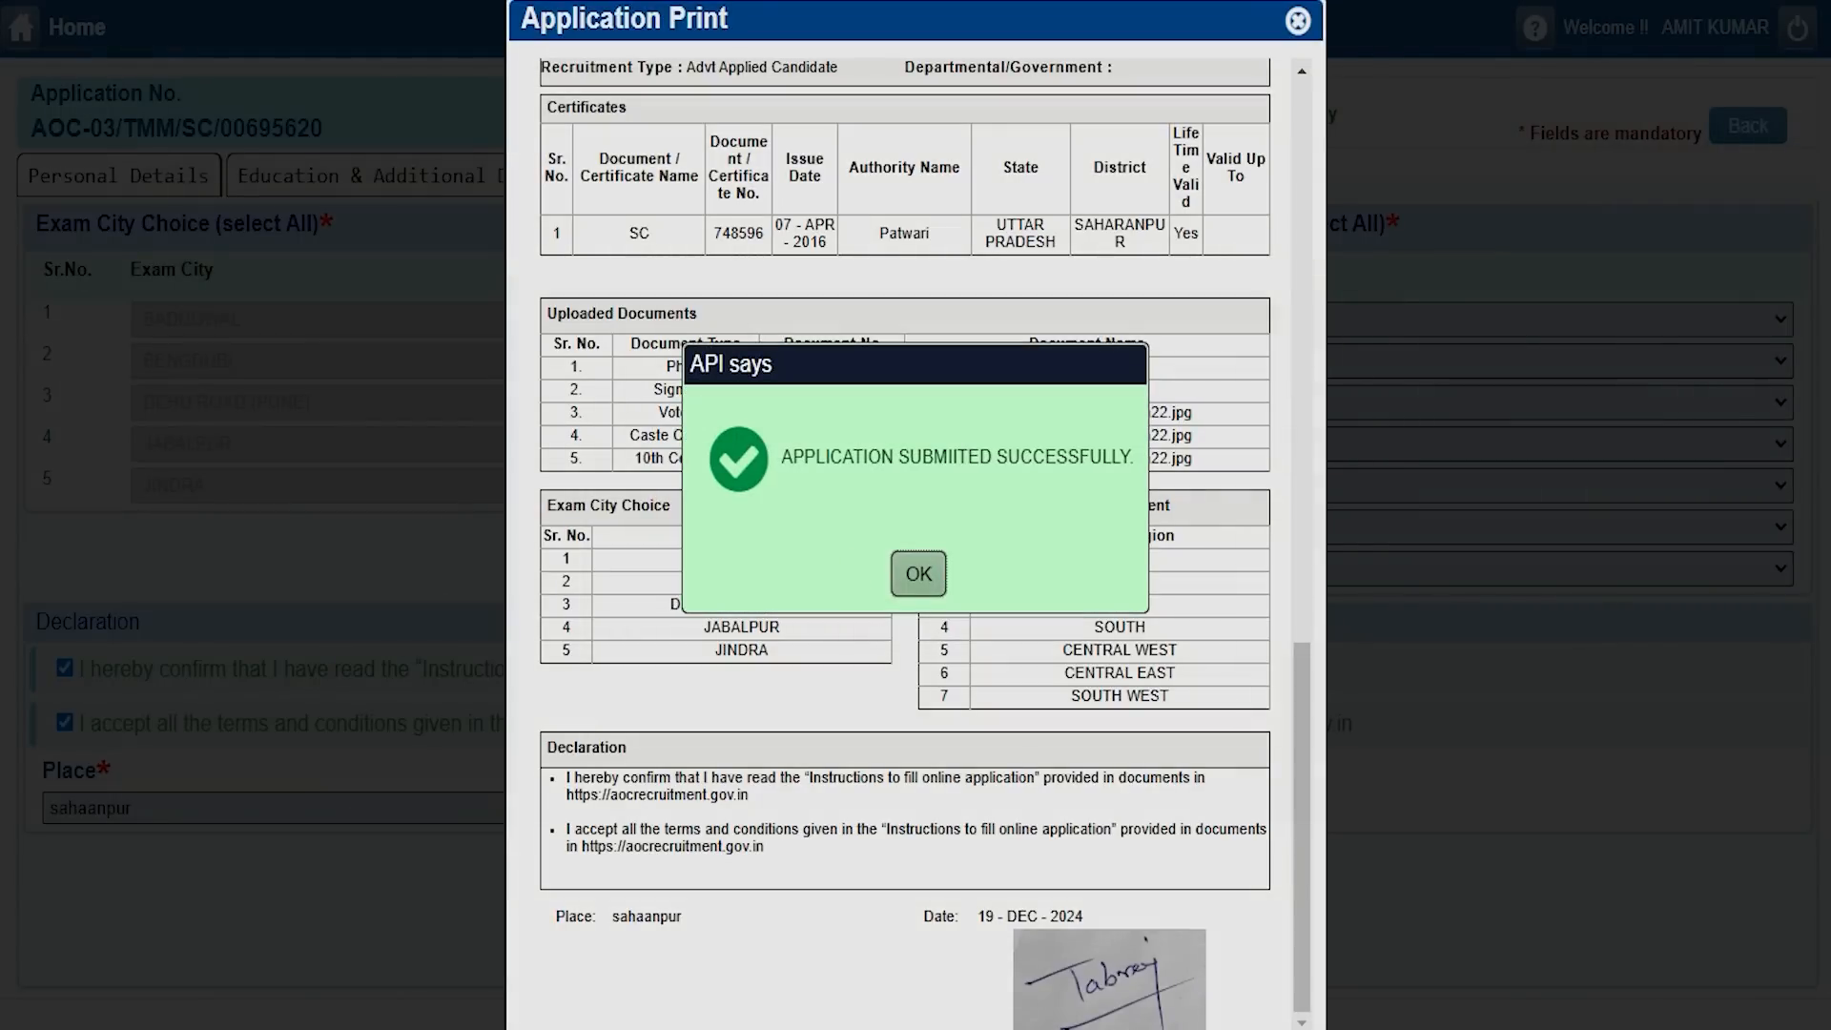
{"action": "left_click", "coordinate": [918, 573]}
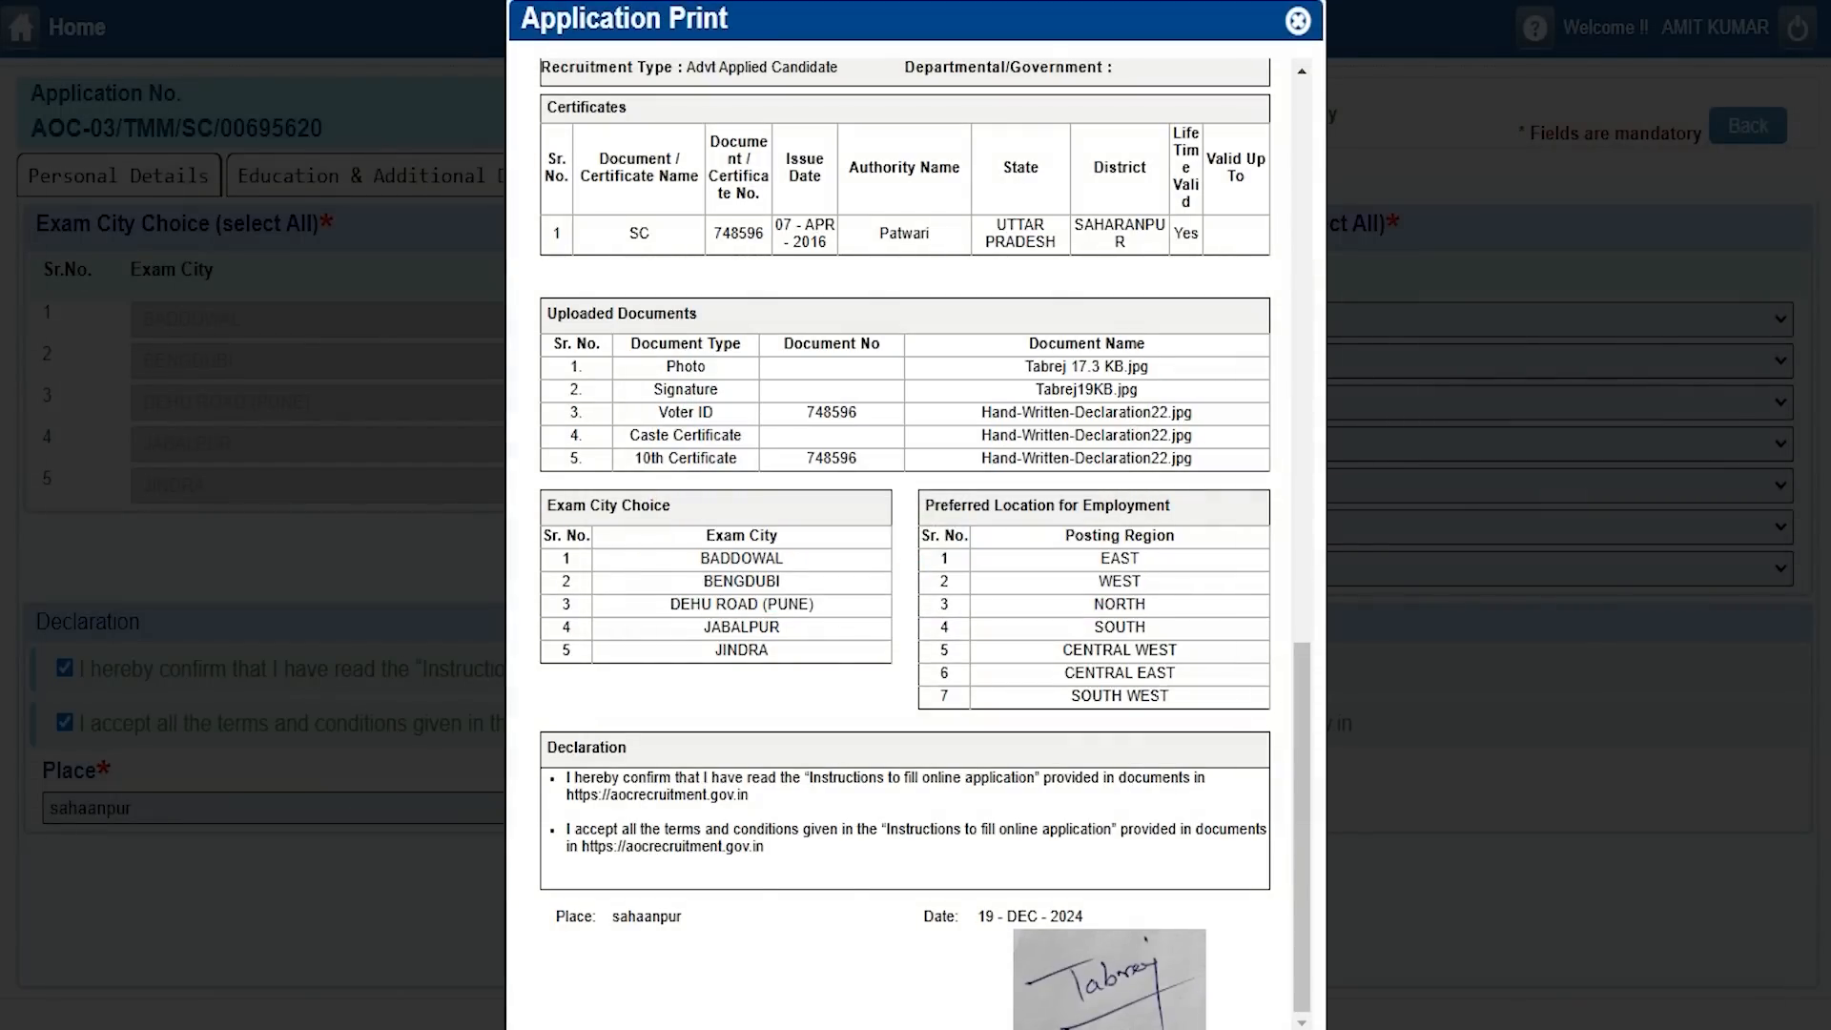
{"action": "scroll", "coordinate": [910, 562], "scroll_direction": "down", "scroll_amount": 1}
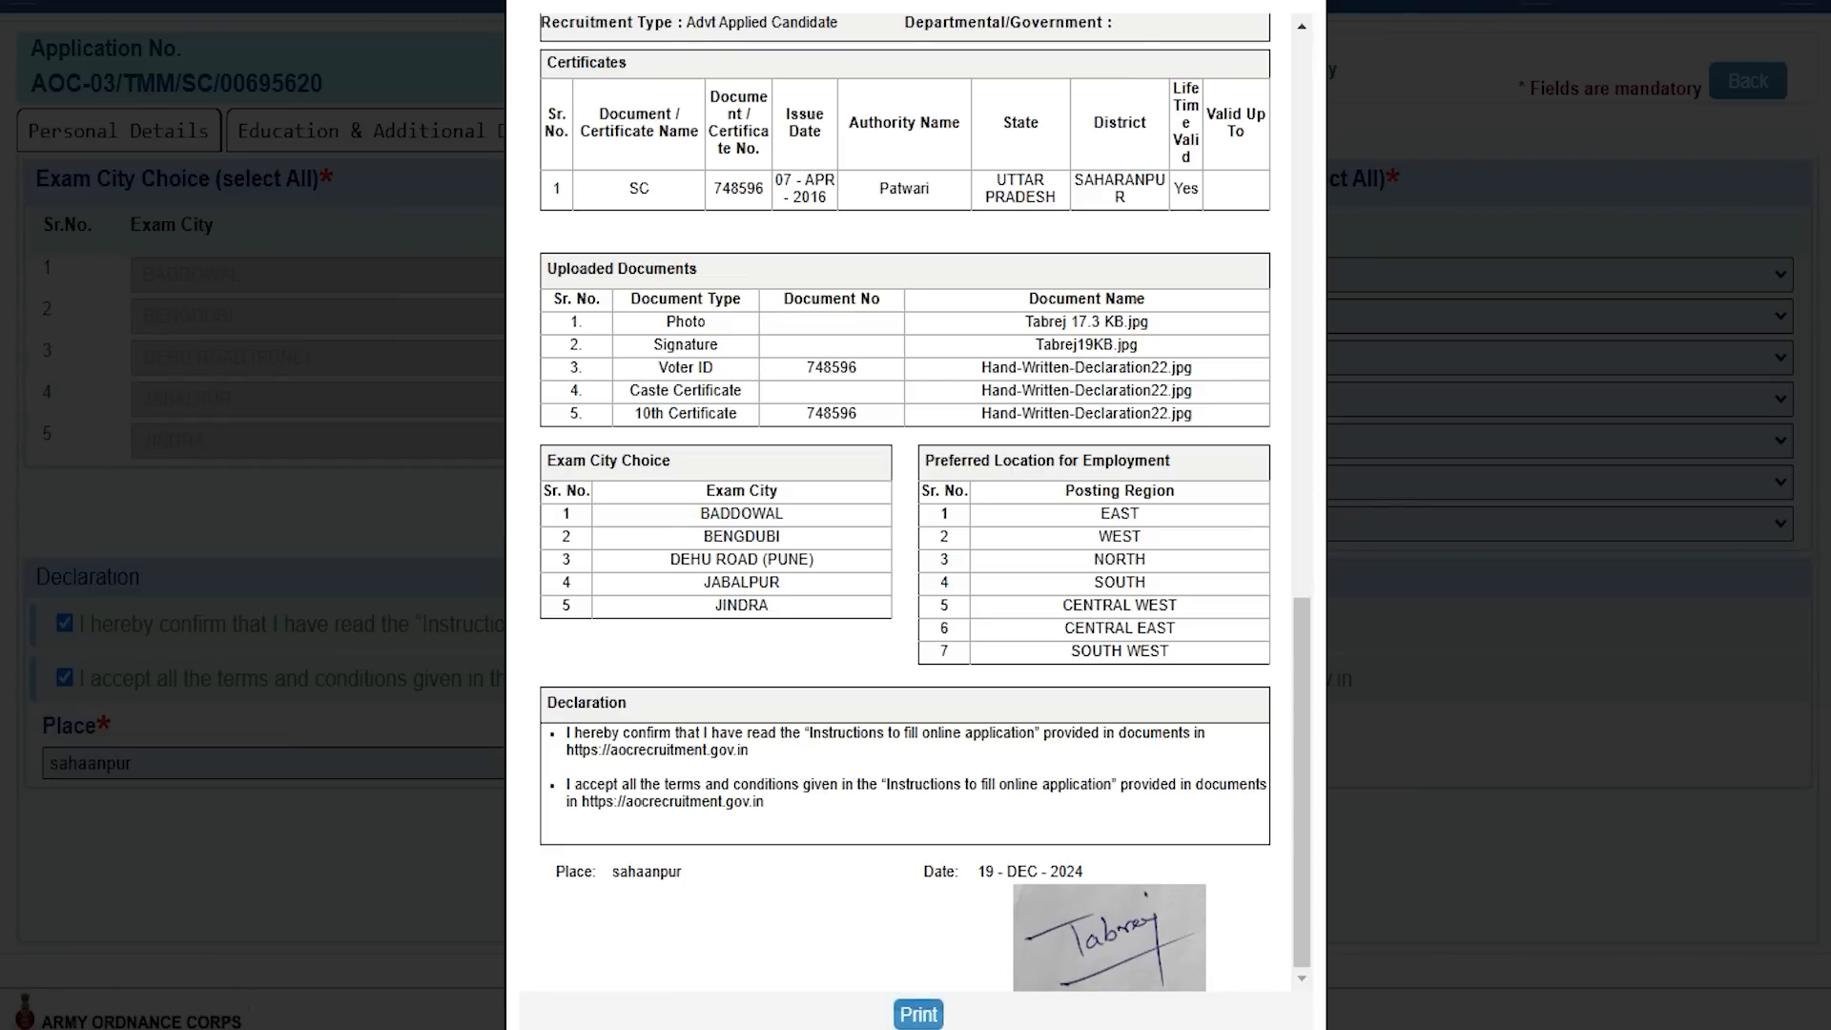